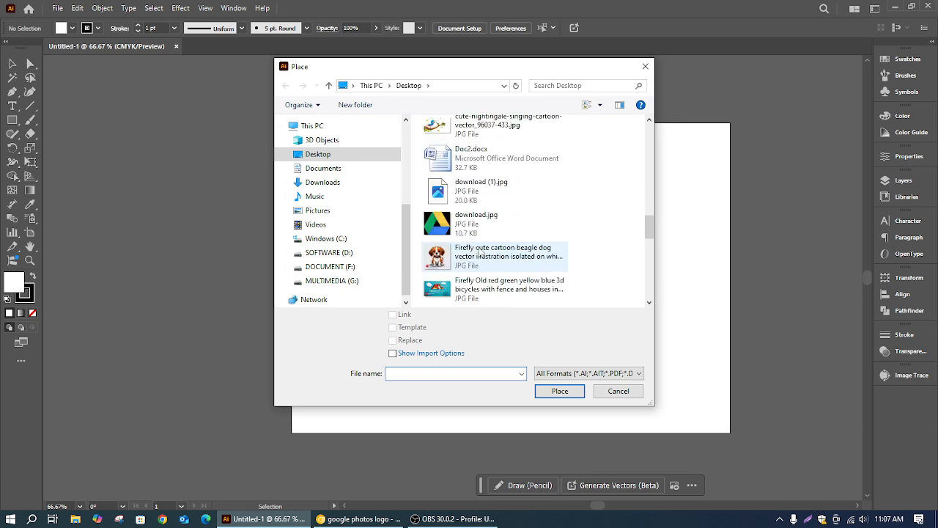
Place the images download (1).jpg and download.jpg one above the other in the empty area beside the artboard
{"action": "left_click_drag", "start_coordinate": [599, 227], "coordinate": [431, 180]}
{"action": "left_click", "coordinate": [568, 391]}
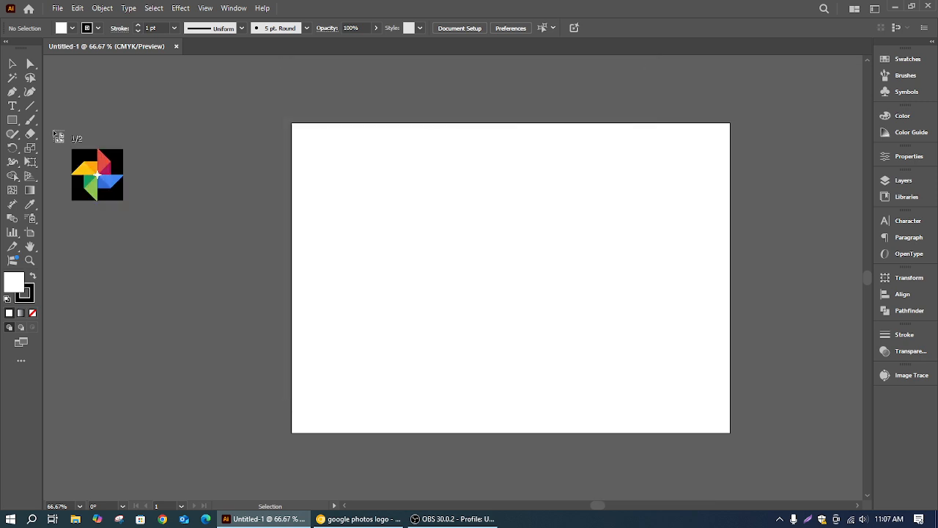
{"action": "left_click", "coordinate": [119, 131]}
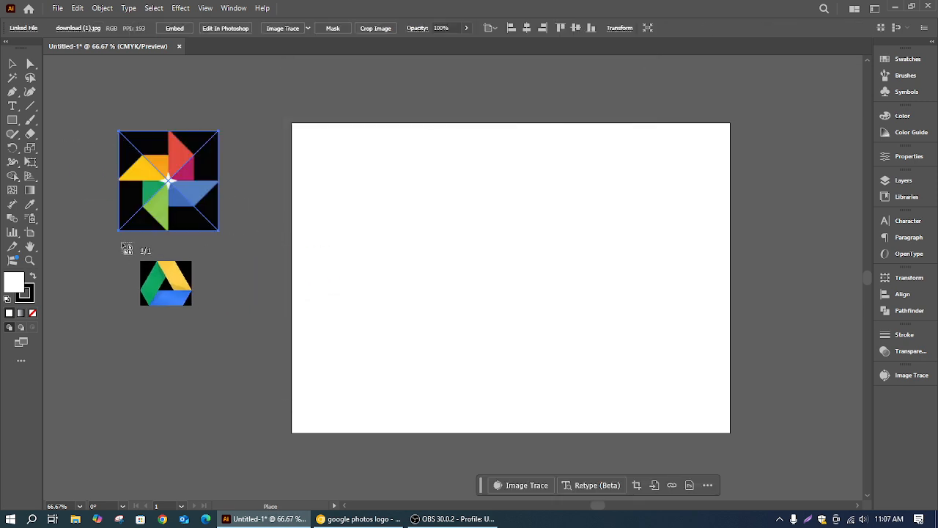
{"action": "left_click_drag", "start_coordinate": [118, 241], "coordinate": [217, 369]}
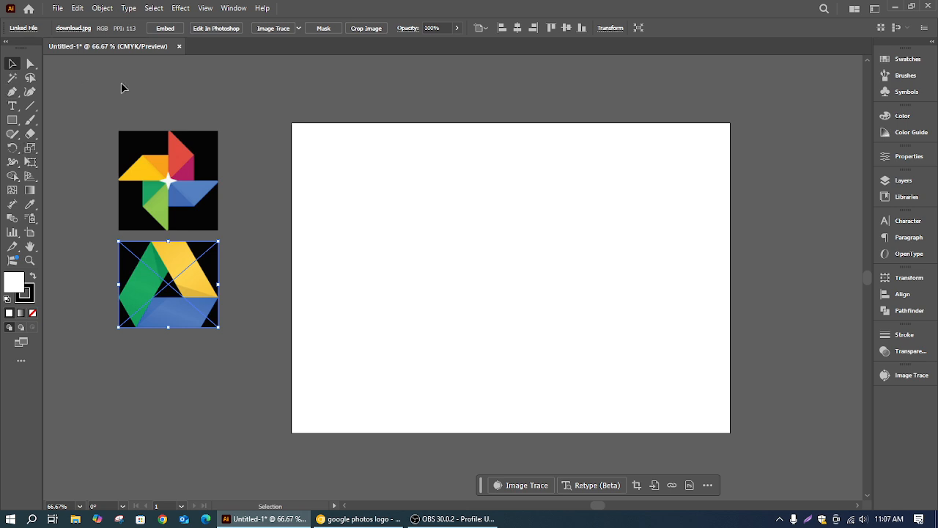
{"action": "left_click", "coordinate": [199, 100]}
{"action": "left_click", "coordinate": [173, 290]}
{"action": "left_click", "coordinate": [262, 300]}
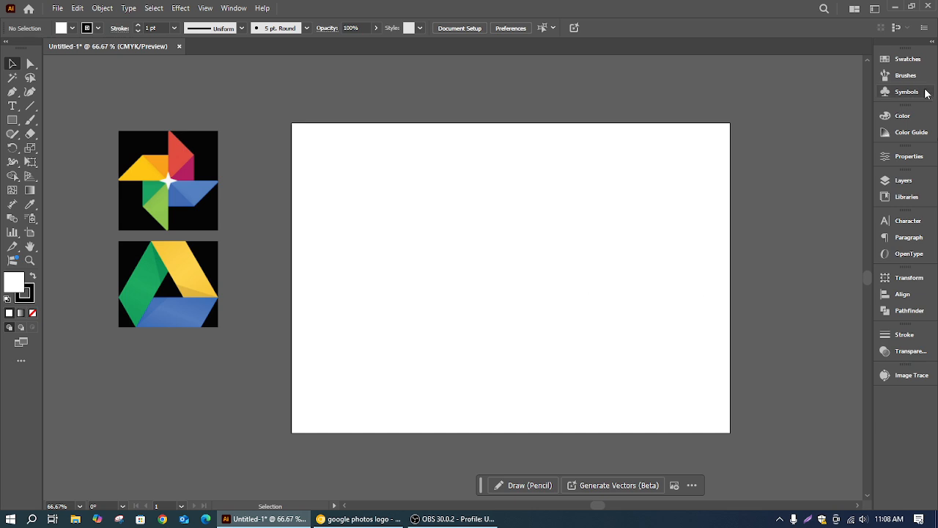
Create a new layer above Layer 1, which holds the placed images, and make the new layer active
{"action": "left_click", "coordinate": [902, 181]}
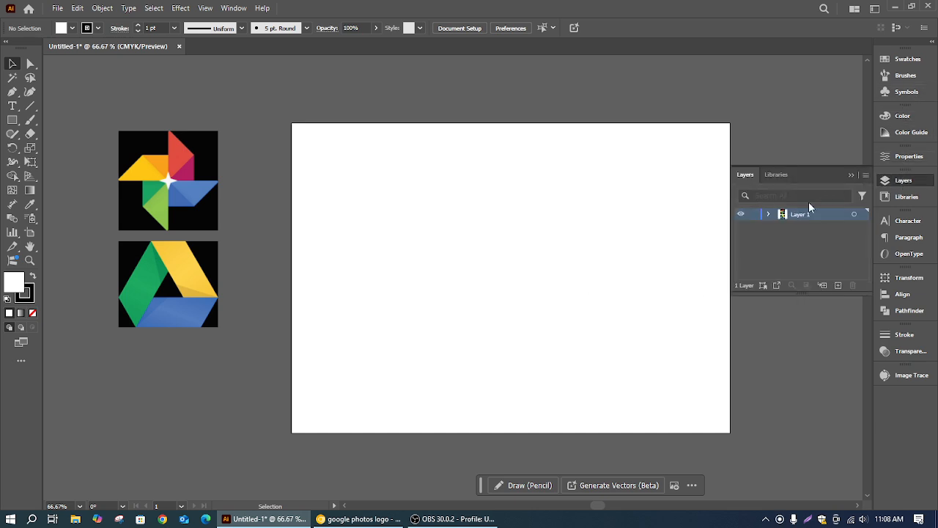
{"action": "left_click", "coordinate": [769, 215]}
{"action": "left_click", "coordinate": [769, 215]}
{"action": "left_click", "coordinate": [838, 285]}
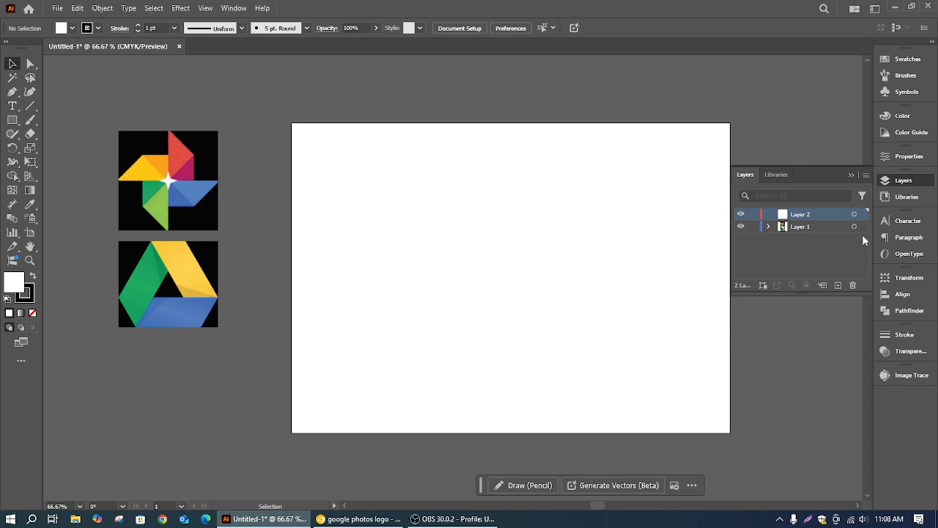
{"action": "left_click", "coordinate": [851, 175]}
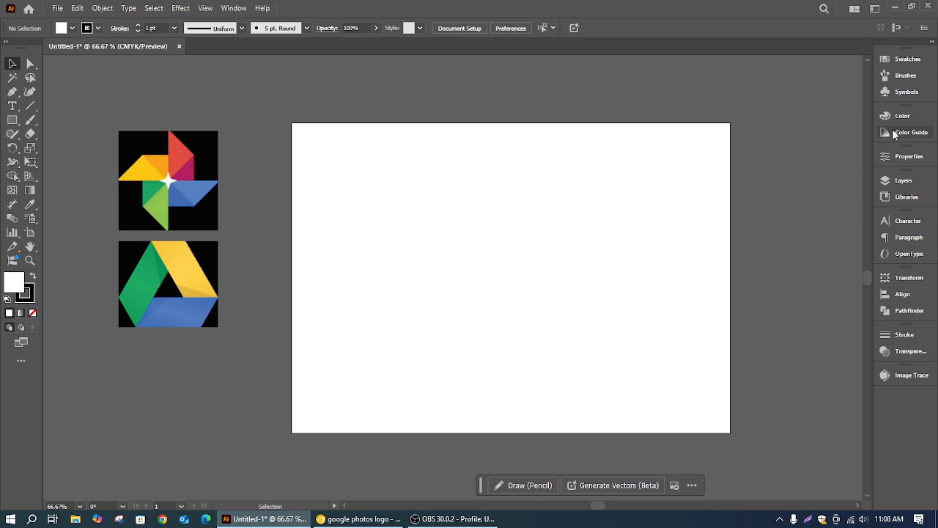
{"action": "left_click", "coordinate": [904, 180]}
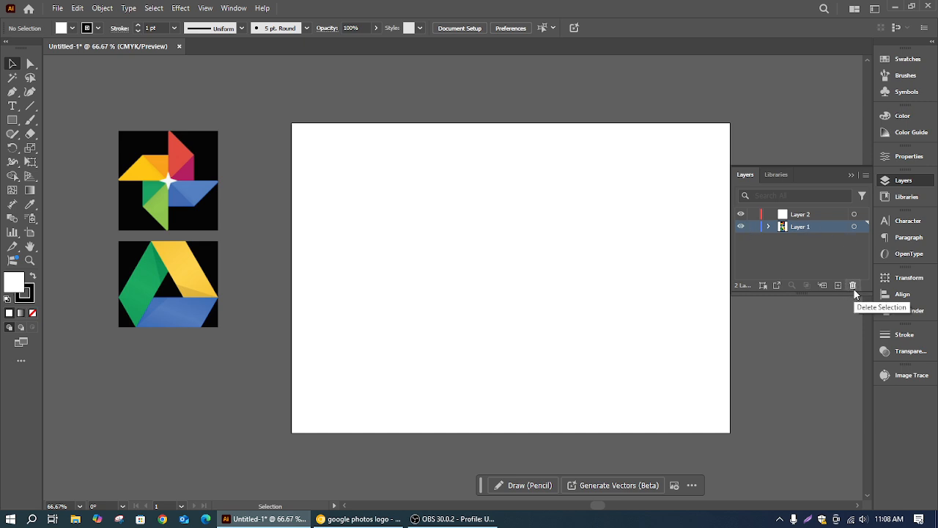
{"action": "left_click", "coordinate": [806, 215]}
{"action": "left_click", "coordinate": [852, 175]}
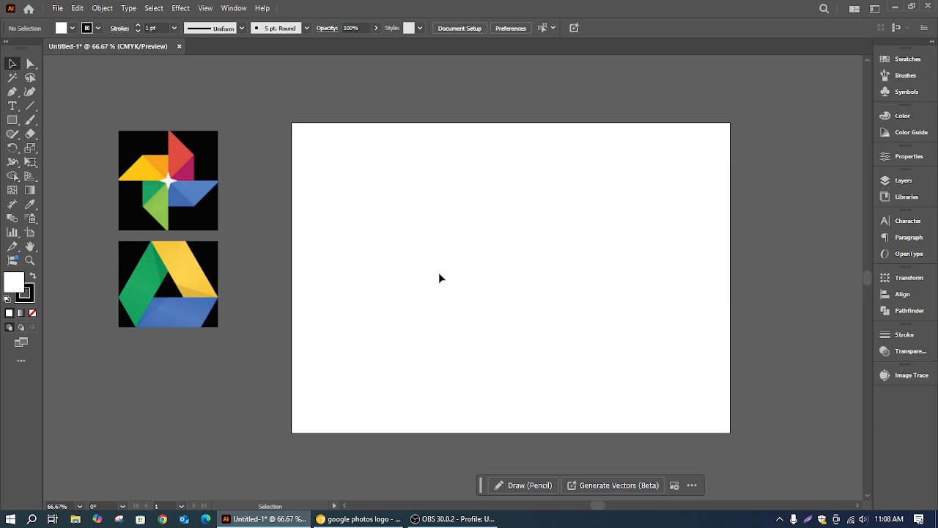
Enlarge the Google Drive logo image and move it down, clear of the pinwheel logo
{"action": "left_click", "coordinate": [151, 320]}
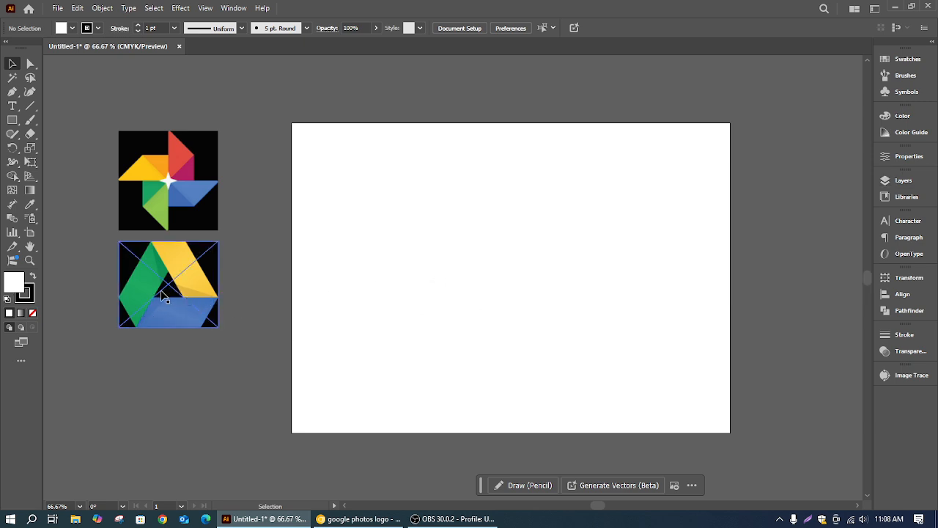
{"action": "left_click_drag", "start_coordinate": [218, 327], "coordinate": [240, 356]}
{"action": "left_click_drag", "start_coordinate": [212, 301], "coordinate": [211, 340]}
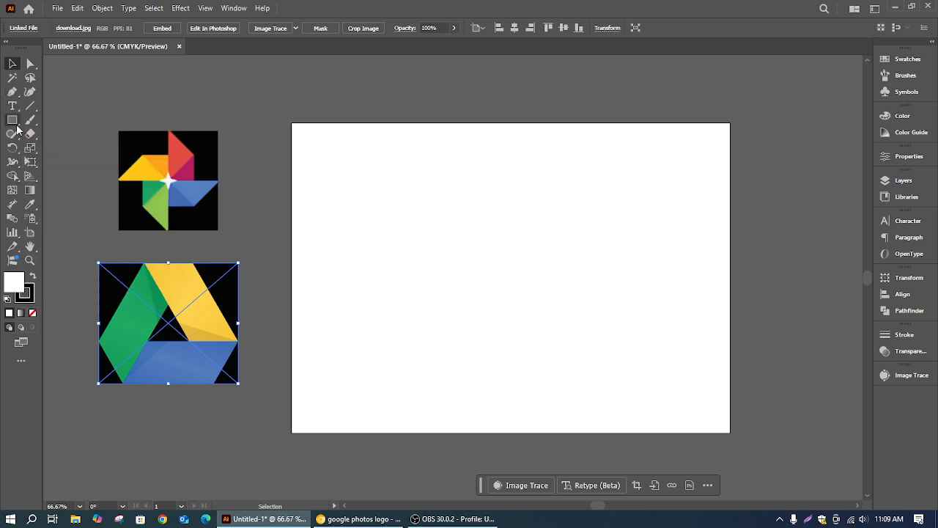
{"action": "left_click", "coordinate": [433, 518]}
{"action": "left_click", "coordinate": [419, 519]}
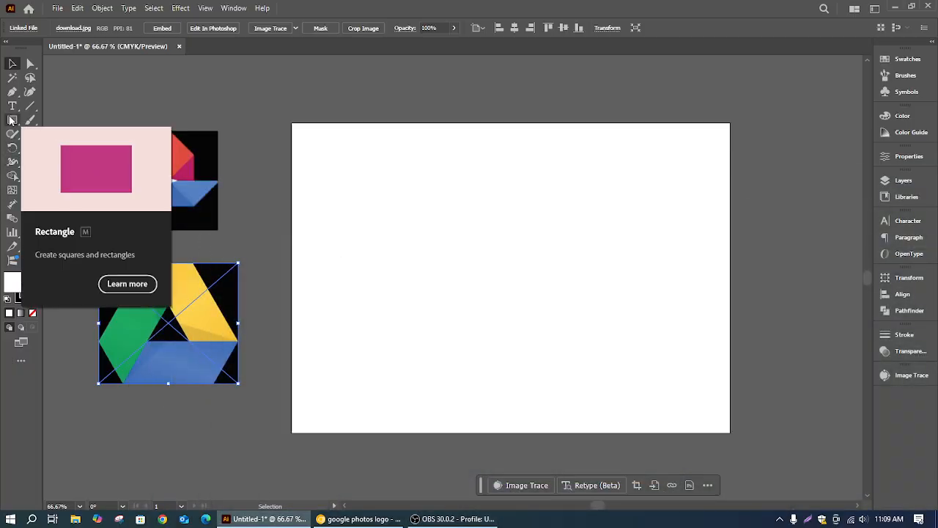
Draw a horizontal rectangle about 9.2 by 1.1 in on the artboard's lower half and widen it toward both page edges
{"action": "left_click", "coordinate": [12, 121]}
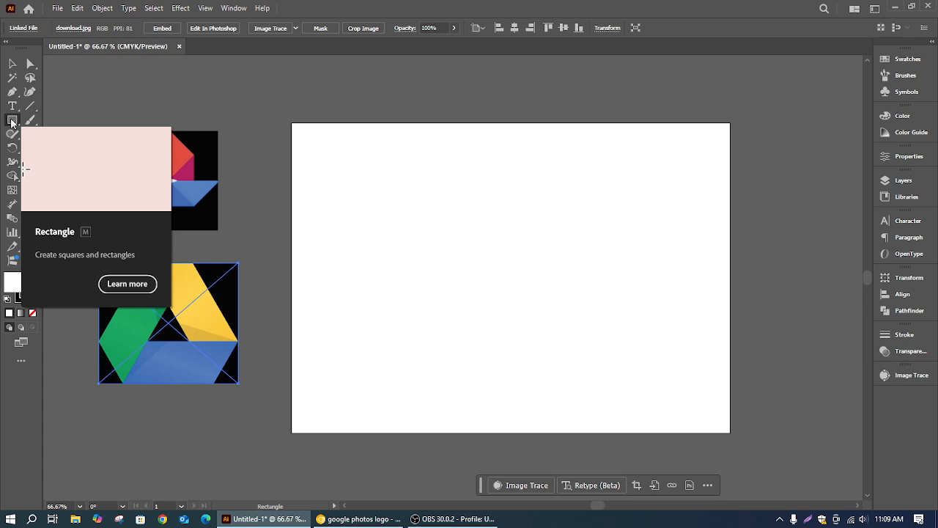
{"action": "left_click_drag", "start_coordinate": [349, 323], "coordinate": [694, 364]}
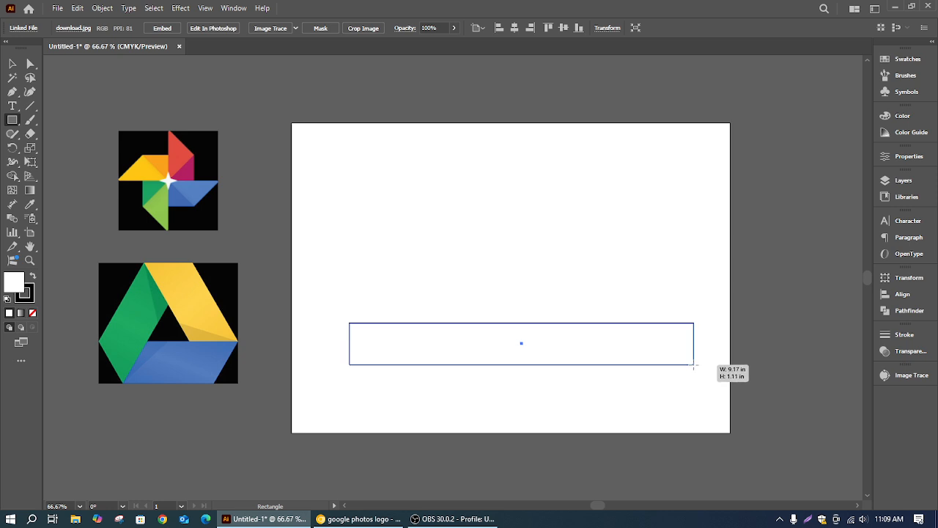
{"action": "left_click_drag", "start_coordinate": [693, 365], "coordinate": [709, 345]}
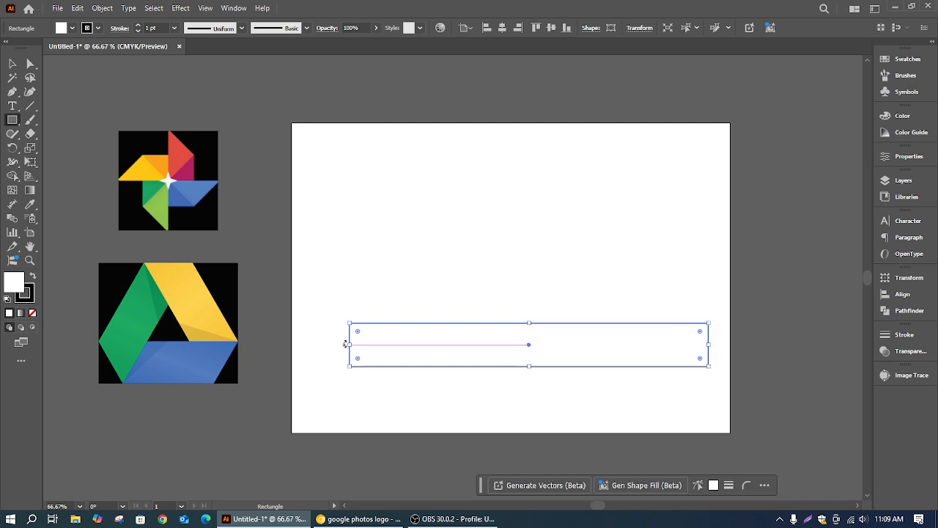
{"action": "left_click_drag", "start_coordinate": [351, 346], "coordinate": [318, 346]}
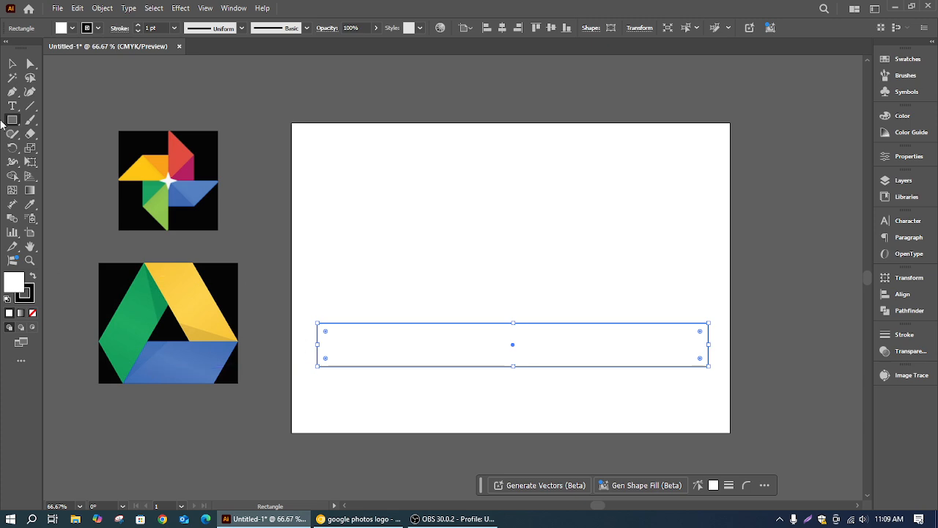
{"action": "left_click", "coordinate": [13, 64]}
{"action": "mouse_move", "coordinate": [600, 325]}
{"action": "left_mouse_down"}
{"action": "mouse_move", "coordinate": [588, 325]}
{"action": "mouse_move", "coordinate": [598, 324]}
{"action": "left_mouse_up"}
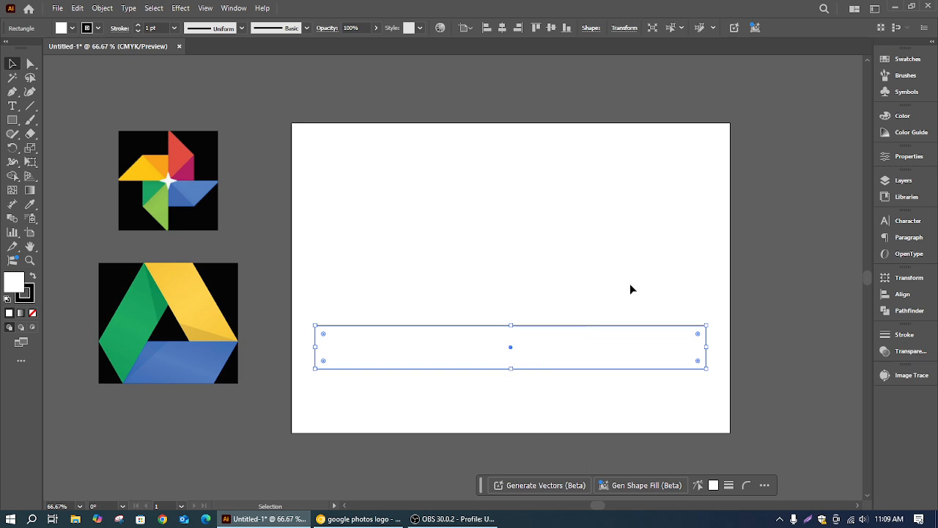
Duplicate the horizontal bar, rotate the copy to a steep diagonal, and position it across the original bar's left part
{"action": "left_click_drag", "start_coordinate": [576, 329], "coordinate": [578, 205]}
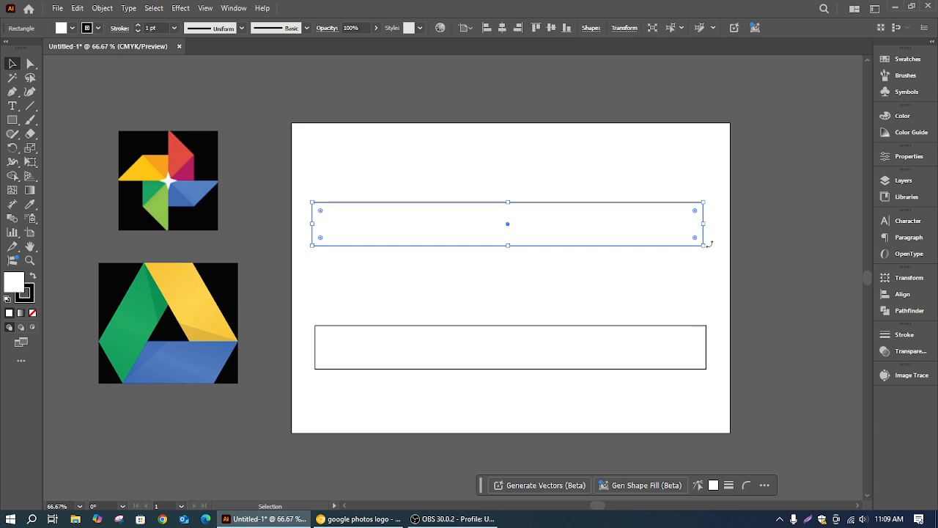
{"action": "left_click_drag", "start_coordinate": [676, 282], "coordinate": [675, 278]}
{"action": "left_click", "coordinate": [673, 222]}
{"action": "left_click_drag", "start_coordinate": [709, 250], "coordinate": [393, 368]}
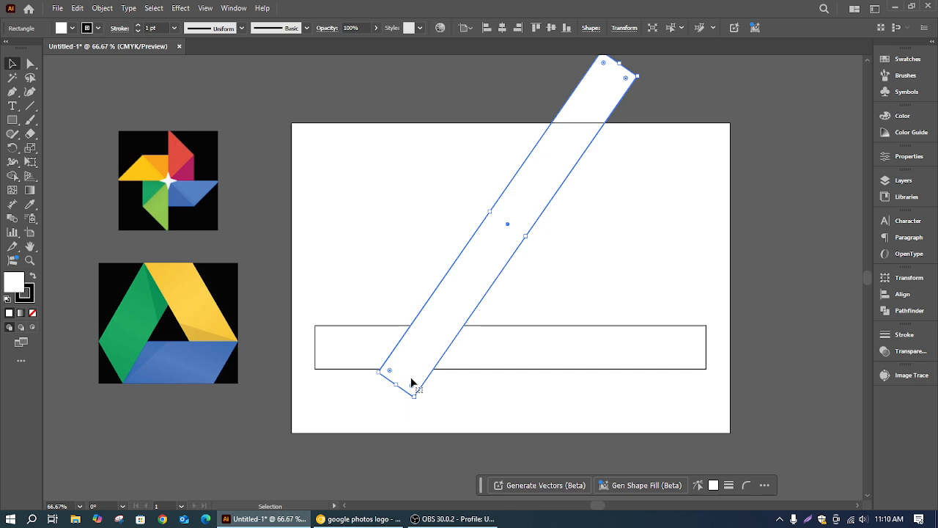
{"action": "left_click_drag", "start_coordinate": [469, 286], "coordinate": [410, 325]}
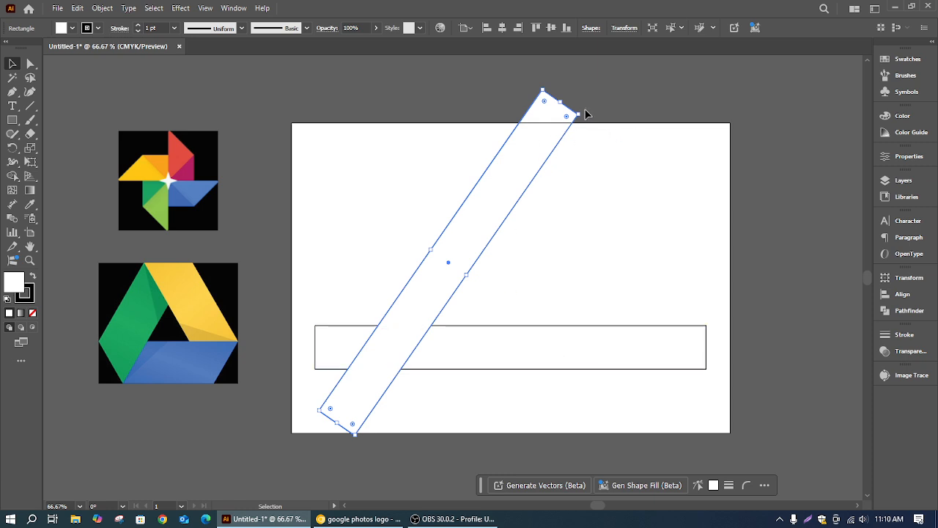
{"action": "left_click_drag", "start_coordinate": [585, 114], "coordinate": [591, 122]}
{"action": "mouse_move", "coordinate": [490, 223]}
{"action": "left_mouse_down"}
{"action": "mouse_move", "coordinate": [474, 214]}
{"action": "mouse_move", "coordinate": [500, 225]}
{"action": "left_mouse_up"}
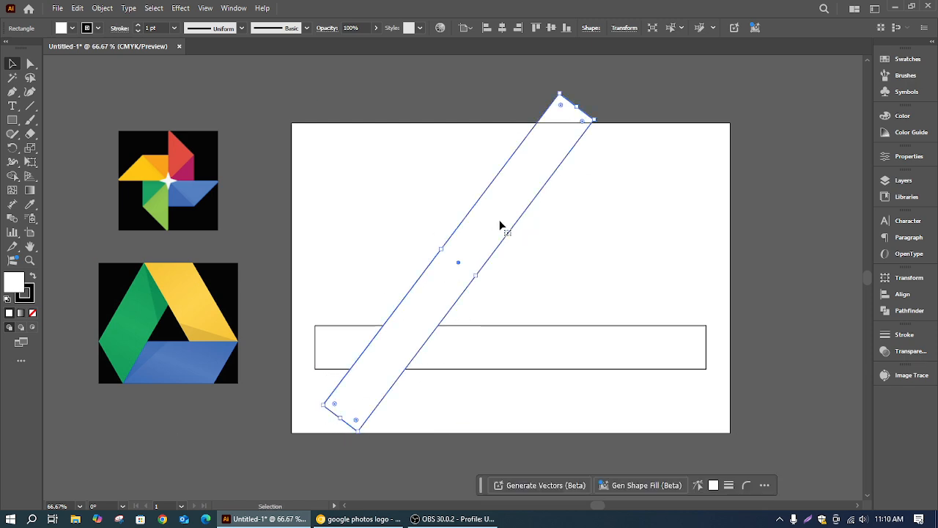
{"action": "left_click", "coordinate": [360, 235]}
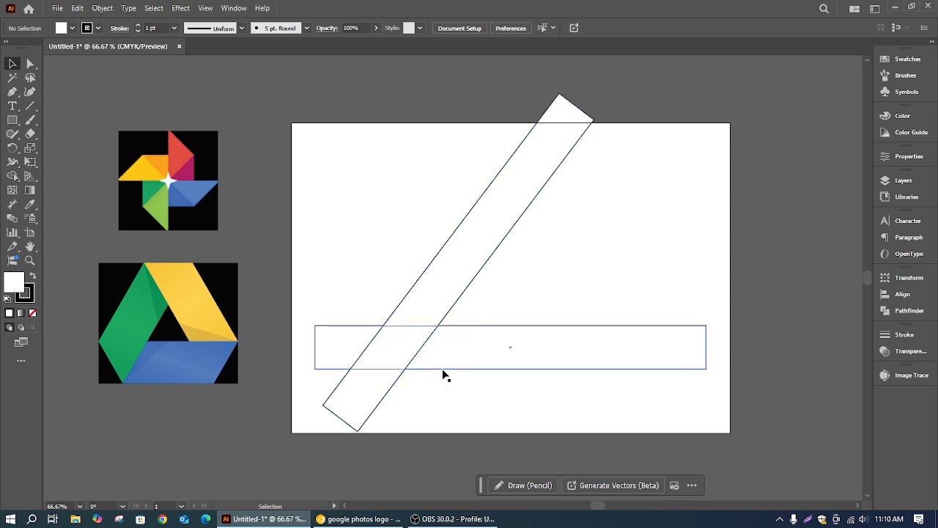
Remove the fill from both rectangles so that only their outlines remain
{"action": "left_click_drag", "start_coordinate": [362, 242], "coordinate": [686, 427]}
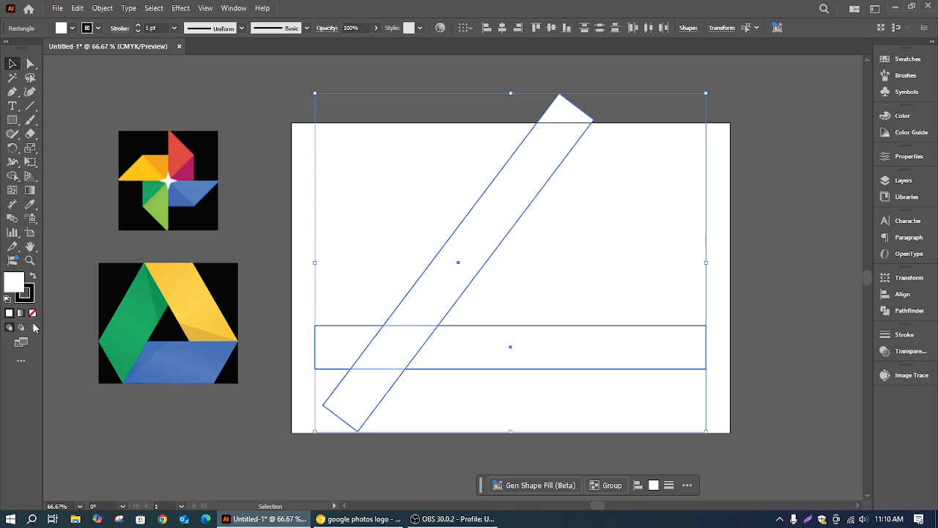
{"action": "left_click", "coordinate": [33, 315]}
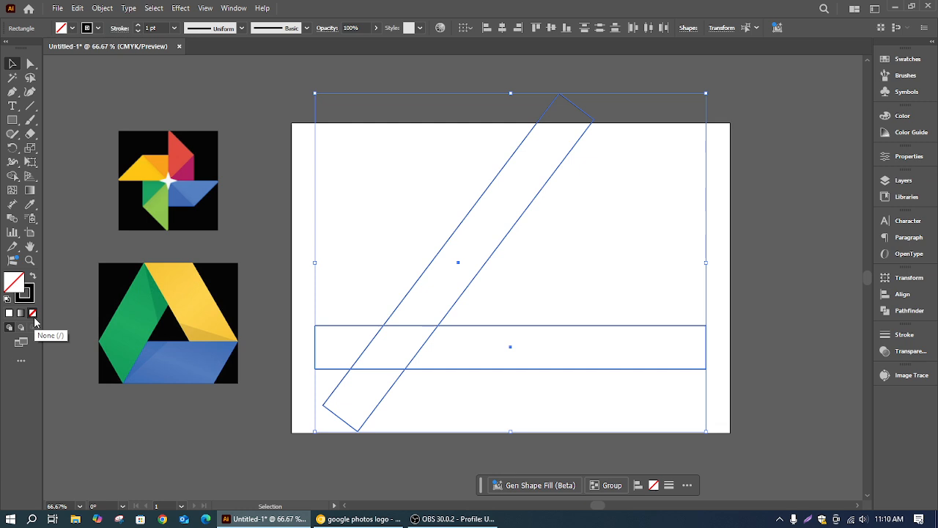
{"action": "left_click", "coordinate": [416, 216]}
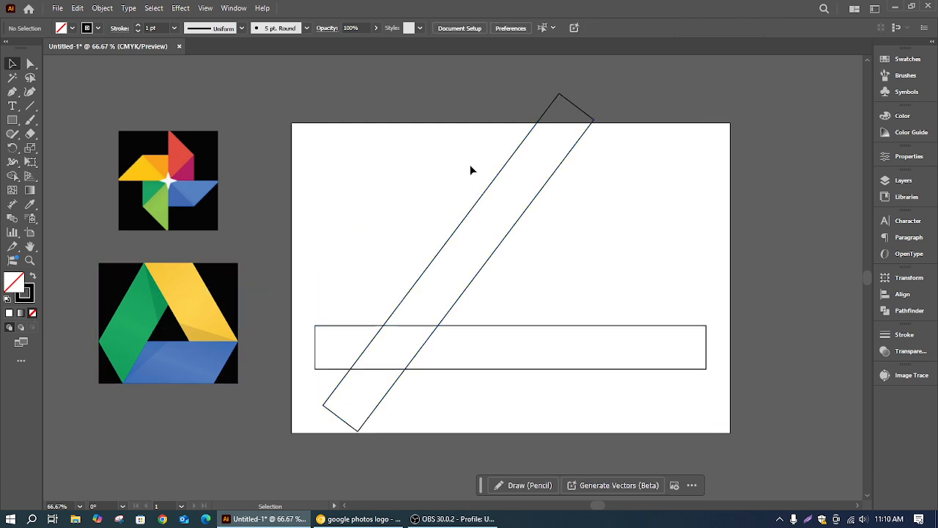
{"action": "left_click_drag", "start_coordinate": [390, 125], "coordinate": [555, 223]}
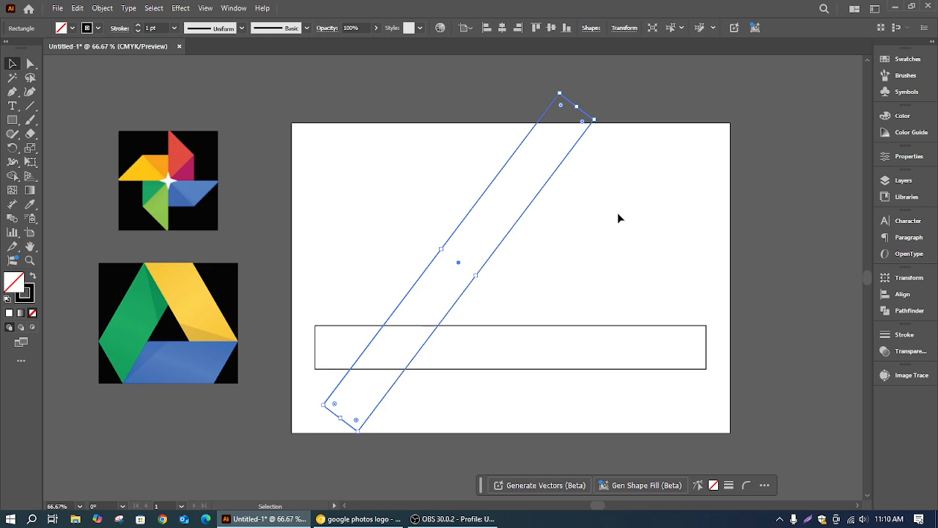
{"action": "left_click", "coordinate": [540, 203]}
{"action": "left_click", "coordinate": [539, 195]}
{"action": "left_click", "coordinate": [107, 13]}
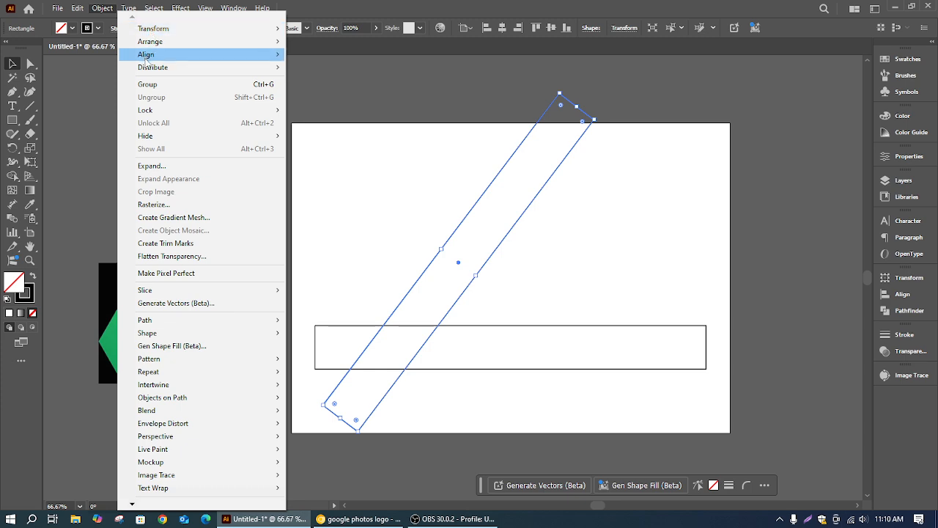
{"action": "mouse_move", "coordinate": [150, 42]}
{"action": "mouse_move", "coordinate": [272, 29]}
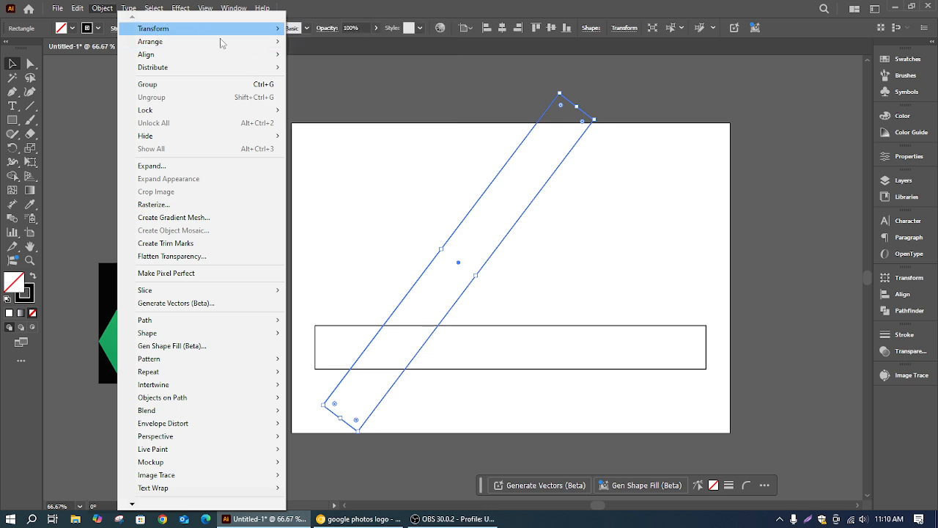
{"action": "left_click", "coordinate": [611, 242]}
{"action": "left_click_drag", "start_coordinate": [452, 166], "coordinate": [519, 232]}
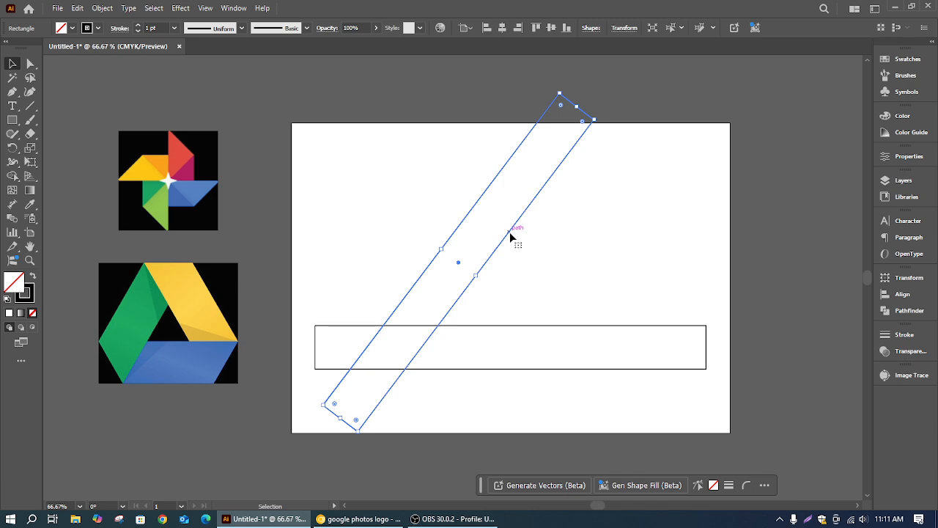
{"action": "left_click", "coordinate": [412, 172]}
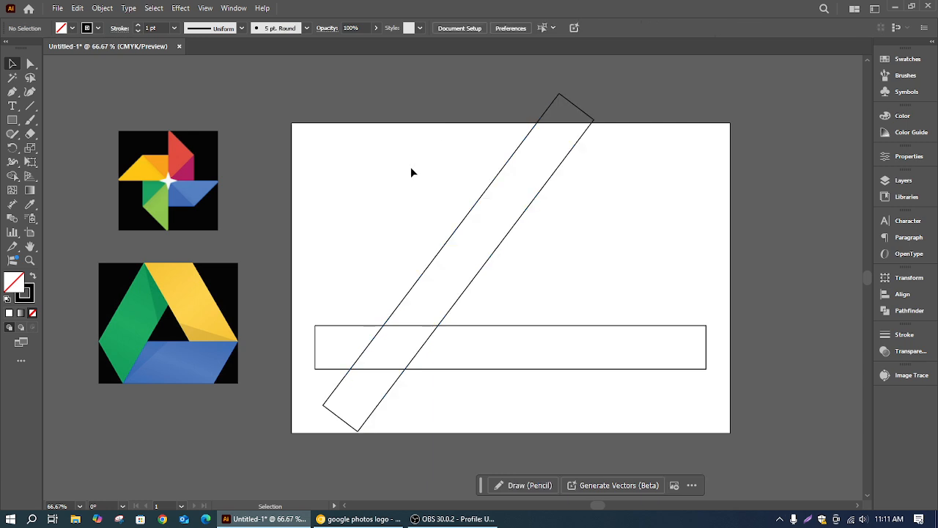
Reflect a copy of the diagonal bar across the vertical axis, keeping the original in place
{"action": "left_click_drag", "start_coordinate": [465, 199], "coordinate": [540, 239]}
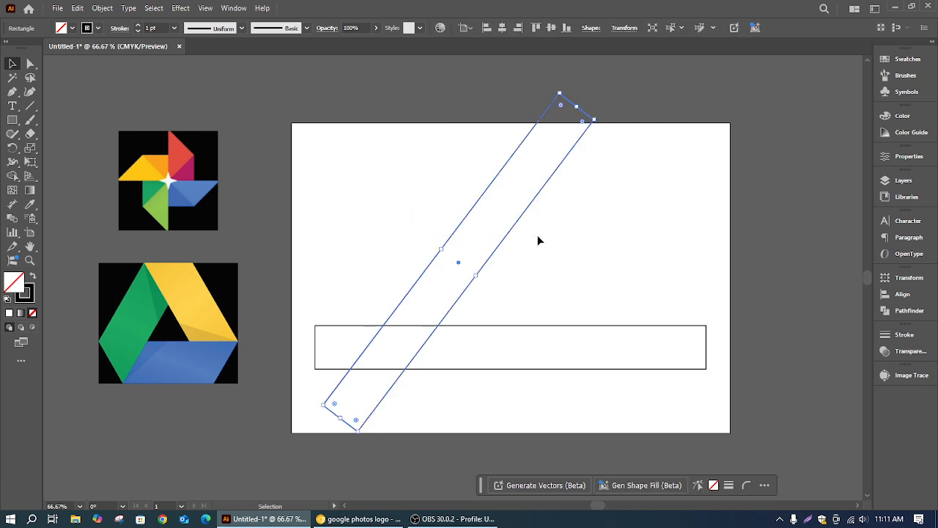
{"action": "right_click", "coordinate": [504, 228]}
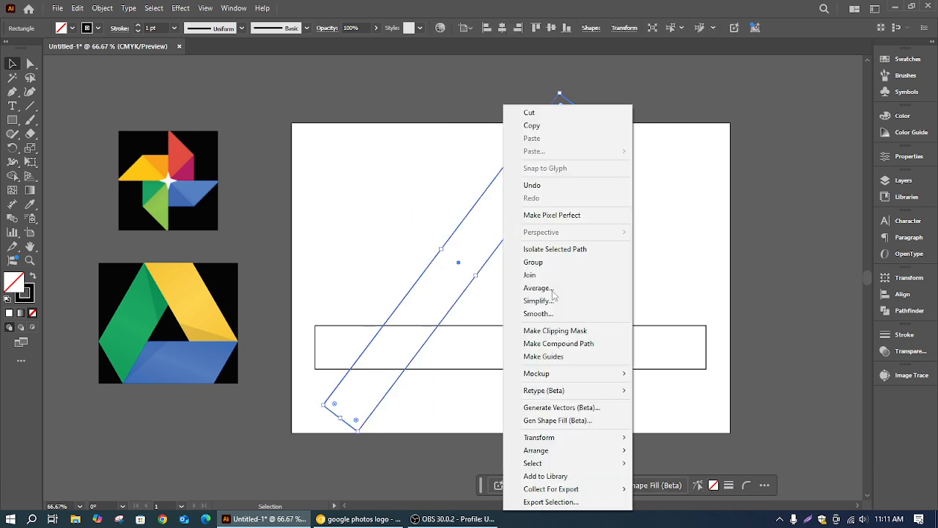
{"action": "mouse_move", "coordinate": [592, 445]}
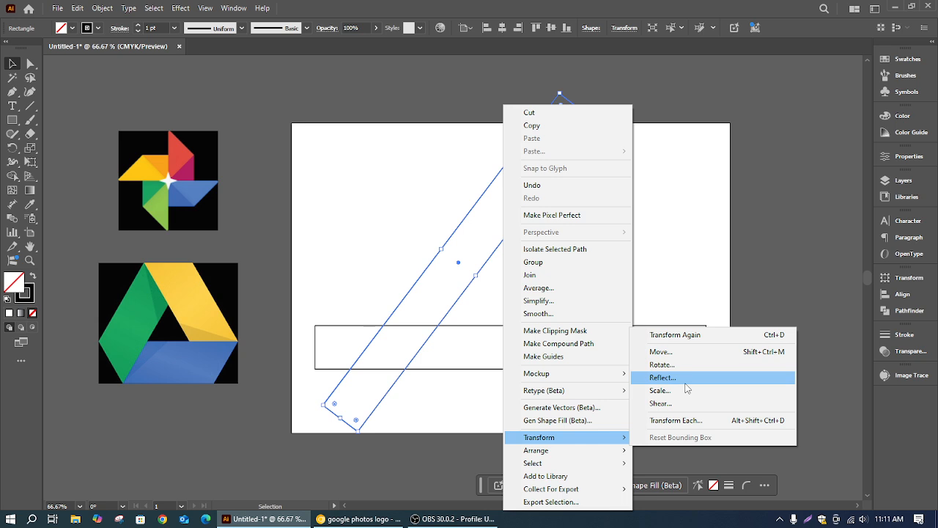
{"action": "left_click", "coordinate": [95, 9]}
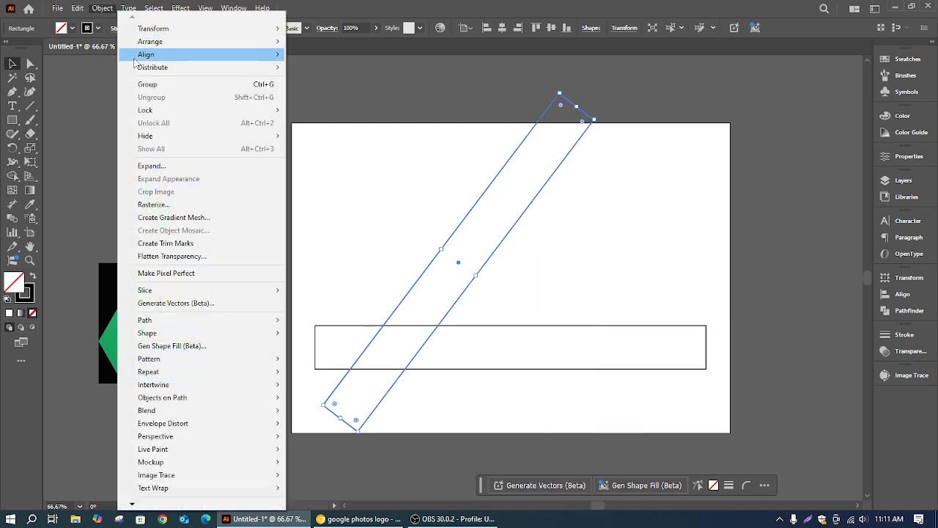
{"action": "mouse_move", "coordinate": [180, 29]}
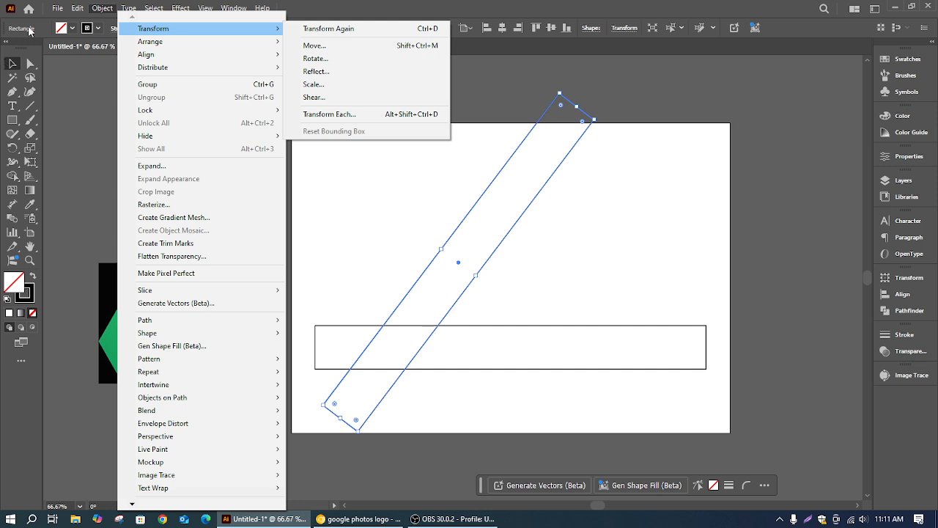
{"action": "key", "text": "Left"}
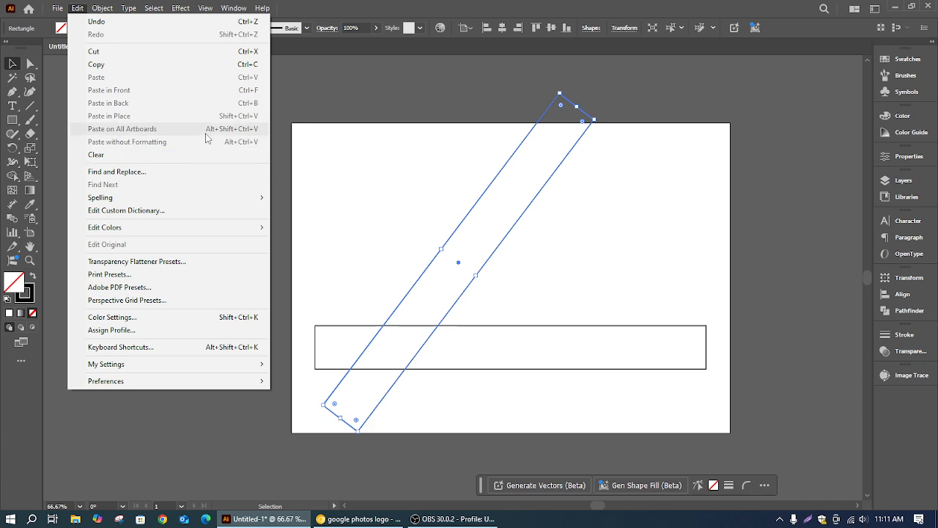
{"action": "mouse_move", "coordinate": [104, 10]}
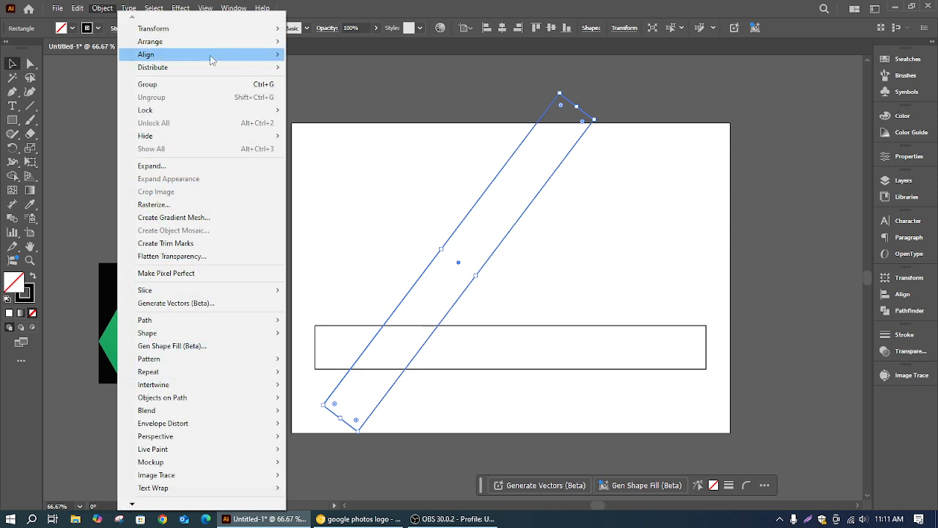
{"action": "mouse_move", "coordinate": [252, 29]}
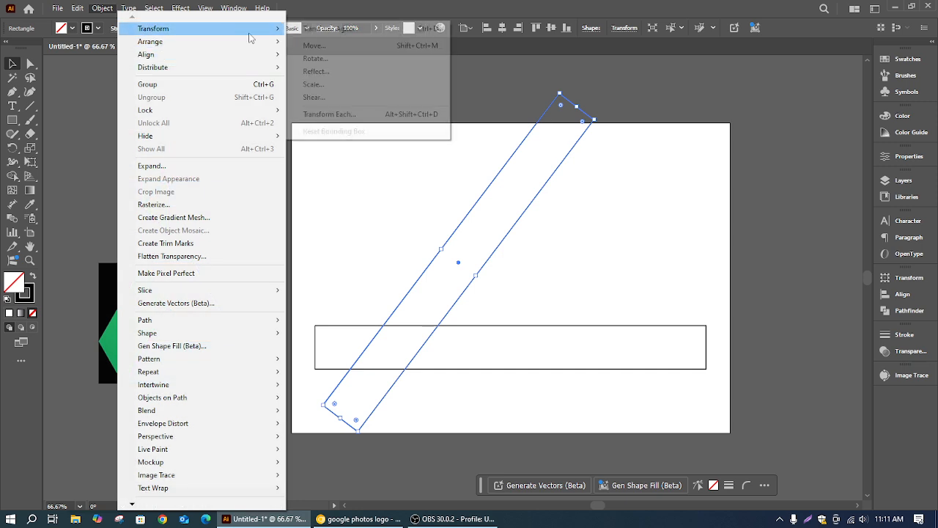
{"action": "left_click", "coordinate": [329, 72]}
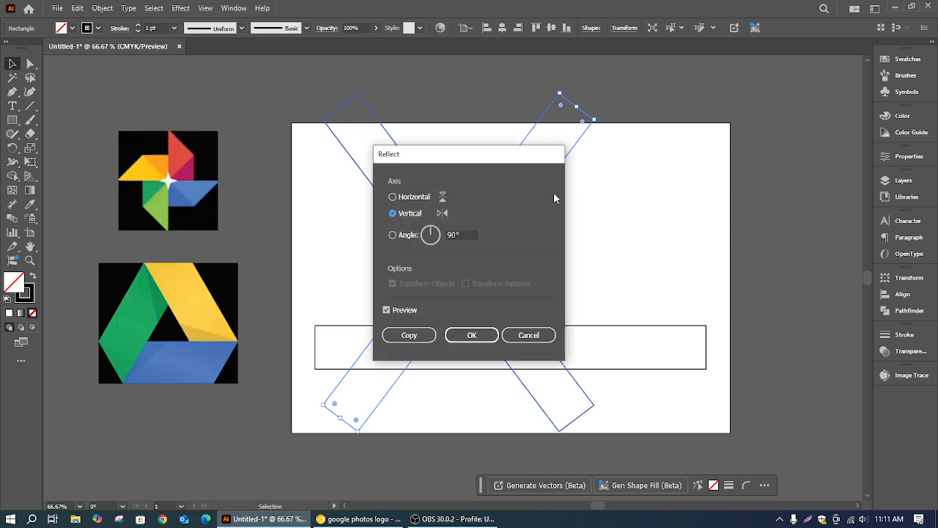
{"action": "left_click_drag", "start_coordinate": [515, 159], "coordinate": [847, 140]}
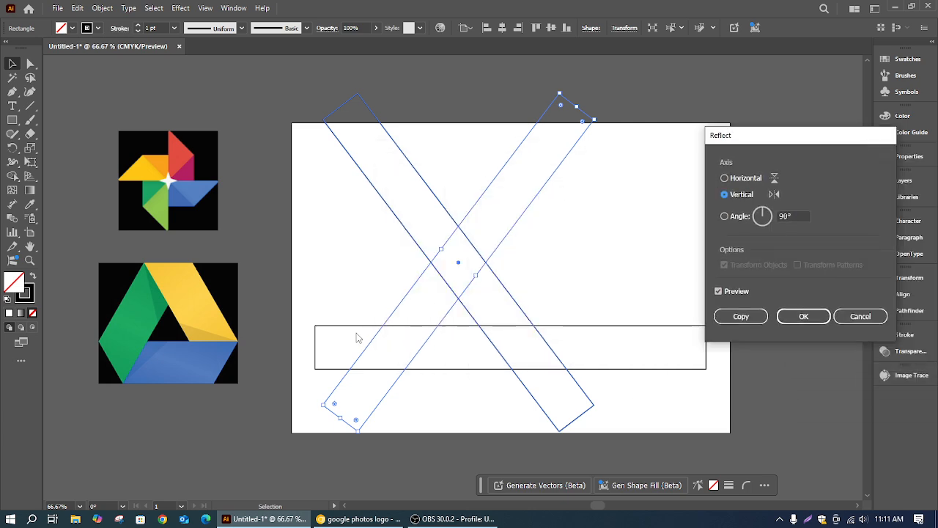
{"action": "left_click", "coordinate": [742, 317]}
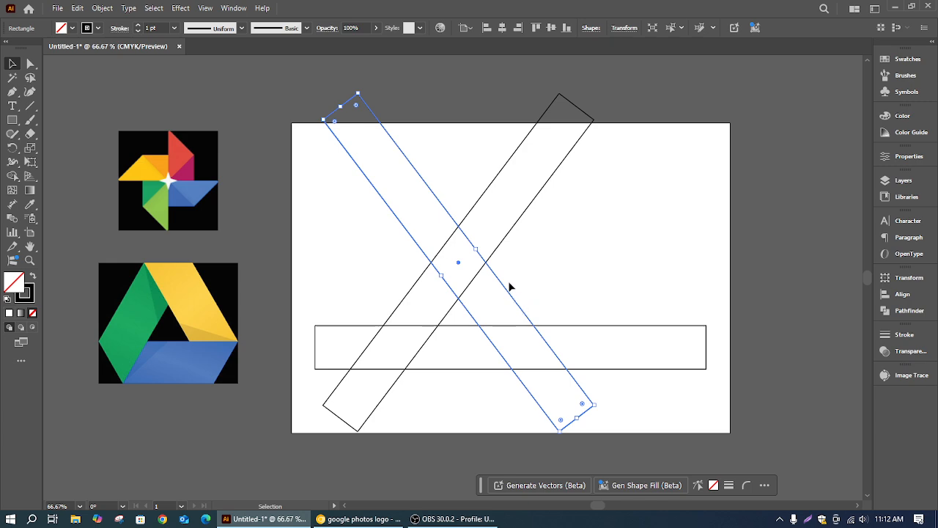
Shift the mirrored bar to the right and rotate it slightly steeper so the three bars enclose a triangle
{"action": "left_click_drag", "start_coordinate": [506, 291], "coordinate": [576, 288]}
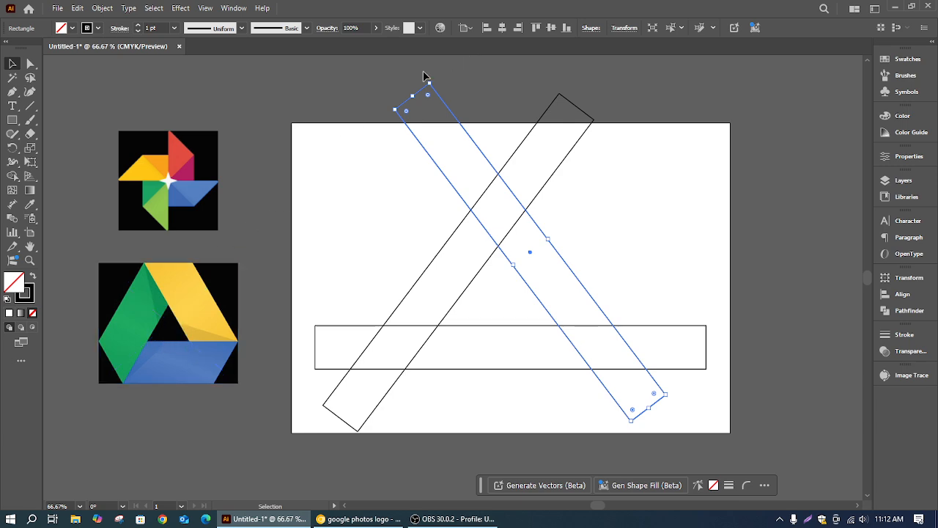
{"action": "left_click_drag", "start_coordinate": [430, 76], "coordinate": [444, 75]}
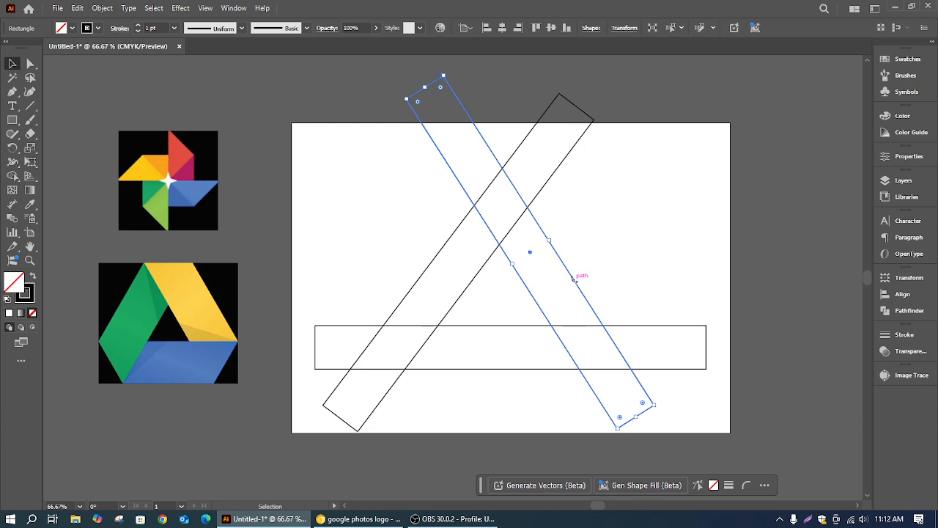
{"action": "left_click", "coordinate": [351, 192]}
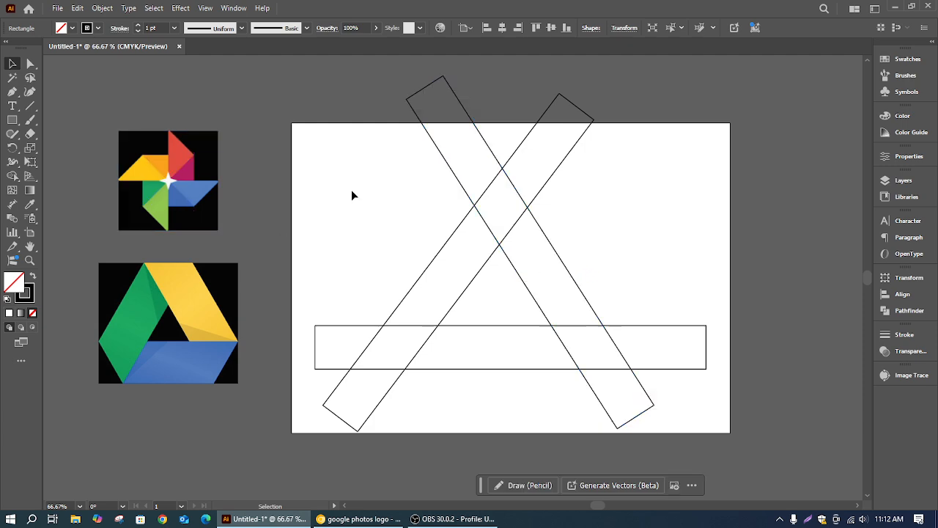
{"action": "left_click", "coordinate": [565, 265]}
{"action": "key", "text": "Left"}
{"action": "key", "text": "Left"}
{"action": "key", "text": "Left"}
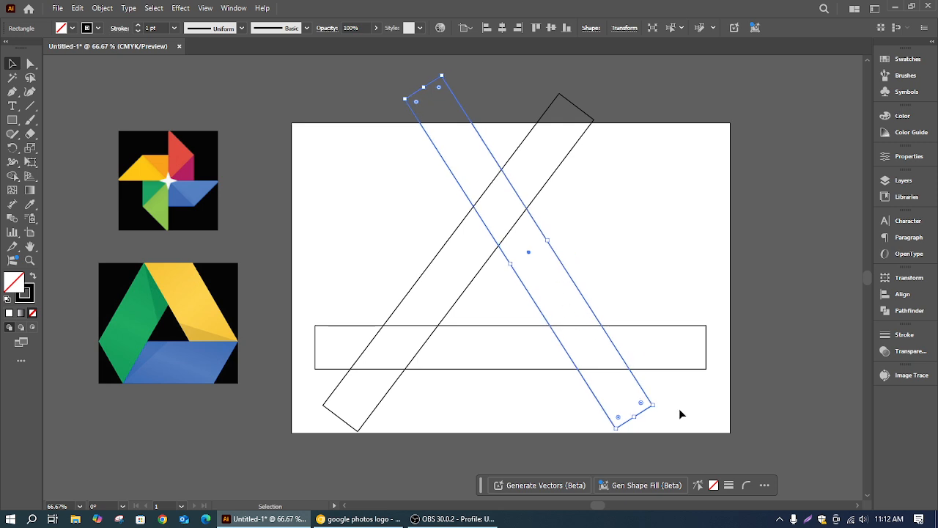
{"action": "left_click_drag", "start_coordinate": [659, 405], "coordinate": [651, 415]}
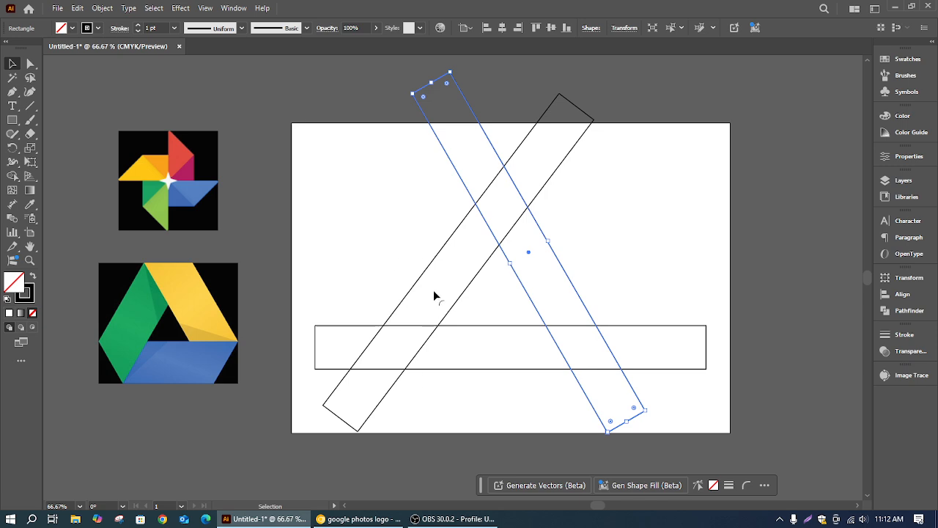
Rotate the original diagonal bar slightly steeper to match the slope of the mirrored one
{"action": "left_click", "coordinate": [391, 392]}
{"action": "left_click_drag", "start_coordinate": [317, 407], "coordinate": [331, 417]}
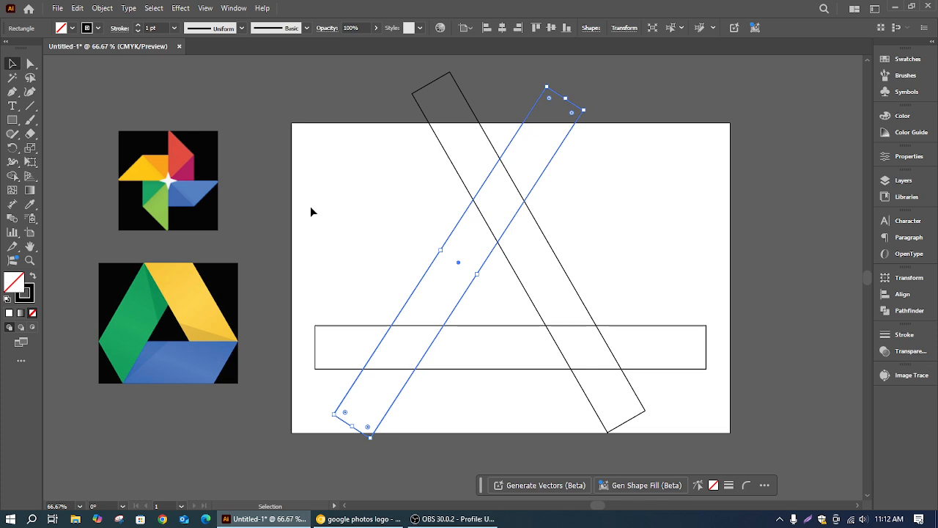
{"action": "left_click", "coordinate": [359, 213]}
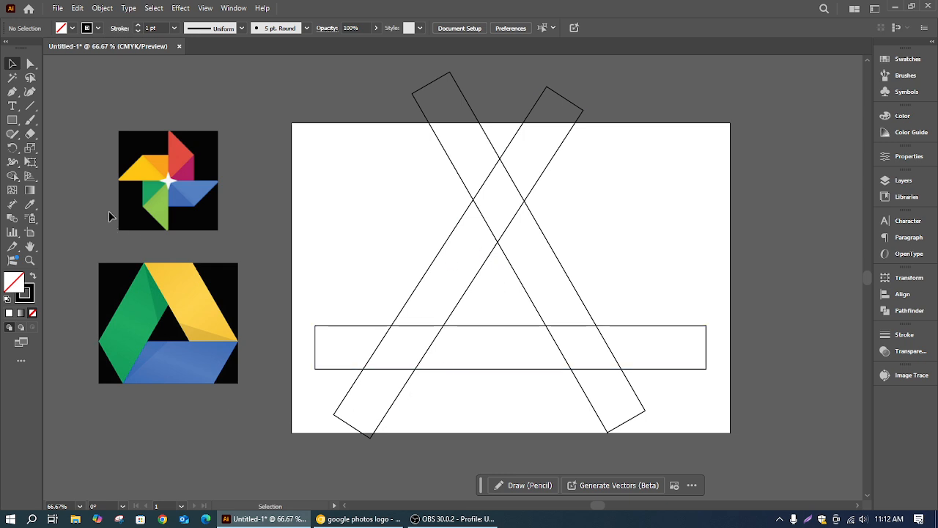
{"action": "left_click_drag", "start_coordinate": [377, 159], "coordinate": [672, 398]}
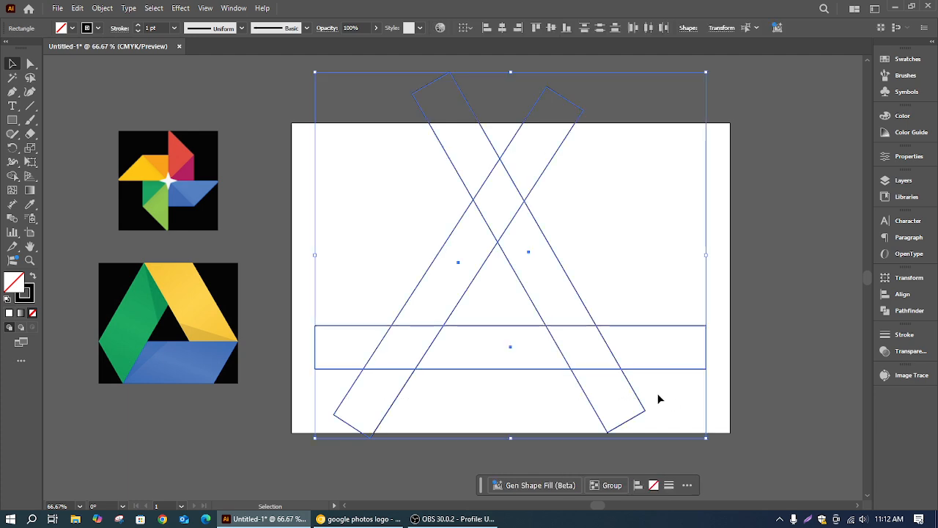
{"action": "left_click", "coordinate": [642, 233]}
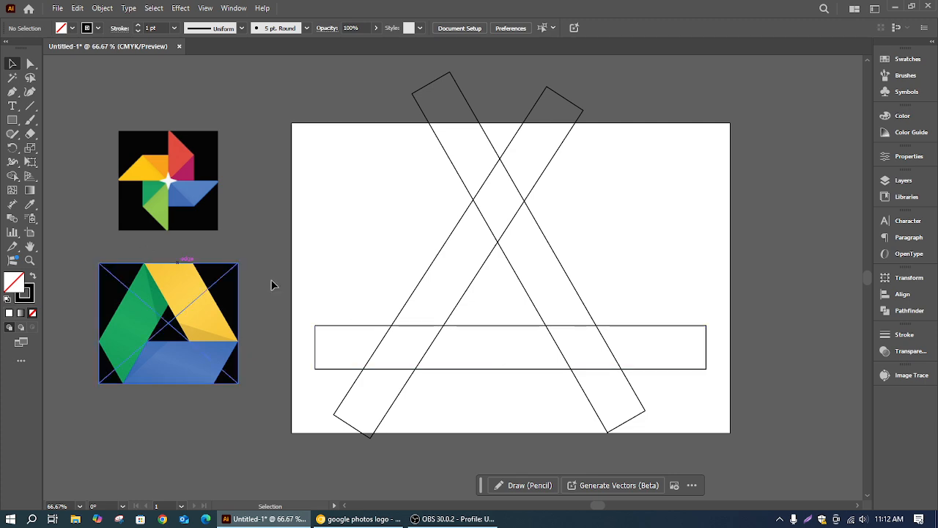
Draw a straight line segment across each of the three bar crossings, joining their outer intersection points to cut off the triangle's corners
{"action": "left_click", "coordinate": [32, 111]}
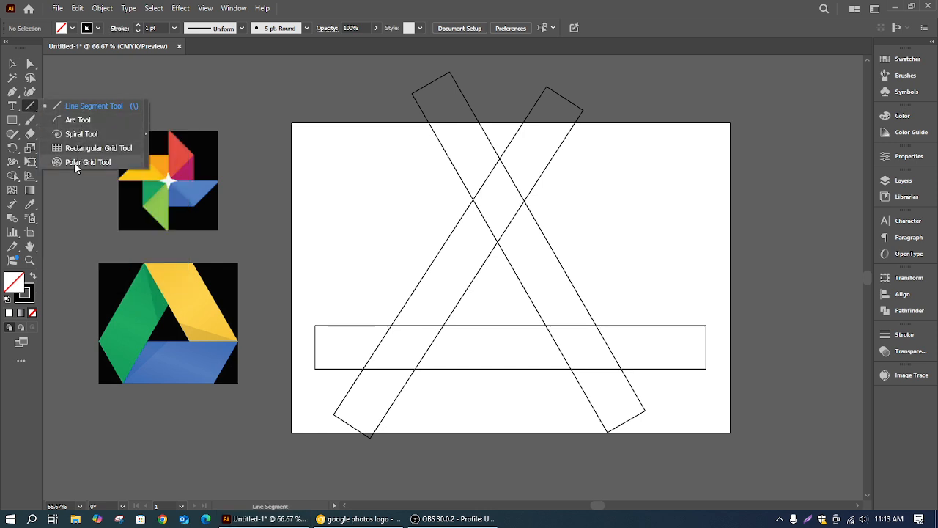
{"action": "left_click", "coordinate": [76, 105]}
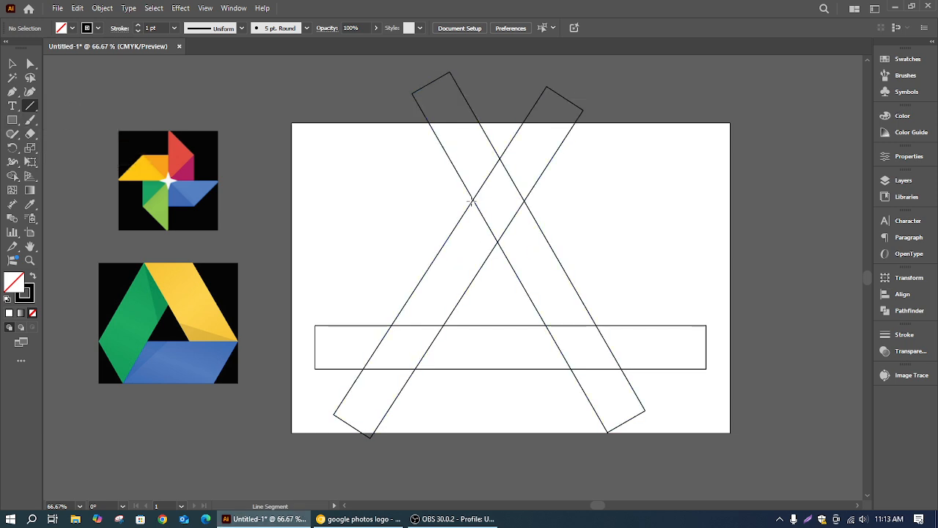
{"action": "left_click_drag", "start_coordinate": [472, 200], "coordinate": [473, 199]}
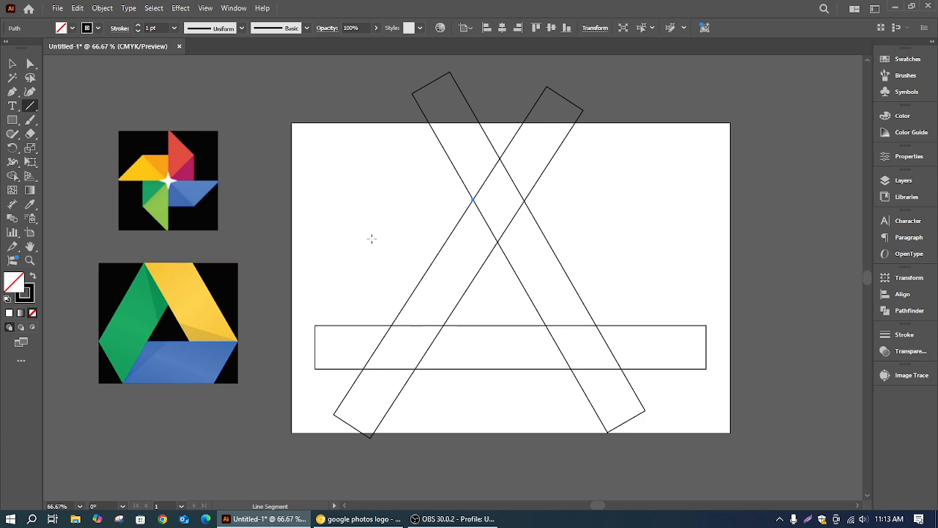
{"action": "key", "text": "ctrl+z"}
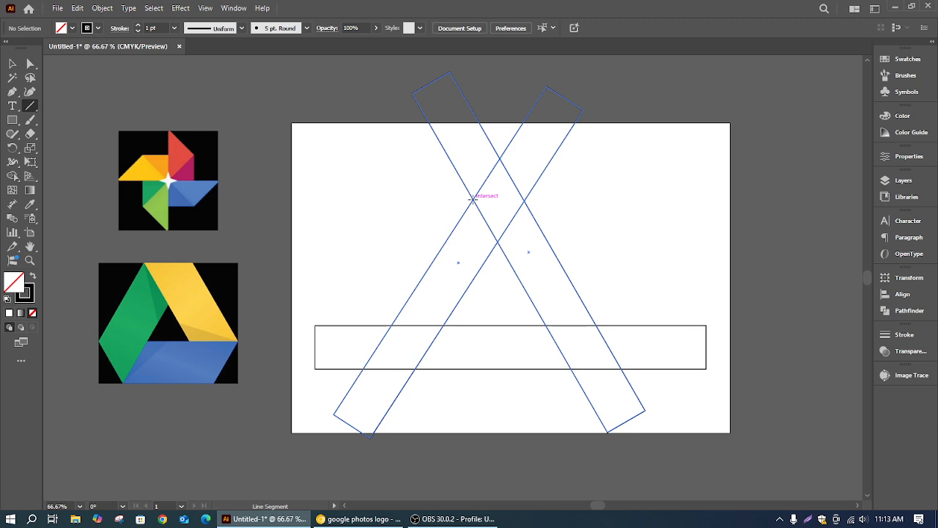
{"action": "left_click_drag", "start_coordinate": [473, 198], "coordinate": [525, 201]}
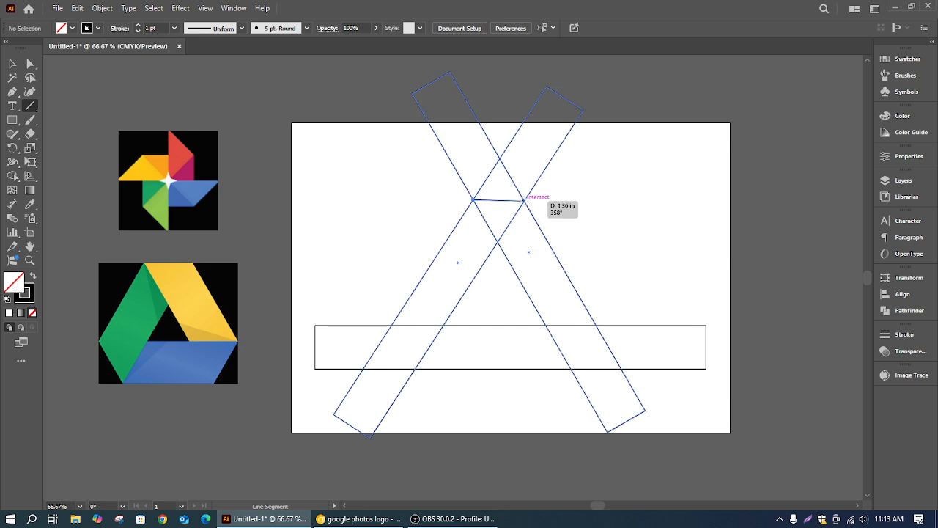
{"action": "left_click_drag", "start_coordinate": [525, 201], "coordinate": [524, 201]}
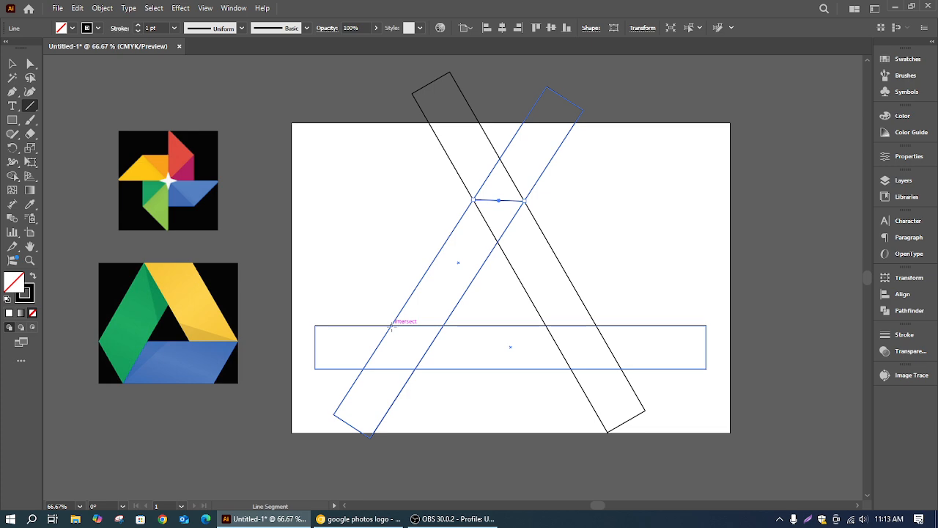
{"action": "left_click_drag", "start_coordinate": [391, 324], "coordinate": [415, 370]}
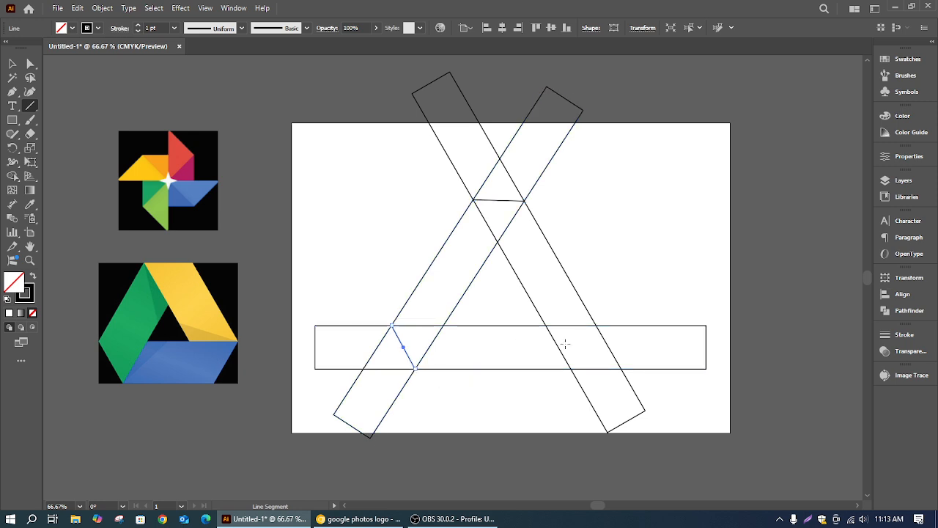
{"action": "left_click_drag", "start_coordinate": [595, 326], "coordinate": [570, 369]}
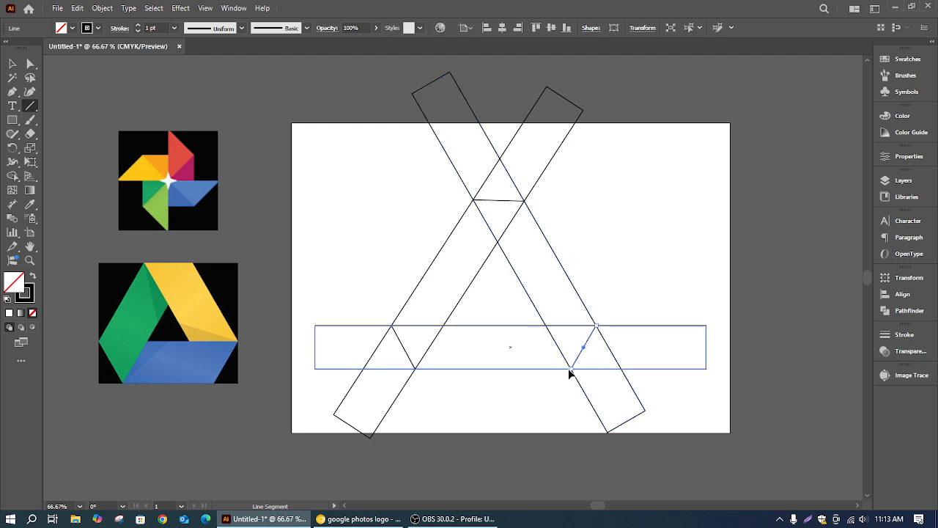
Select all bars and lines and remove the ends protruding beyond the three corner lines with the Shape Builder
{"action": "left_click", "coordinate": [18, 65]}
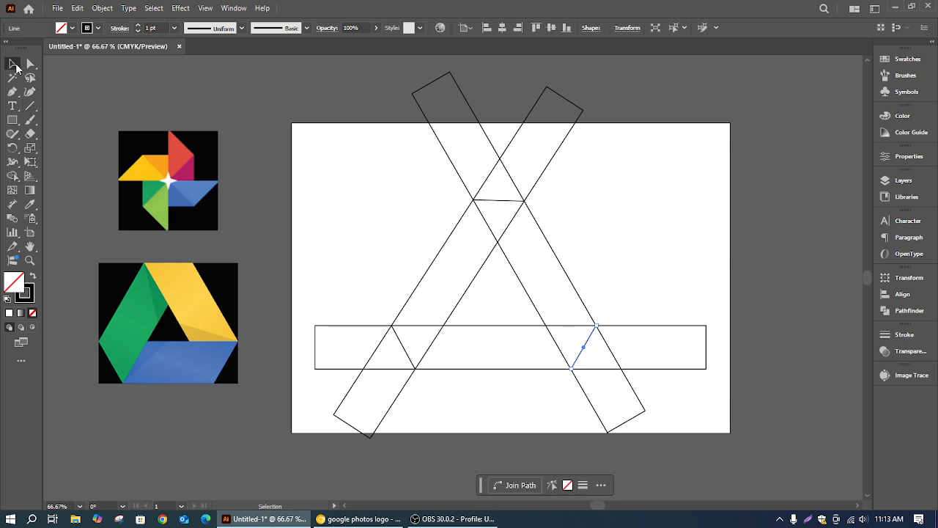
{"action": "mouse_move", "coordinate": [343, 134]}
{"action": "left_mouse_down"}
{"action": "mouse_move", "coordinate": [614, 356]}
{"action": "mouse_move", "coordinate": [699, 449]}
{"action": "left_mouse_up"}
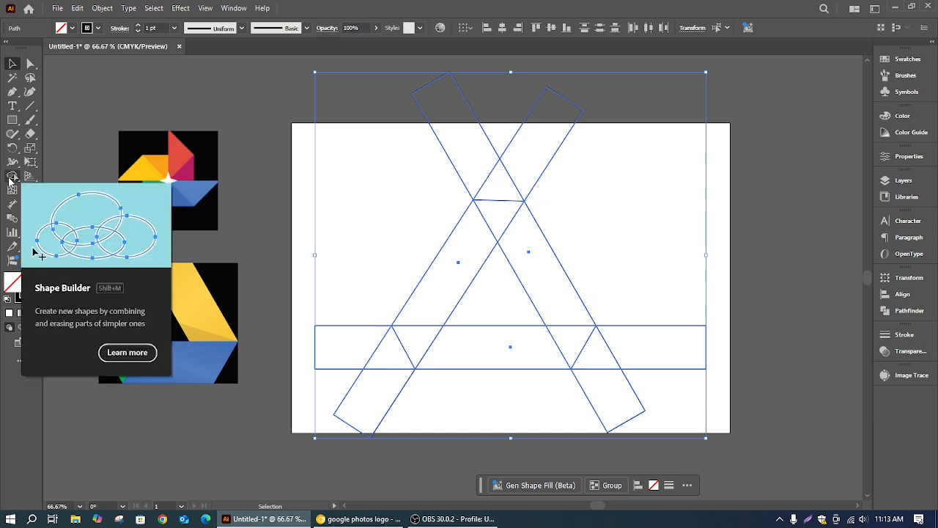
{"action": "left_click", "coordinate": [11, 177]}
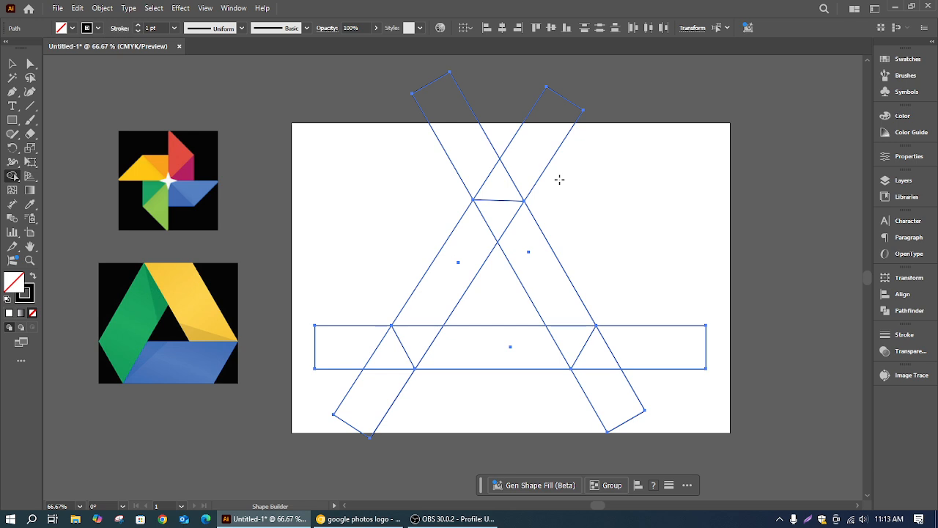
{"action": "left_click_drag", "start_coordinate": [570, 177], "coordinate": [428, 179]}
{"action": "left_click_drag", "start_coordinate": [666, 301], "coordinate": [598, 416]}
{"action": "left_click_drag", "start_coordinate": [371, 312], "coordinate": [413, 412]}
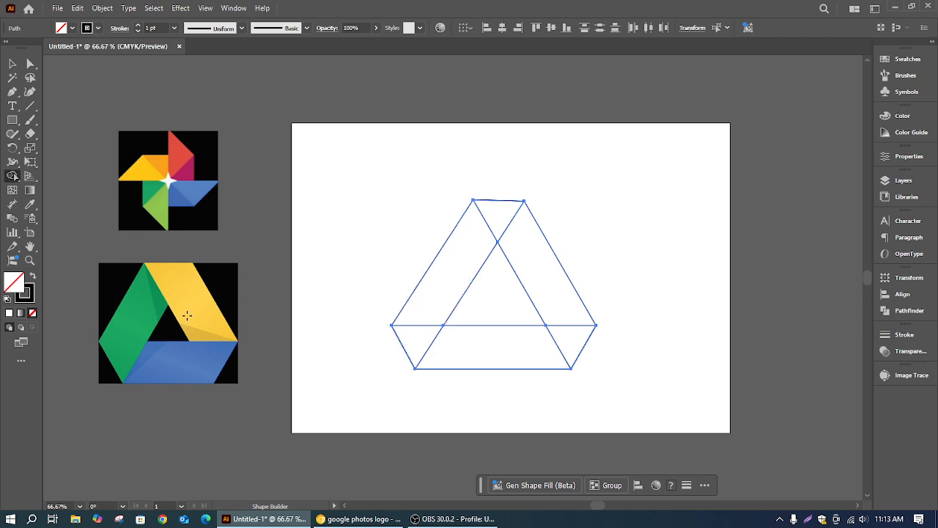
Merge the top corner piece into the right band, the left one into the left band, and the right one into the bottom band
{"action": "left_click_drag", "start_coordinate": [496, 214], "coordinate": [517, 246]}
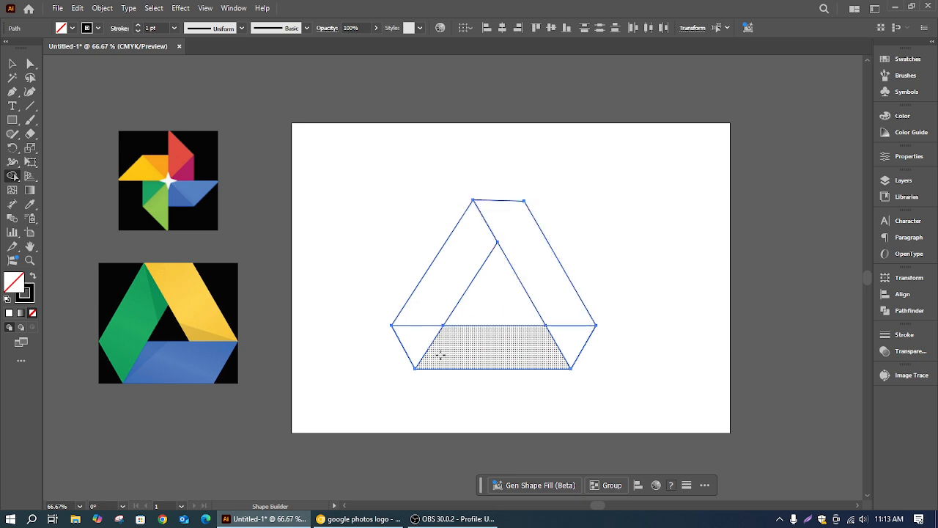
{"action": "mouse_move", "coordinate": [433, 331]}
{"action": "left_mouse_down"}
{"action": "mouse_move", "coordinate": [428, 308]}
{"action": "mouse_move", "coordinate": [420, 341]}
{"action": "left_mouse_up"}
{"action": "left_click_drag", "start_coordinate": [569, 340], "coordinate": [525, 349]}
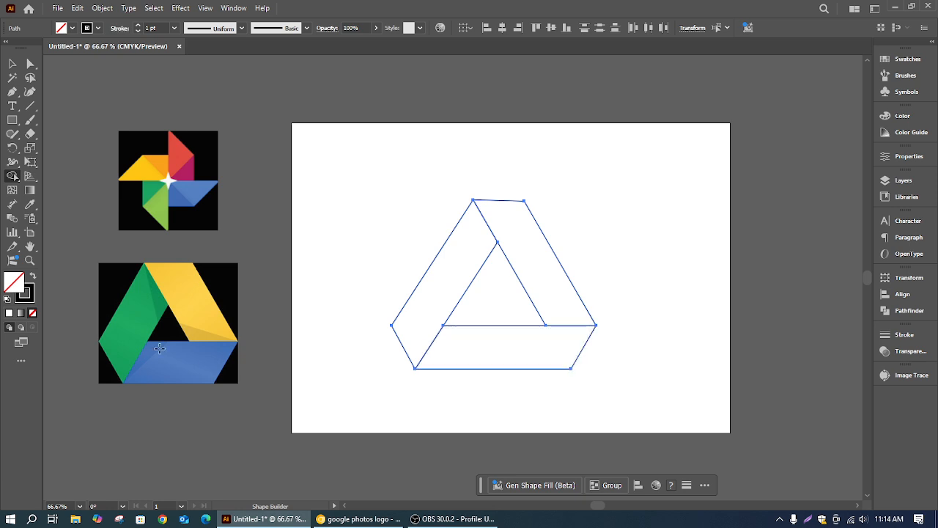
{"action": "left_click", "coordinate": [13, 64]}
{"action": "left_click", "coordinate": [471, 194]}
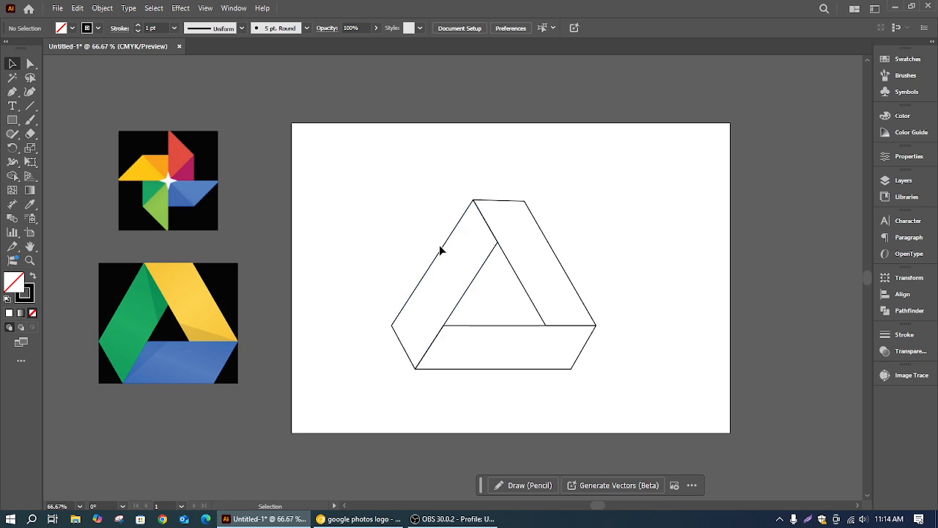
Try pulling the left and right bands away from the triangle as separate shapes, and undo both moves
{"action": "left_click_drag", "start_coordinate": [443, 252], "coordinate": [245, 174]}
{"action": "left_click", "coordinate": [536, 234]}
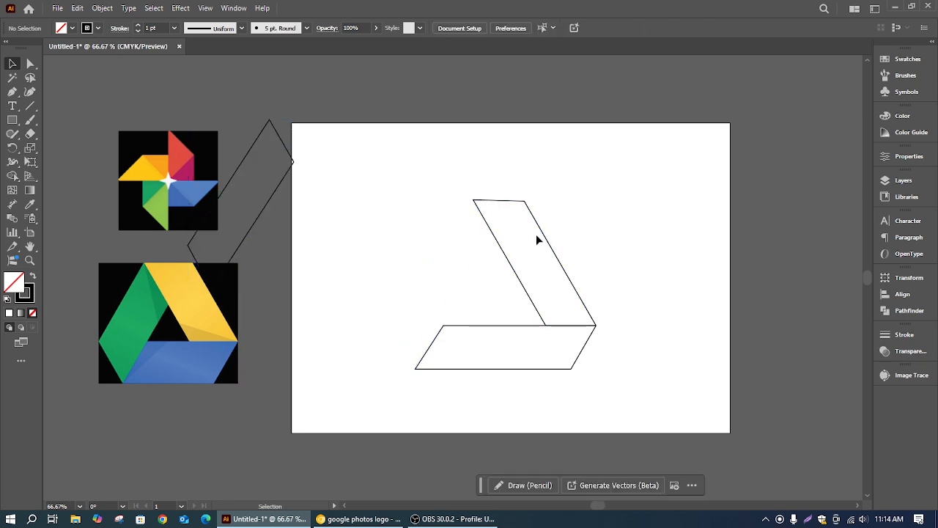
{"action": "left_click_drag", "start_coordinate": [545, 234], "coordinate": [666, 175]}
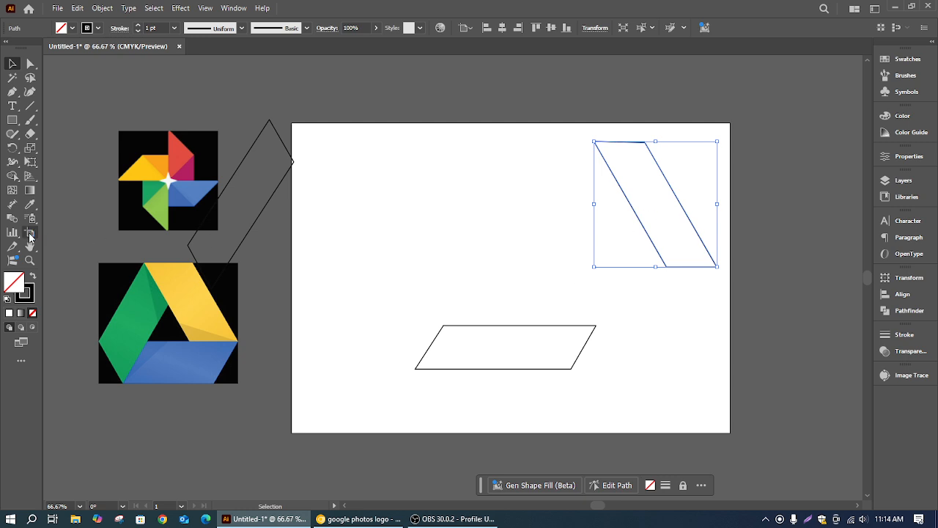
{"action": "key", "text": "ctrl+z"}
{"action": "key", "text": "ctrl+z"}
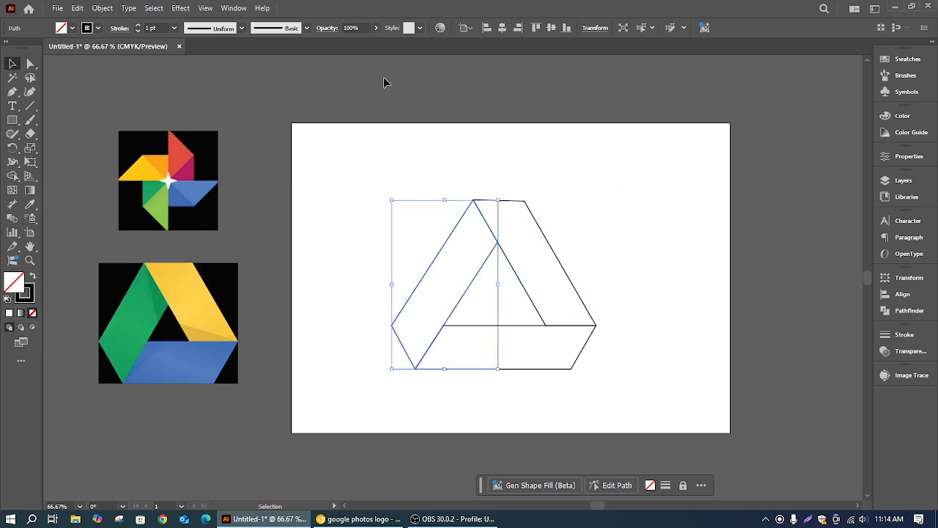
Fill the left band with the green and the right band with the yellow sampled from the reference Drive logo
{"action": "left_click", "coordinate": [586, 170]}
{"action": "left_click", "coordinate": [457, 236]}
{"action": "key", "text": "i"}
{"action": "left_click", "coordinate": [134, 321]}
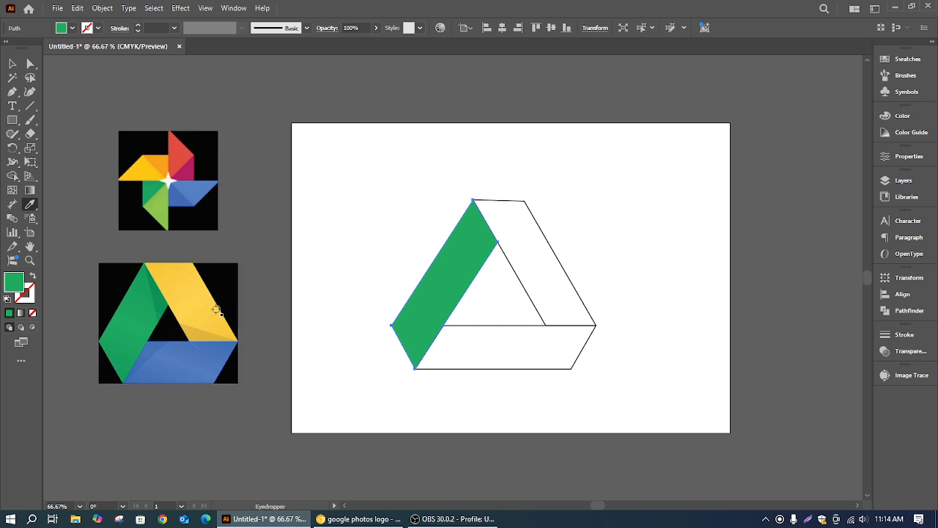
{"action": "key", "text": "v"}
{"action": "left_click", "coordinate": [535, 225]}
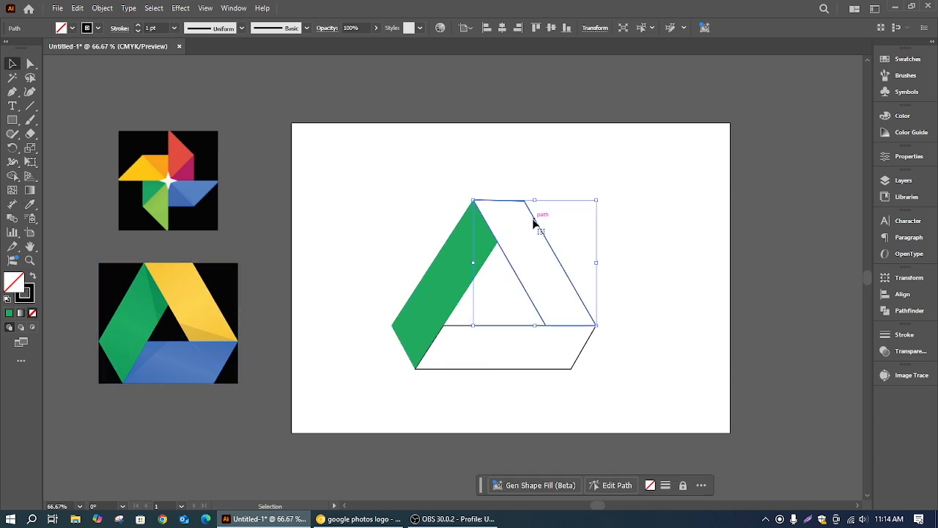
{"action": "key", "text": "i"}
{"action": "left_click", "coordinate": [211, 286]}
Fill the bottom band with the blue sampled from the reference Drive logo
{"action": "key", "text": "v"}
{"action": "left_click", "coordinate": [516, 370]}
{"action": "key", "text": "i"}
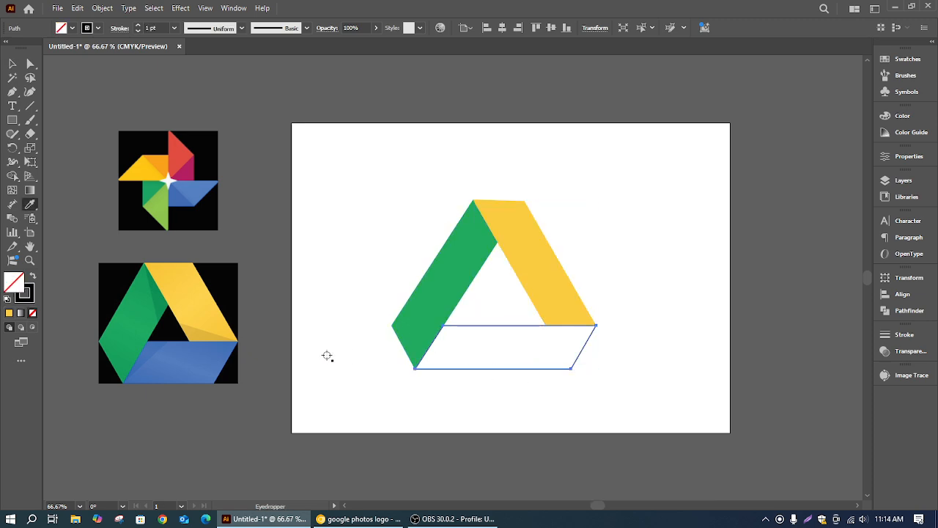
{"action": "left_click", "coordinate": [184, 366]}
{"action": "left_click", "coordinate": [12, 66]}
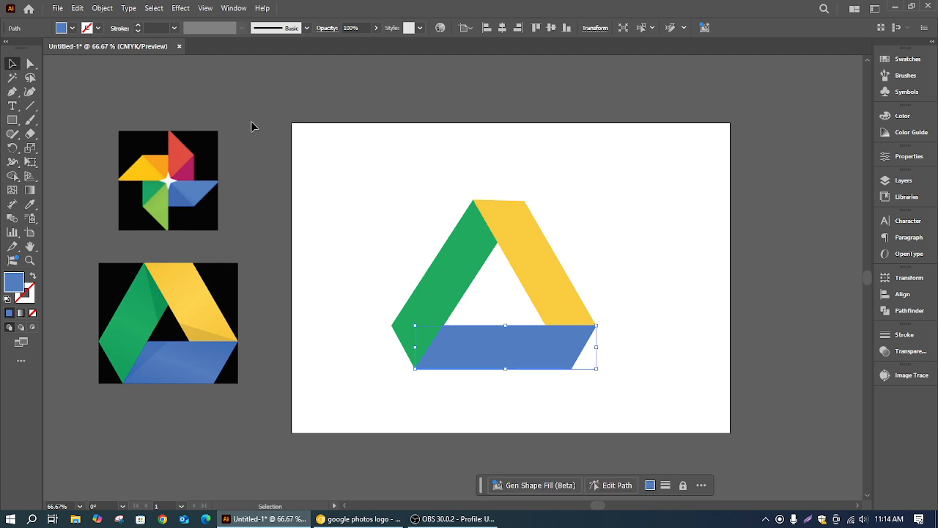
{"action": "left_click", "coordinate": [422, 163]}
Scale the whole coloured triangle down around its centre, and make it slightly narrower and shorter
{"action": "left_click_drag", "start_coordinate": [357, 174], "coordinate": [650, 404]}
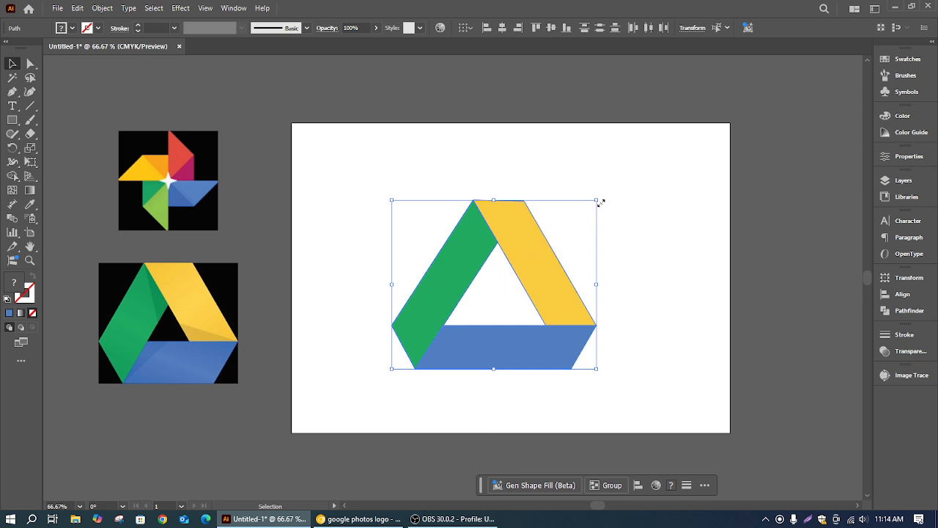
{"action": "left_click_drag", "start_coordinate": [601, 202], "coordinate": [584, 216]}
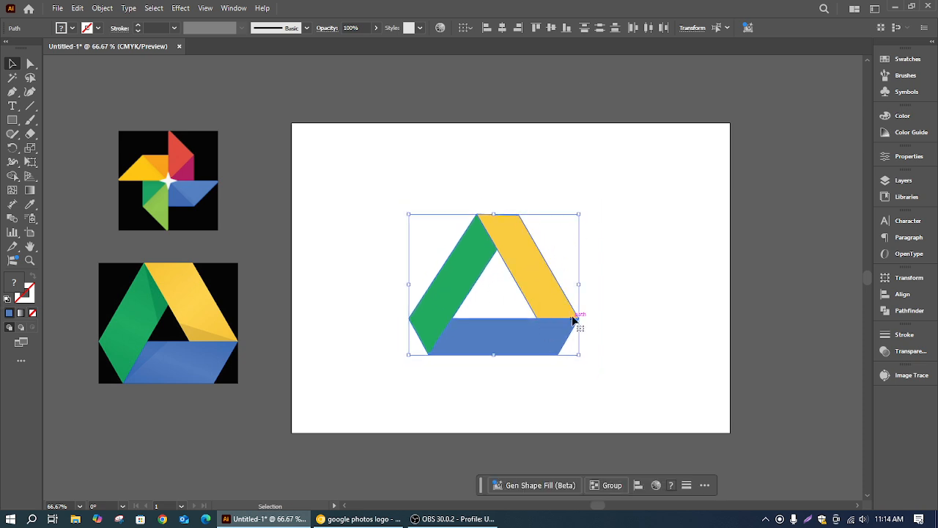
{"action": "mouse_move", "coordinate": [579, 285]}
{"action": "left_mouse_down"}
{"action": "mouse_move", "coordinate": [603, 285]}
{"action": "mouse_move", "coordinate": [576, 284]}
{"action": "left_mouse_up"}
{"action": "left_click_drag", "start_coordinate": [492, 214], "coordinate": [491, 219]}
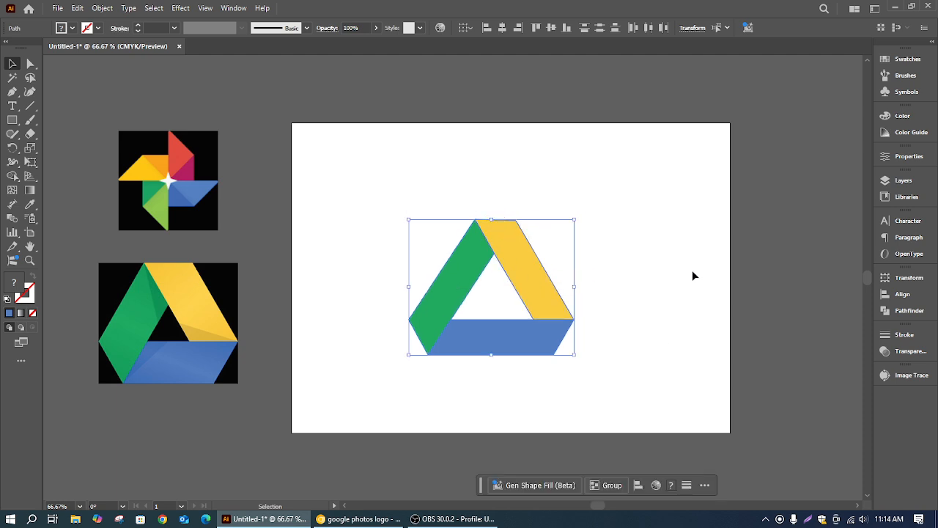
{"action": "left_click", "coordinate": [630, 289]}
{"action": "left_click", "coordinate": [168, 360]}
{"action": "left_click", "coordinate": [392, 329]}
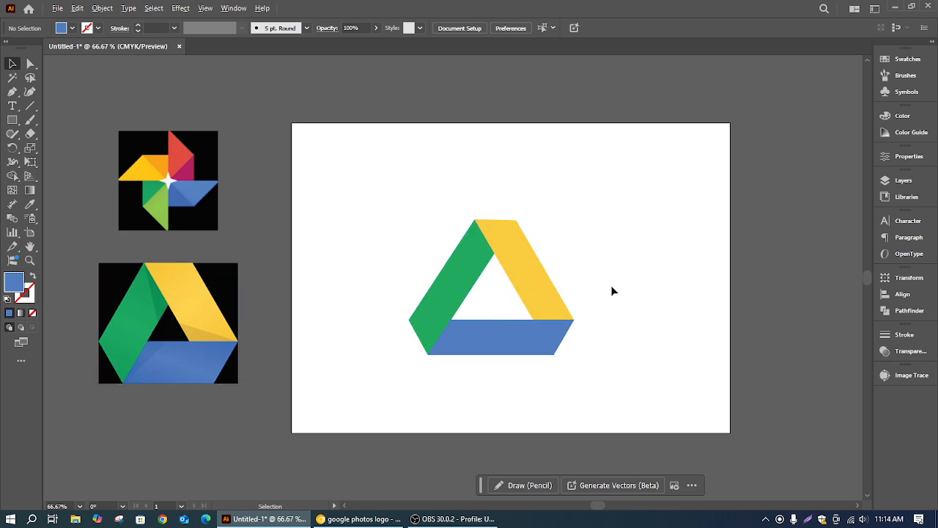
Draw a thin fold triangle at the blue band's left end with the Pen tool, its long edge about 1.4 in
{"action": "scroll", "coordinate": [611, 285], "scroll_direction": "up", "scroll_amount": 1}
{"action": "left_click_drag", "start_coordinate": [571, 259], "coordinate": [695, 238]}
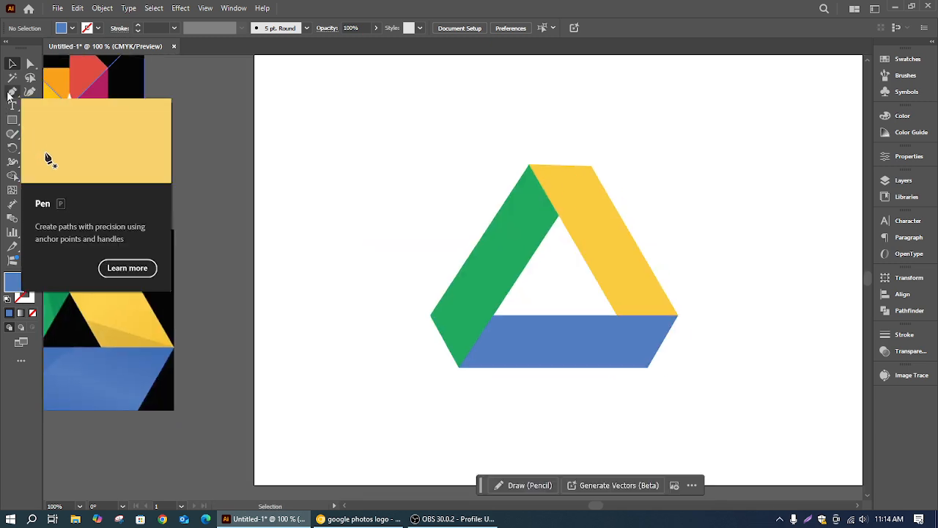
{"action": "left_click", "coordinate": [81, 361]}
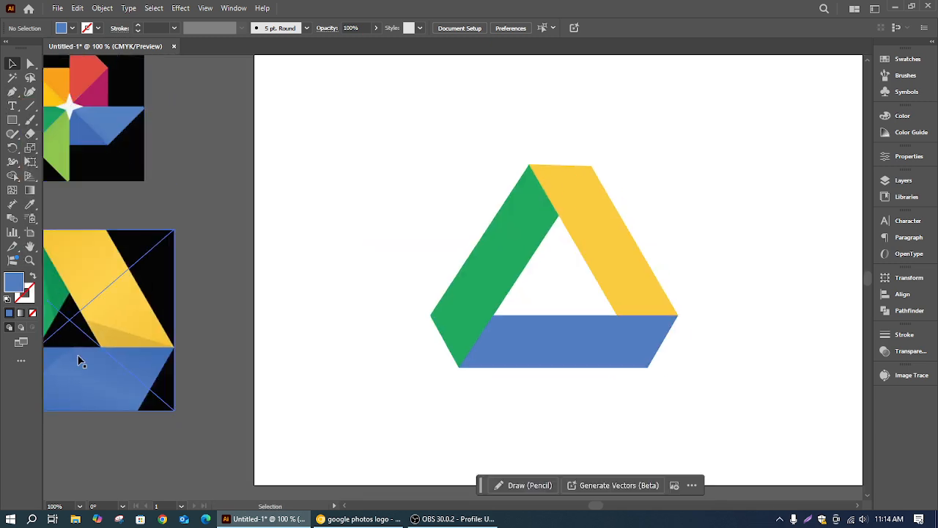
{"action": "left_click", "coordinate": [12, 91]}
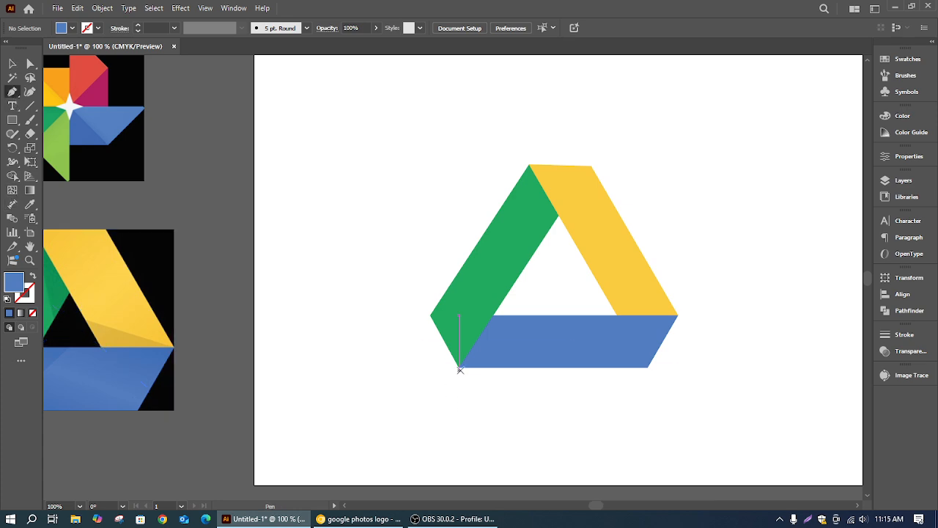
{"action": "left_click", "coordinate": [462, 366]}
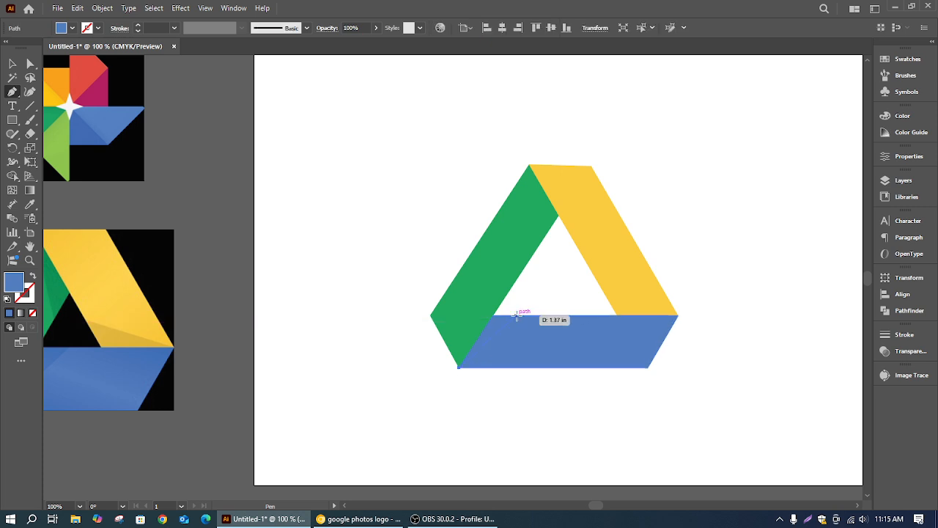
{"action": "left_click", "coordinate": [517, 316]}
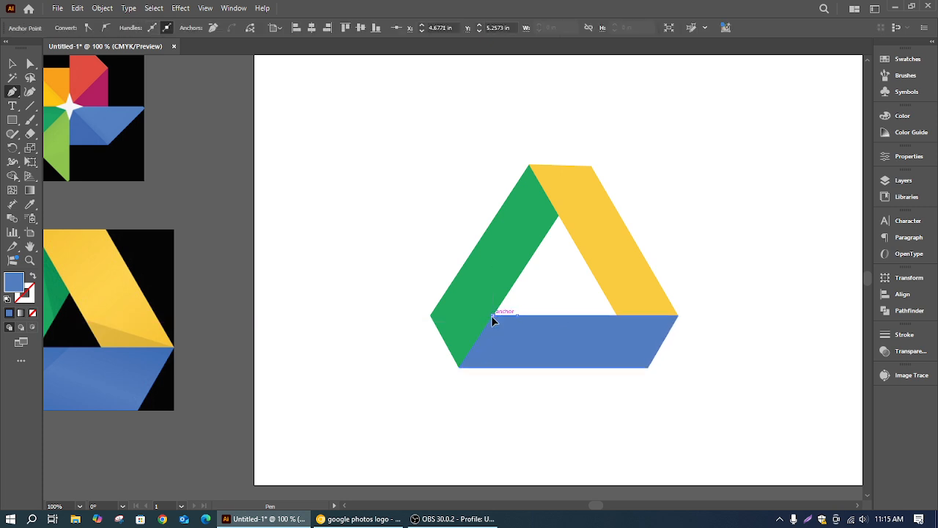
{"action": "left_click", "coordinate": [460, 368]}
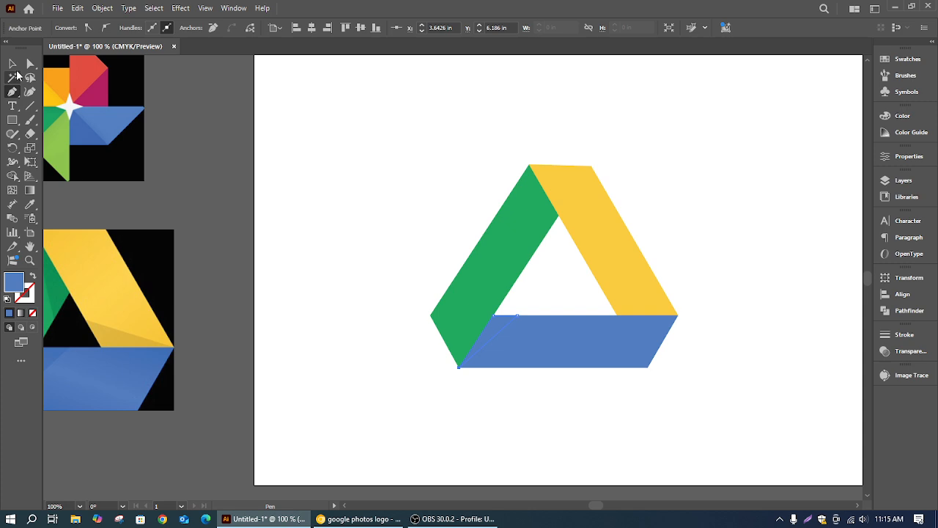
{"action": "left_click", "coordinate": [13, 64]}
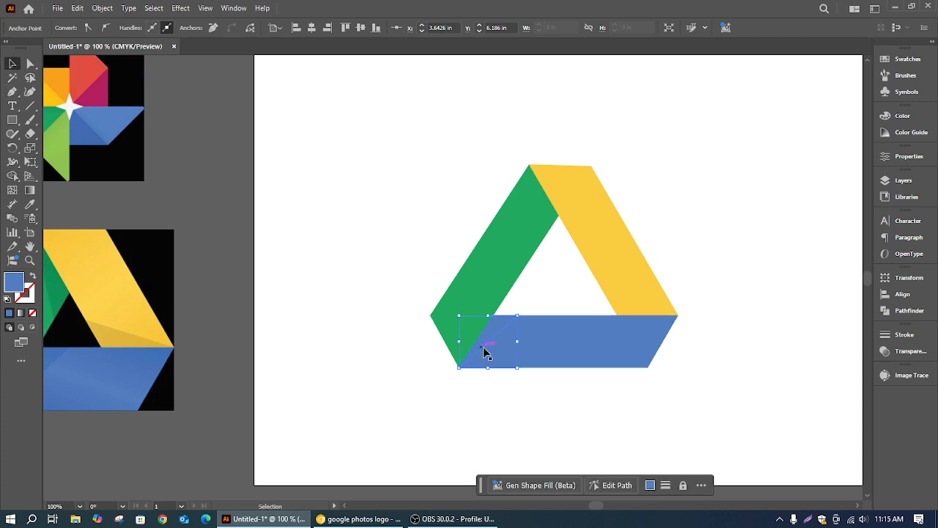
Fill the fold triangle with the darker blue sampled from the reference image
{"action": "left_click", "coordinate": [29, 205]}
{"action": "left_click", "coordinate": [51, 356]}
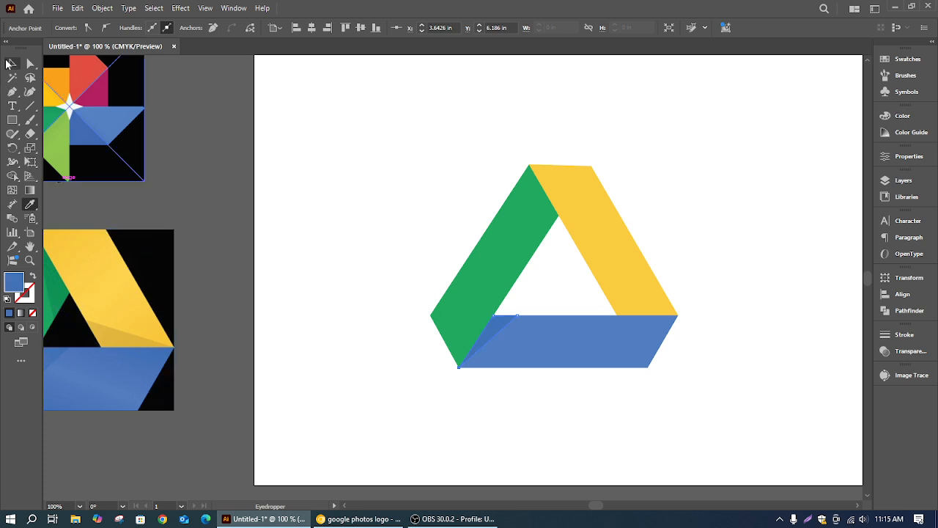
{"action": "left_click", "coordinate": [12, 64]}
{"action": "left_click", "coordinate": [363, 126]}
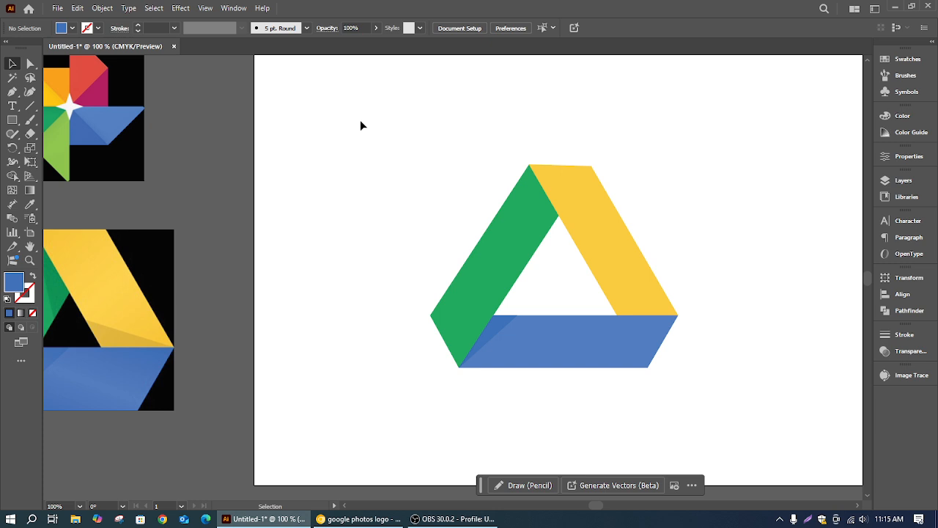
Scale down the finished Drive logo and park it outside the artboard, on its right side
{"action": "scroll", "coordinate": [300, 241], "scroll_direction": "down", "scroll_amount": 1}
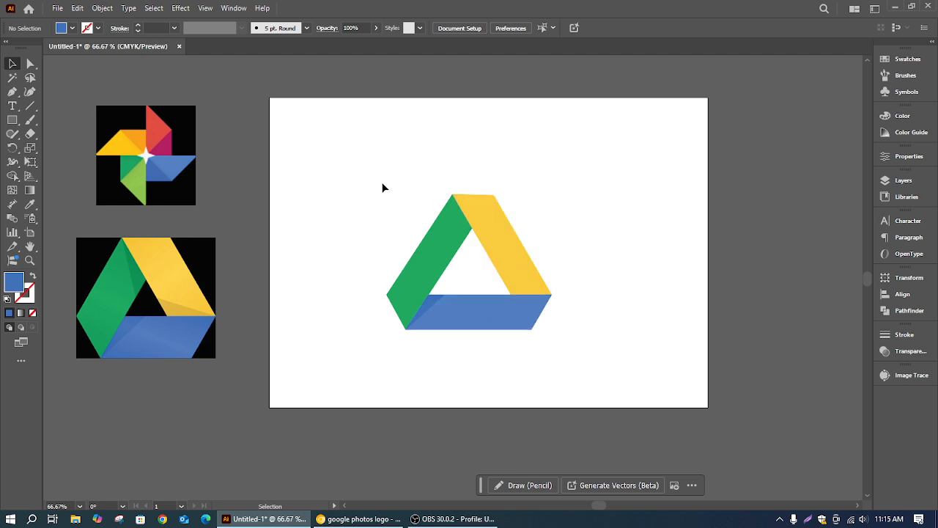
{"action": "left_click_drag", "start_coordinate": [494, 300], "coordinate": [589, 376]}
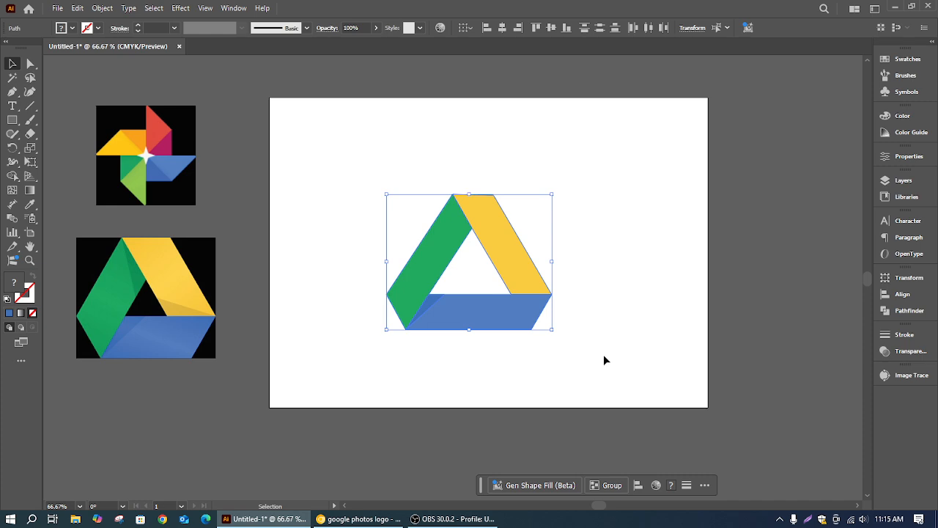
{"action": "left_click_drag", "start_coordinate": [556, 332], "coordinate": [835, 176]}
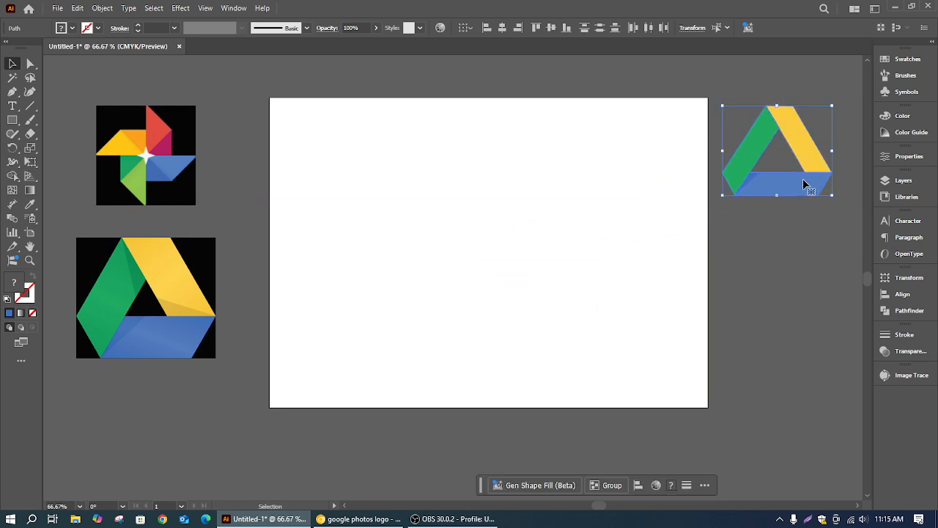
{"action": "left_click", "coordinate": [370, 265]}
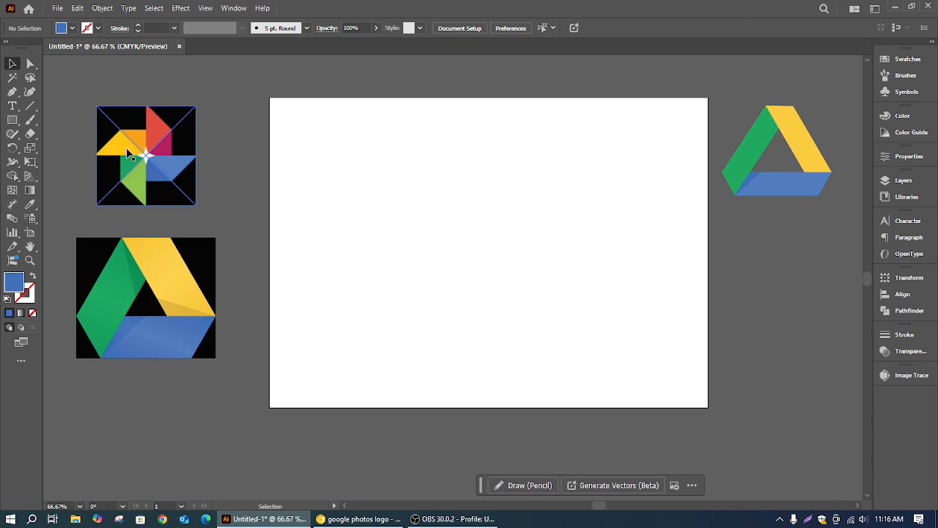
Draw a wide horizontal rectangle with a blue outline and no fill, and shift it left towards the artboard's centre
{"action": "left_click", "coordinate": [11, 122]}
{"action": "left_click_drag", "start_coordinate": [394, 242], "coordinate": [662, 291]}
{"action": "left_click", "coordinate": [33, 276]}
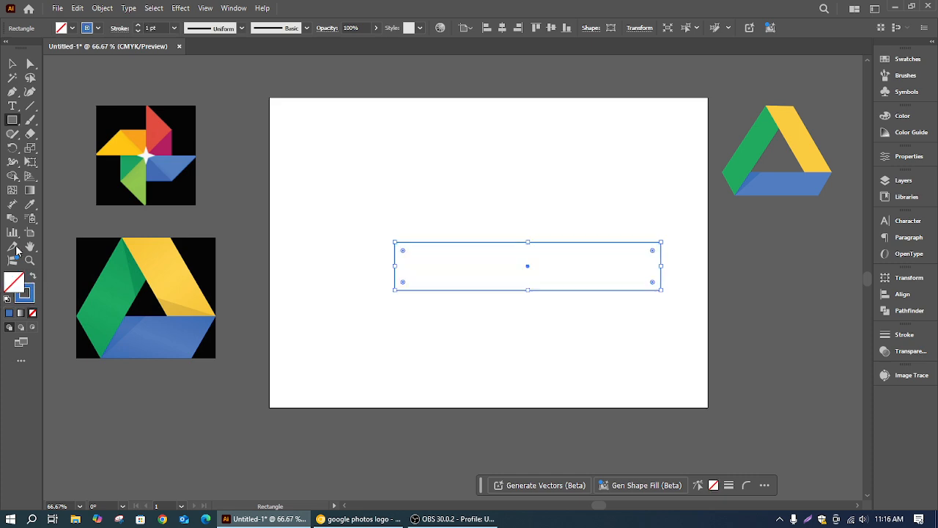
{"action": "left_click", "coordinate": [12, 63]}
{"action": "left_click", "coordinate": [544, 258]}
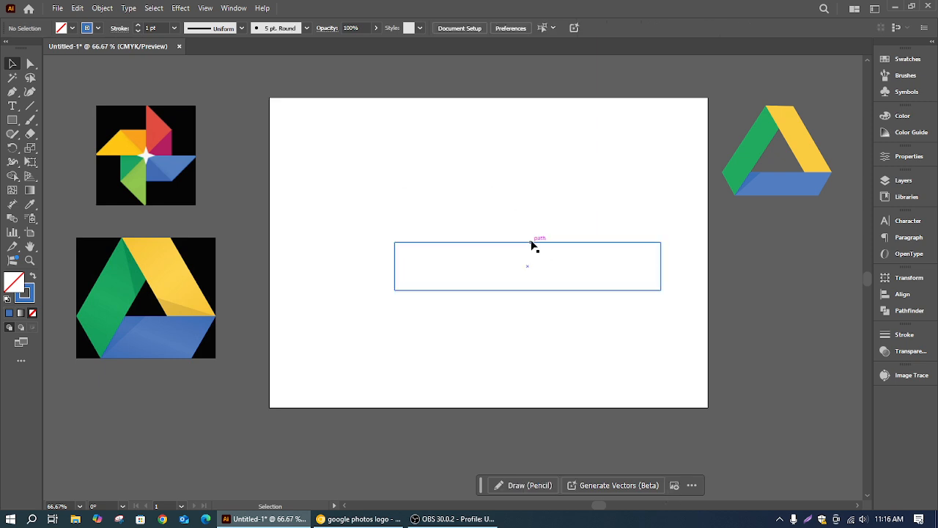
{"action": "left_click", "coordinate": [533, 243]}
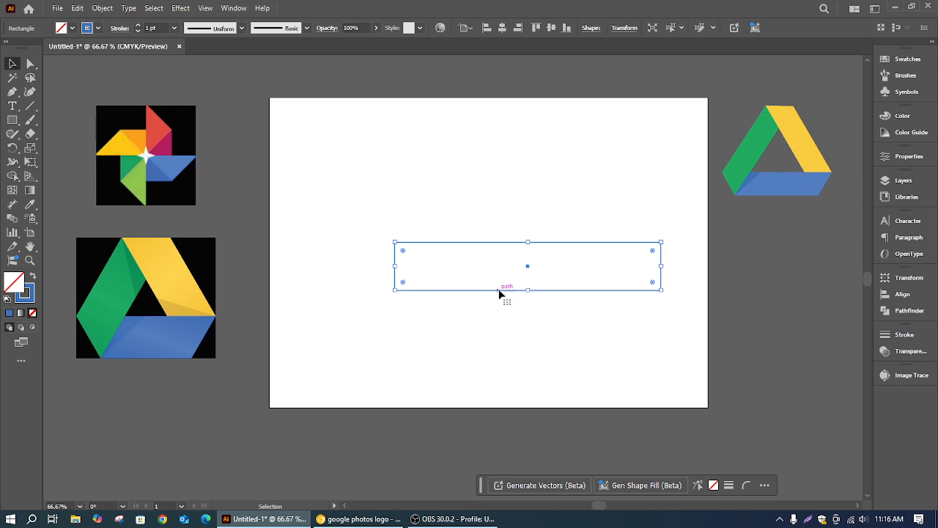
{"action": "left_click", "coordinate": [418, 165]}
{"action": "left_click_drag", "start_coordinate": [503, 242], "coordinate": [442, 245]}
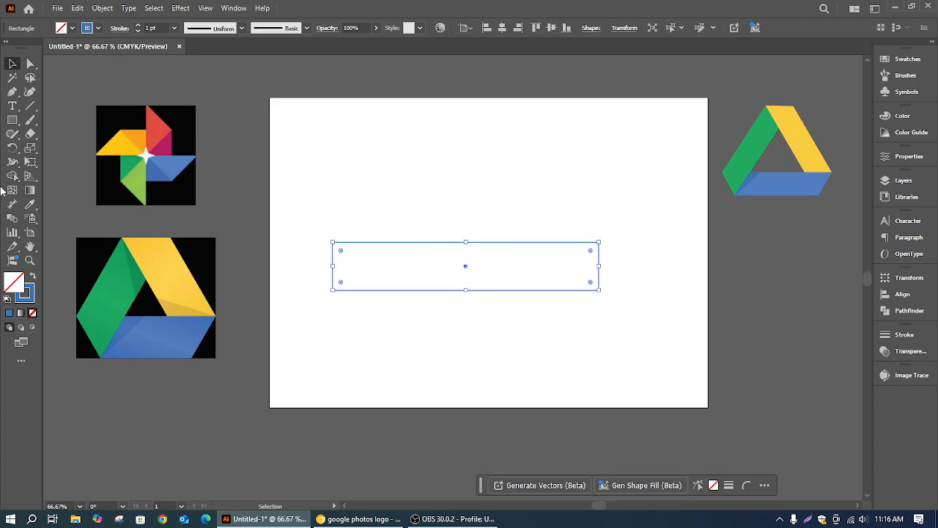
Draw a Pen path from the rectangle's lower-right corner to its top edge, about 2.1 in, and down to its bottom edge, about 2.45 in
{"action": "left_click", "coordinate": [13, 93]}
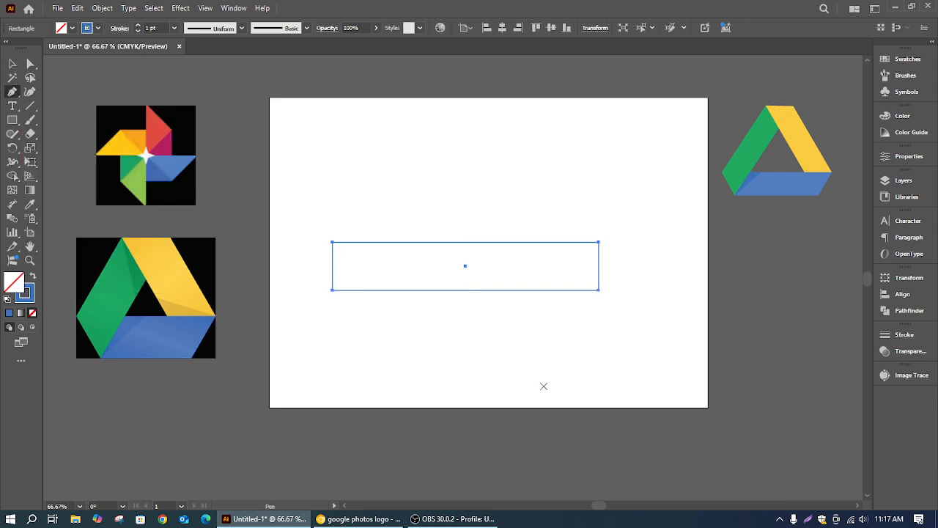
{"action": "left_click", "coordinate": [12, 64]}
{"action": "left_click", "coordinate": [586, 303]}
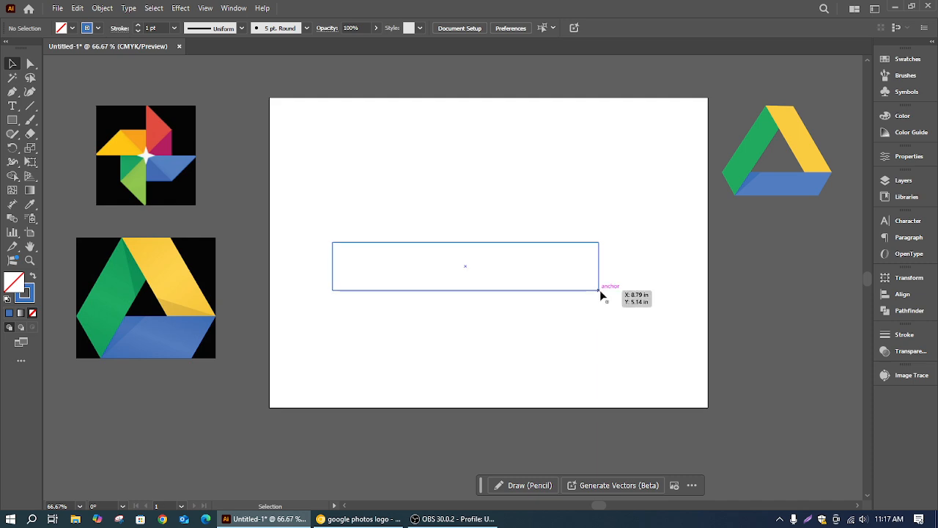
{"action": "left_click", "coordinate": [13, 93]}
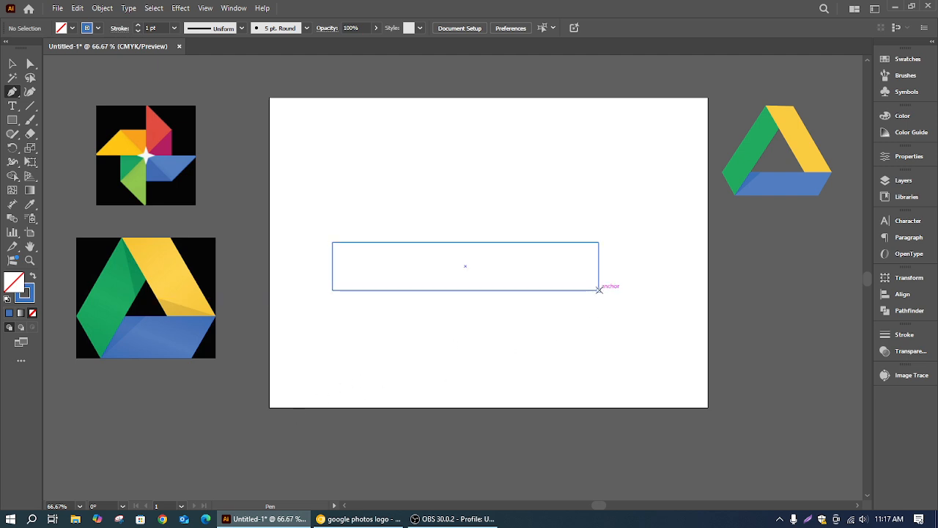
{"action": "left_click", "coordinate": [599, 289]}
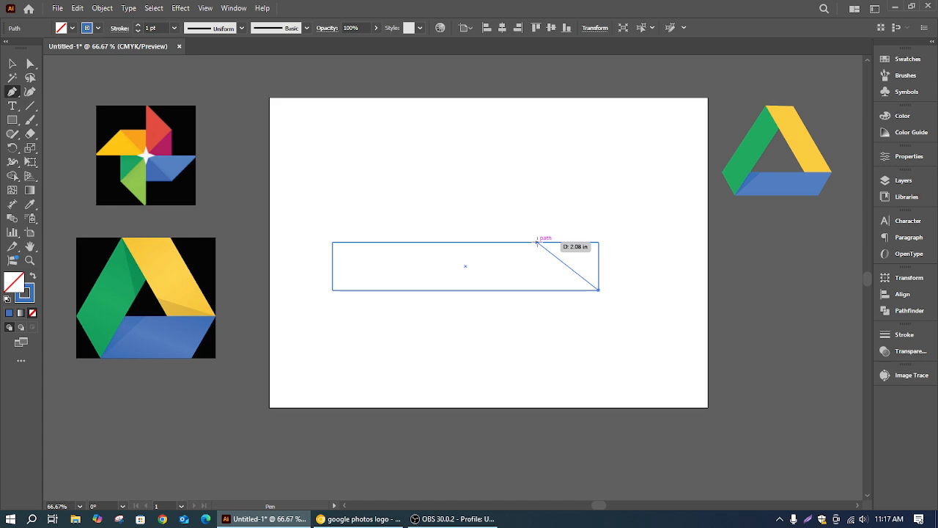
{"action": "left_click", "coordinate": [537, 242]}
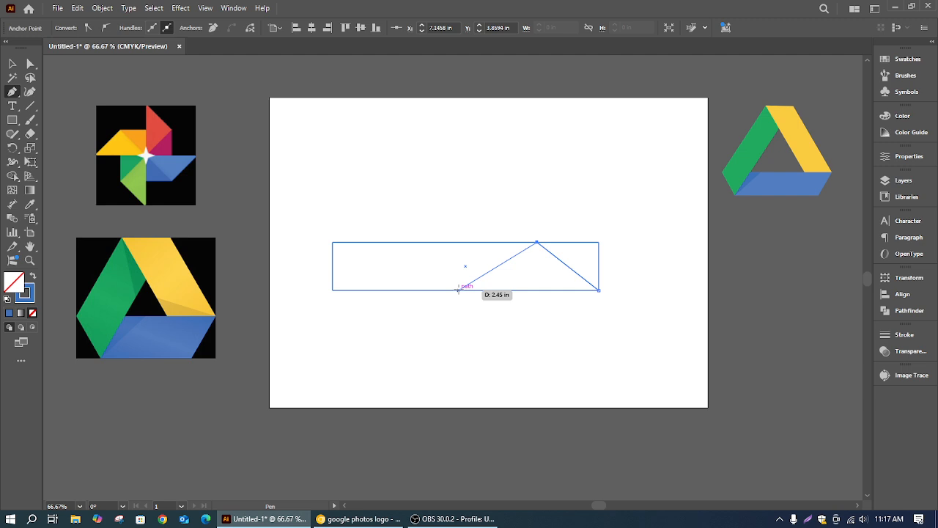
{"action": "left_click", "coordinate": [459, 290]}
{"action": "left_click", "coordinate": [14, 64]}
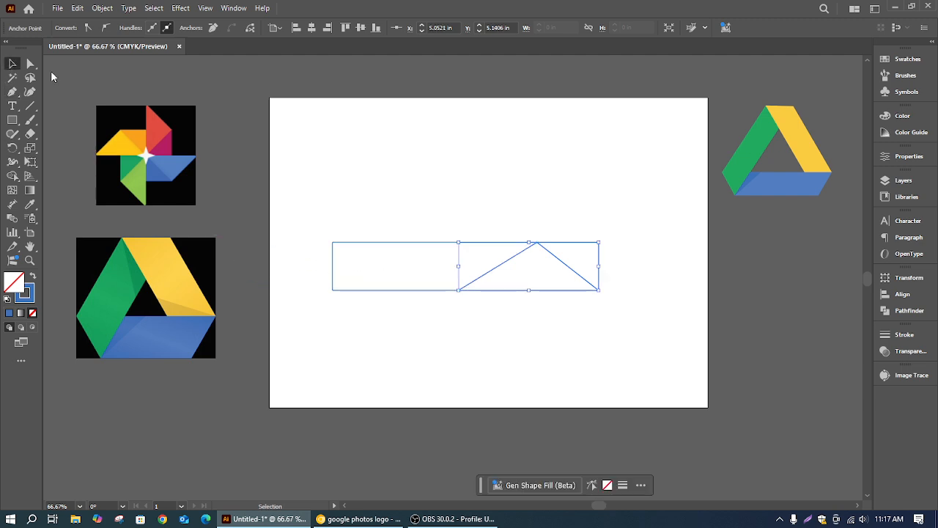
Remove the rectangle area left of the Pen path with Shape Builder, and shift the remaining blade outline left towards the artboard's centre
{"action": "left_click_drag", "start_coordinate": [506, 213], "coordinate": [516, 362]}
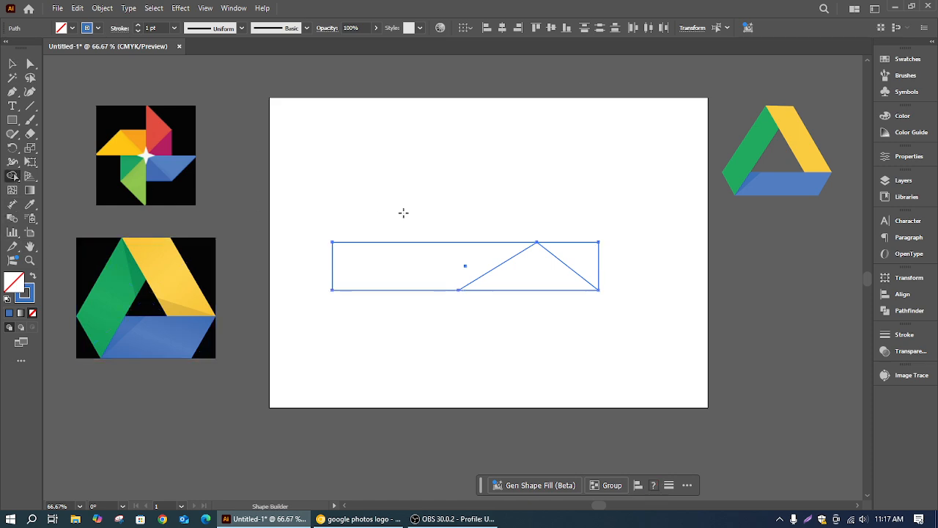
{"action": "left_click_drag", "start_coordinate": [424, 213], "coordinate": [389, 303]}
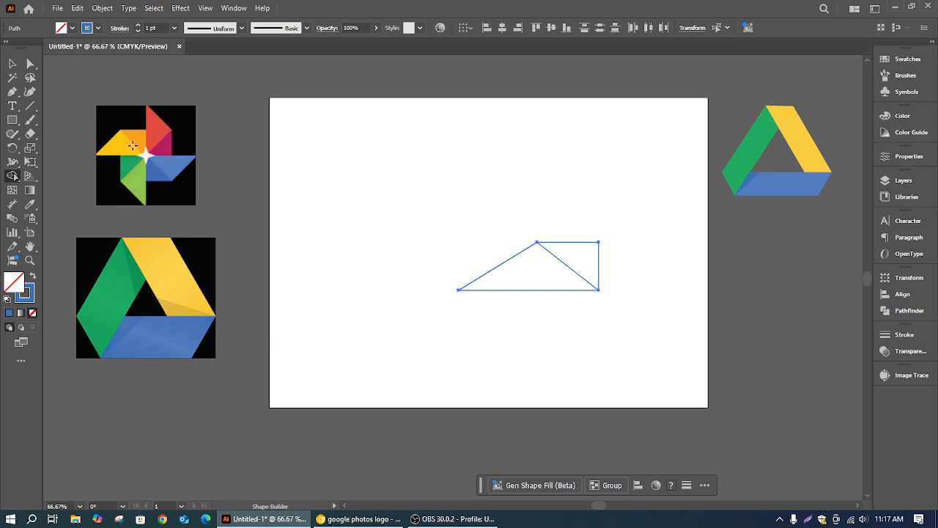
{"action": "left_click", "coordinate": [9, 64]}
{"action": "left_click_drag", "start_coordinate": [476, 212], "coordinate": [647, 345]}
{"action": "left_click_drag", "start_coordinate": [505, 211], "coordinate": [607, 319]}
{"action": "left_click_drag", "start_coordinate": [547, 245], "coordinate": [470, 251]}
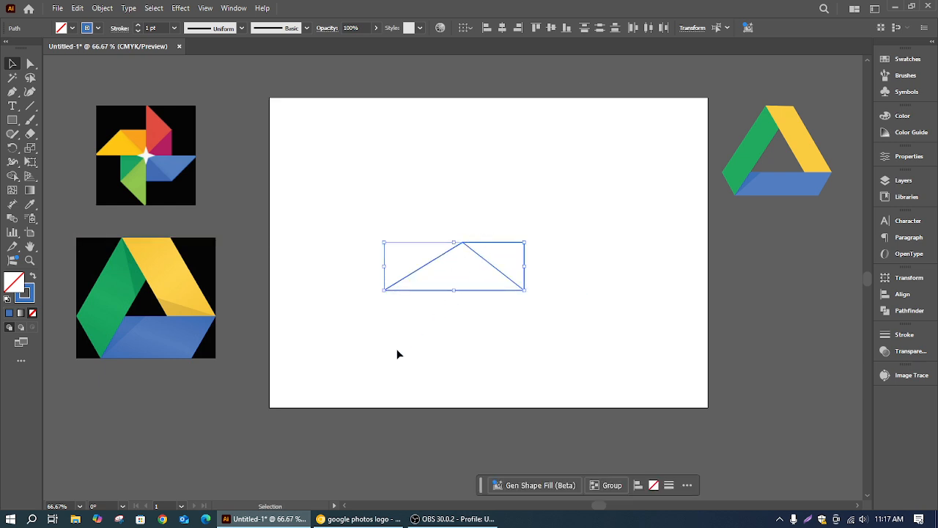
{"action": "left_click", "coordinate": [13, 176]}
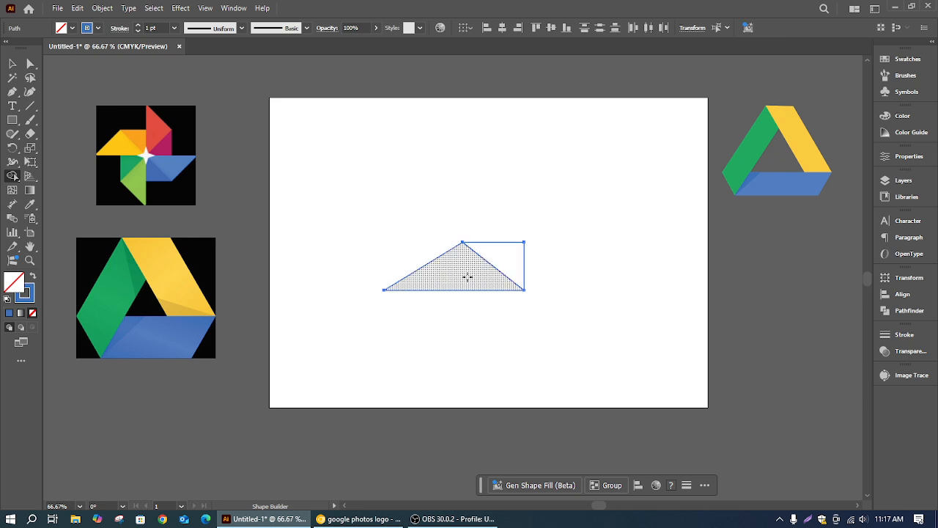
{"action": "left_click", "coordinate": [12, 63]}
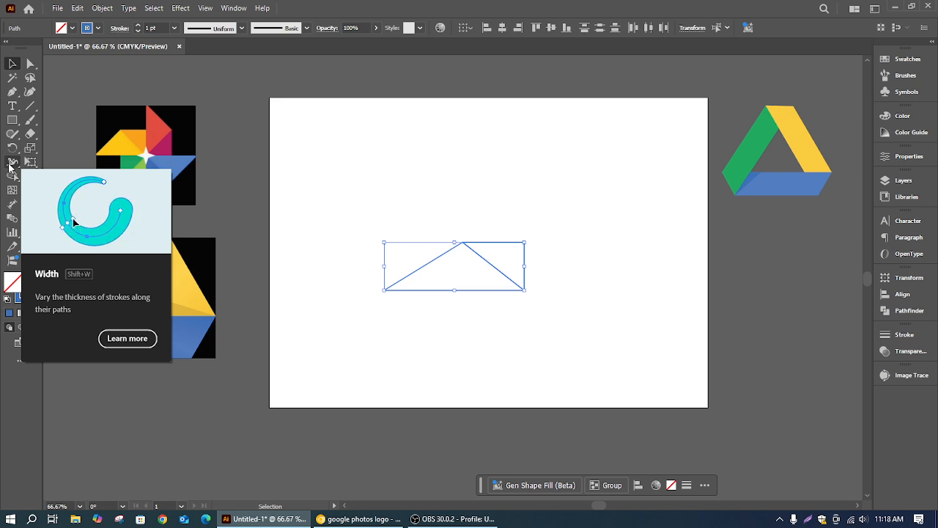
{"action": "left_click", "coordinate": [421, 217]}
Rotate a copy of the blade outline 90° about its lower-right corner and repeat the transformation twice to complete a four-blade pinwheel
{"action": "left_click_drag", "start_coordinate": [402, 210], "coordinate": [553, 320]}
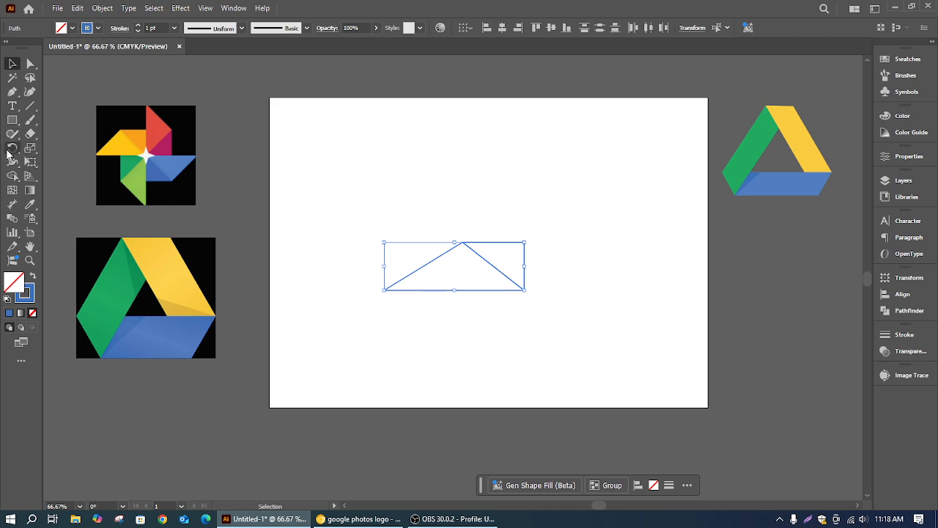
{"action": "left_click", "coordinate": [14, 154]}
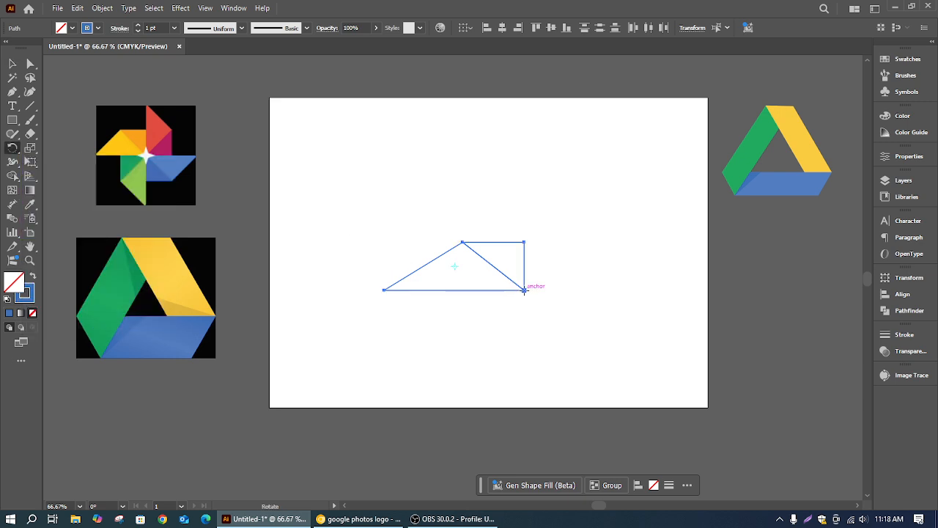
{"action": "left_click", "coordinate": [525, 290]}
{"action": "left_click_drag", "start_coordinate": [442, 291], "coordinate": [523, 410]}
{"action": "key", "text": "v"}
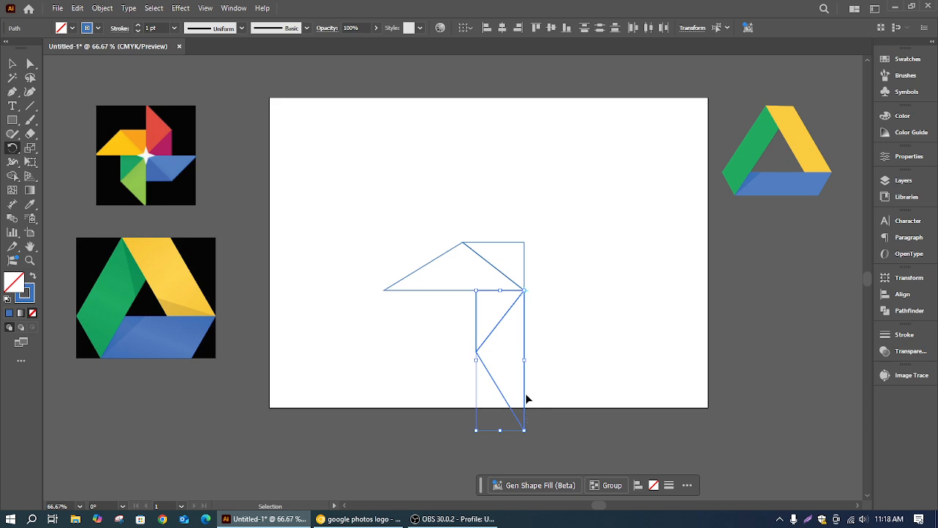
{"action": "key", "text": "ctrl+d"}
{"action": "key", "text": "ctrl+d"}
Move the whole pinwheel up to the middle of the artboard and scale it down slightly about its centre
{"action": "left_click", "coordinate": [465, 175]}
{"action": "left_click_drag", "start_coordinate": [389, 140], "coordinate": [718, 415]}
{"action": "left_click_drag", "start_coordinate": [528, 295], "coordinate": [496, 249]}
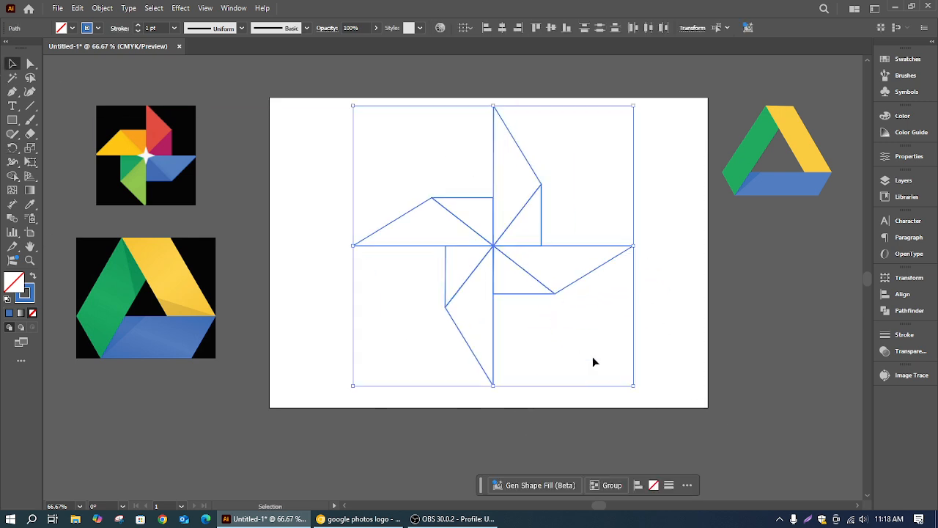
{"action": "left_click_drag", "start_coordinate": [635, 382], "coordinate": [614, 361]}
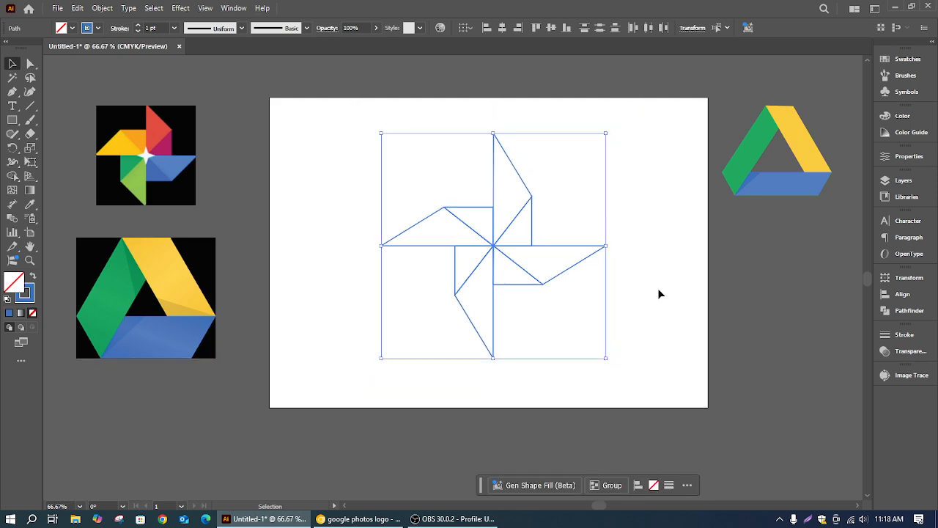
{"action": "left_click", "coordinate": [528, 294]}
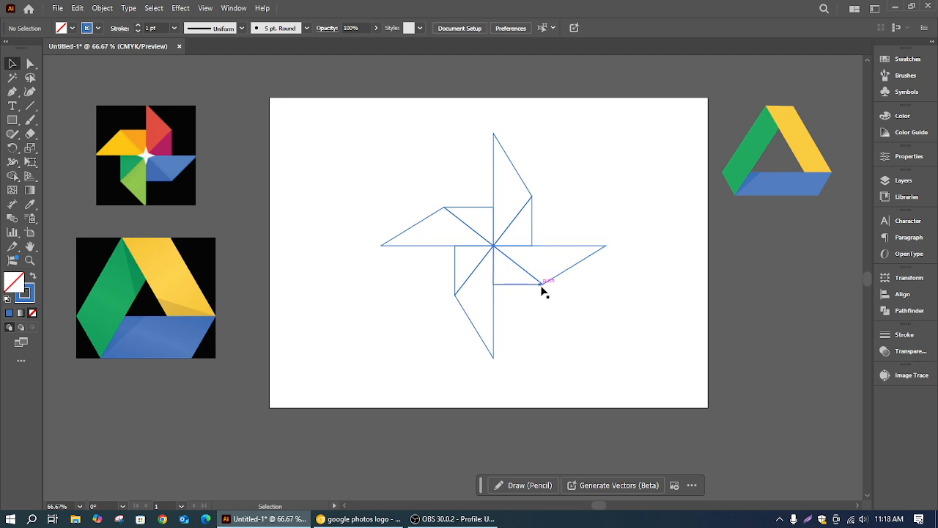
Fill the upper blade's large triangle with red and its small fold triangle with magenta, both sampled from the pinwheel reference image
{"action": "left_click", "coordinate": [508, 156]}
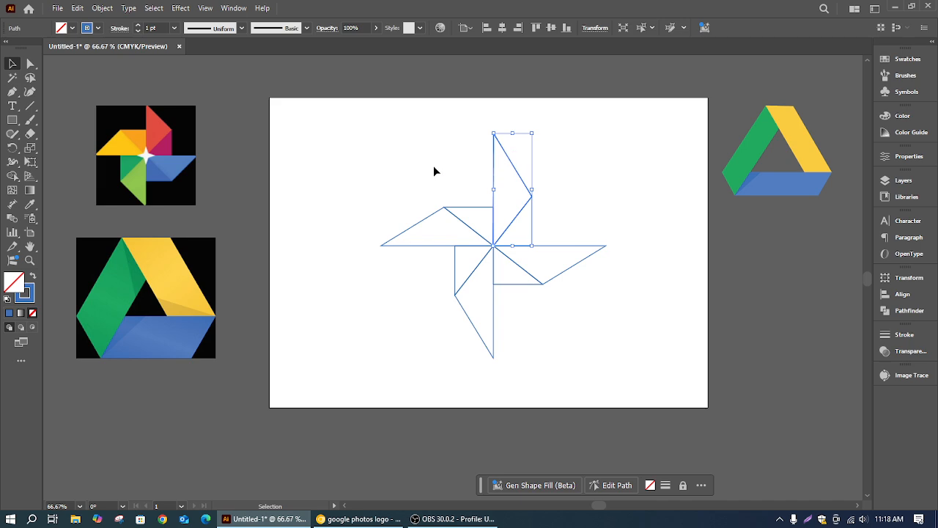
{"action": "key", "text": "i"}
{"action": "left_click", "coordinate": [153, 128]}
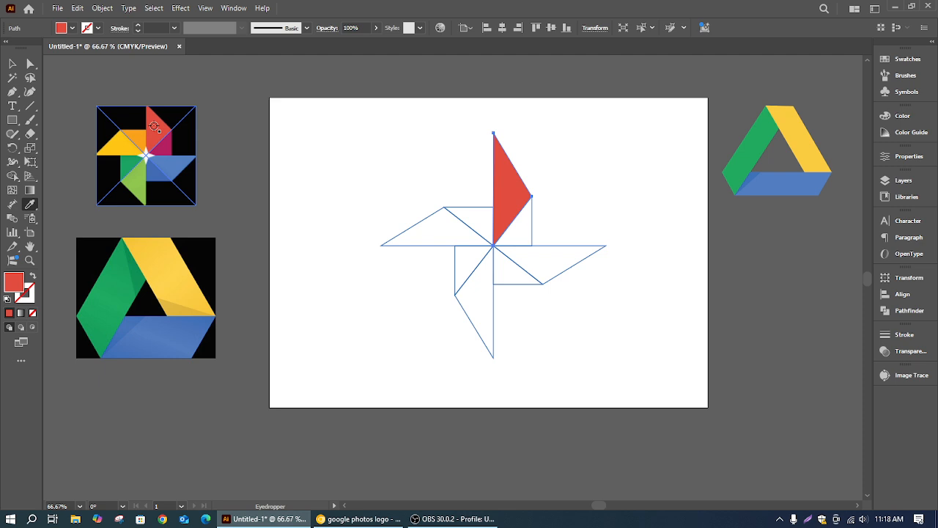
{"action": "key", "text": "v"}
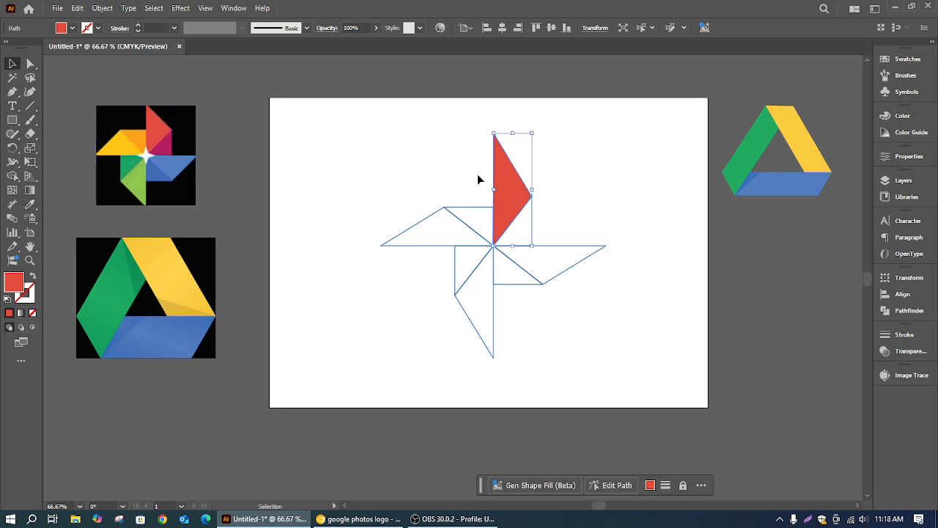
{"action": "left_click", "coordinate": [527, 230]}
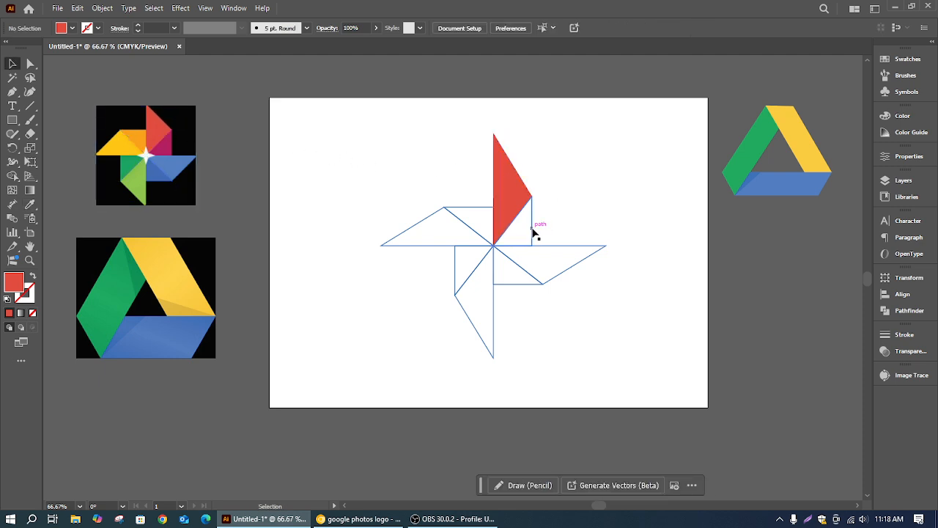
{"action": "left_click", "coordinate": [533, 228]}
{"action": "key", "text": "i"}
{"action": "left_click", "coordinate": [166, 150]}
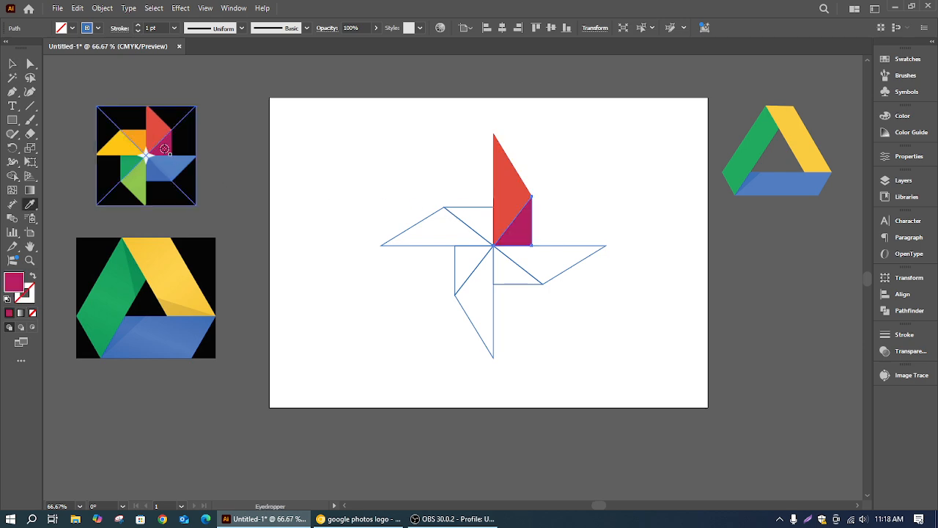
{"action": "key", "text": "v"}
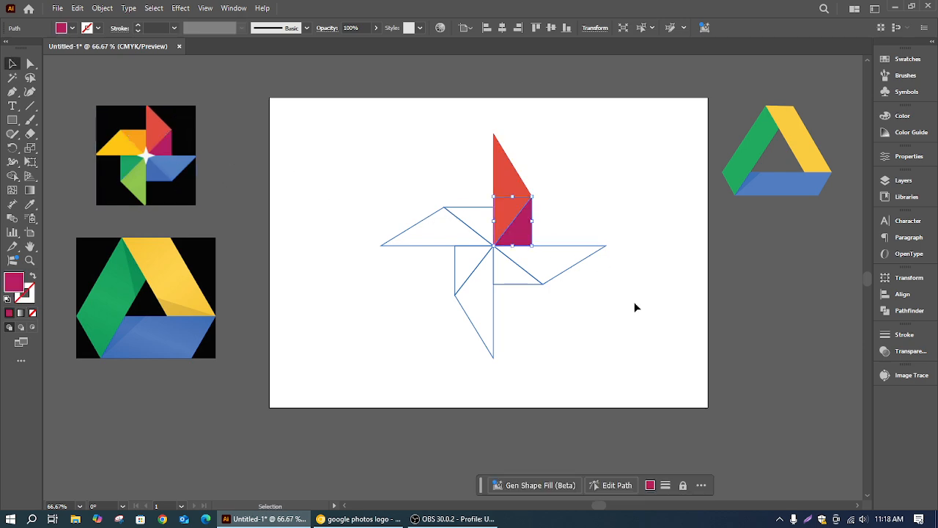
Fill the right blade's small fold triangle with darker blue and its large triangle with lighter blue, sampled from the pinwheel reference
{"action": "left_click", "coordinate": [522, 284]}
{"action": "key", "text": "i"}
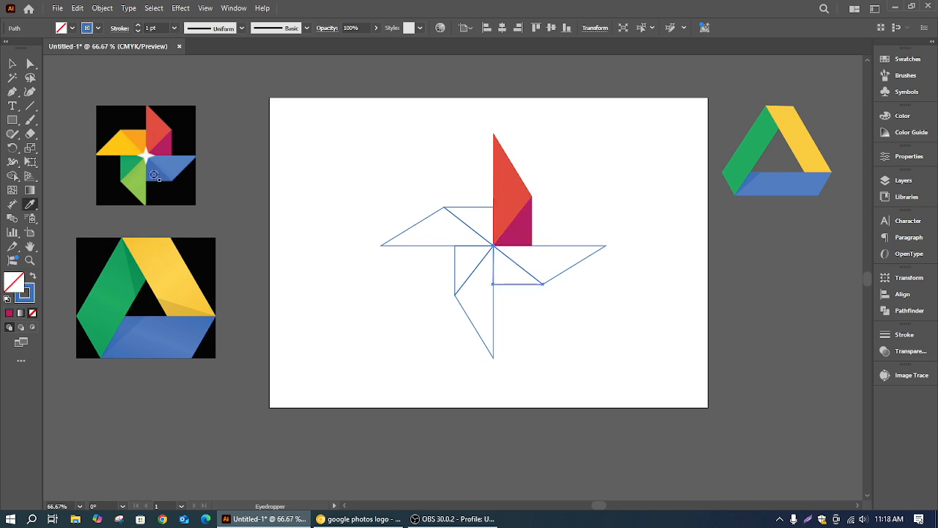
{"action": "left_click", "coordinate": [156, 172]}
{"action": "key", "text": "v"}
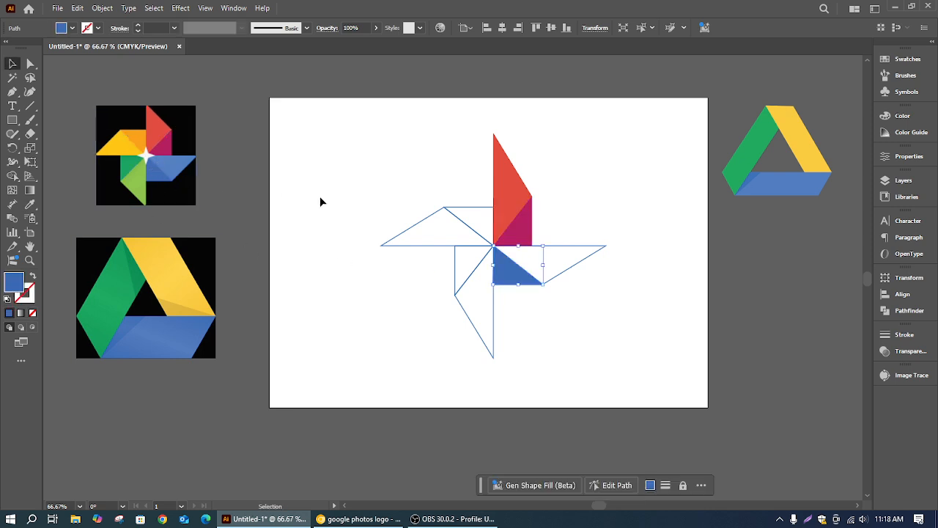
{"action": "left_click", "coordinate": [583, 265]}
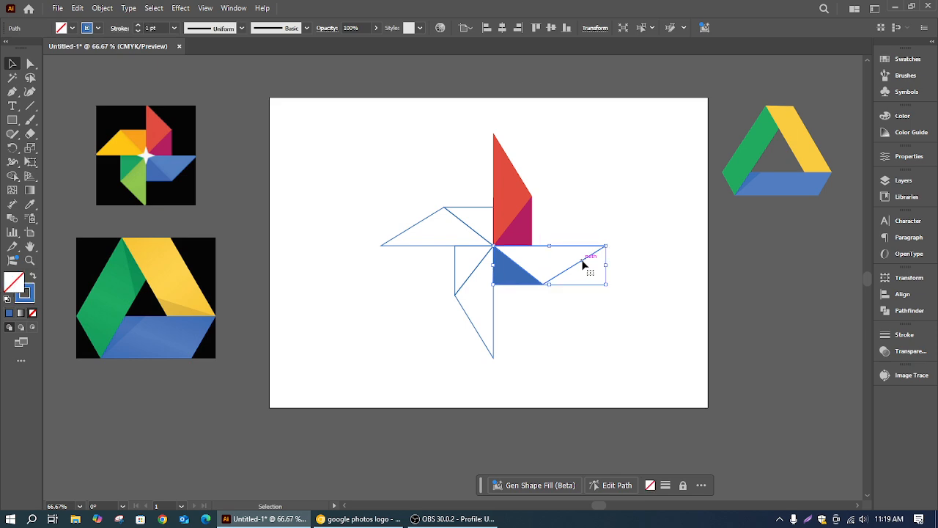
{"action": "key", "text": "i"}
{"action": "left_click", "coordinate": [167, 165]}
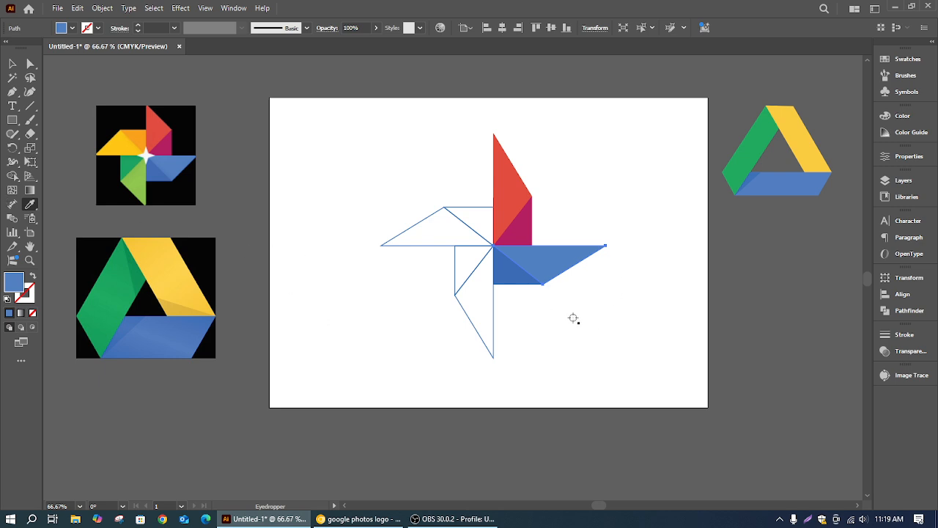
{"action": "key", "text": "v"}
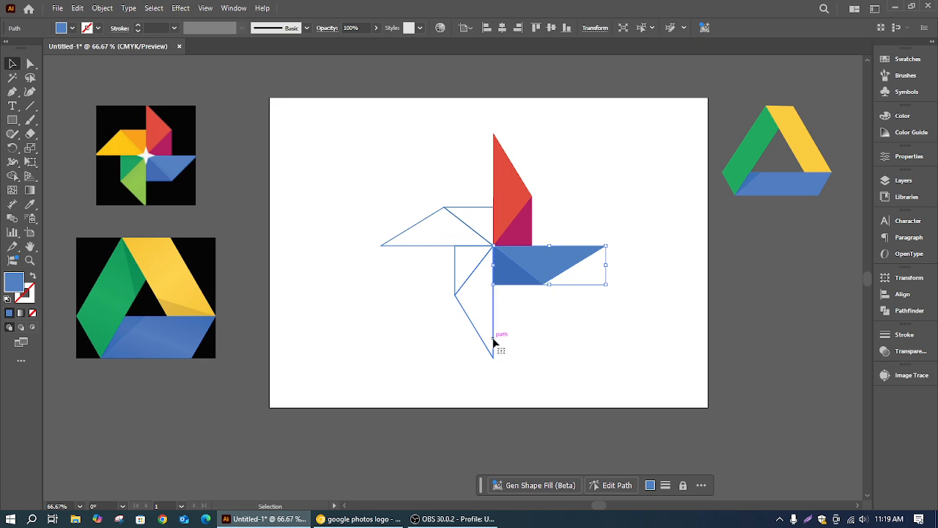
Fill the lower blade's large triangle with light green and its small fold triangle with dark green, sampled from the pinwheel reference
{"action": "left_click", "coordinate": [494, 340]}
{"action": "key", "text": "i"}
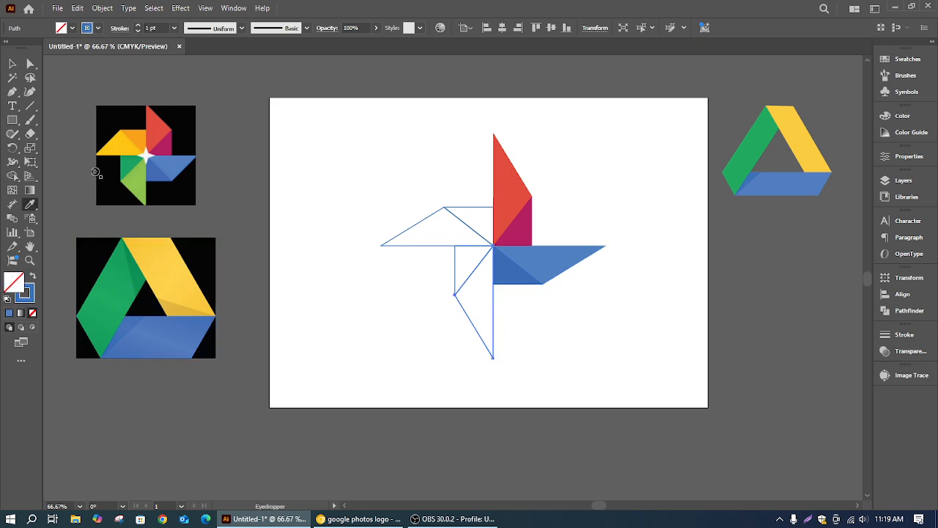
{"action": "left_click", "coordinate": [142, 189]}
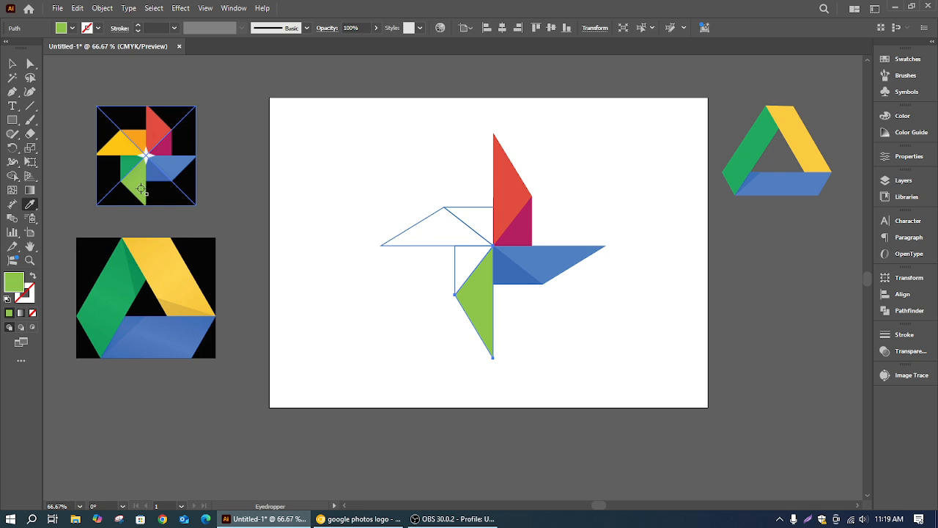
{"action": "key", "text": "v"}
{"action": "left_click", "coordinate": [418, 282]}
{"action": "left_click", "coordinate": [453, 273]}
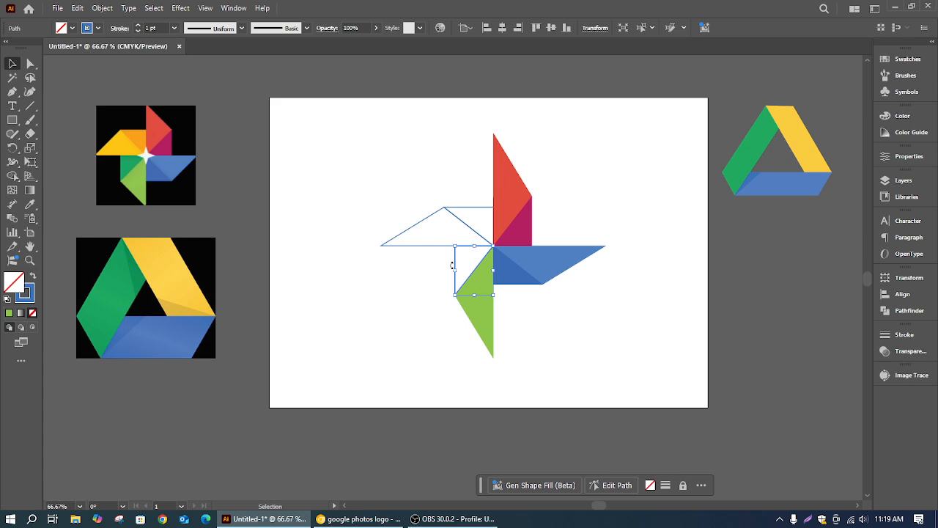
{"action": "key", "text": "i"}
{"action": "left_click", "coordinate": [127, 169]}
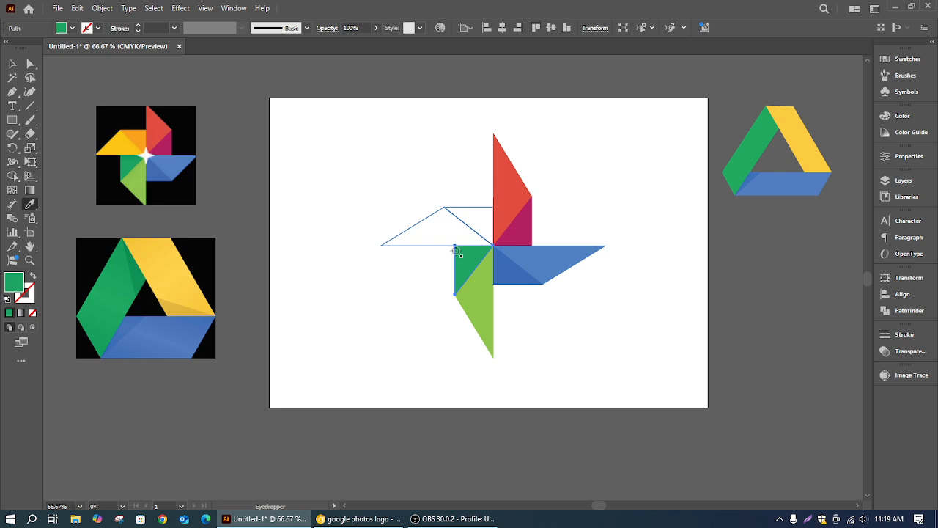
{"action": "key", "text": "v"}
Fill the left blade's large triangle with yellow and its small fold triangle with orange, sampled from the pinwheel reference
{"action": "left_click", "coordinate": [423, 247]}
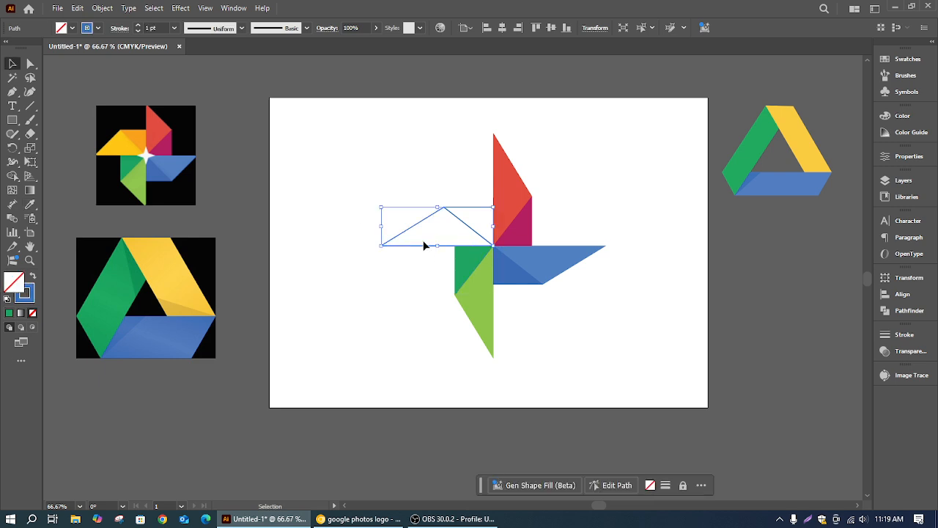
{"action": "key", "text": "i"}
{"action": "left_click", "coordinate": [120, 145]}
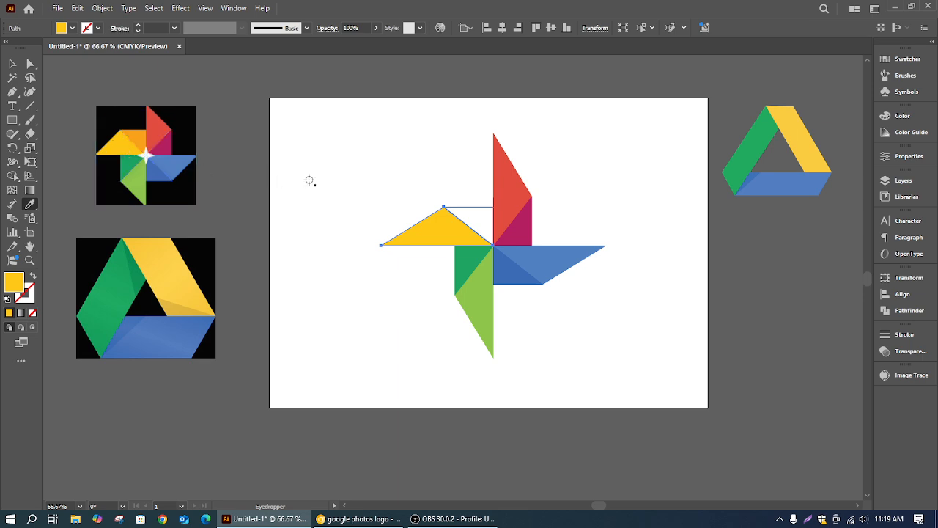
{"action": "key", "text": "v"}
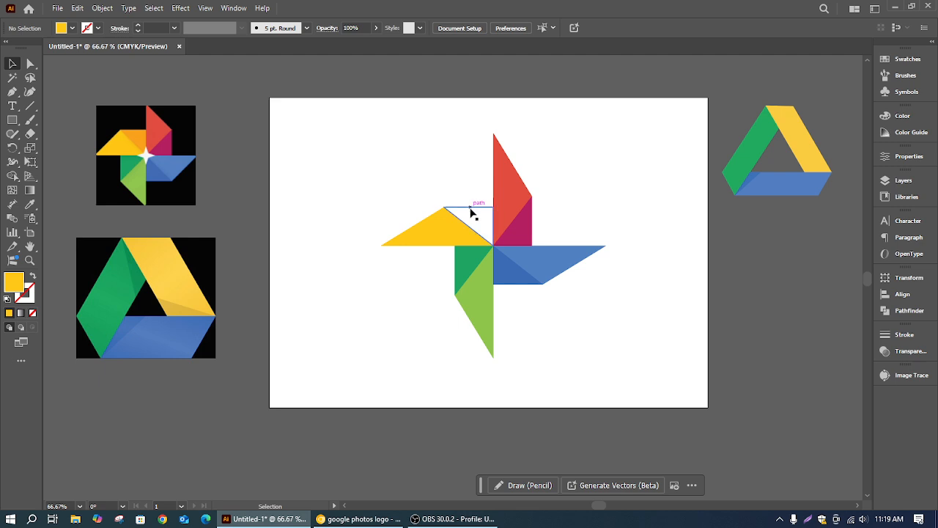
{"action": "left_click", "coordinate": [469, 207]}
{"action": "key", "text": "i"}
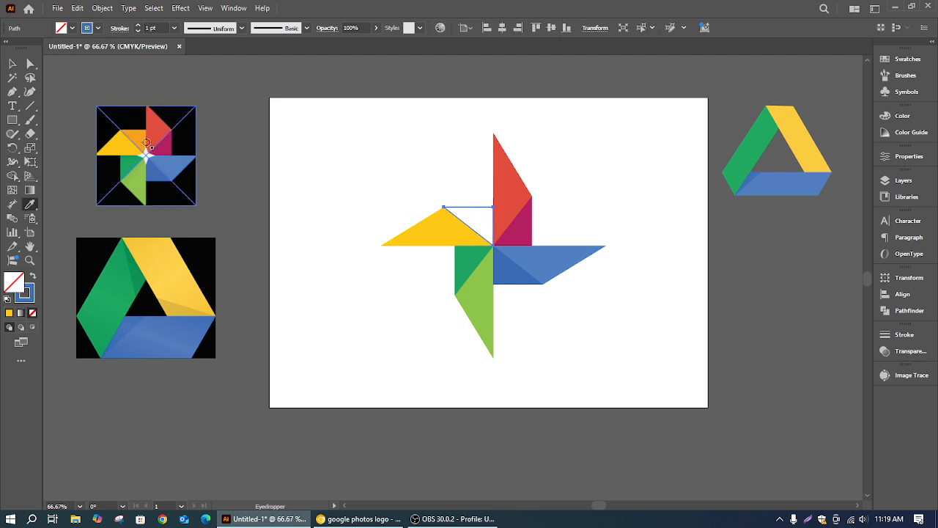
{"action": "left_click", "coordinate": [137, 146]}
{"action": "left_click", "coordinate": [22, 67]}
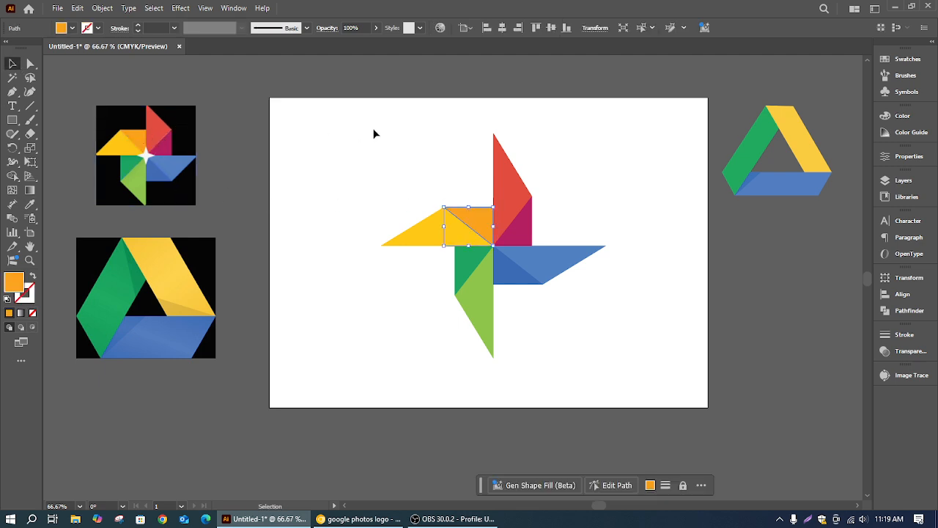
{"action": "left_click", "coordinate": [371, 135]}
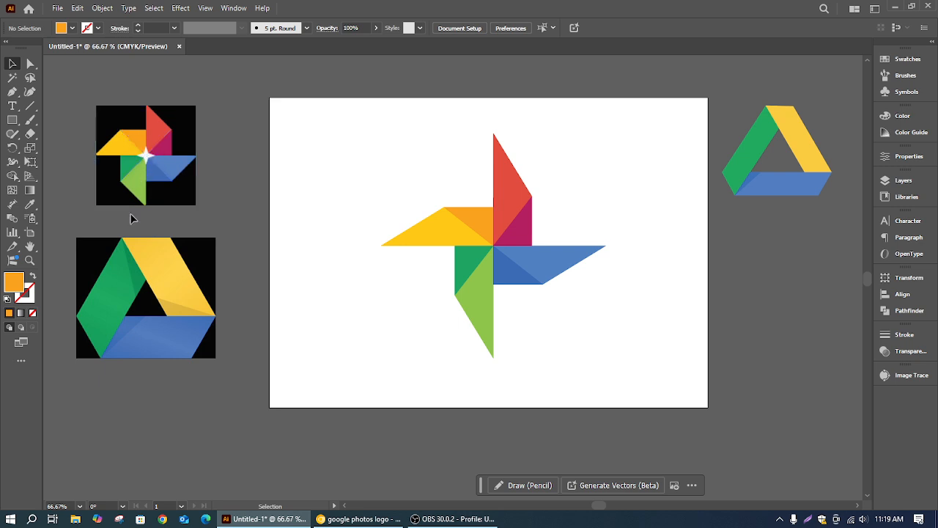
Draw a small four-pointed star on the empty artboard area left of the pinwheel
{"action": "left_click", "coordinate": [13, 121]}
{"action": "left_click", "coordinate": [61, 177]}
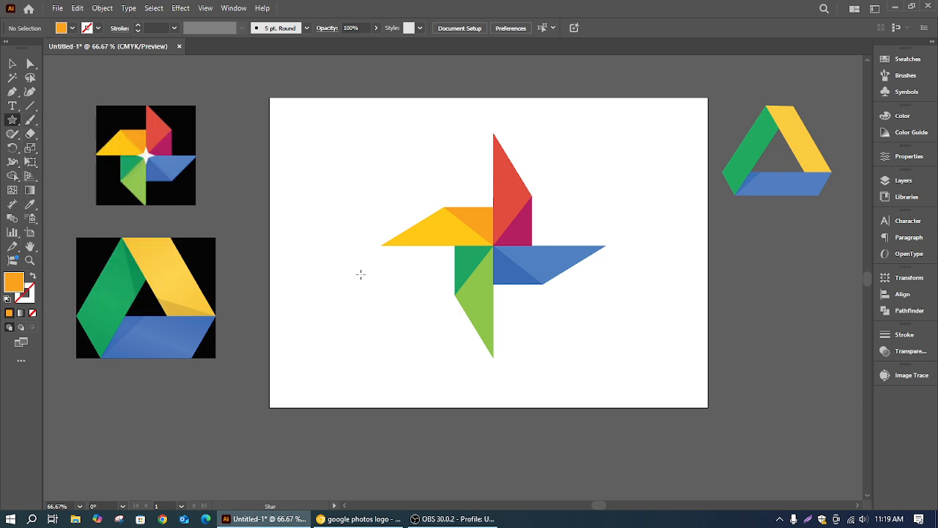
{"action": "mouse_move", "coordinate": [324, 265]}
{"action": "left_mouse_down"}
{"action": "mouse_move", "coordinate": [356, 308]}
{"action": "mouse_move", "coordinate": [352, 294]}
{"action": "mouse_move", "coordinate": [311, 272]}
{"action": "mouse_move", "coordinate": [345, 302]}
{"action": "mouse_move", "coordinate": [355, 298]}
{"action": "mouse_move", "coordinate": [359, 265]}
{"action": "mouse_move", "coordinate": [391, 272]}
{"action": "mouse_move", "coordinate": [336, 247]}
{"action": "mouse_move", "coordinate": [342, 268]}
{"action": "left_mouse_up"}
{"action": "key", "text": "Down"}
{"action": "key", "text": "Up"}
{"action": "key", "text": "Up"}
{"action": "key", "text": "Up"}
{"action": "key", "text": "Up"}
{"action": "key", "text": "Up"}
{"action": "key", "text": "Up"}
{"action": "key", "text": "Up"}
{"action": "key", "text": "Up"}
{"action": "key", "text": "Up"}
{"action": "key", "text": "Up"}
{"action": "key", "text": "Up"}
{"action": "key", "text": "Up"}
{"action": "key", "text": "Up"}
{"action": "key", "text": "Up"}
{"action": "key", "text": "Down"}
{"action": "key", "text": "Down"}
{"action": "key", "text": "Down"}
{"action": "key", "text": "Down"}
{"action": "key", "text": "Down"}
{"action": "key", "text": "Down"}
{"action": "key", "text": "Down"}
{"action": "key", "text": "Down"}
{"action": "key", "text": "Down"}
{"action": "key", "text": "Down"}
{"action": "key", "text": "Down"}
{"action": "key", "text": "Down"}
{"action": "key", "text": "Down"}
{"action": "key", "text": "Down"}
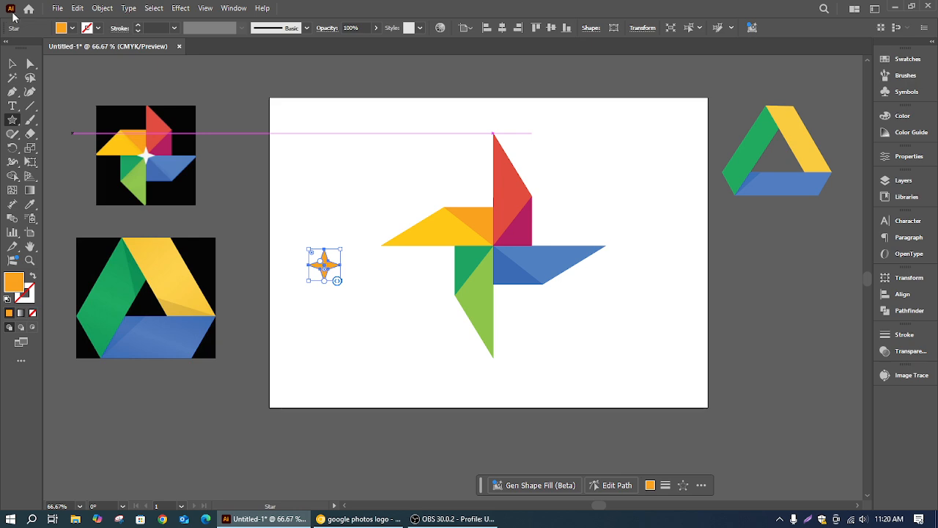
Set the four-pointed star's fill to white
{"action": "left_click", "coordinate": [72, 29]}
{"action": "left_click", "coordinate": [74, 30]}
{"action": "left_click", "coordinate": [72, 28]}
{"action": "left_click", "coordinate": [24, 71]}
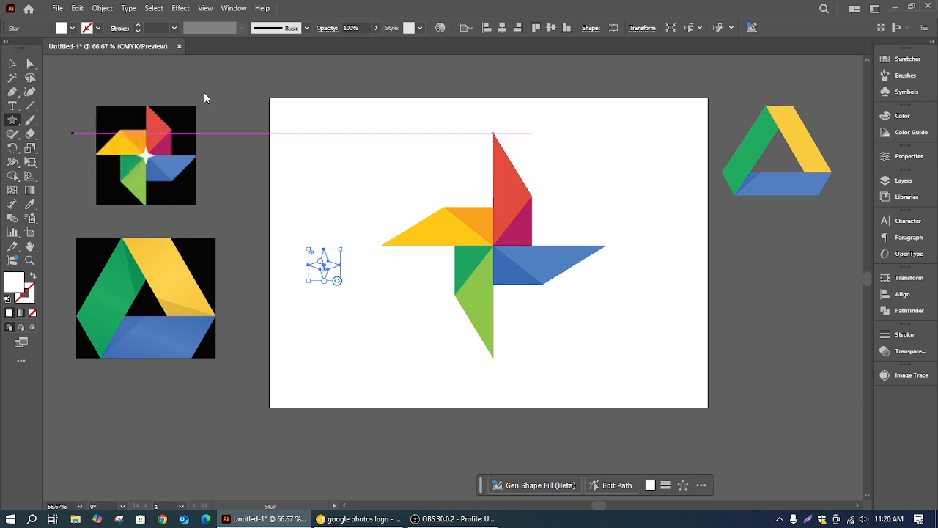
Move the white four-pointed star onto the centre of the pinwheel where the blades meet
{"action": "left_click", "coordinate": [11, 63]}
{"action": "left_click", "coordinate": [325, 213]}
{"action": "left_click_drag", "start_coordinate": [331, 265], "coordinate": [495, 248]}
{"action": "left_click", "coordinate": [394, 172]}
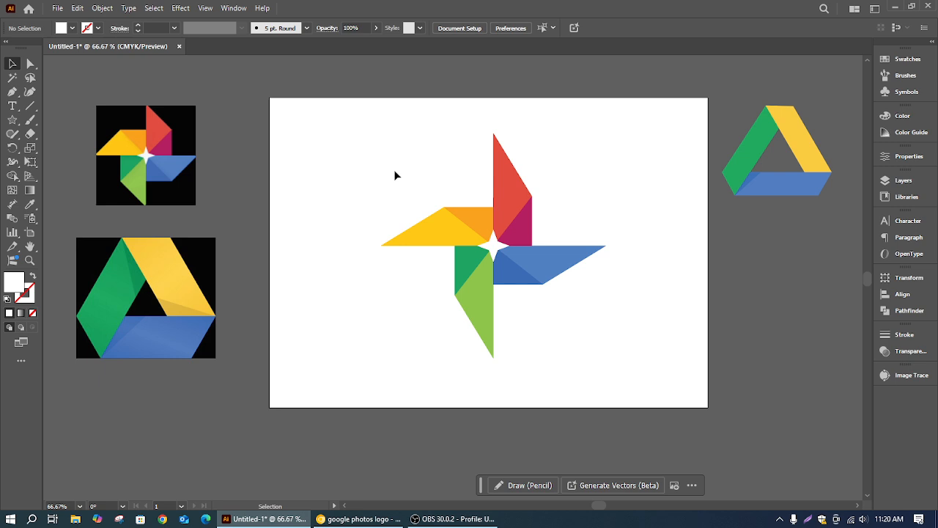
Scale the whole pinwheel with its star down to about half size and place it beside the artboard, below the Drive logo
{"action": "left_click_drag", "start_coordinate": [401, 139], "coordinate": [504, 276]}
{"action": "left_click_drag", "start_coordinate": [605, 357], "coordinate": [549, 324]}
{"action": "left_click_drag", "start_coordinate": [497, 249], "coordinate": [782, 272]}
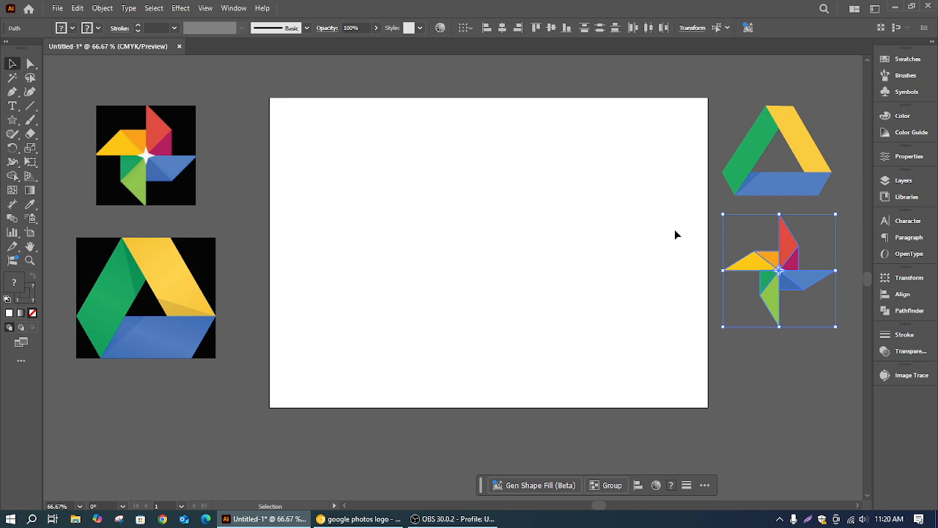
{"action": "left_click_drag", "start_coordinate": [715, 95], "coordinate": [790, 335]}
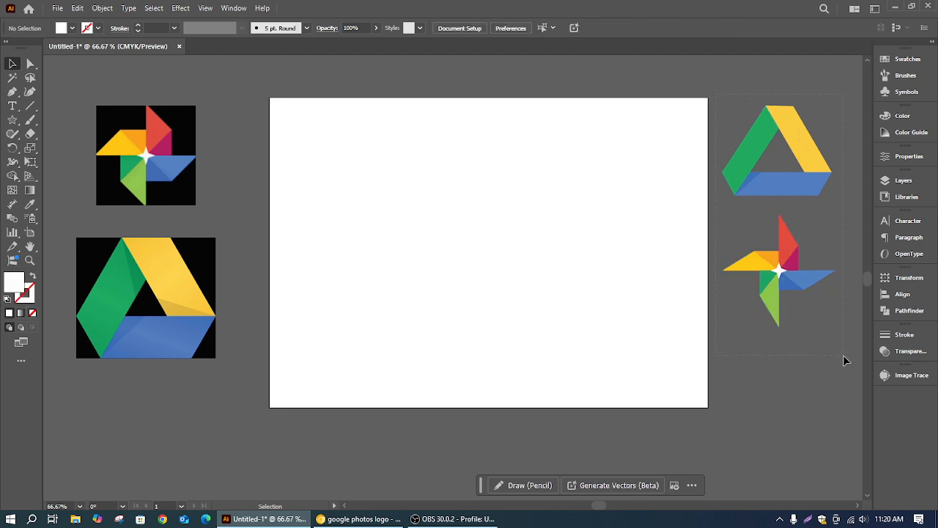
{"action": "left_click_drag", "start_coordinate": [843, 356], "coordinate": [844, 355]}
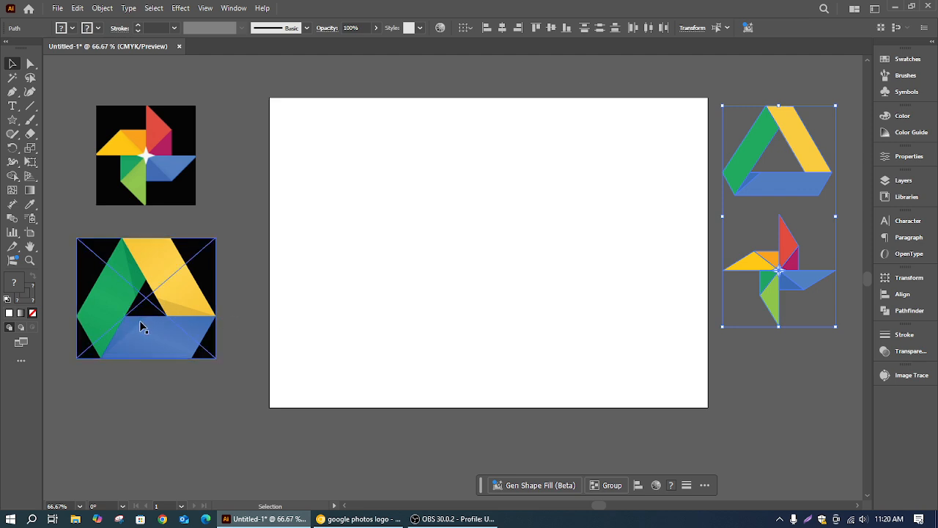
{"action": "left_click", "coordinate": [518, 251]}
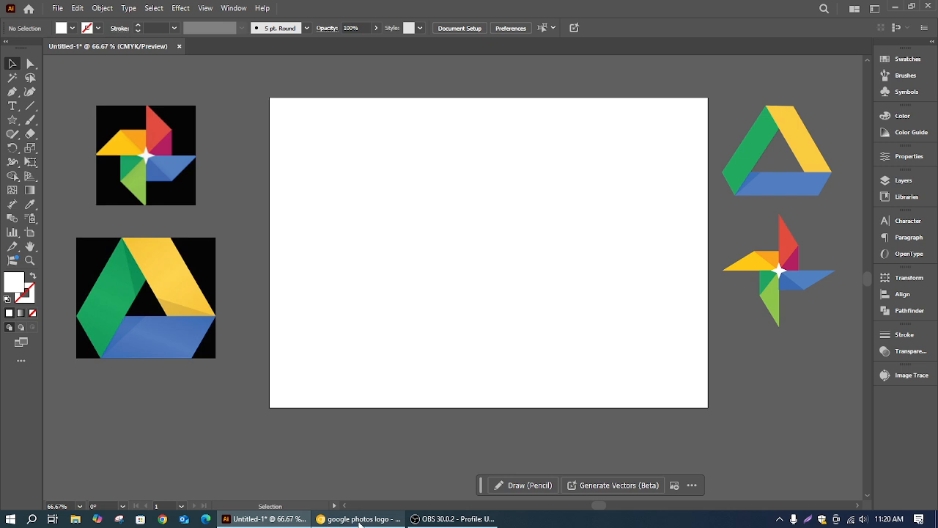
{"action": "mouse_move", "coordinate": [360, 522]}
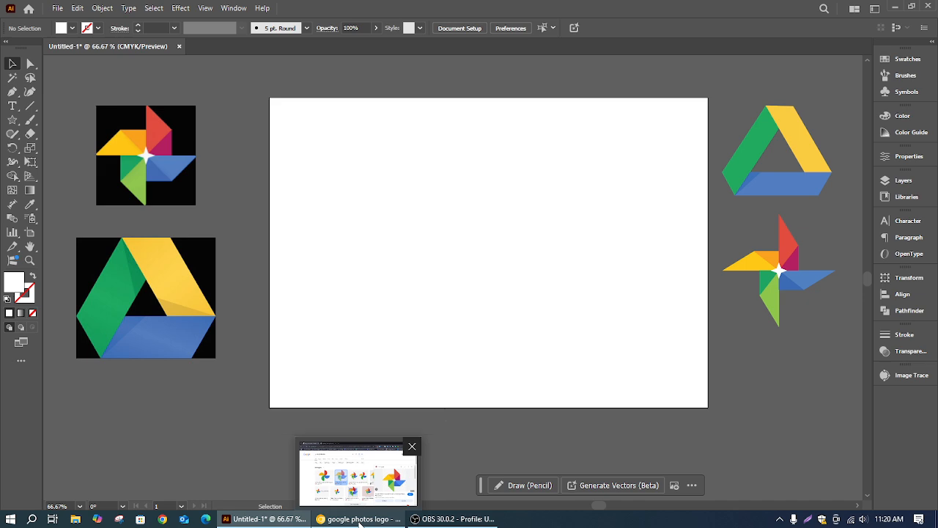
{"action": "left_click", "coordinate": [111, 301]}
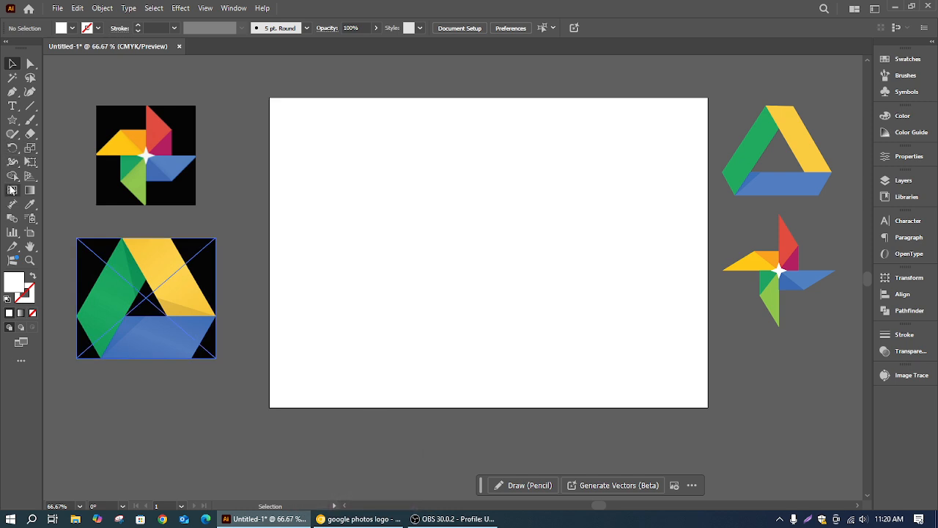
{"action": "left_click", "coordinate": [340, 296]}
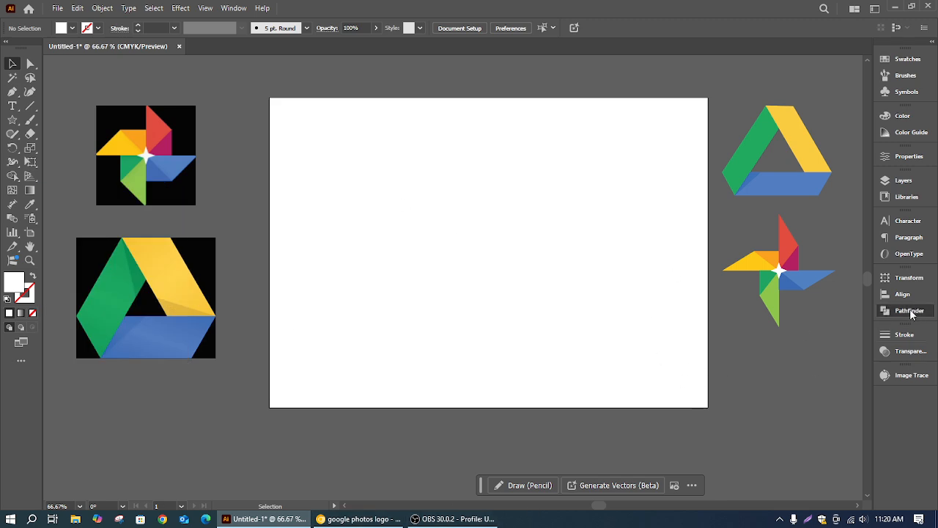
{"action": "left_click", "coordinate": [896, 311]}
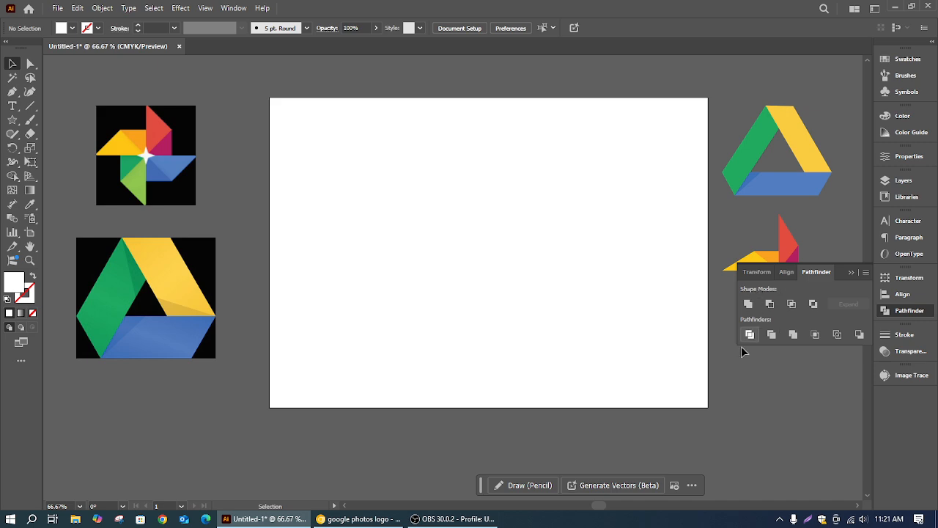
{"action": "left_click", "coordinate": [855, 274]}
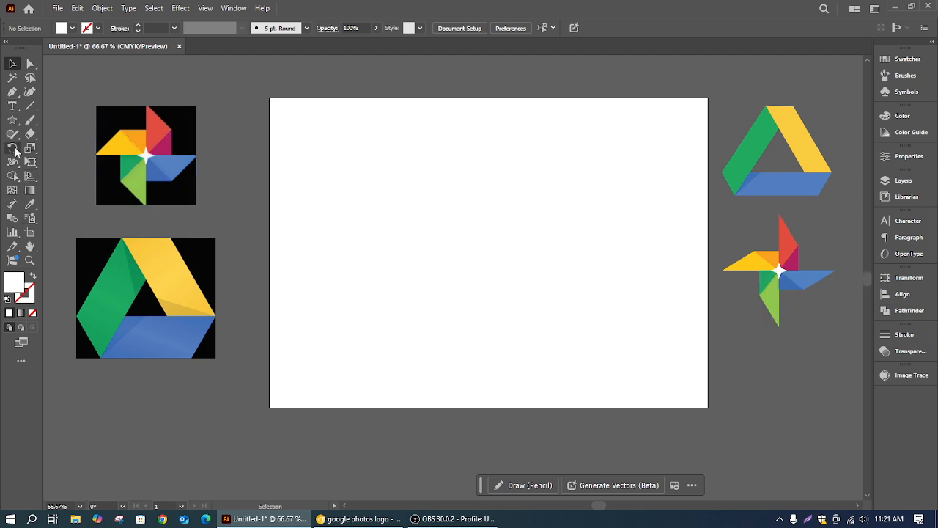
{"action": "left_click", "coordinate": [11, 119]}
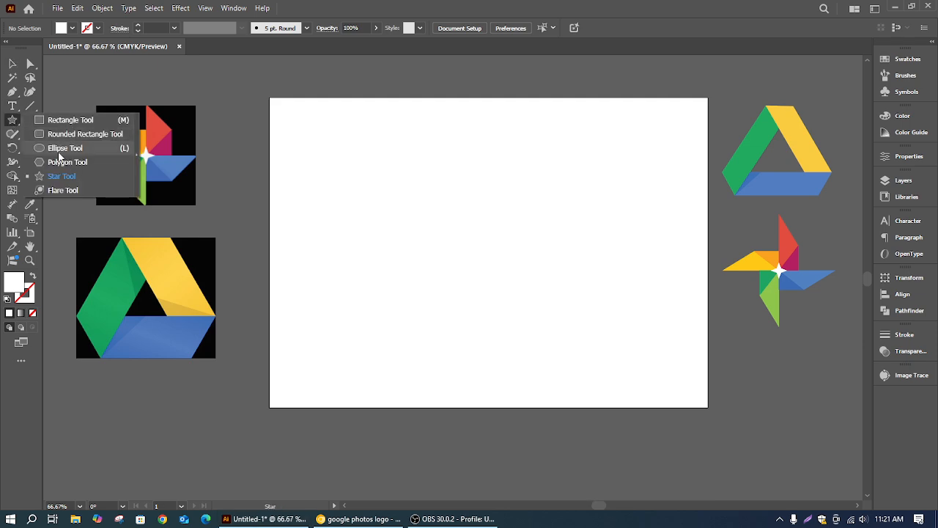
{"action": "left_click", "coordinate": [60, 148]}
{"action": "left_click", "coordinate": [11, 64]}
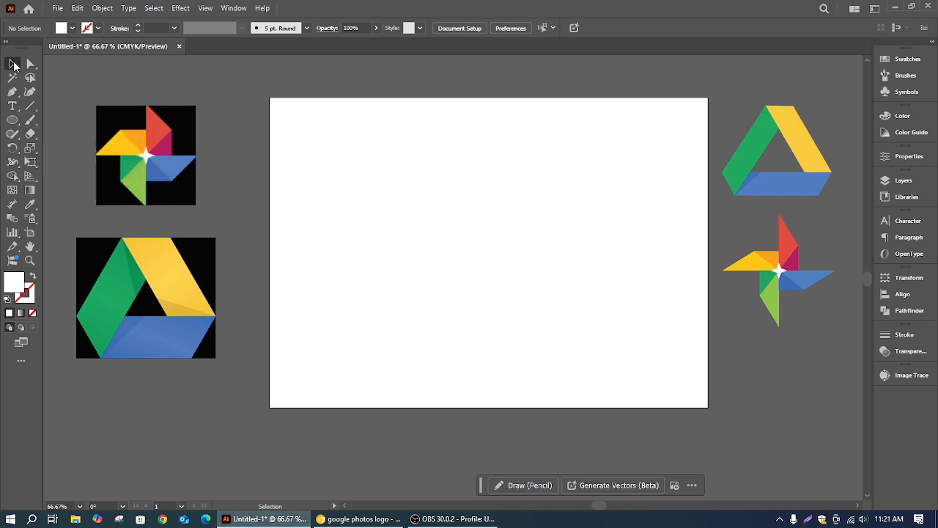
{"action": "left_click", "coordinate": [12, 91]}
{"action": "left_click", "coordinate": [443, 214]}
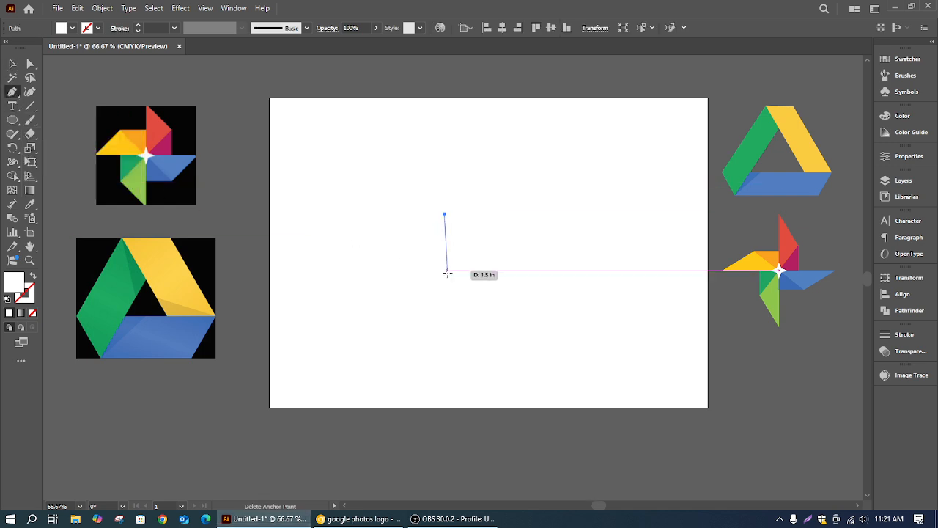
{"action": "left_click_drag", "start_coordinate": [443, 283], "coordinate": [461, 308]}
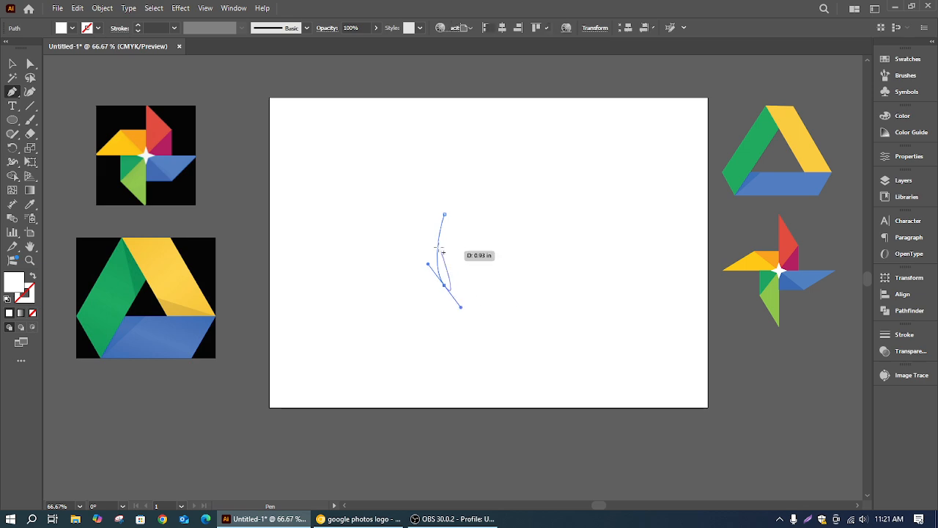
{"action": "left_click", "coordinate": [12, 64]}
{"action": "left_click_drag", "start_coordinate": [382, 166], "coordinate": [539, 360]}
{"action": "left_click", "coordinate": [531, 353]}
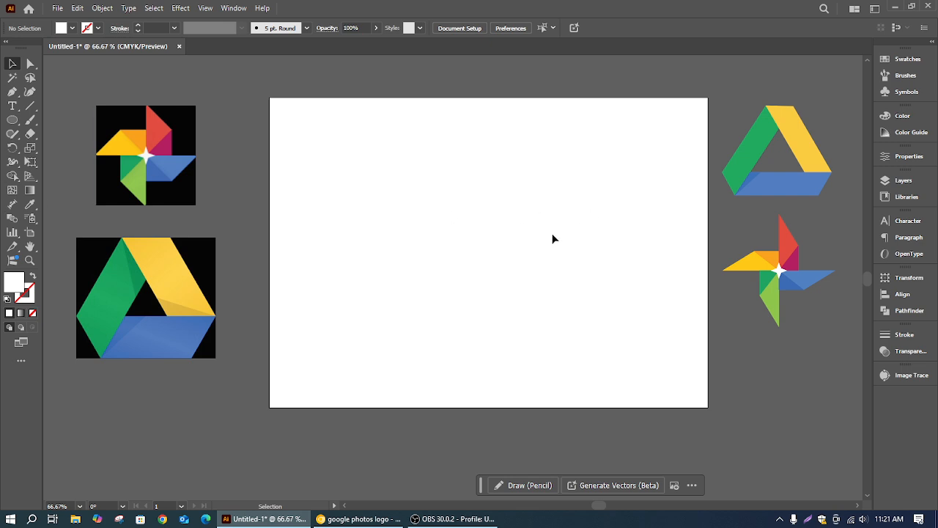
{"action": "left_click_drag", "start_coordinate": [741, 227], "coordinate": [782, 270]}
{"action": "left_click_drag", "start_coordinate": [821, 312], "coordinate": [799, 318]}
{"action": "left_click", "coordinate": [563, 265]}
{"action": "left_click", "coordinate": [173, 313]}
{"action": "left_click_drag", "start_coordinate": [844, 360], "coordinate": [848, 365]}
{"action": "left_click", "coordinate": [496, 271]}
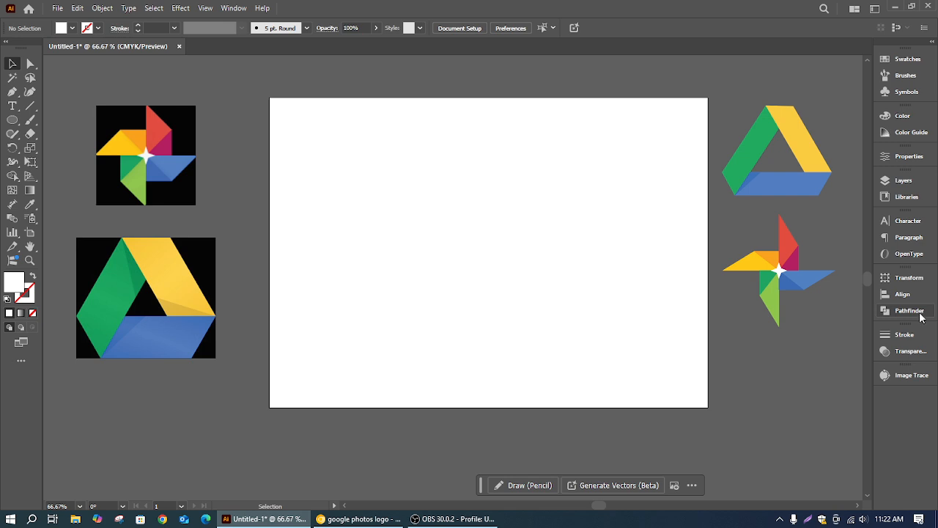
Draw a circle about 1.99 in wide on the empty artboard and move it to the upper middle
{"action": "left_click", "coordinate": [12, 121]}
{"action": "left_click", "coordinate": [64, 149]}
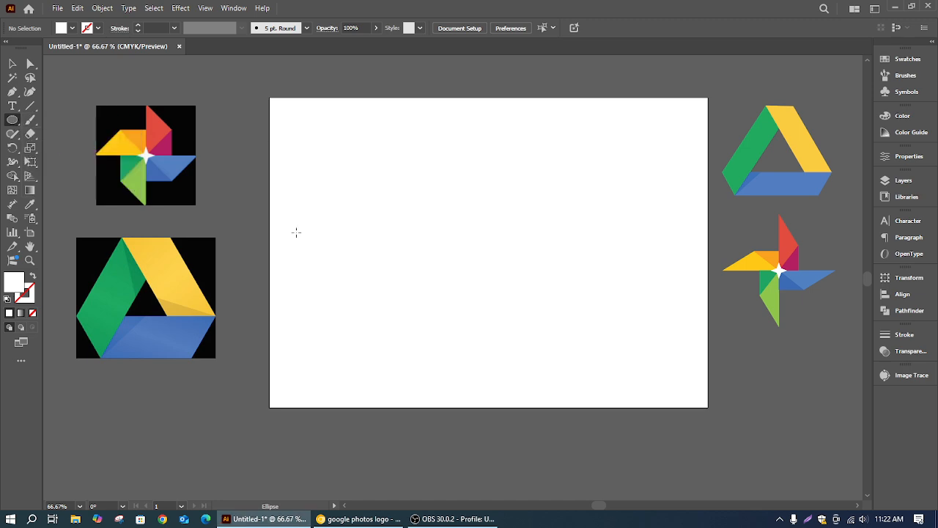
{"action": "left_click_drag", "start_coordinate": [447, 225], "coordinate": [485, 261]}
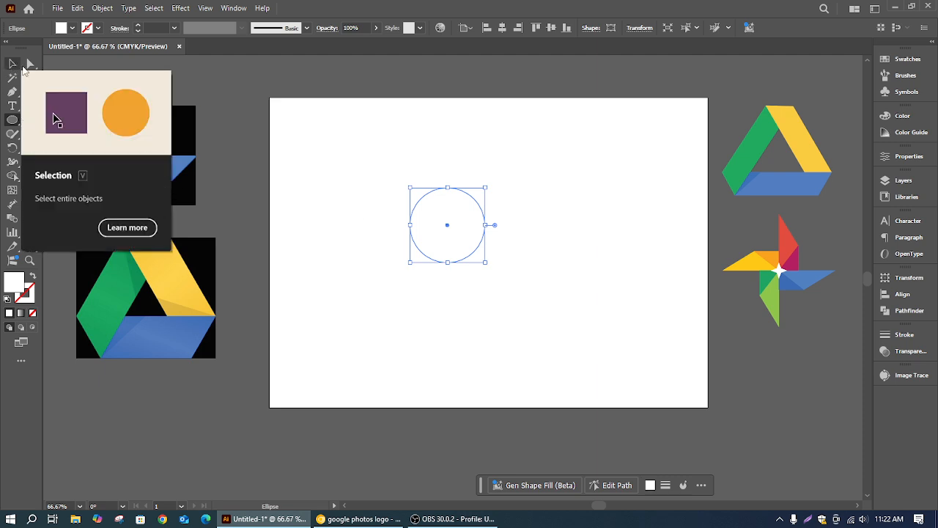
{"action": "left_click", "coordinate": [531, 175]}
{"action": "left_click", "coordinate": [520, 281]}
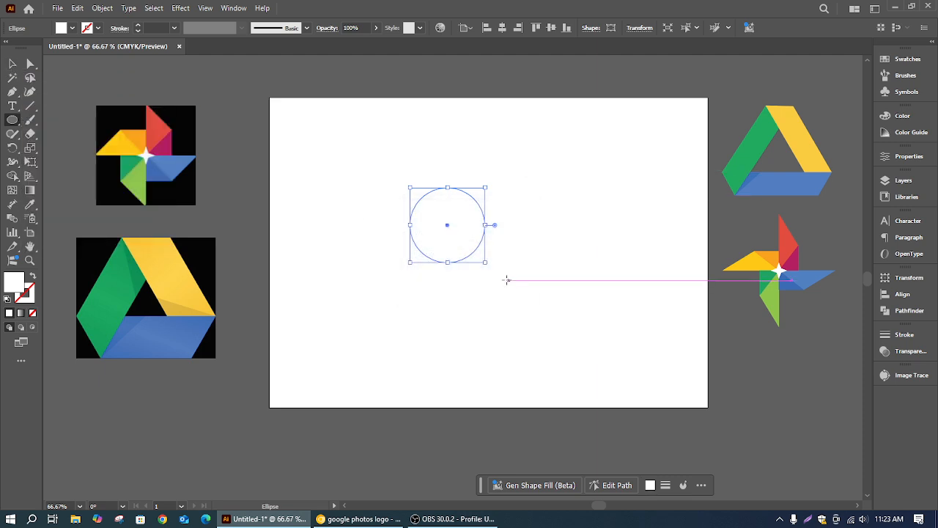
{"action": "key", "text": "v"}
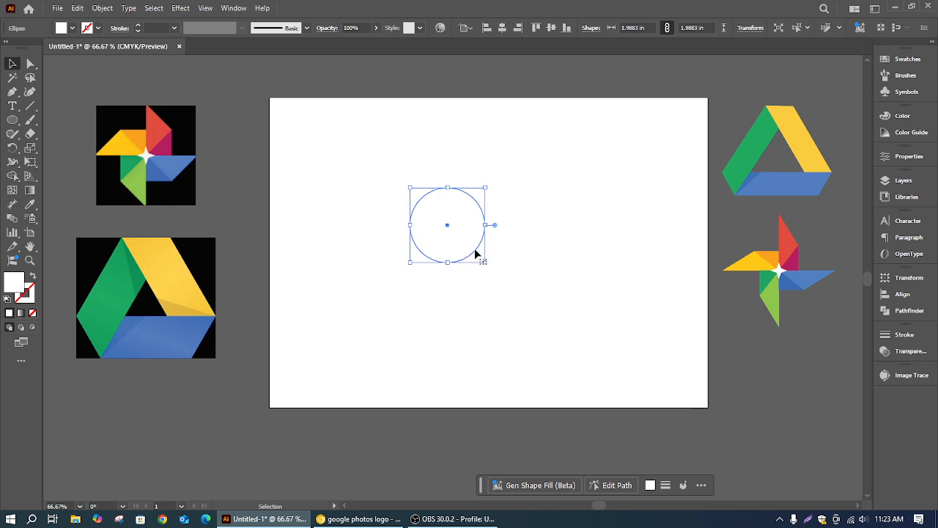
{"action": "left_click_drag", "start_coordinate": [483, 248], "coordinate": [520, 244]}
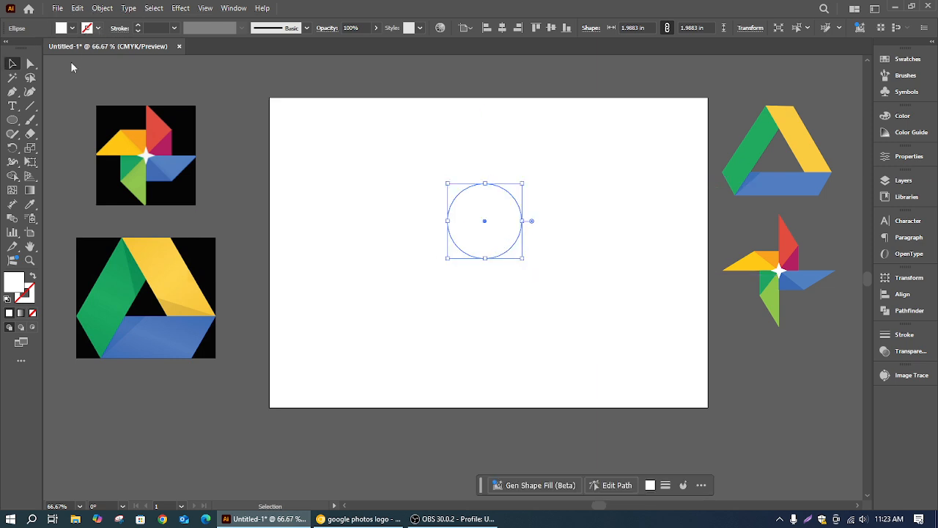
Give the circle a black stroke and place a horizontally aligned copy of it so that the two circles partly overlap
{"action": "left_click", "coordinate": [98, 28]}
{"action": "left_click", "coordinate": [33, 71]}
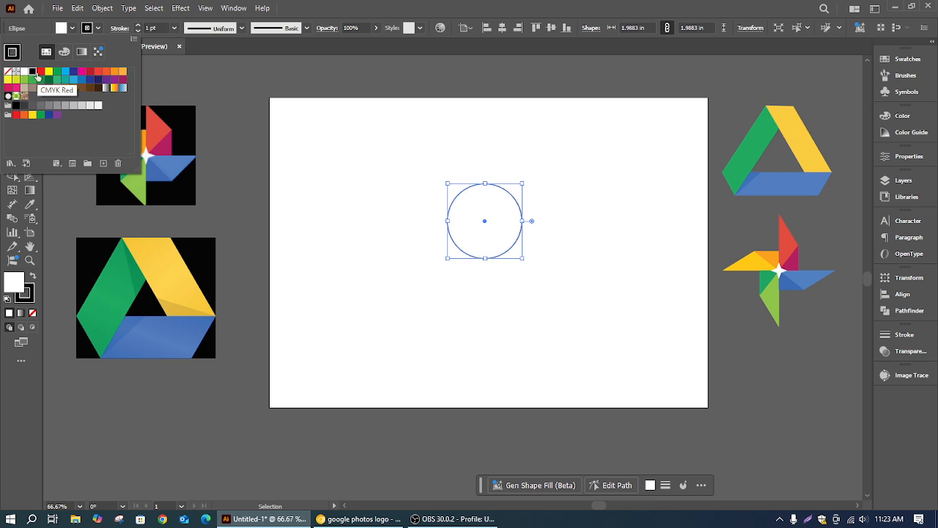
{"action": "left_click", "coordinate": [435, 140]}
{"action": "left_click", "coordinate": [483, 176]}
{"action": "mouse_move", "coordinate": [491, 214]}
{"action": "left_mouse_down"}
{"action": "mouse_move", "coordinate": [363, 225]}
{"action": "mouse_move", "coordinate": [494, 218]}
{"action": "mouse_move", "coordinate": [473, 209]}
{"action": "left_mouse_up"}
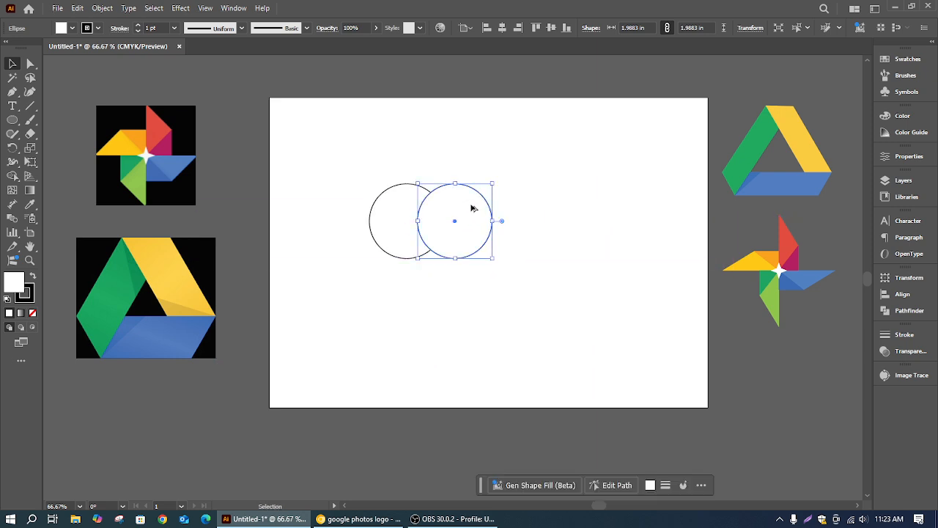
Delete the leftover circle without a stroke that lies between the two outlined circles
{"action": "left_click", "coordinate": [347, 201]}
{"action": "left_click_drag", "start_coordinate": [373, 169], "coordinate": [503, 304]}
{"action": "left_click", "coordinate": [535, 220]}
{"action": "left_click", "coordinate": [444, 262]}
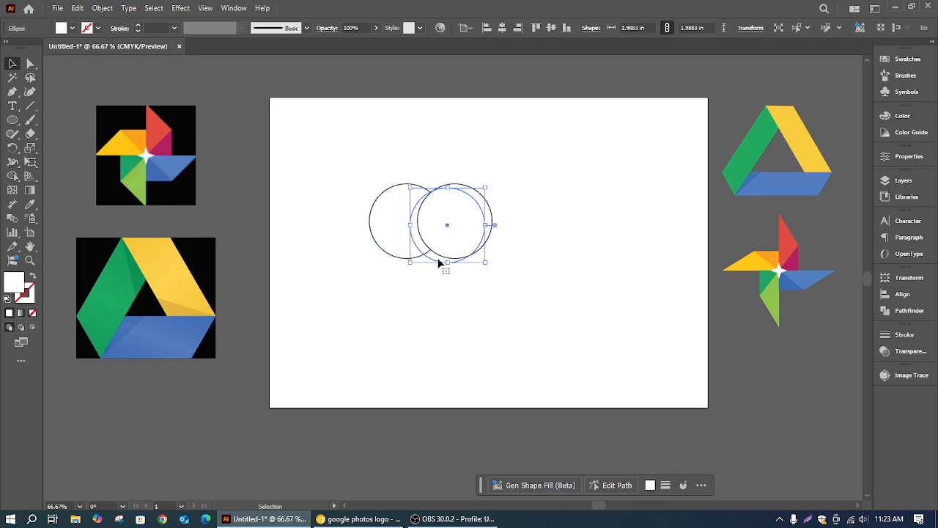
{"action": "left_click", "coordinate": [440, 264]}
Remove the fill from both outlined circles and move the right one closer so that they overlap more
{"action": "left_click_drag", "start_coordinate": [344, 153], "coordinate": [543, 282]}
{"action": "left_click_drag", "start_coordinate": [434, 235], "coordinate": [460, 236]}
{"action": "left_click", "coordinate": [32, 314]}
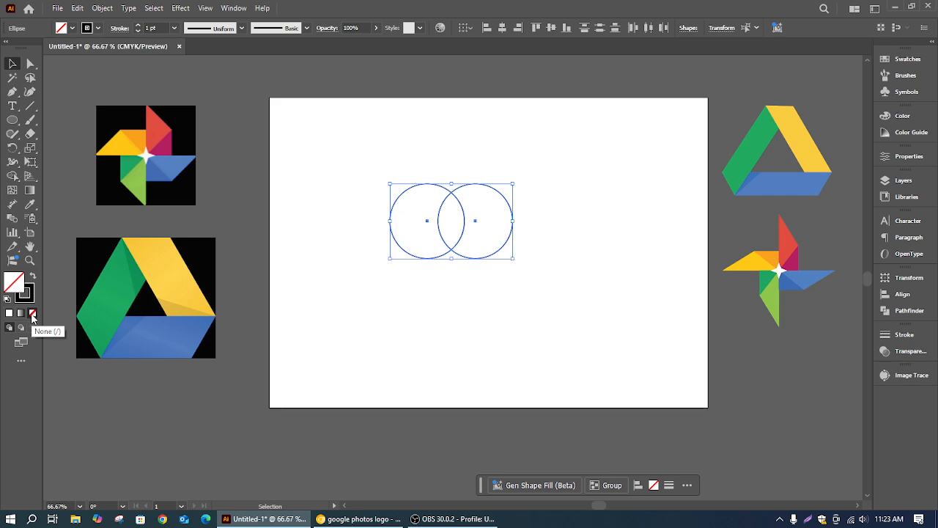
{"action": "left_click", "coordinate": [542, 152]}
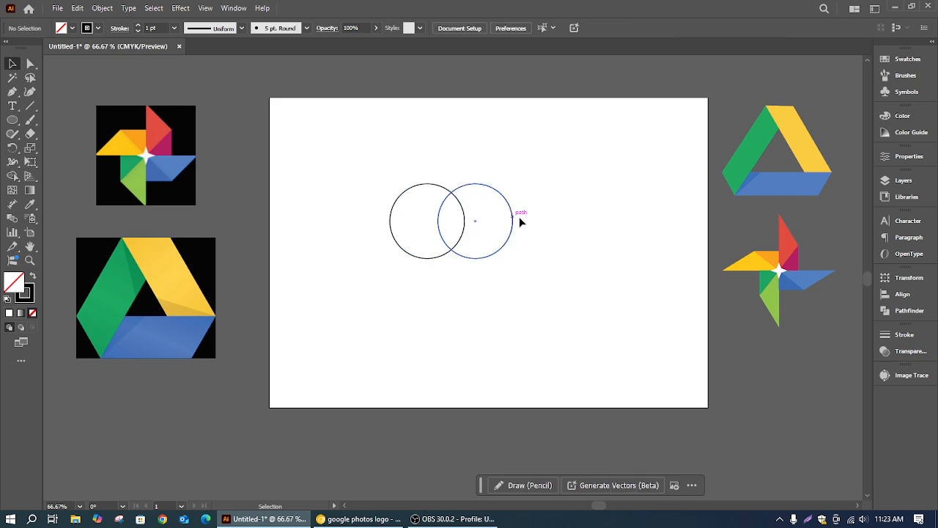
{"action": "left_click_drag", "start_coordinate": [509, 206], "coordinate": [494, 210]}
{"action": "left_click", "coordinate": [397, 166]}
Unite the two overlapping circles into a single outline with Pathfinder and undo the union
{"action": "left_click_drag", "start_coordinate": [385, 146], "coordinate": [533, 315]}
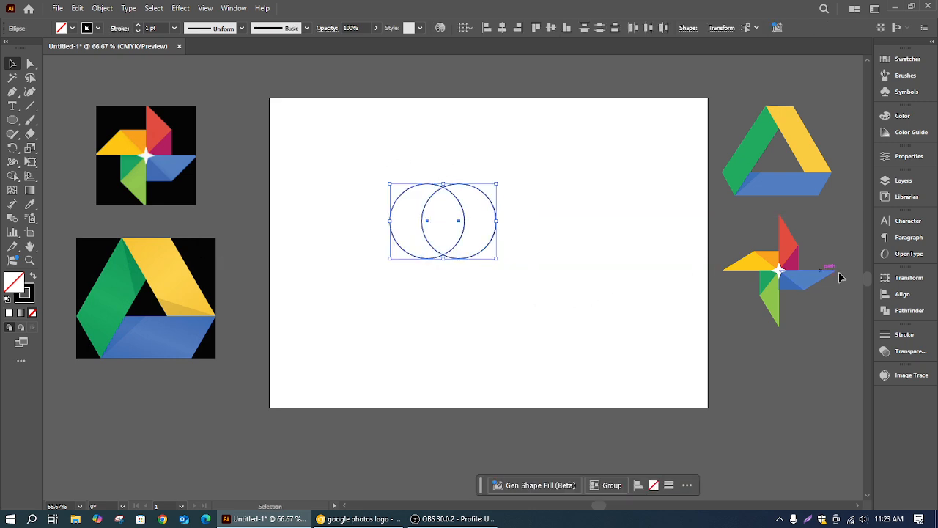
{"action": "left_click", "coordinate": [908, 310]}
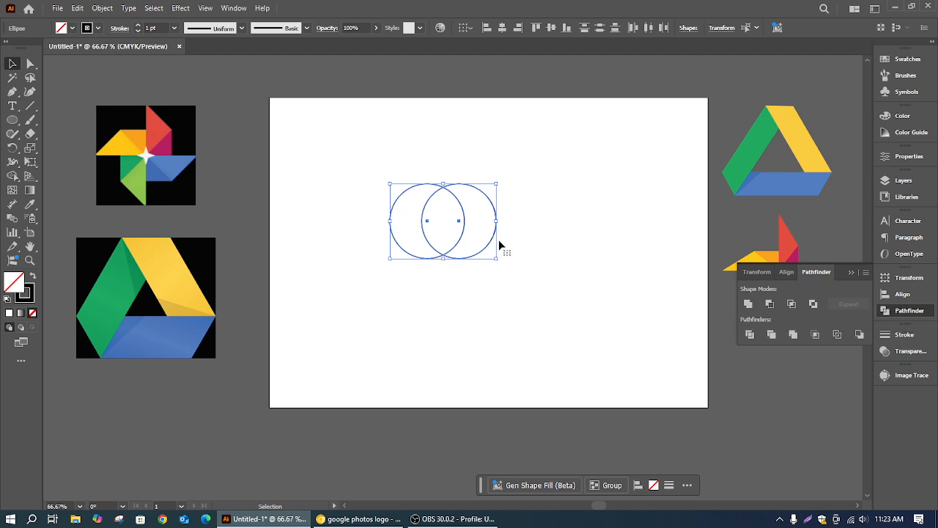
{"action": "left_click", "coordinate": [748, 305]}
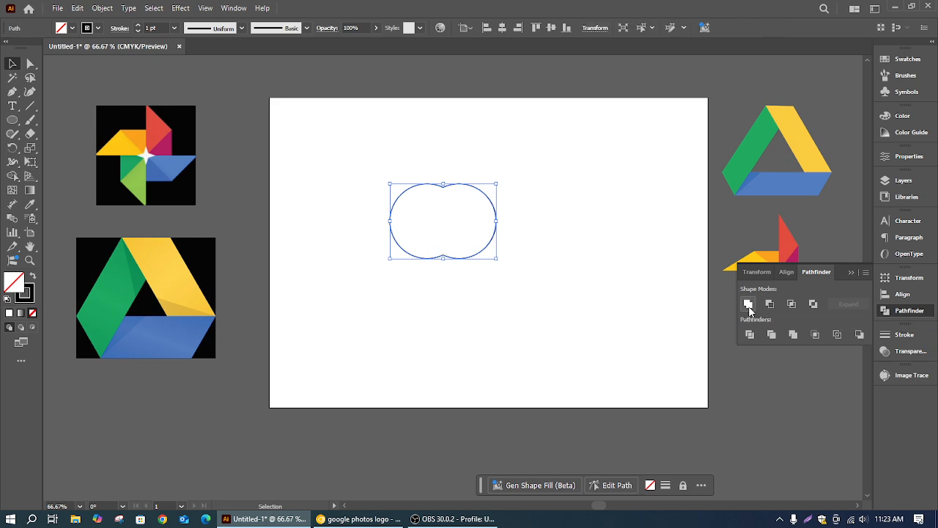
{"action": "left_click", "coordinate": [398, 192]}
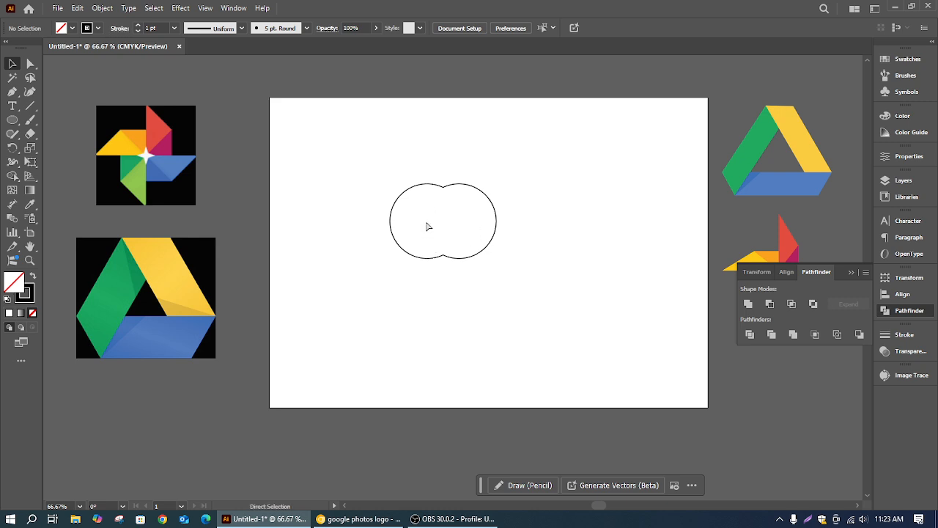
{"action": "key", "text": "ctrl+z"}
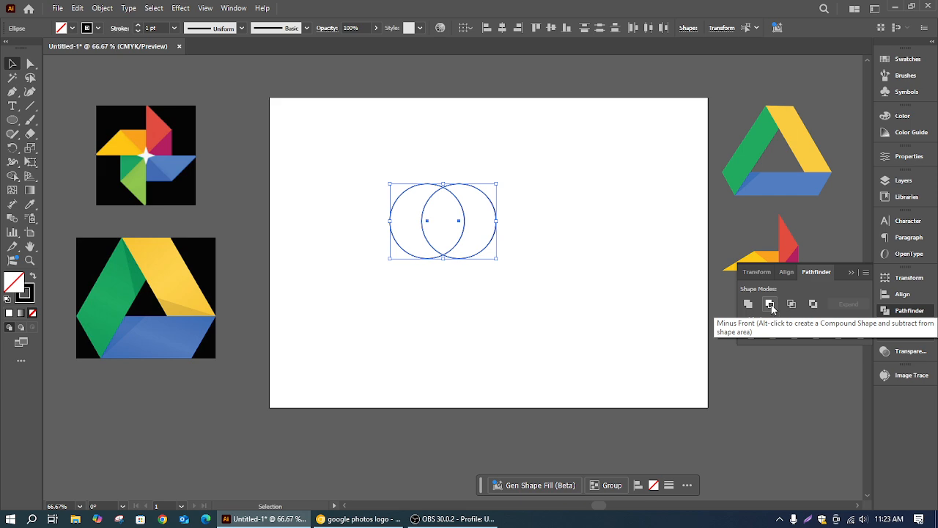
Subtract the front circle from the back one with Minus Front to form a crescent, and undo the subtraction
{"action": "left_click", "coordinate": [655, 208]}
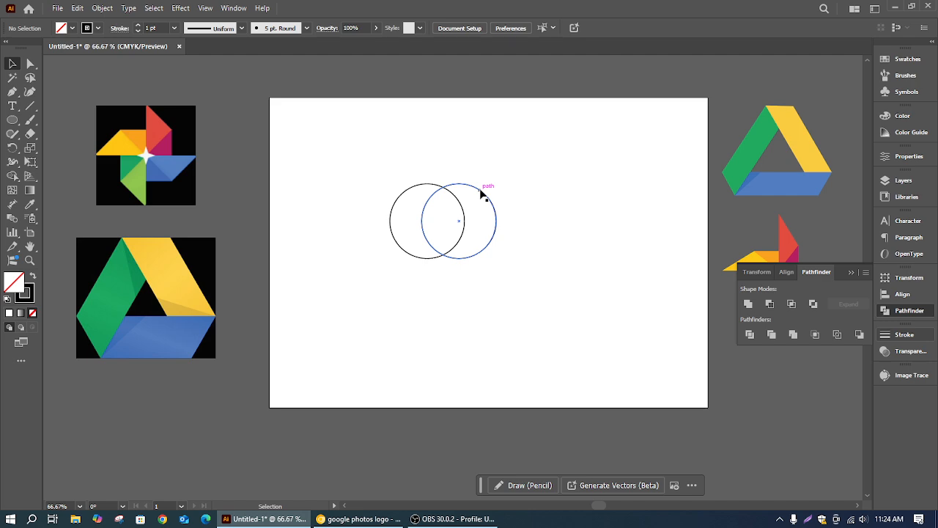
{"action": "left_click_drag", "start_coordinate": [419, 162], "coordinate": [470, 249]}
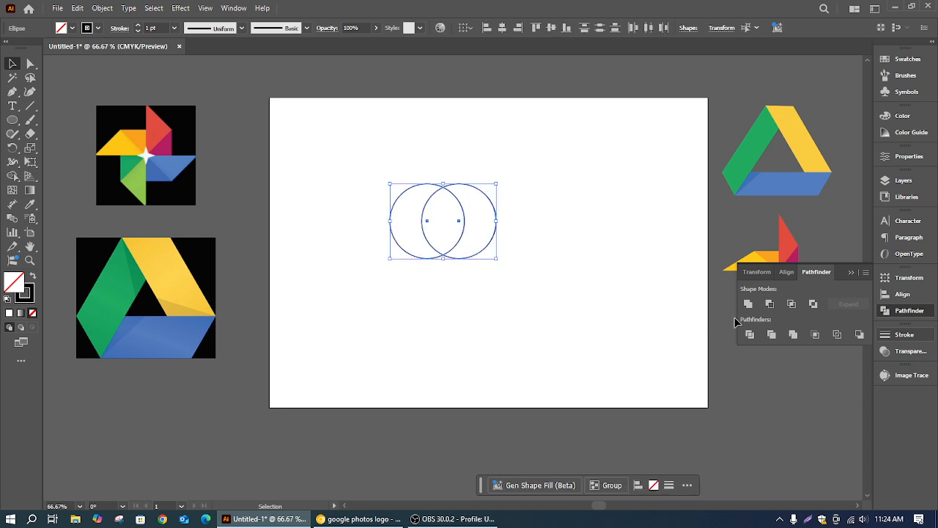
{"action": "left_click", "coordinate": [770, 305]}
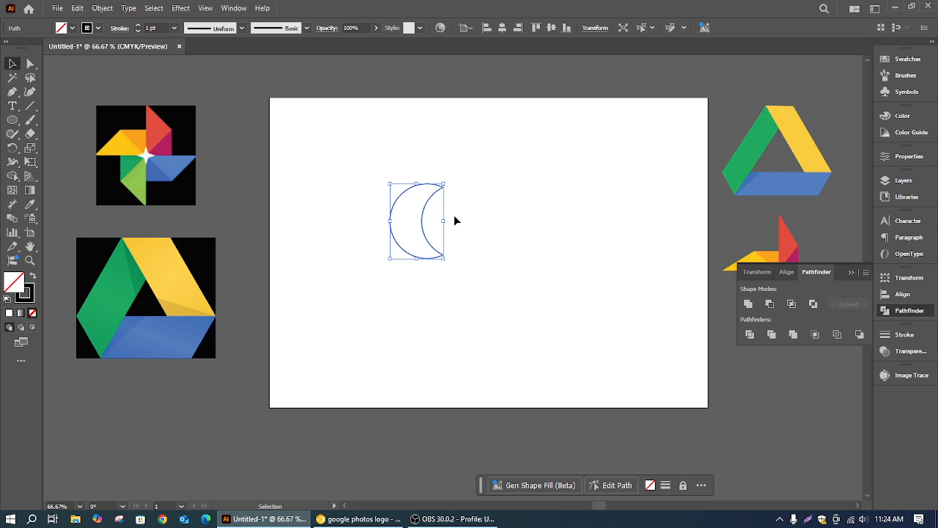
{"action": "key", "text": "ctrl+z"}
{"action": "key", "text": "ctrl+z"}
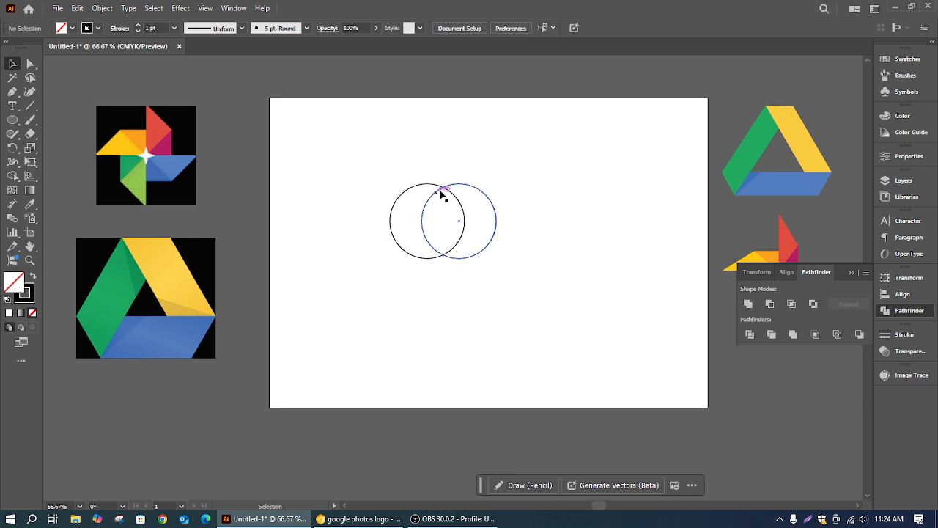
Move the right circle slightly outward and add a same-size copy centred below the pair, so that three circles overlap
{"action": "mouse_move", "coordinate": [470, 191]}
{"action": "left_mouse_down"}
{"action": "mouse_move", "coordinate": [488, 189]}
{"action": "mouse_move", "coordinate": [461, 195]}
{"action": "mouse_move", "coordinate": [482, 189]}
{"action": "left_mouse_up"}
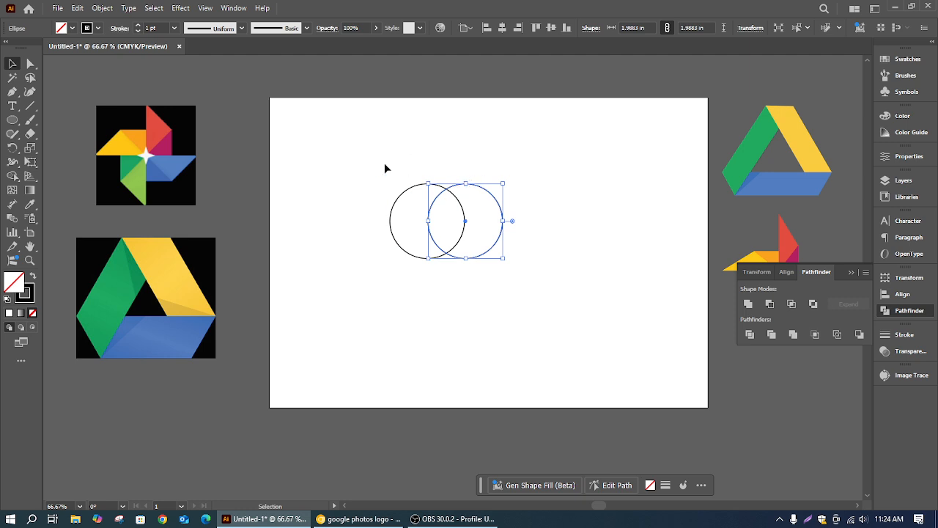
{"action": "left_click", "coordinate": [482, 140]}
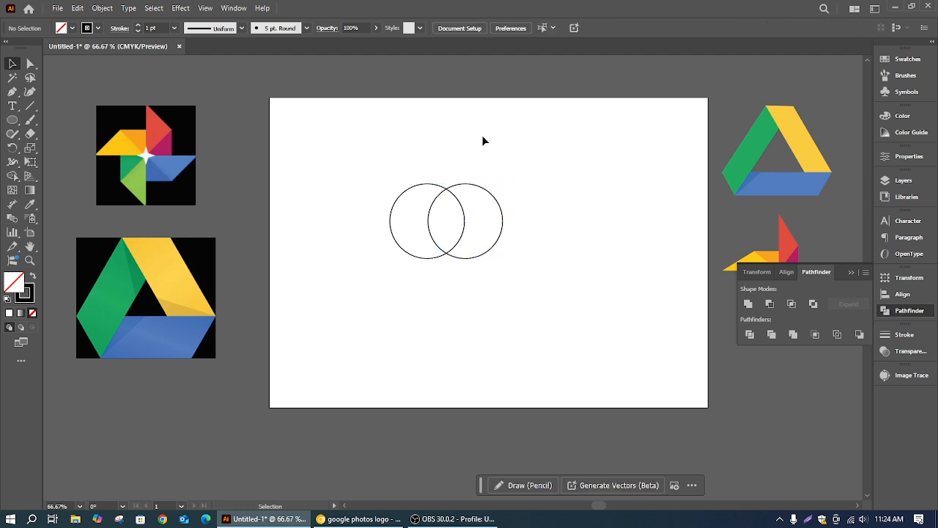
{"action": "left_click", "coordinate": [13, 119]}
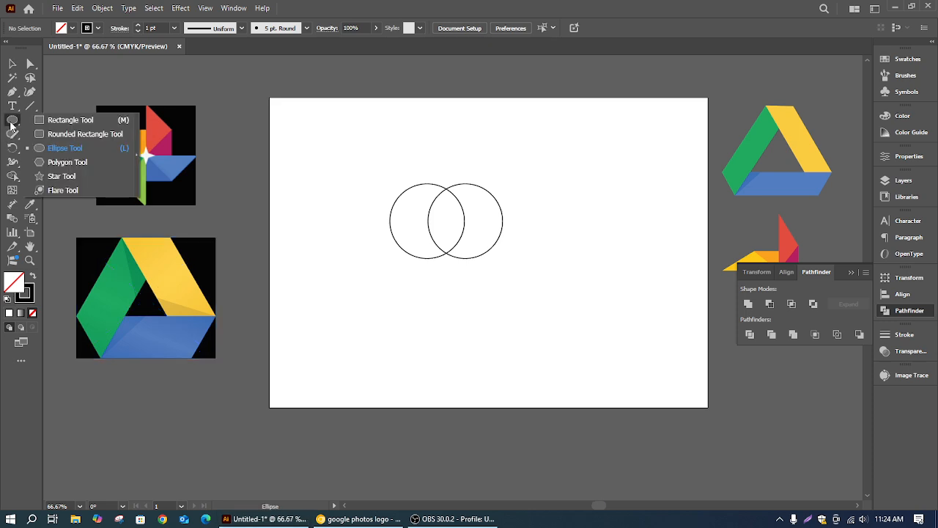
{"action": "left_click", "coordinate": [56, 149]}
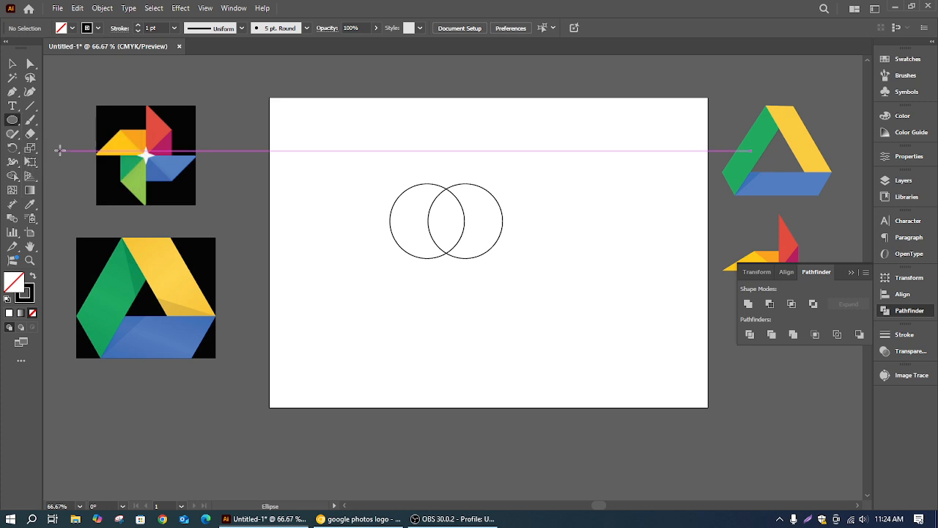
{"action": "key", "text": "v"}
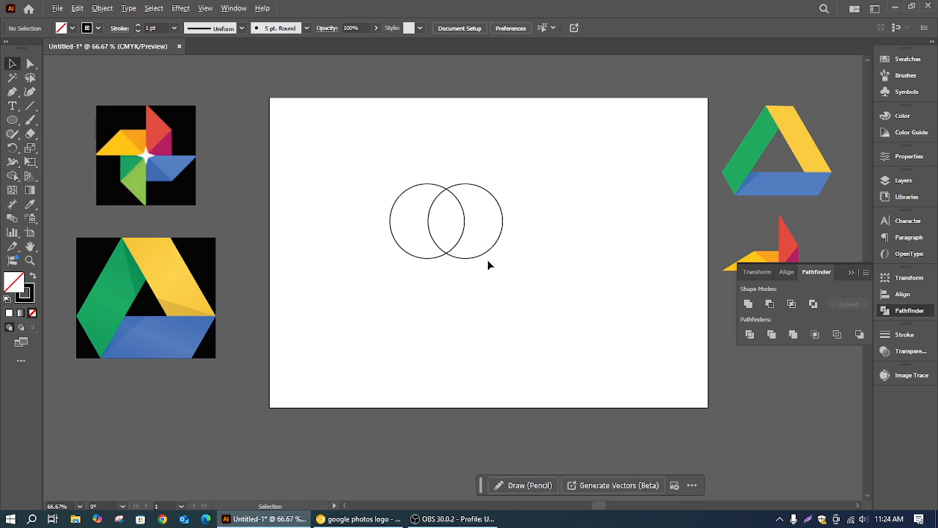
{"action": "left_click_drag", "start_coordinate": [481, 261], "coordinate": [463, 285]}
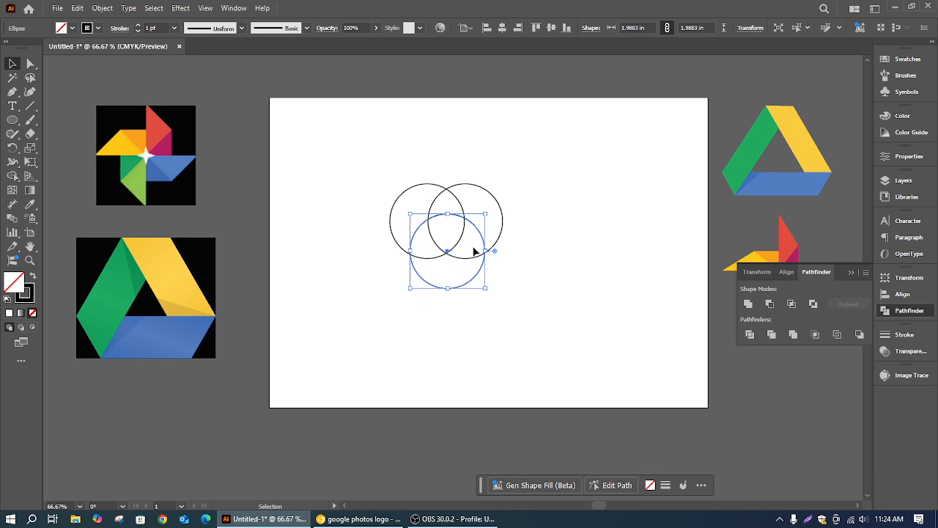
Subtract the front circles from the back one with Minus Front, rotate the remaining piece and undo both changes
{"action": "left_click_drag", "start_coordinate": [386, 148], "coordinate": [538, 295]}
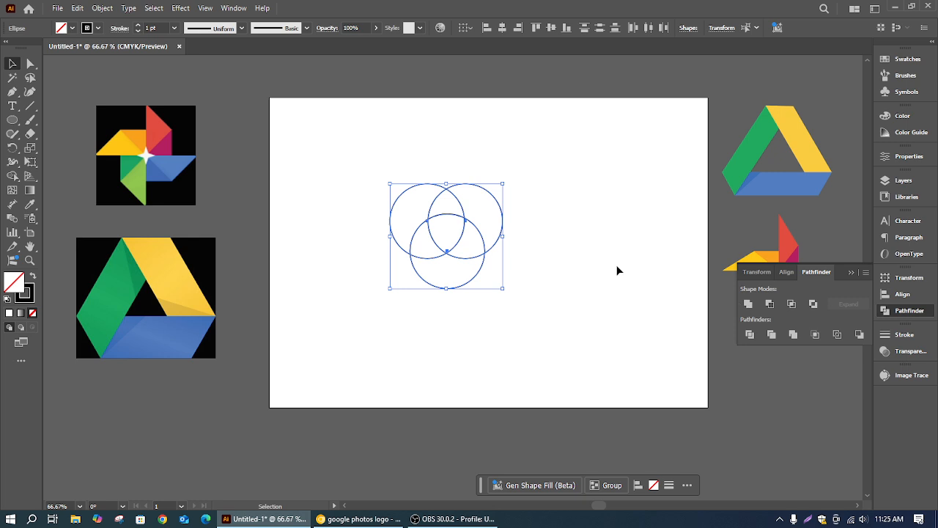
{"action": "left_click", "coordinate": [769, 305]}
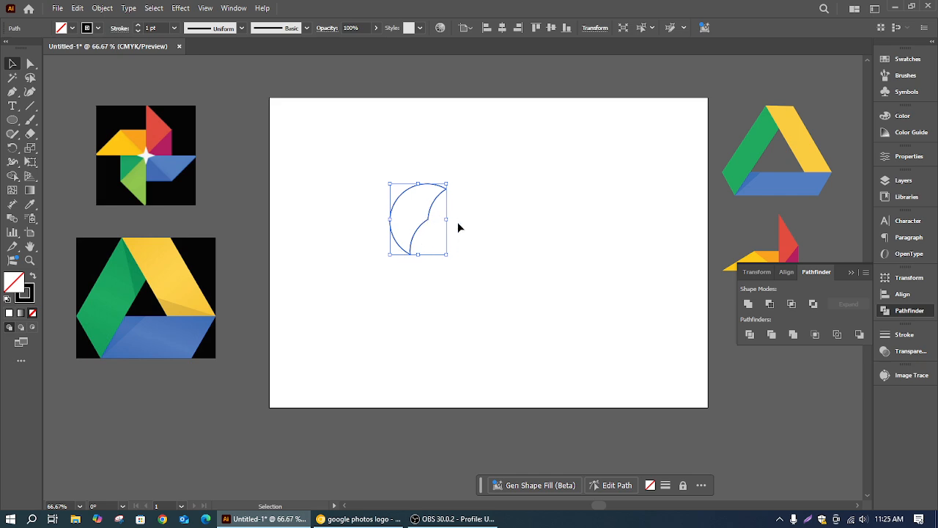
{"action": "left_click_drag", "start_coordinate": [389, 170], "coordinate": [436, 274]}
{"action": "left_click_drag", "start_coordinate": [450, 178], "coordinate": [484, 214]}
{"action": "left_click", "coordinate": [448, 281]}
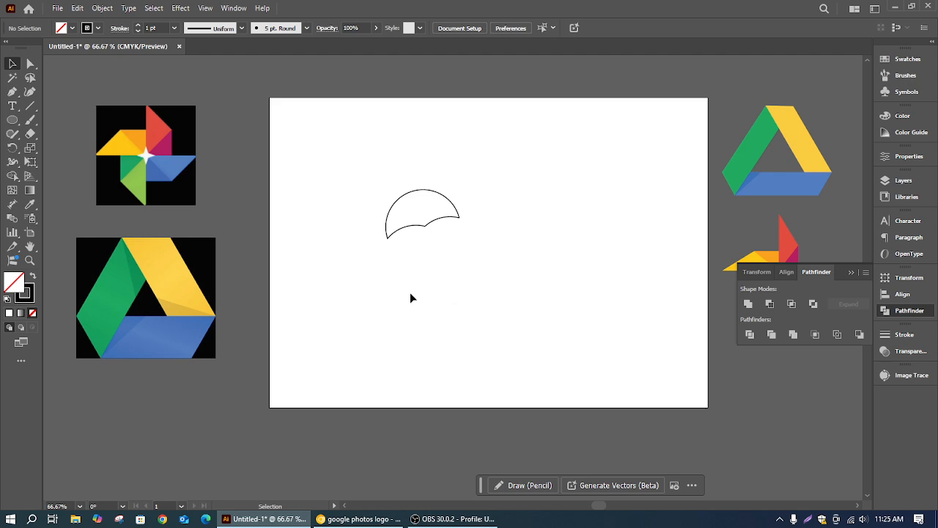
{"action": "key", "text": "a"}
{"action": "key", "text": "ctrl+z"}
{"action": "key", "text": "ctrl+z"}
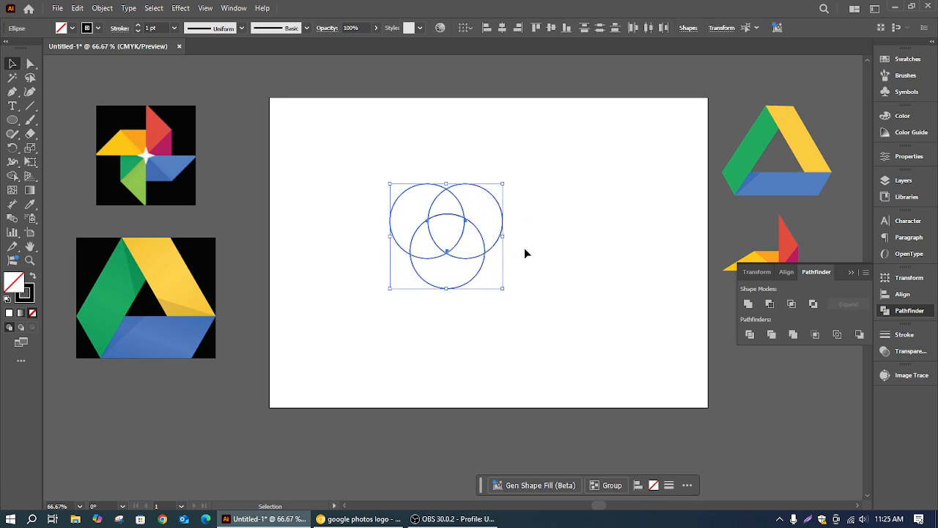
Intersect the three circles with Pathfinder to leave only their common shield shape, and undo the intersection
{"action": "left_click", "coordinate": [793, 305]}
{"action": "left_click", "coordinate": [534, 215]}
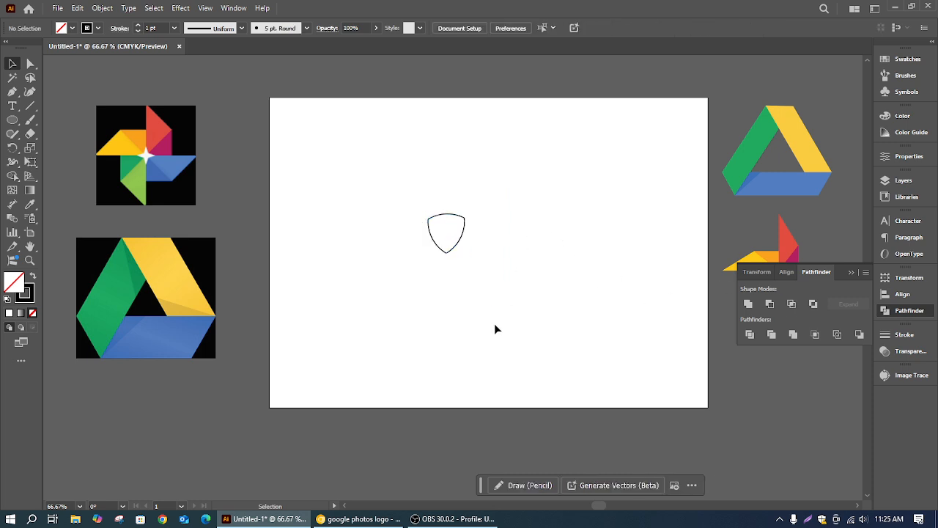
{"action": "key", "text": "ctrl+z"}
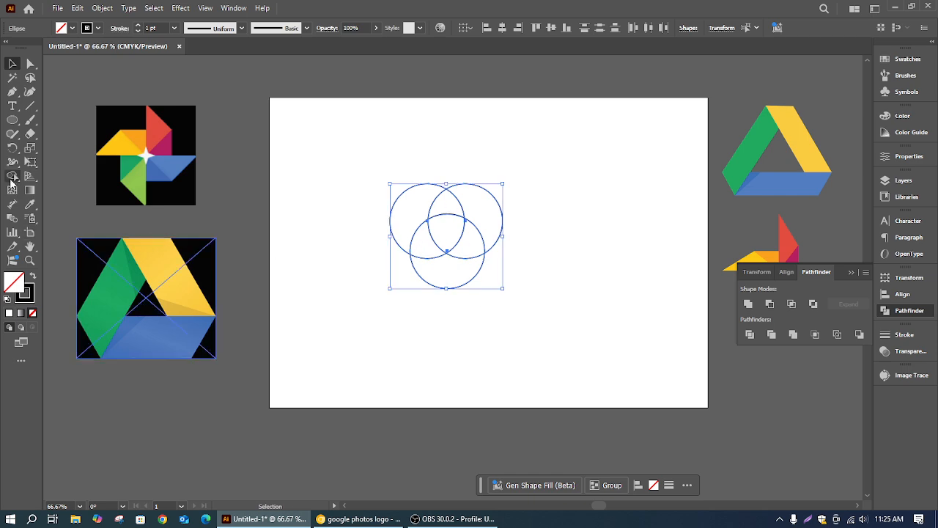
Remove the outer regions of the three circles with the Shape Builder tool, leaving the central shield, and undo the removals
{"action": "left_click", "coordinate": [13, 176]}
{"action": "mouse_move", "coordinate": [475, 173]}
{"action": "left_mouse_down"}
{"action": "mouse_move", "coordinate": [449, 287]}
{"action": "mouse_move", "coordinate": [432, 297]}
{"action": "left_mouse_up"}
{"action": "left_click_drag", "start_coordinate": [408, 211], "coordinate": [494, 205]}
{"action": "left_click_drag", "start_coordinate": [391, 225], "coordinate": [463, 280]}
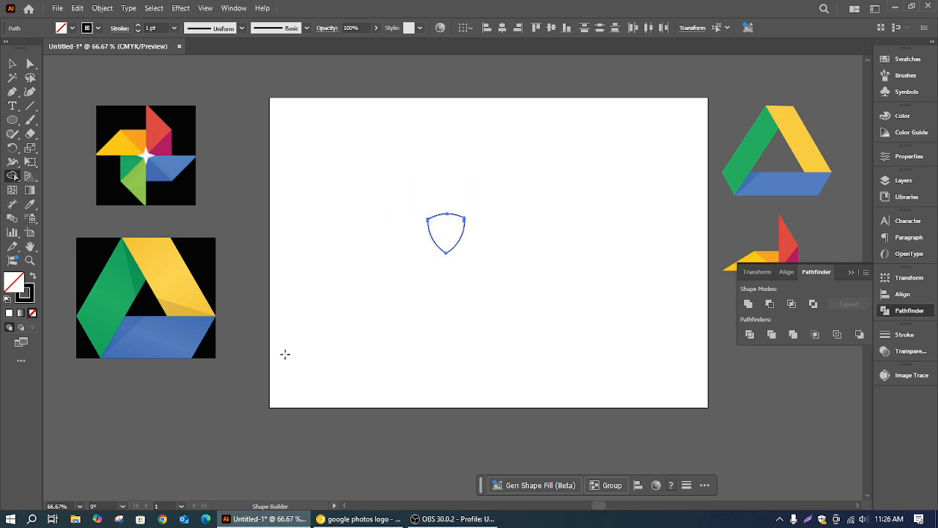
{"action": "key", "text": "ctrl+z"}
{"action": "key", "text": "ctrl+z"}
{"action": "key", "text": "ctrl+z"}
{"action": "key", "text": "ctrl+z"}
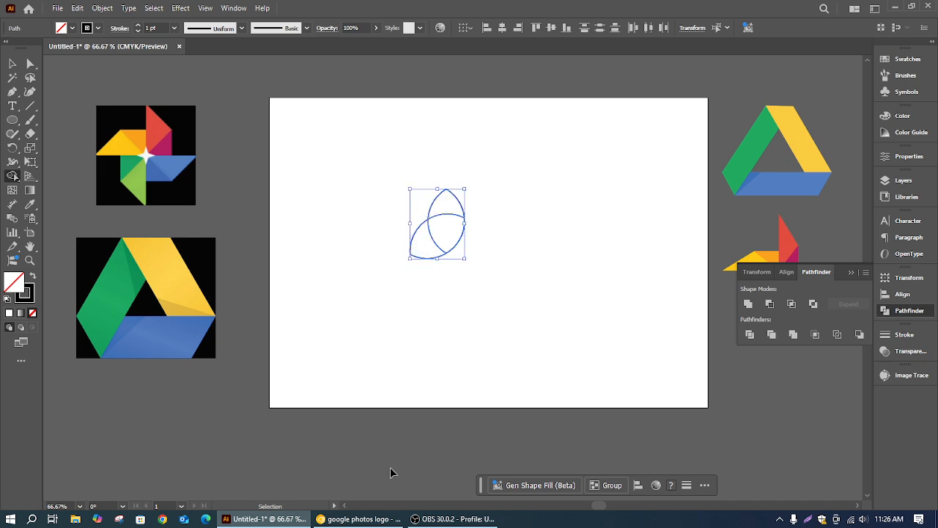
{"action": "key", "text": "ctrl+z"}
{"action": "key", "text": "shift+m"}
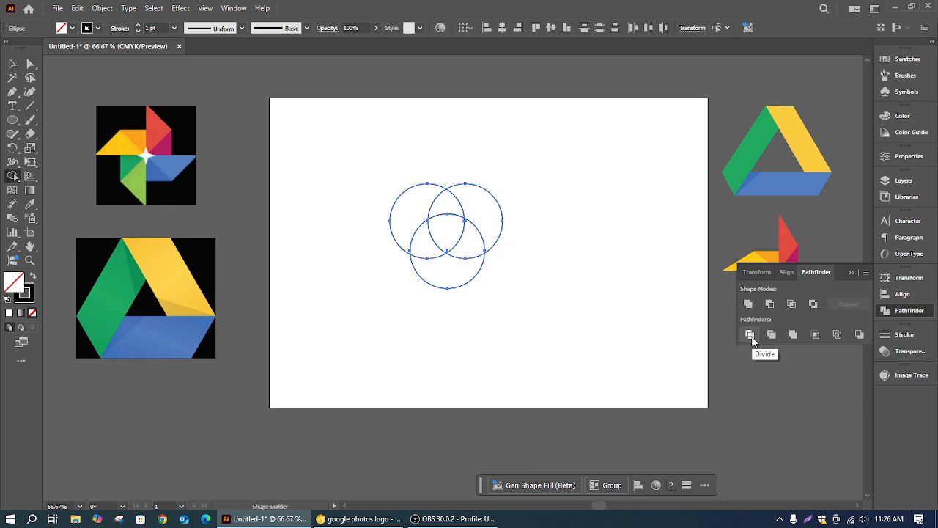
Divide the three overlapping circles with Pathfinder and move the divided group up and to the right
{"action": "left_click", "coordinate": [13, 64]}
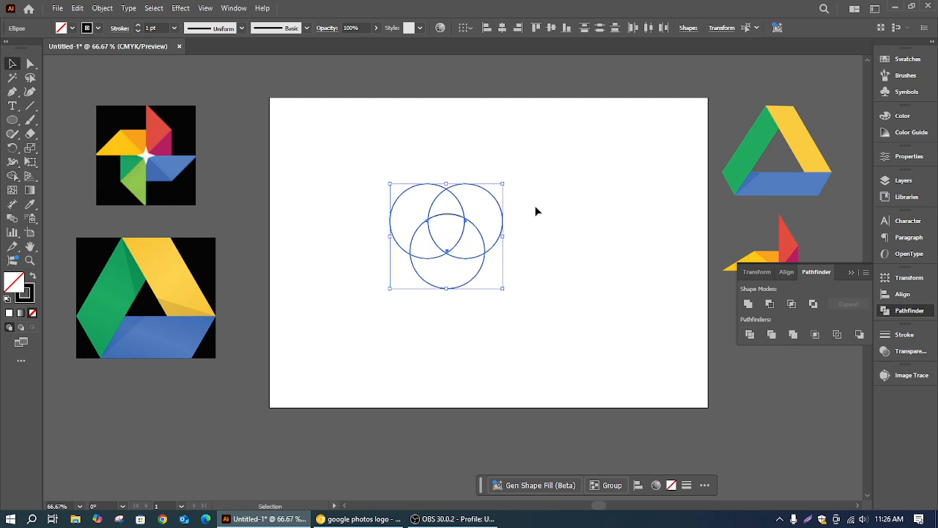
{"action": "left_click", "coordinate": [534, 207]}
{"action": "left_click_drag", "start_coordinate": [352, 145], "coordinate": [510, 312]}
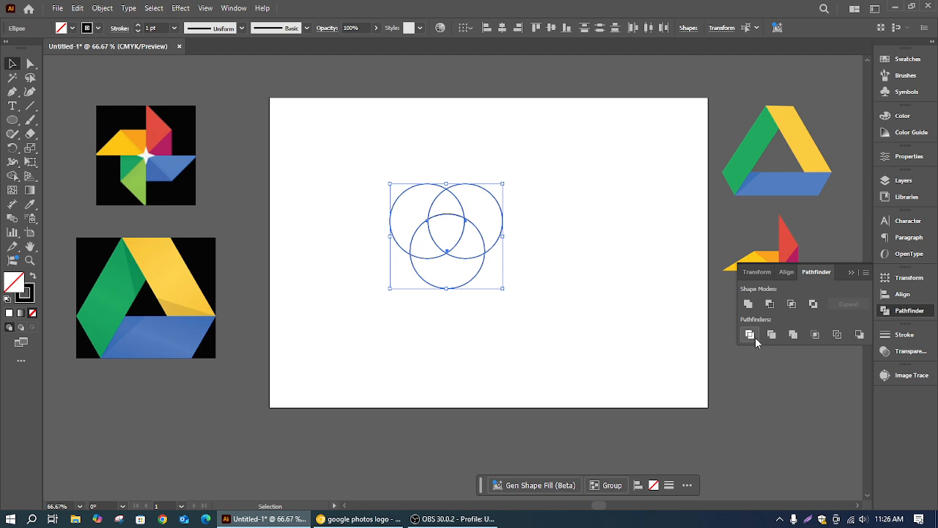
{"action": "left_click", "coordinate": [750, 335]}
{"action": "left_click", "coordinate": [514, 229]}
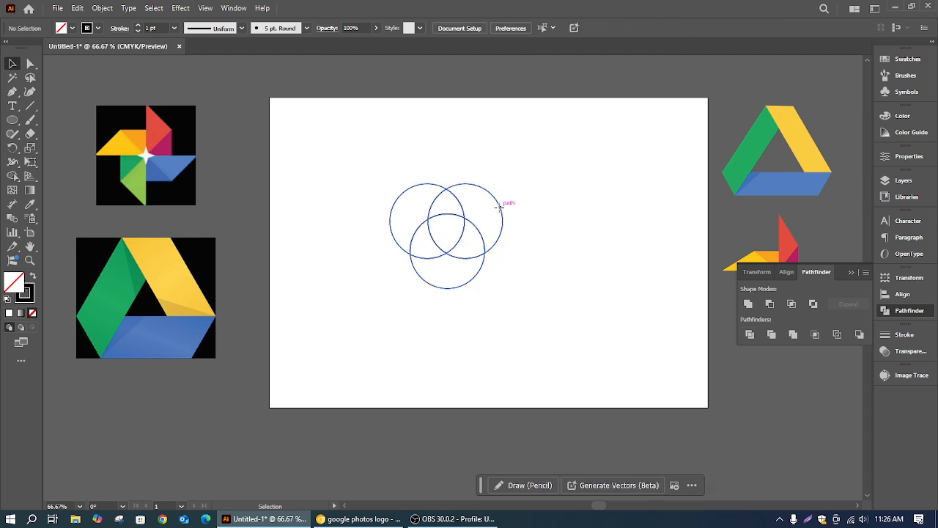
{"action": "left_click_drag", "start_coordinate": [501, 212], "coordinate": [543, 184]}
Move the divided group back down to the left and ungroup it into separate pieces
{"action": "left_click_drag", "start_coordinate": [492, 220], "coordinate": [450, 242]}
{"action": "right_click", "coordinate": [459, 236]}
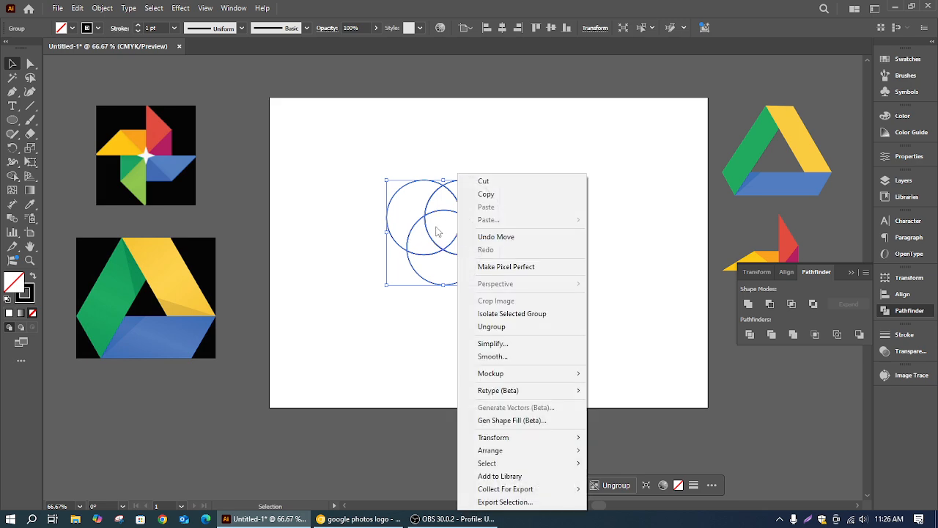
{"action": "left_click", "coordinate": [102, 8]}
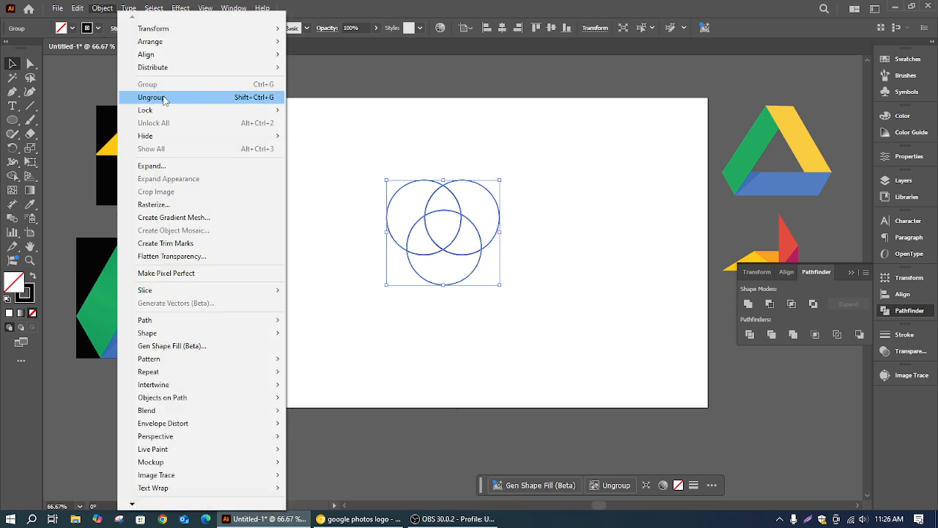
{"action": "left_click", "coordinate": [167, 97]}
{"action": "left_click", "coordinate": [550, 173]}
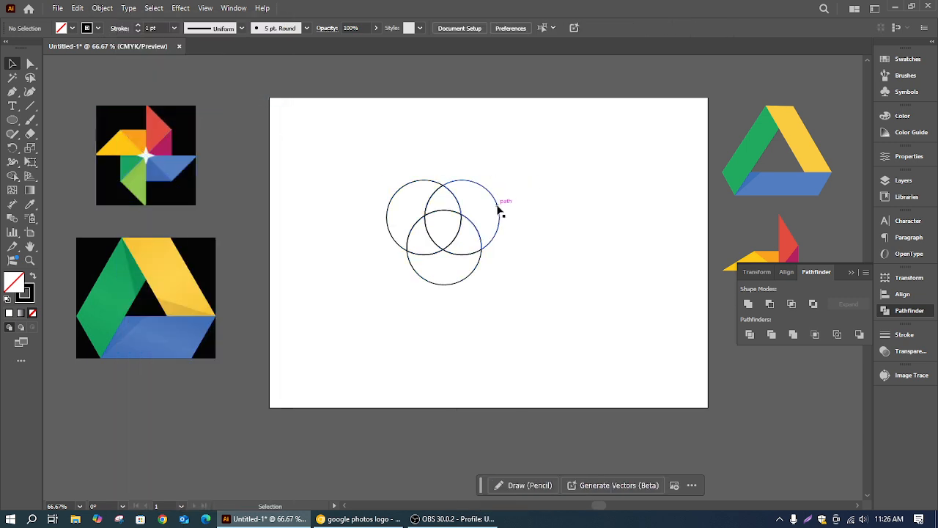
Pull the right, left and lower outer pieces away from the central overlapping regions
{"action": "left_click_drag", "start_coordinate": [503, 205], "coordinate": [576, 196]}
{"action": "left_click_drag", "start_coordinate": [418, 185], "coordinate": [373, 176]}
{"action": "left_click_drag", "start_coordinate": [469, 280], "coordinate": [463, 306]}
{"action": "left_click", "coordinate": [451, 153]}
{"action": "left_click_drag", "start_coordinate": [411, 169], "coordinate": [487, 262]}
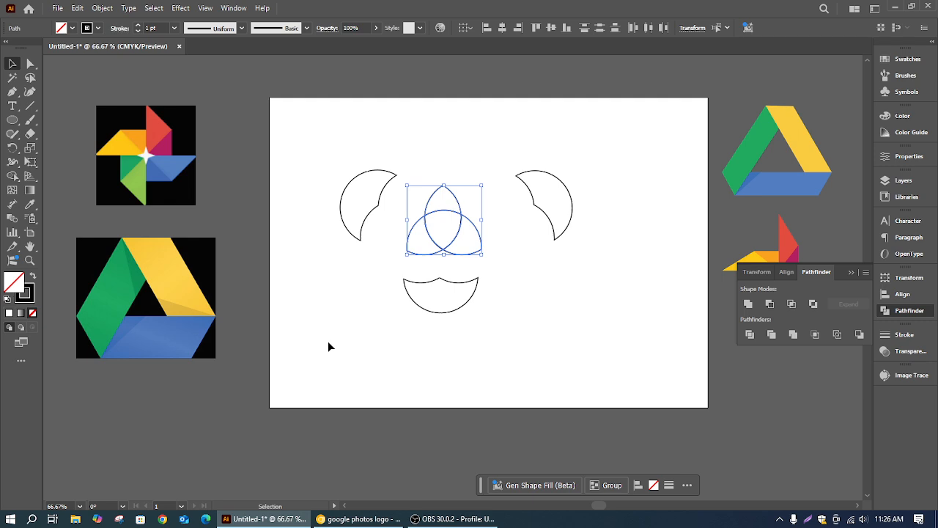
{"action": "left_click", "coordinate": [546, 231]}
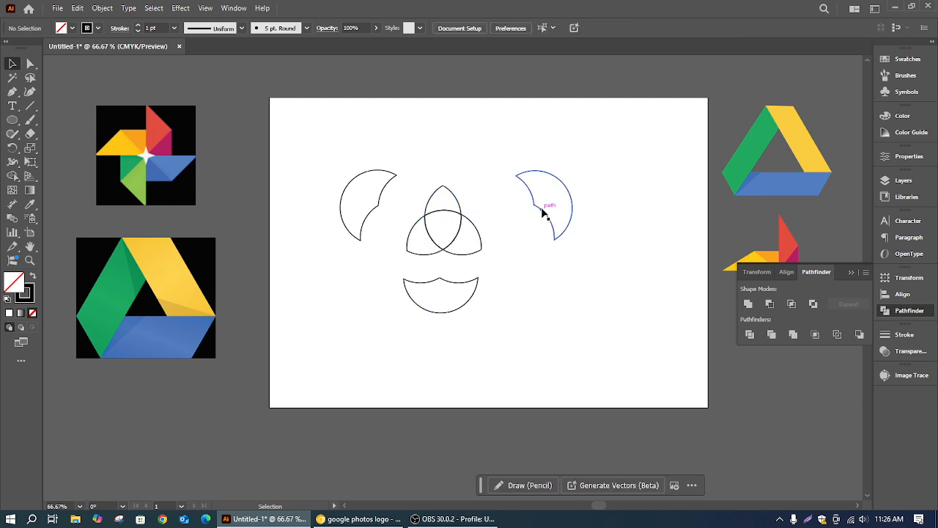
Move the three outer pieces back beside the central shape, leaving narrow gaps between them
{"action": "left_click_drag", "start_coordinate": [540, 206], "coordinate": [477, 216]}
{"action": "left_click_drag", "start_coordinate": [463, 307], "coordinate": [462, 288]}
{"action": "left_click_drag", "start_coordinate": [369, 195], "coordinate": [421, 209]}
{"action": "left_click", "coordinate": [456, 156]}
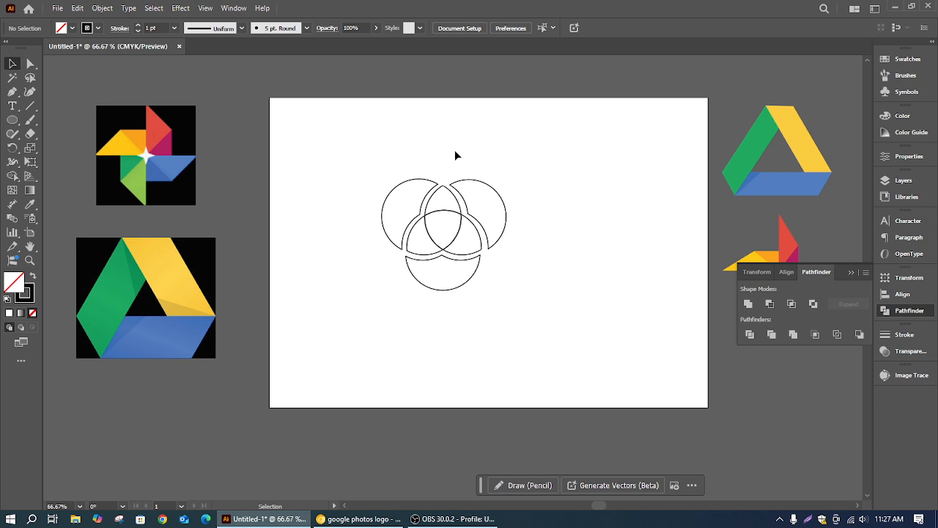
Undo the piece moves, the ungrouping and the second group move
{"action": "key", "text": "ctrl+z"}
{"action": "key", "text": "ctrl+z"}
{"action": "key", "text": "ctrl+z"}
{"action": "key", "text": "ctrl+z"}
{"action": "key", "text": "ctrl+z"}
{"action": "key", "text": "ctrl+z"}
{"action": "key", "text": "ctrl+z"}
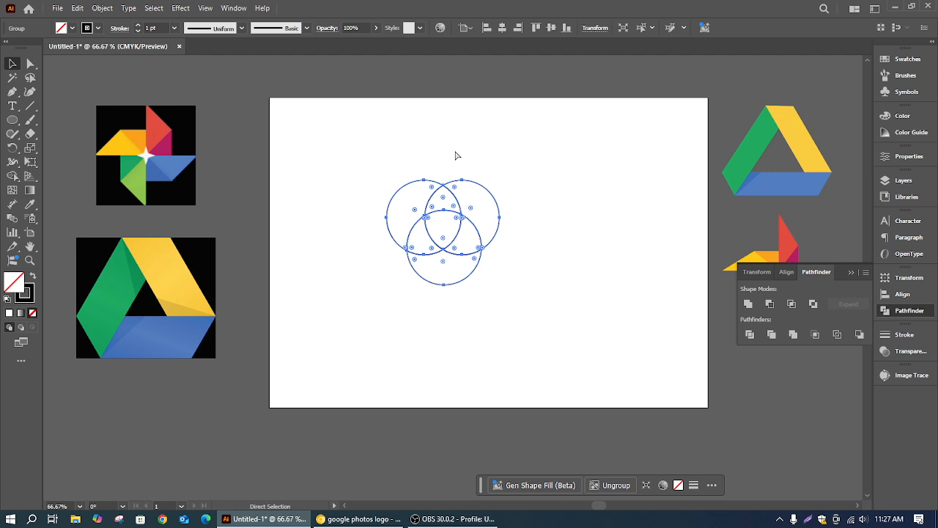
{"action": "key", "text": "ctrl+z"}
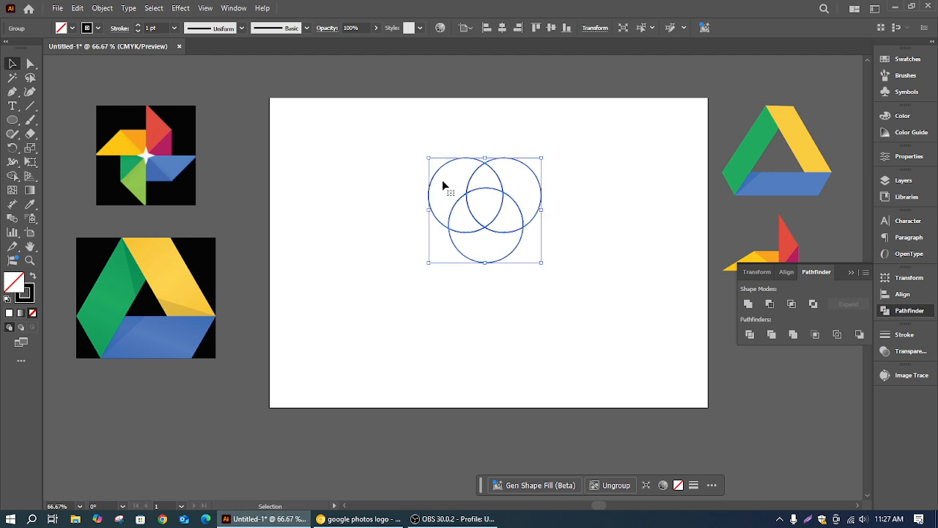
Try to trim the divided circle group with Pathfinder
{"action": "left_click", "coordinate": [772, 336]}
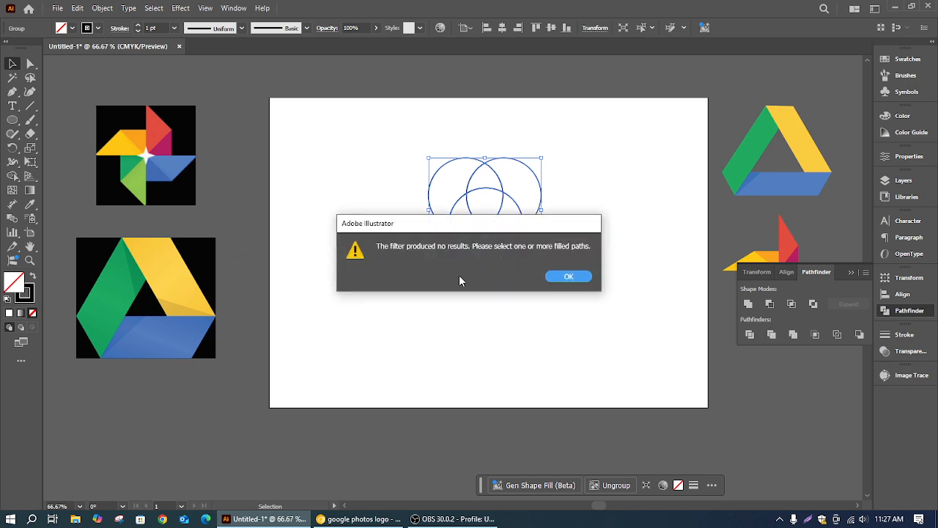
{"action": "left_click", "coordinate": [572, 280]}
{"action": "left_click", "coordinate": [519, 139]}
Crop the circle group with Pathfinder to its central shield shape, move the shield, and undo the move and the crop
{"action": "left_click_drag", "start_coordinate": [408, 134], "coordinate": [559, 268]}
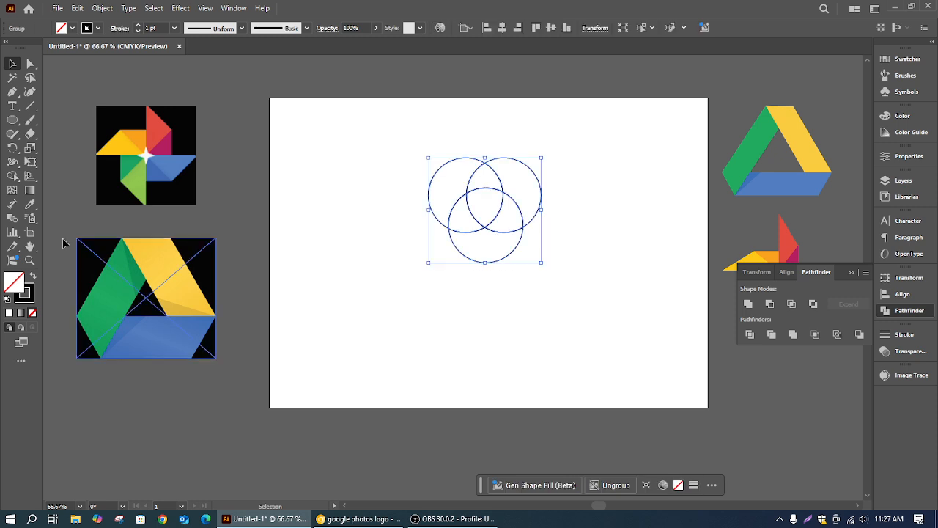
{"action": "left_click", "coordinate": [814, 335]}
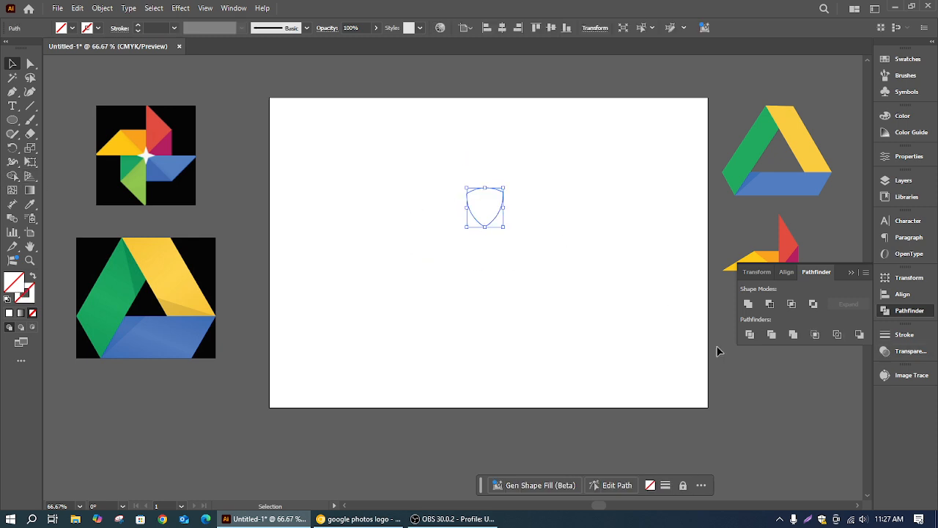
{"action": "left_click", "coordinate": [506, 156]}
{"action": "left_click_drag", "start_coordinate": [409, 162], "coordinate": [543, 249]}
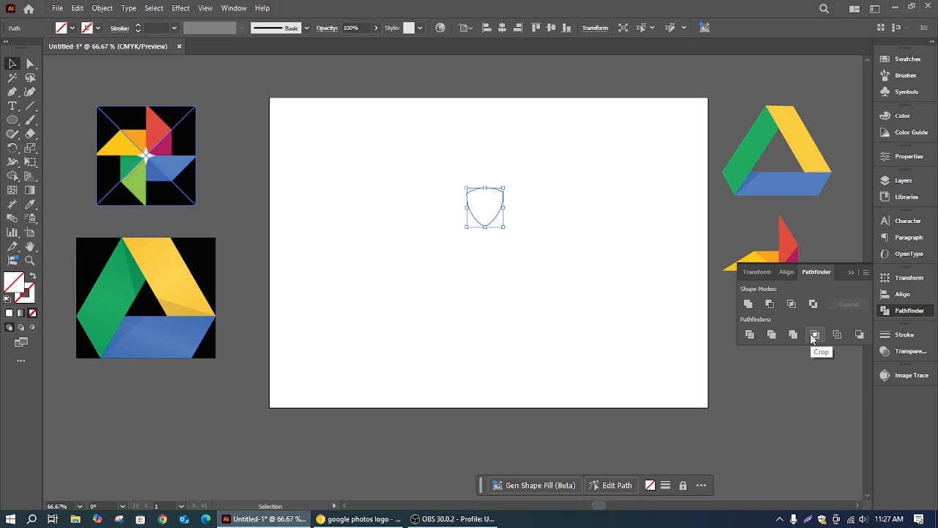
{"action": "left_click_drag", "start_coordinate": [494, 224], "coordinate": [462, 245]}
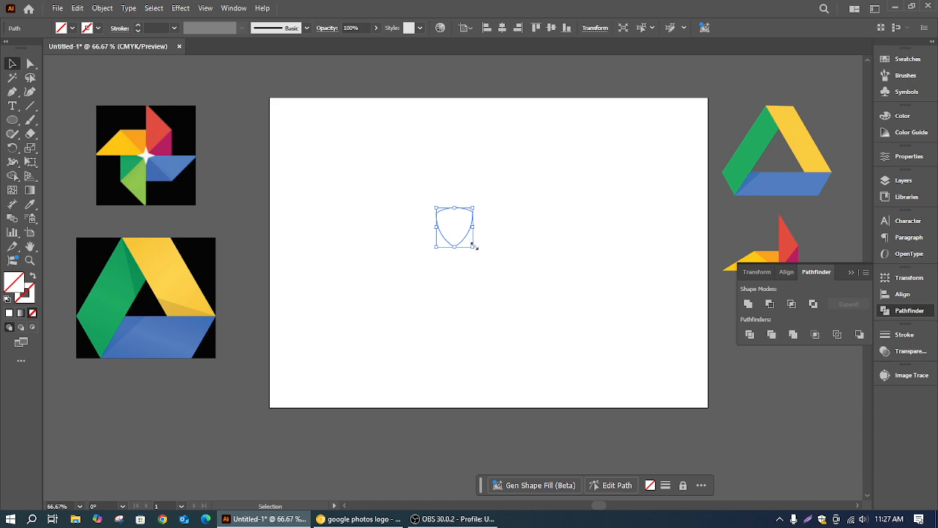
{"action": "key", "text": "ctrl+z"}
{"action": "key", "text": "ctrl+z"}
{"action": "key", "text": "ctrl+z"}
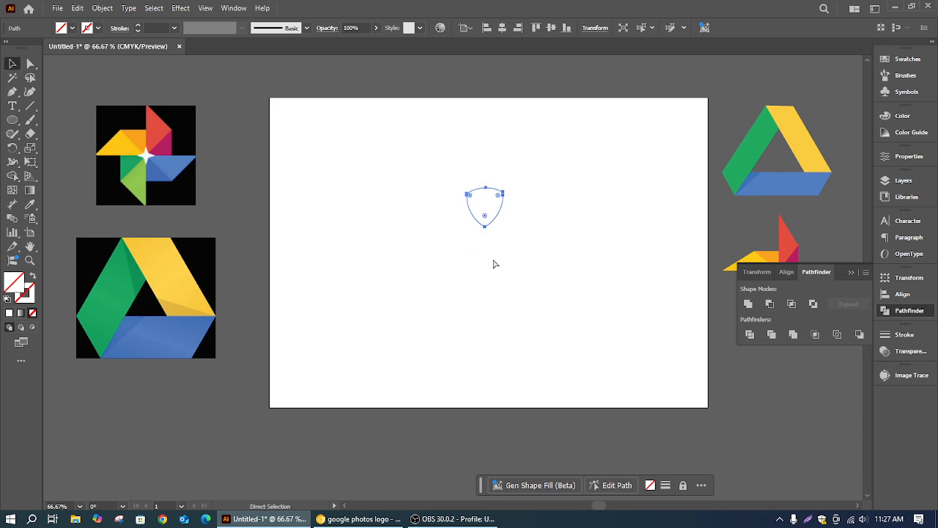
Apply the Pathfinder Outline operation to the three overlapping circles
{"action": "left_click", "coordinate": [841, 335]}
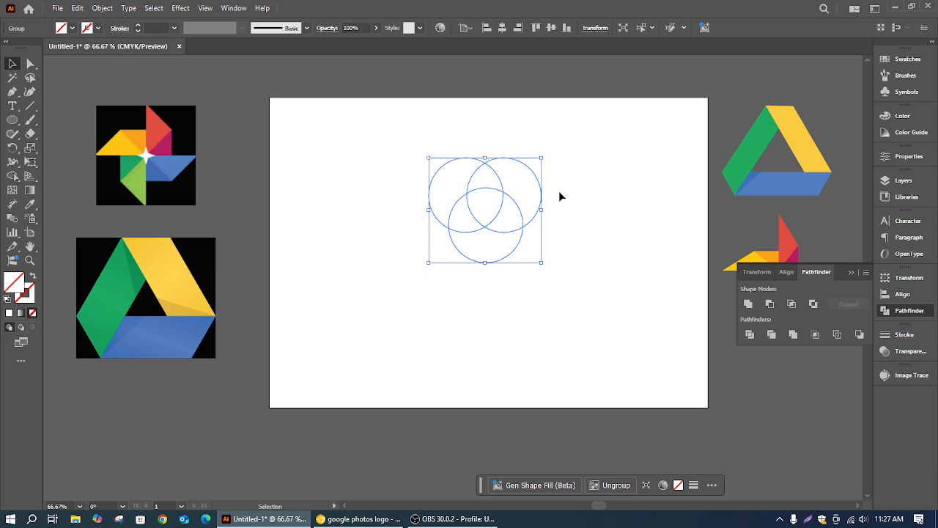
Give the group of three overlapping circles a black stroke
{"action": "left_click", "coordinate": [436, 148]}
{"action": "left_click_drag", "start_coordinate": [547, 251], "coordinate": [548, 253]}
{"action": "left_click", "coordinate": [99, 29]}
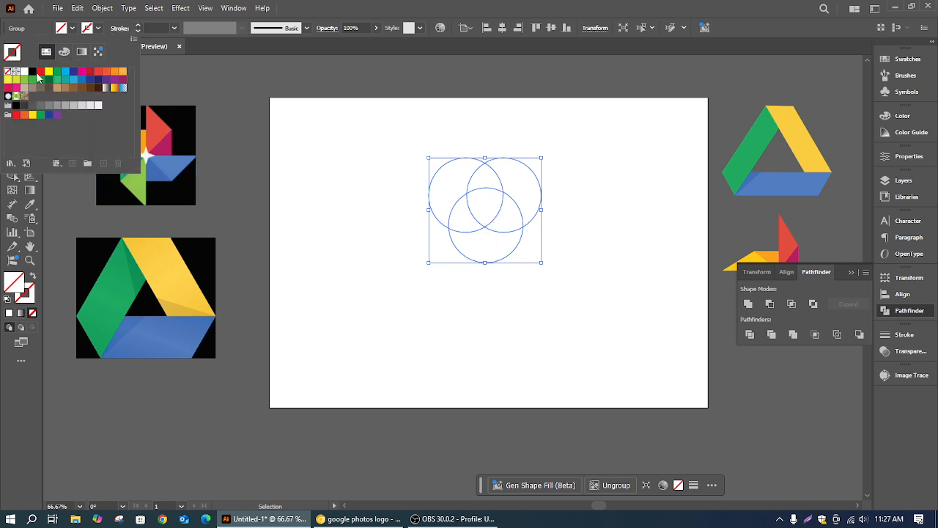
{"action": "left_click", "coordinate": [32, 72]}
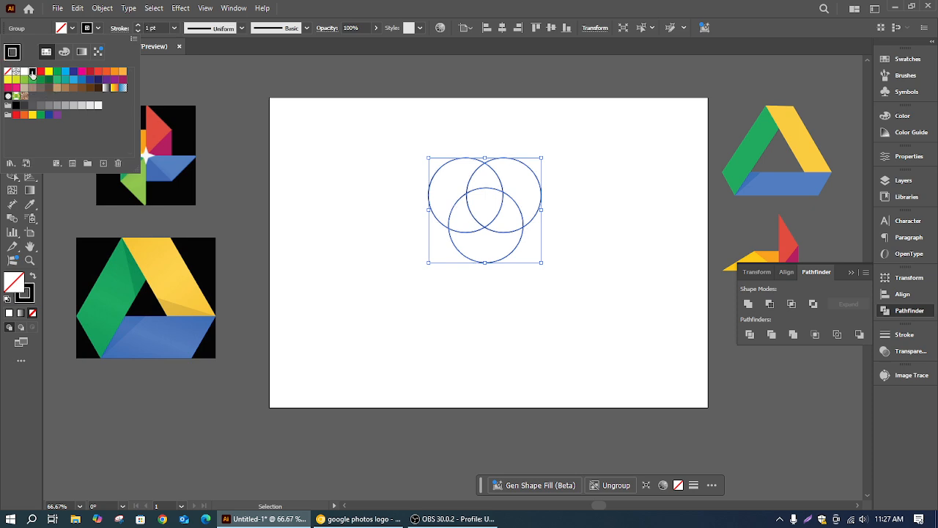
{"action": "left_click", "coordinate": [408, 134]}
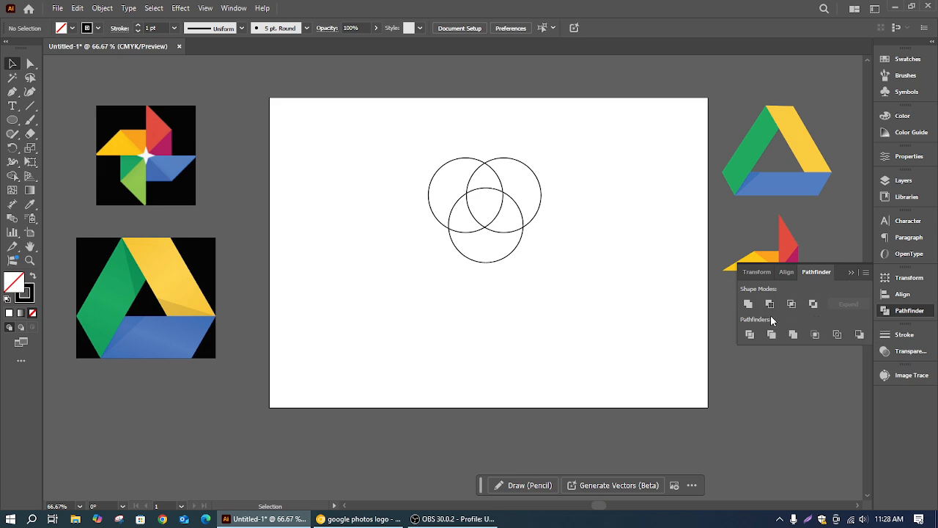
Collapse the Pathfinder panel and delete the group of three overlapping circles from the artboard
{"action": "left_click", "coordinate": [852, 272]}
{"action": "left_click_drag", "start_coordinate": [415, 139], "coordinate": [605, 297]}
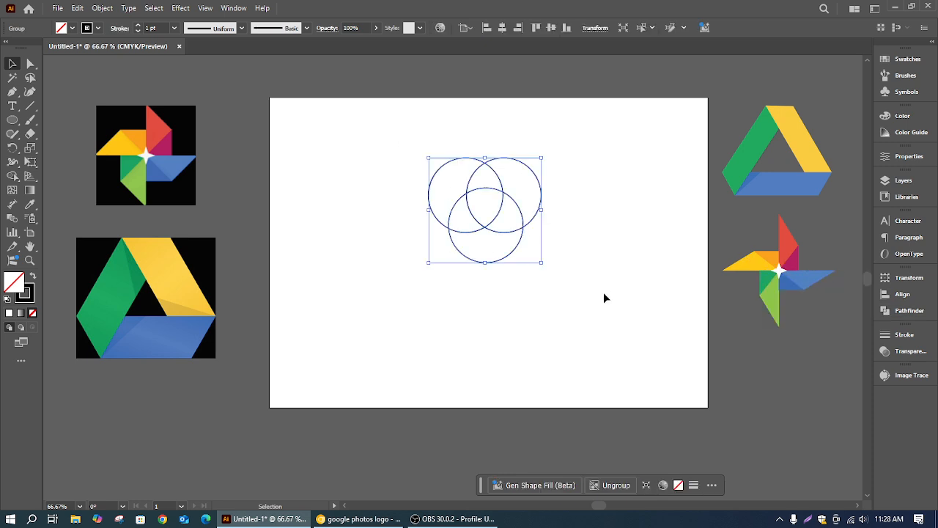
{"action": "key", "text": "Delete"}
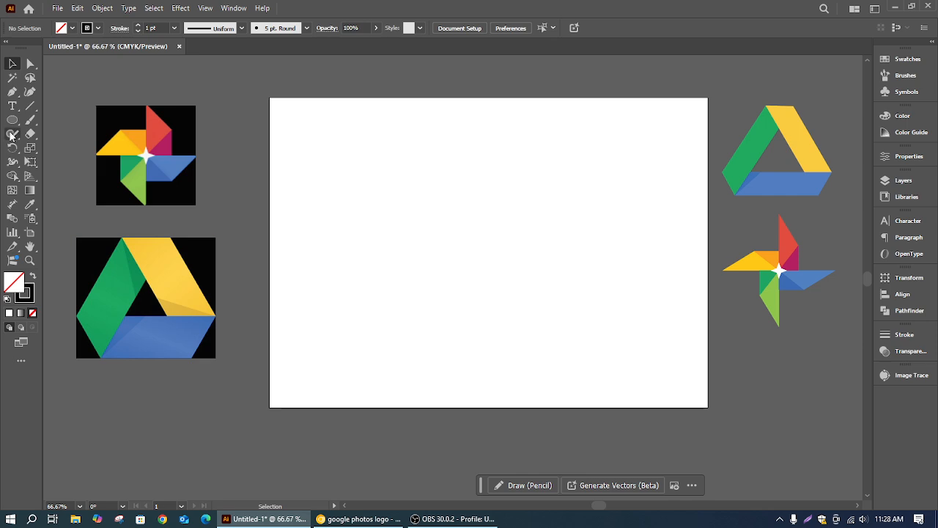
Draw a circle at the artboard's center and scale it from its center to about 4.03 in in diameter
{"action": "left_click", "coordinate": [11, 119]}
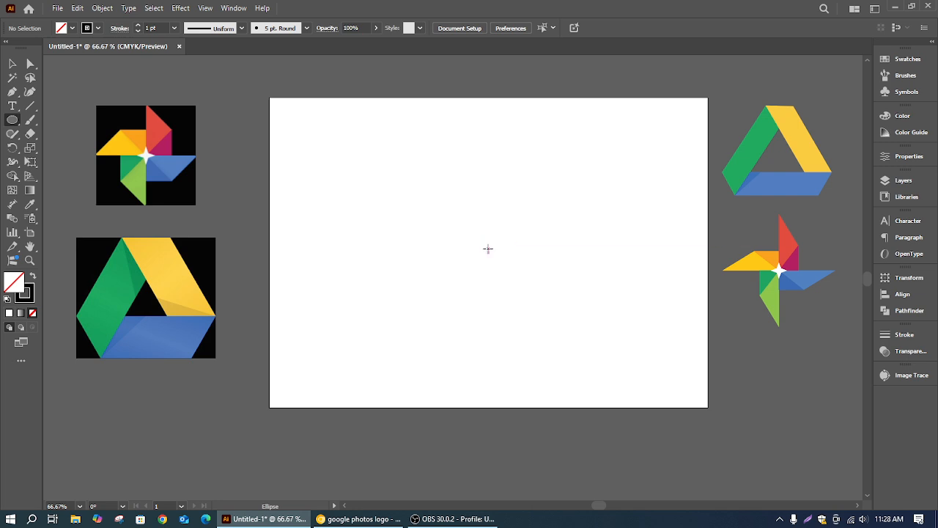
{"action": "left_click_drag", "start_coordinate": [488, 249], "coordinate": [522, 279]}
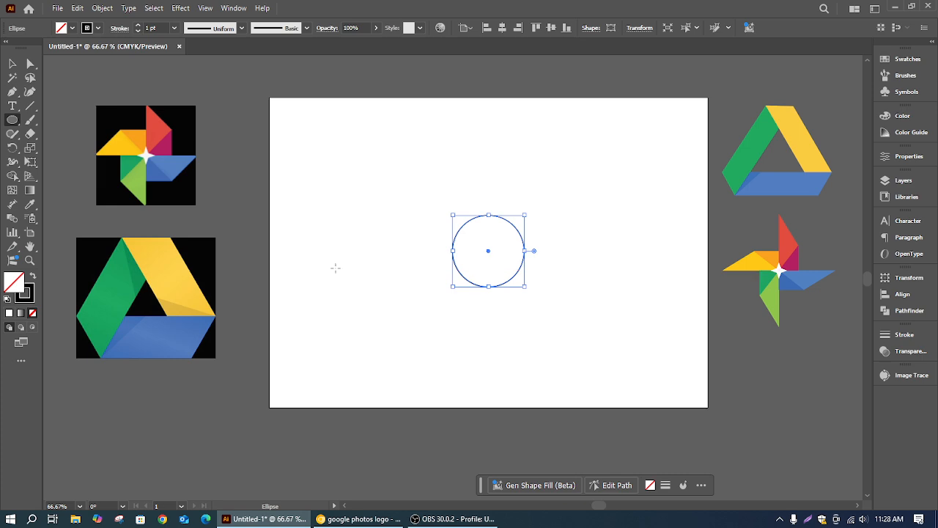
{"action": "left_click_drag", "start_coordinate": [528, 288], "coordinate": [564, 327]}
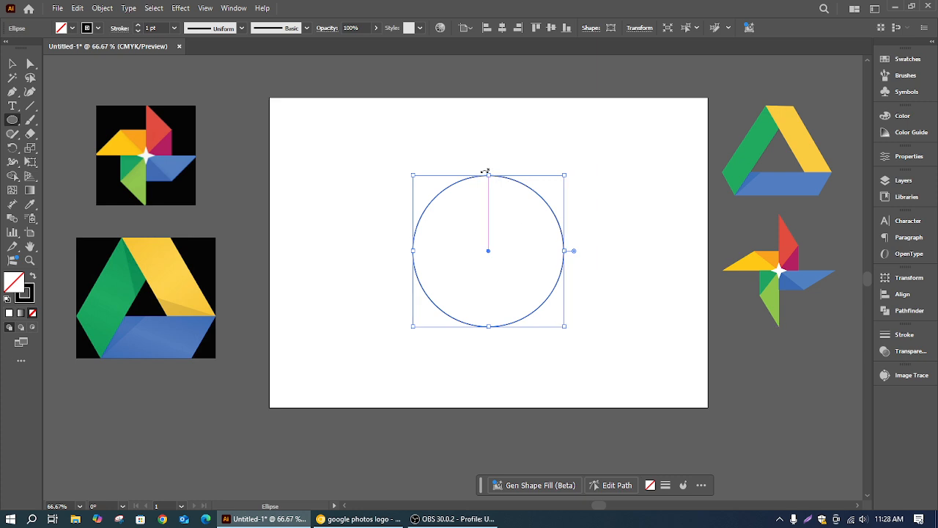
{"action": "left_click", "coordinate": [12, 64]}
{"action": "left_click", "coordinate": [538, 163]}
{"action": "left_click_drag", "start_coordinate": [425, 145], "coordinate": [534, 333]}
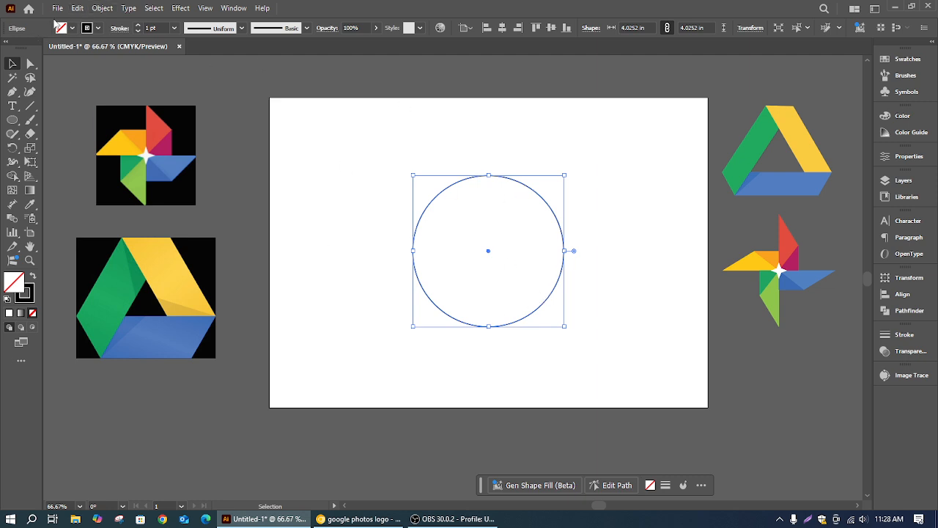
Duplicate the circle in place and scale the copy about its center to about 1.27 in in diameter
{"action": "left_click", "coordinate": [76, 9]}
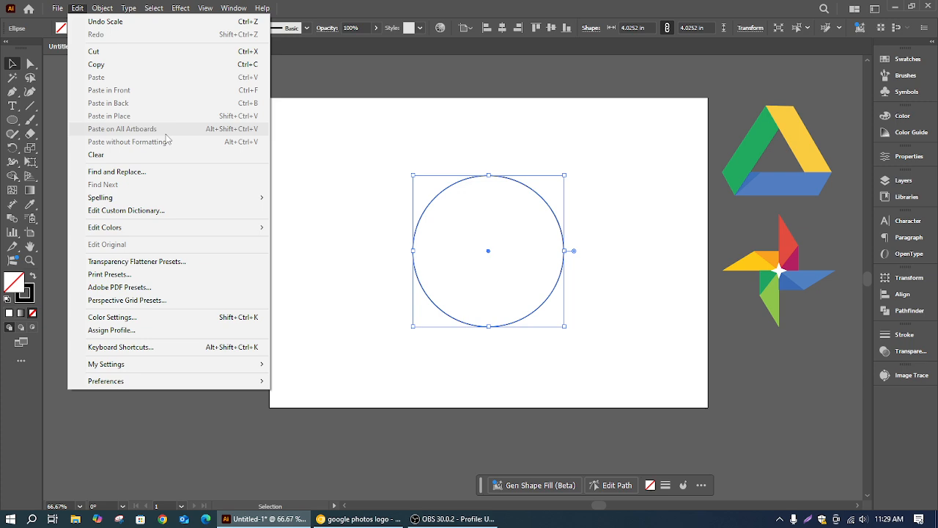
{"action": "left_click", "coordinate": [611, 181]}
{"action": "left_click", "coordinate": [518, 184]}
{"action": "key", "text": "a"}
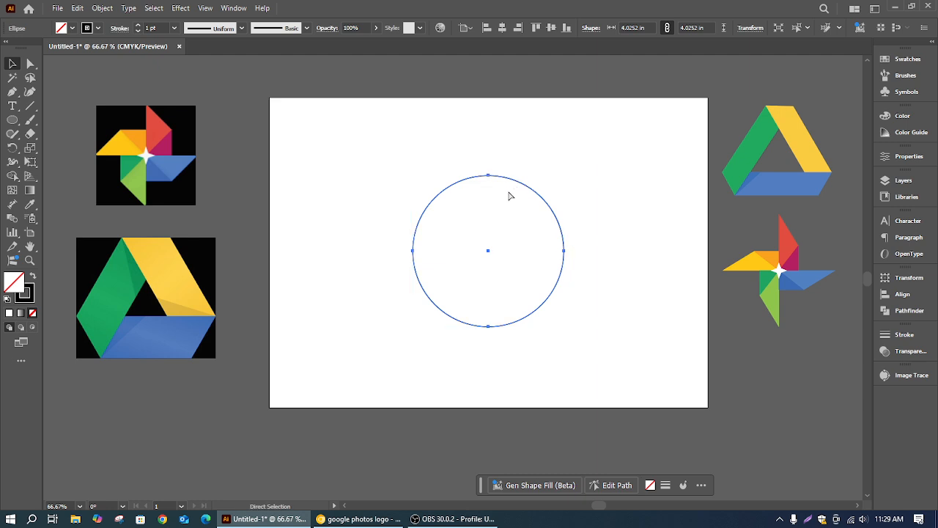
{"action": "key", "text": "v"}
{"action": "left_click_drag", "start_coordinate": [564, 326], "coordinate": [527, 275]}
{"action": "left_click", "coordinate": [638, 161]}
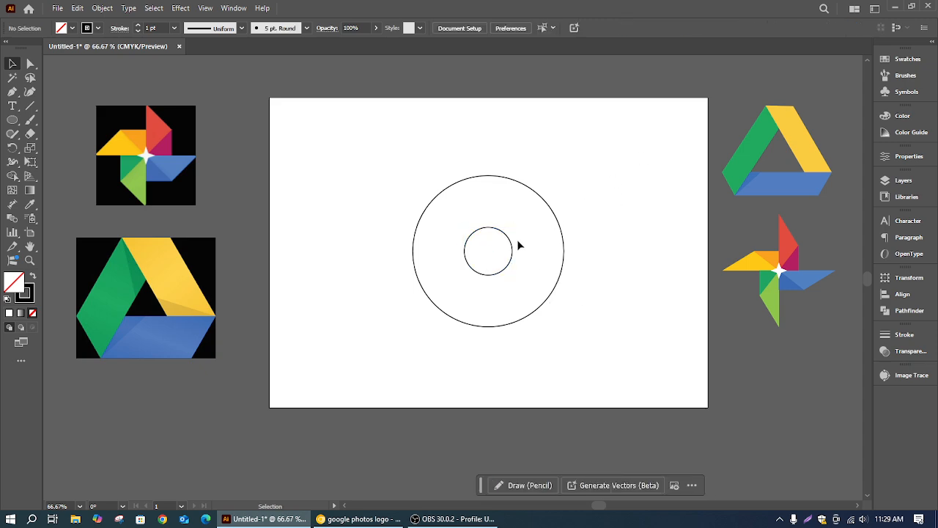
Duplicate the small circle in place and scale the copy slightly smaller about the same center
{"action": "left_click", "coordinate": [514, 263]}
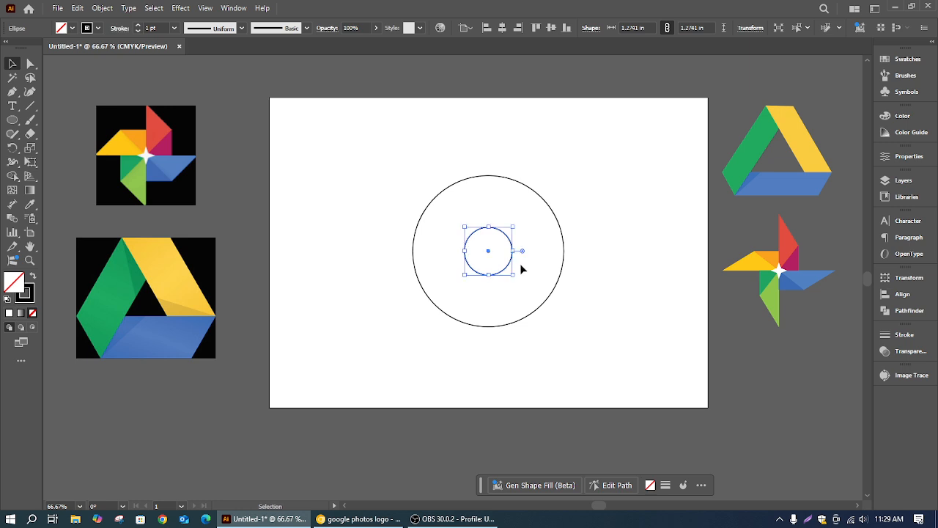
{"action": "left_click_drag", "start_coordinate": [513, 275], "coordinate": [509, 270]}
{"action": "left_click", "coordinate": [638, 154]}
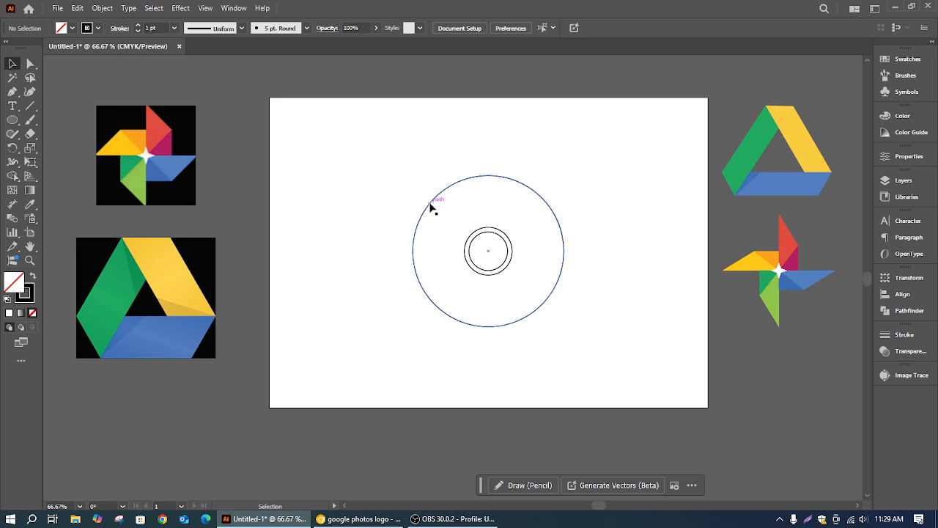
Draw a horizontal line from the top point of the middle circle out past the large circle's right edge, and select it
{"action": "left_click_drag", "start_coordinate": [425, 160], "coordinate": [547, 310]}
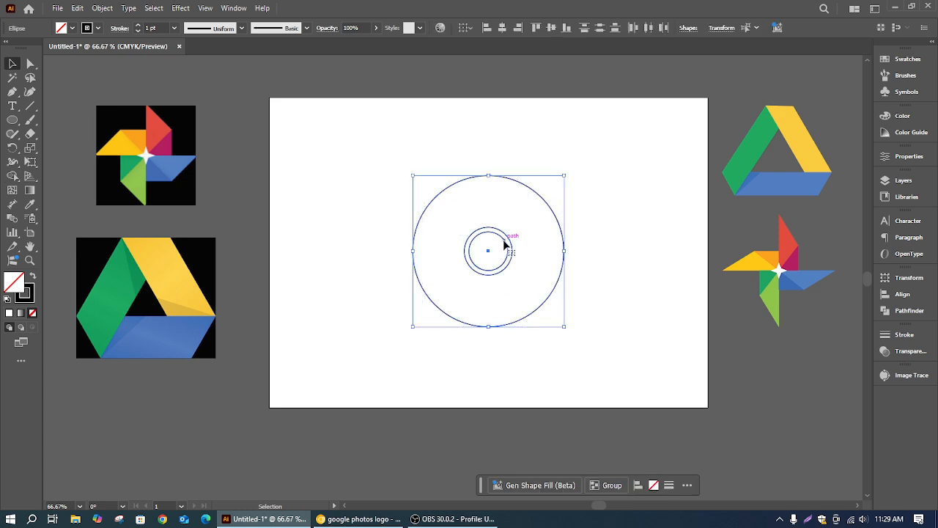
{"action": "scroll", "coordinate": [545, 288], "scroll_direction": "up", "scroll_amount": 1}
{"action": "key", "text": "space"}
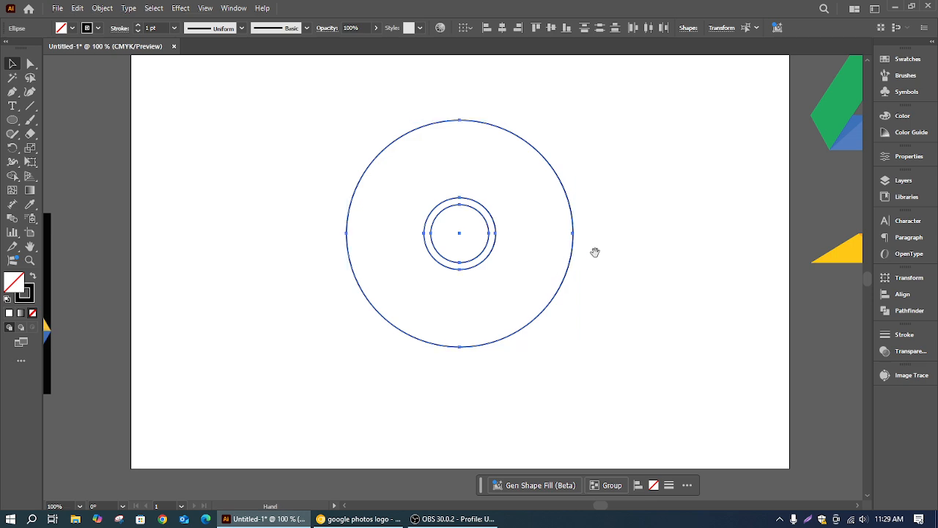
{"action": "left_click_drag", "start_coordinate": [615, 249], "coordinate": [615, 280]}
{"action": "left_click", "coordinate": [608, 195]}
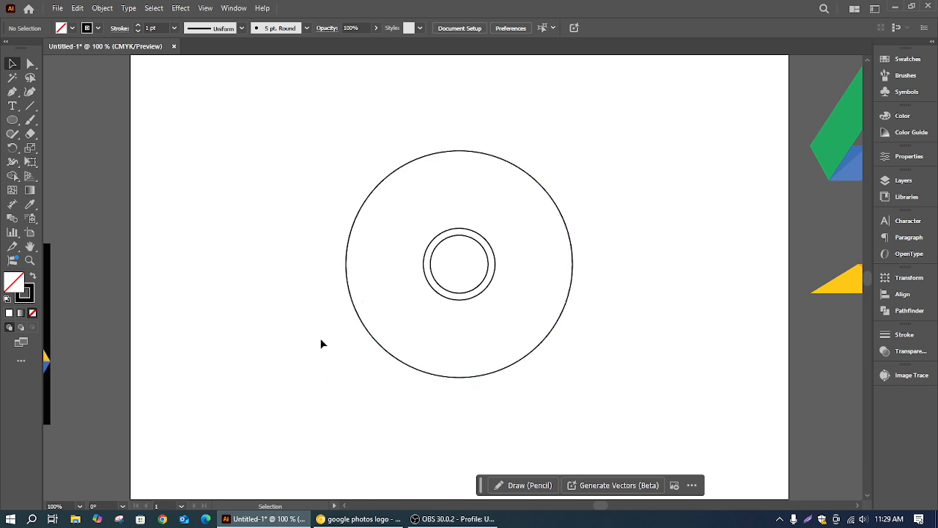
{"action": "left_click", "coordinate": [30, 105]}
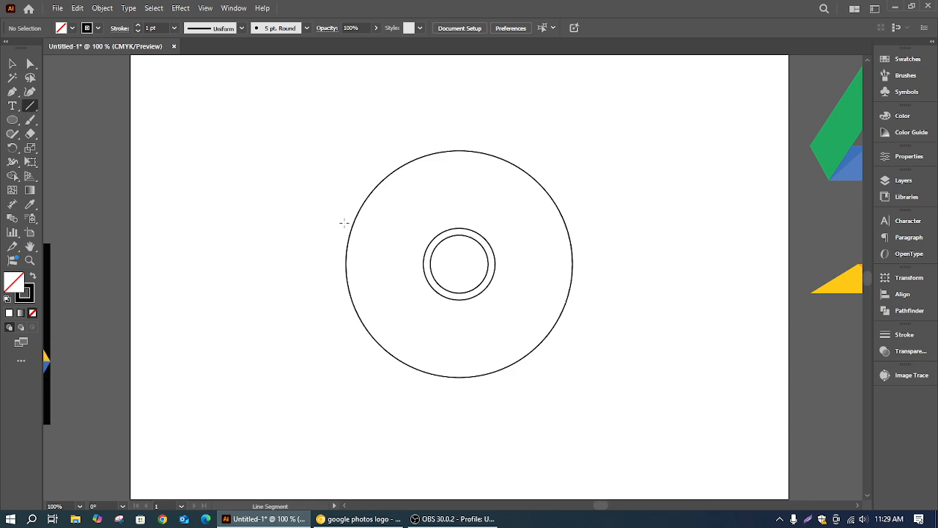
{"action": "left_click_drag", "start_coordinate": [459, 227], "coordinate": [702, 228]}
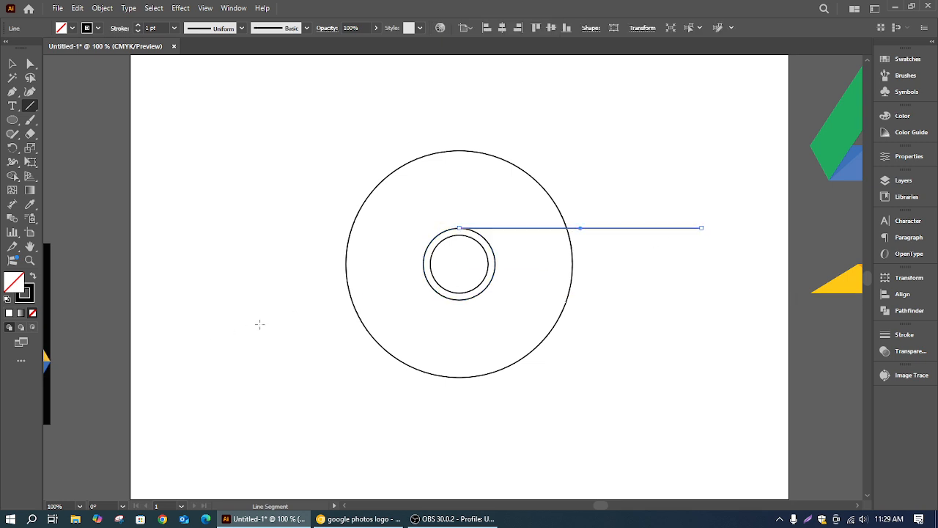
{"action": "left_click", "coordinate": [11, 63]}
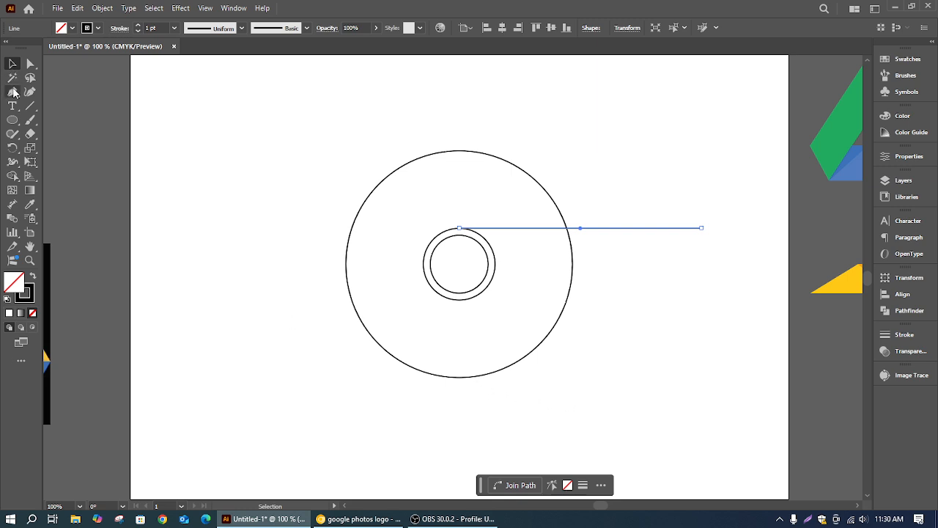
{"action": "left_click", "coordinate": [573, 197]}
{"action": "left_click", "coordinate": [651, 228]}
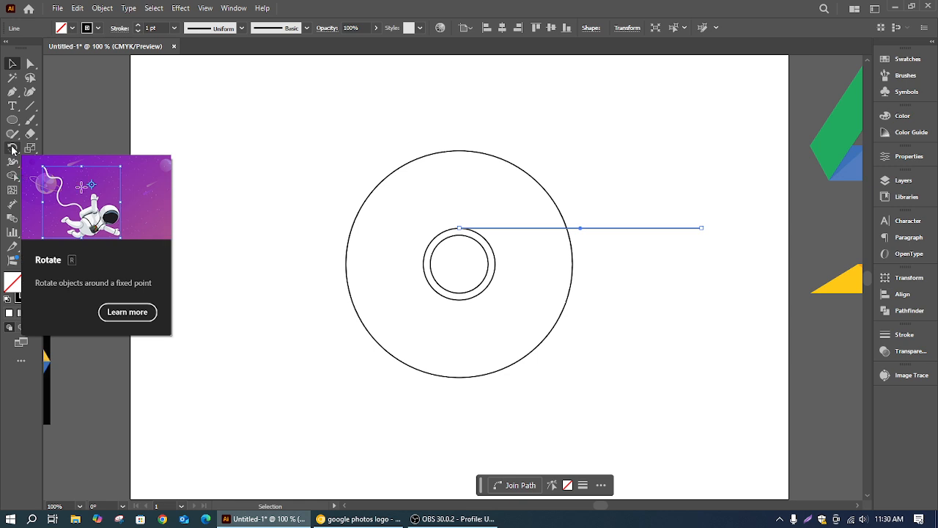
{"action": "left_click", "coordinate": [11, 149]}
{"action": "double_click", "coordinate": [12, 149]}
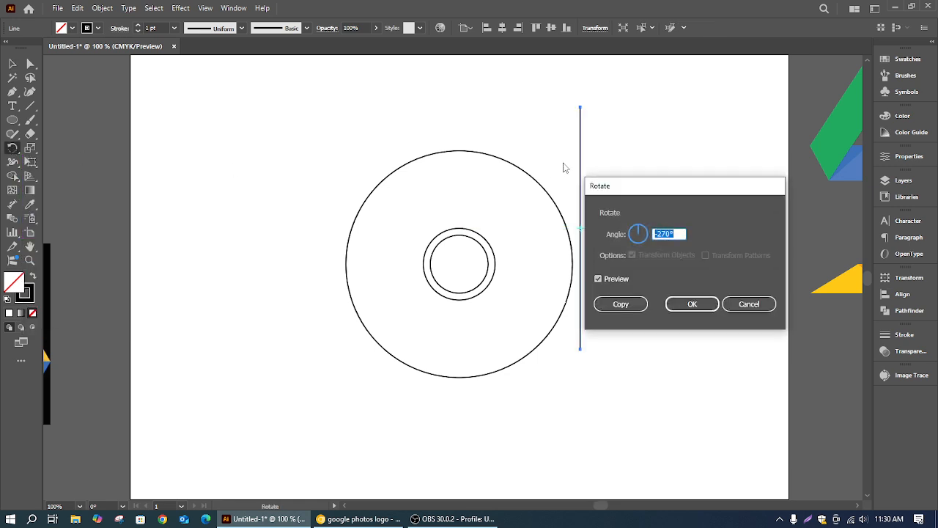
{"action": "left_click_drag", "start_coordinate": [685, 189], "coordinate": [781, 193]}
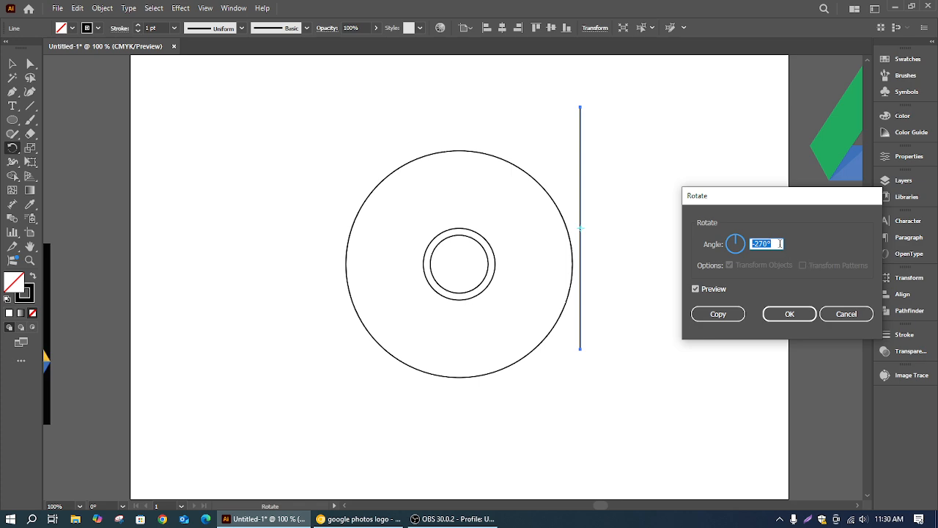
{"action": "type", "text": "1"}
{"action": "left_click", "coordinate": [696, 288]}
{"action": "left_click", "coordinate": [696, 289]}
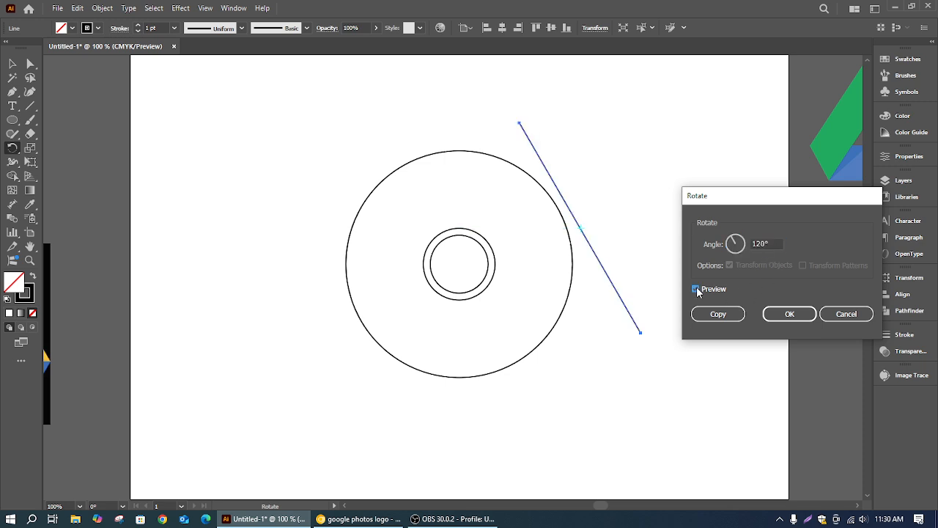
{"action": "left_click", "coordinate": [753, 244]}
{"action": "type", "text": "-"}
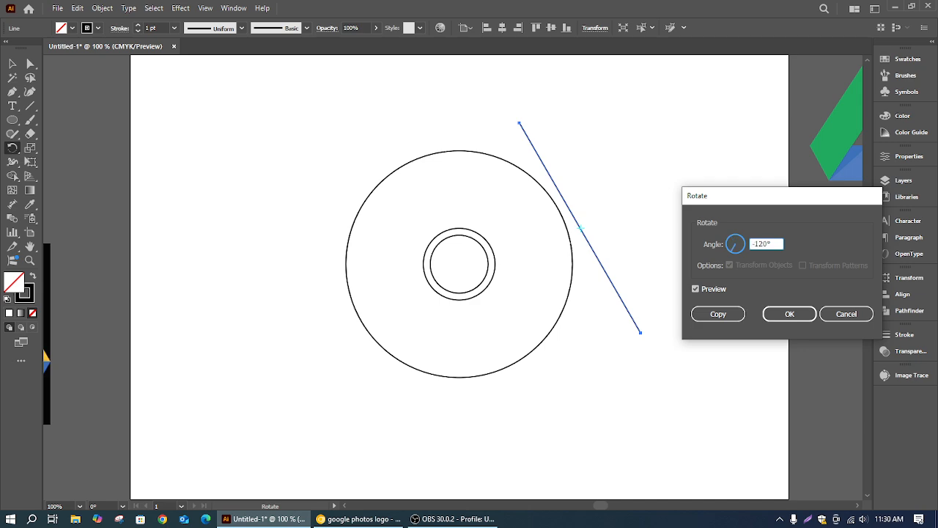
{"action": "left_click", "coordinate": [849, 314]}
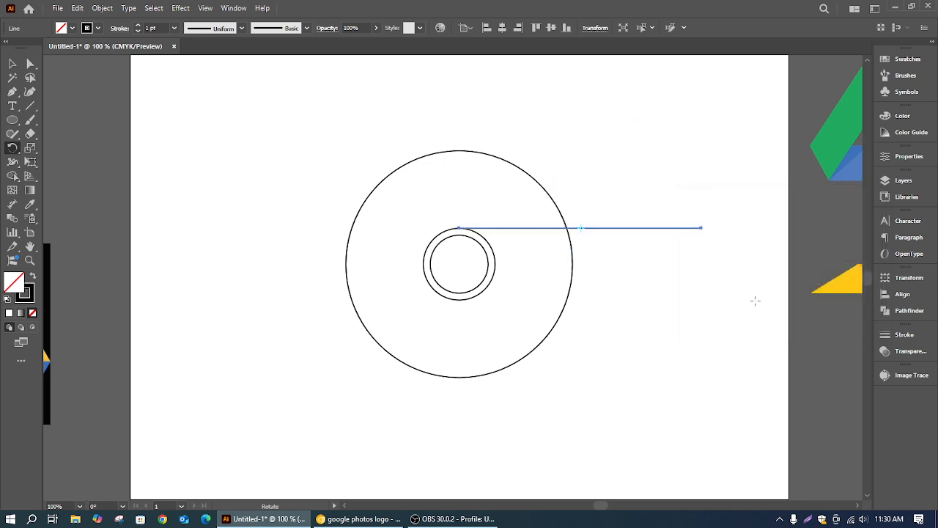
Make a copy of the horizontal line rotated 120° around the center of the circles
{"action": "left_click", "coordinate": [459, 264], "text": "alt"}
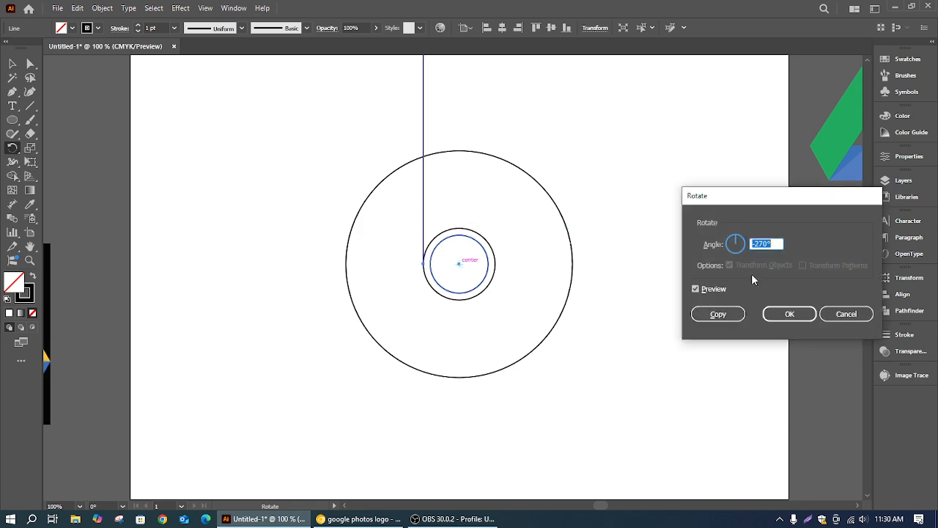
{"action": "left_click_drag", "start_coordinate": [767, 246], "coordinate": [748, 253]}
{"action": "type", "text": "-120"}
{"action": "left_click", "coordinate": [701, 289]}
{"action": "left_click", "coordinate": [701, 288]}
{"action": "left_click", "coordinate": [701, 288]}
{"action": "left_click", "coordinate": [701, 288]}
{"action": "left_click", "coordinate": [701, 288]}
{"action": "left_click", "coordinate": [757, 244]}
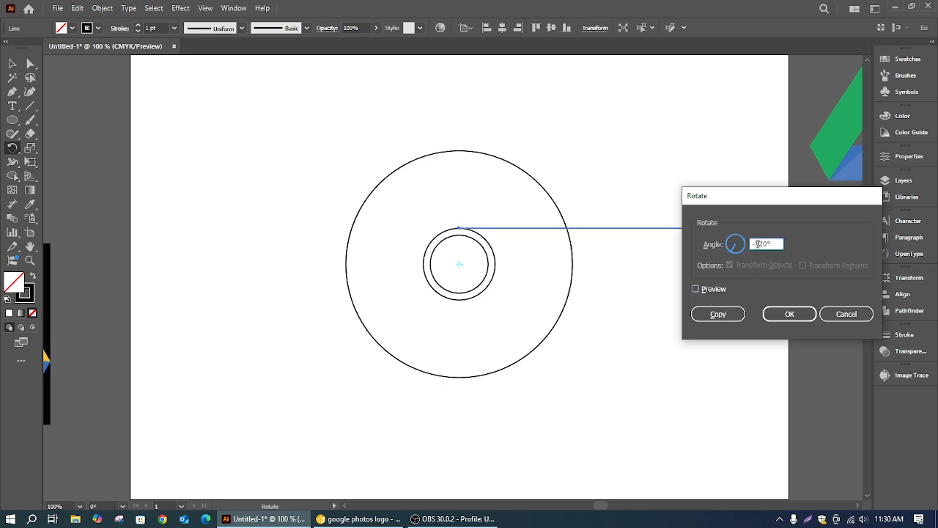
{"action": "key", "text": "BackSpace"}
{"action": "left_click", "coordinate": [703, 289]}
{"action": "left_click", "coordinate": [702, 289]}
{"action": "left_click", "coordinate": [703, 289]}
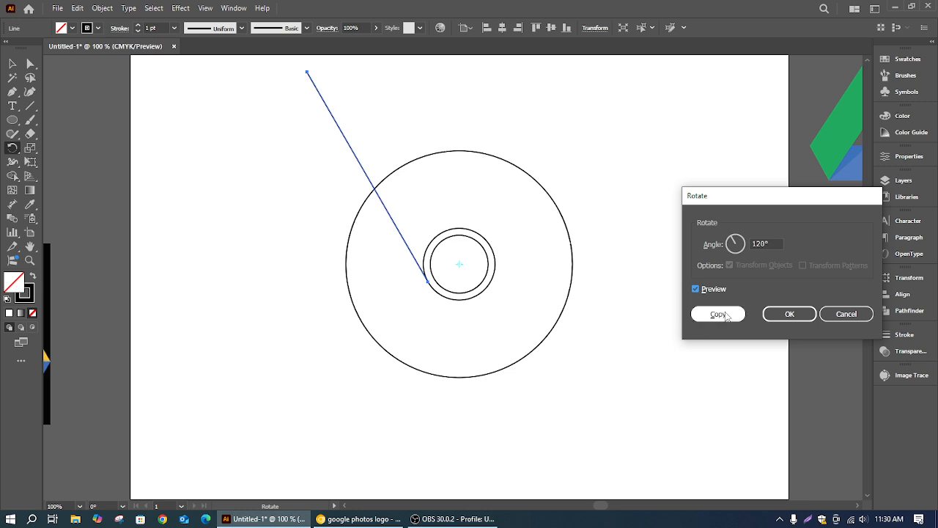
{"action": "left_click", "coordinate": [719, 314]}
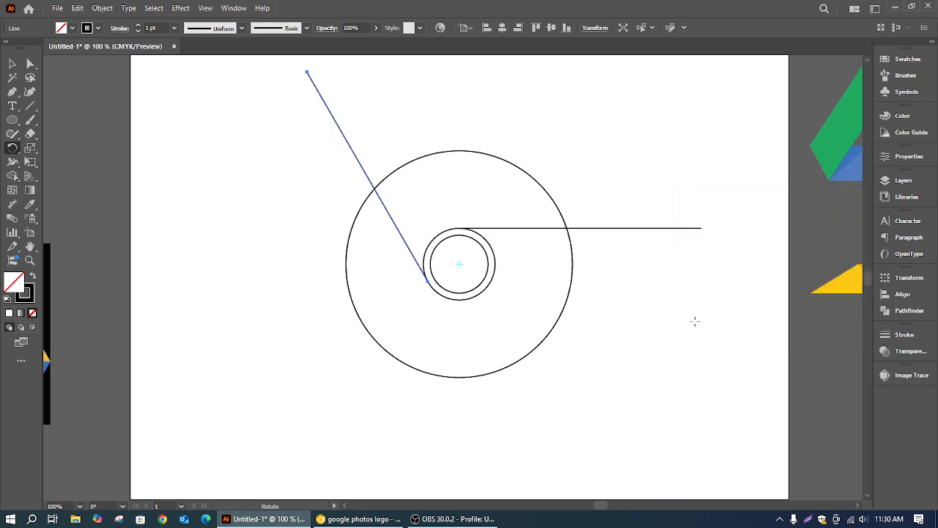
Join the two lines into a closed shape with the Pen tool, adding one corner point above the horizontal line's outer end
{"action": "scroll", "coordinate": [426, 313], "scroll_direction": "up", "scroll_amount": 1}
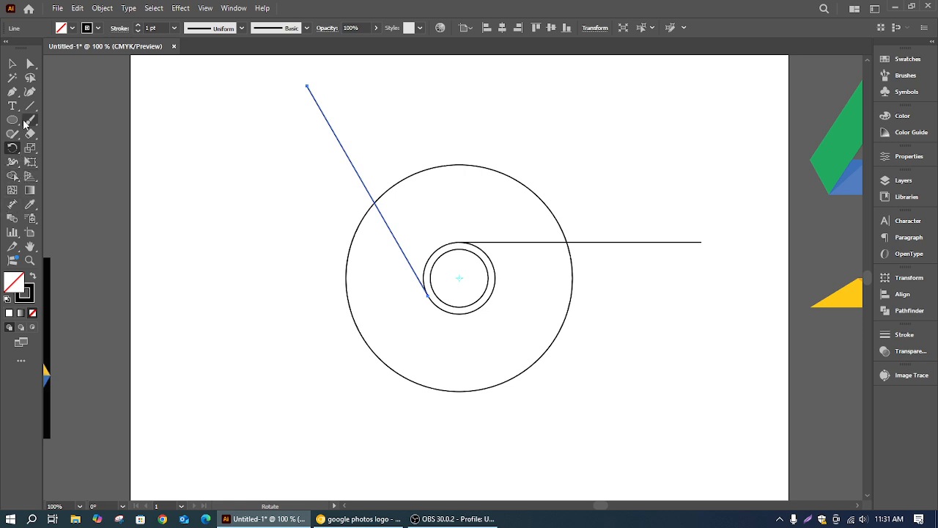
{"action": "left_click", "coordinate": [12, 91]}
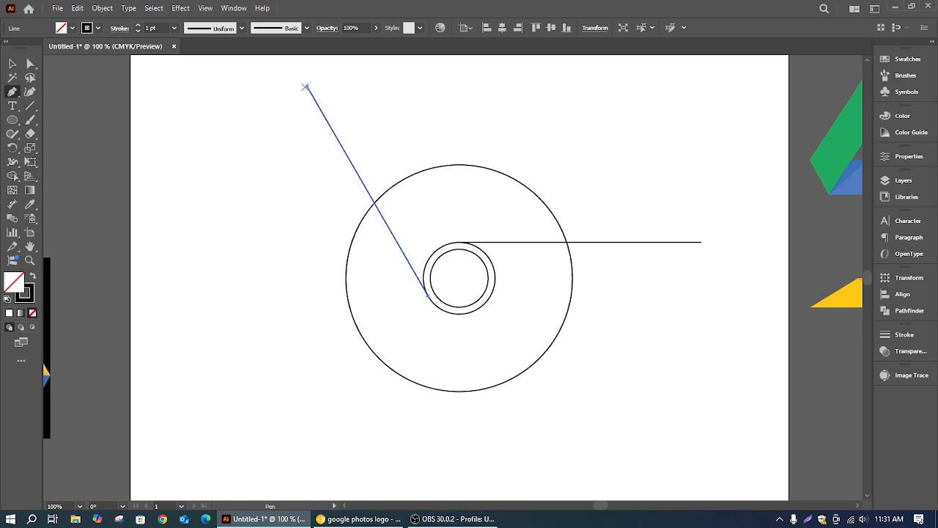
{"action": "left_click", "coordinate": [682, 164]}
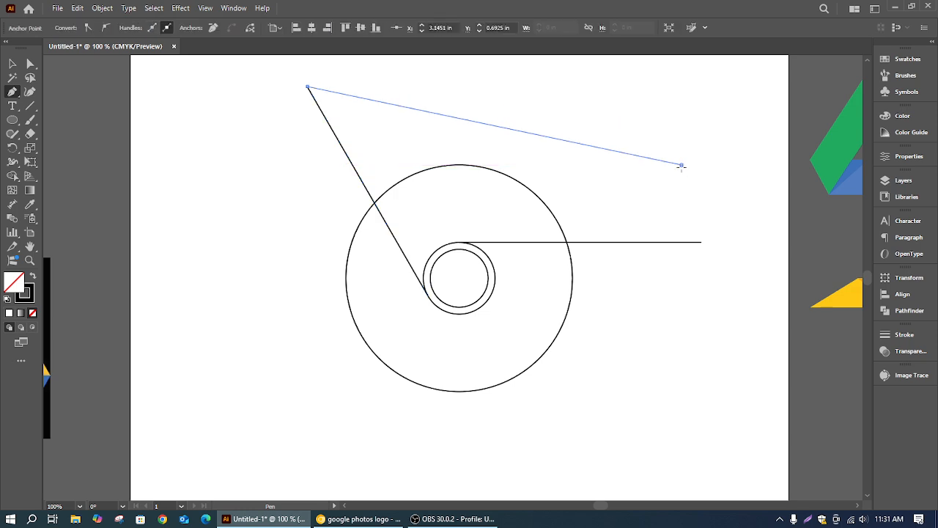
{"action": "left_click", "coordinate": [702, 242]}
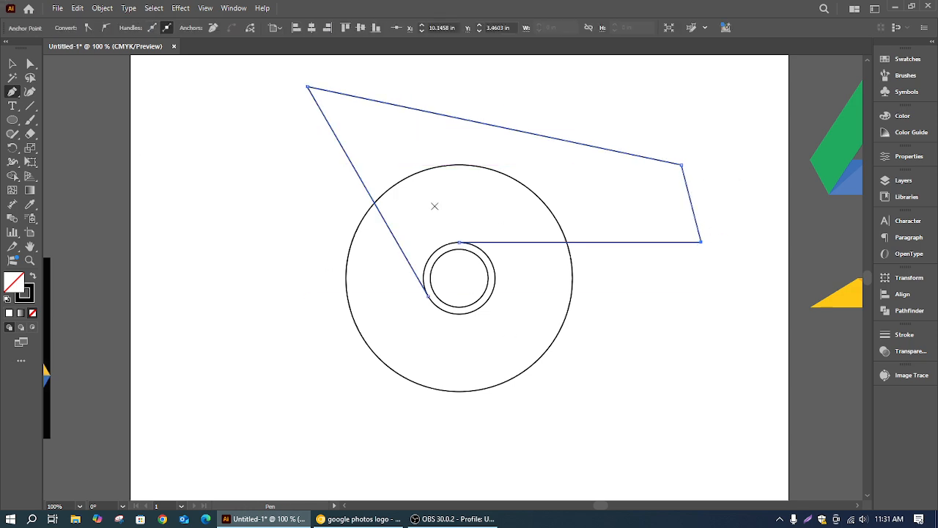
{"action": "left_click", "coordinate": [459, 242]}
{"action": "left_click", "coordinate": [428, 296]}
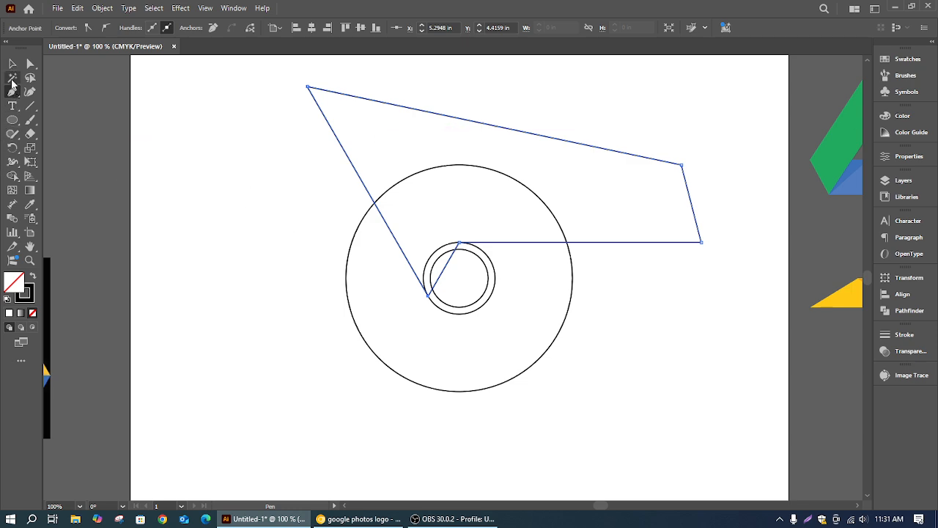
Select the closed line shape together with the large circle and show the Pathfinder operations
{"action": "left_click", "coordinate": [12, 63]}
{"action": "left_click_drag", "start_coordinate": [583, 92], "coordinate": [362, 232]}
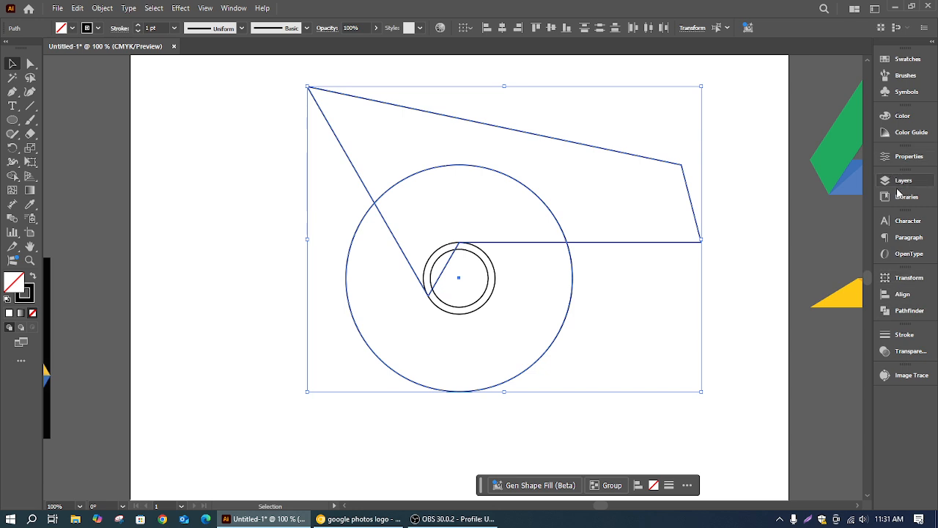
{"action": "left_click", "coordinate": [900, 312]}
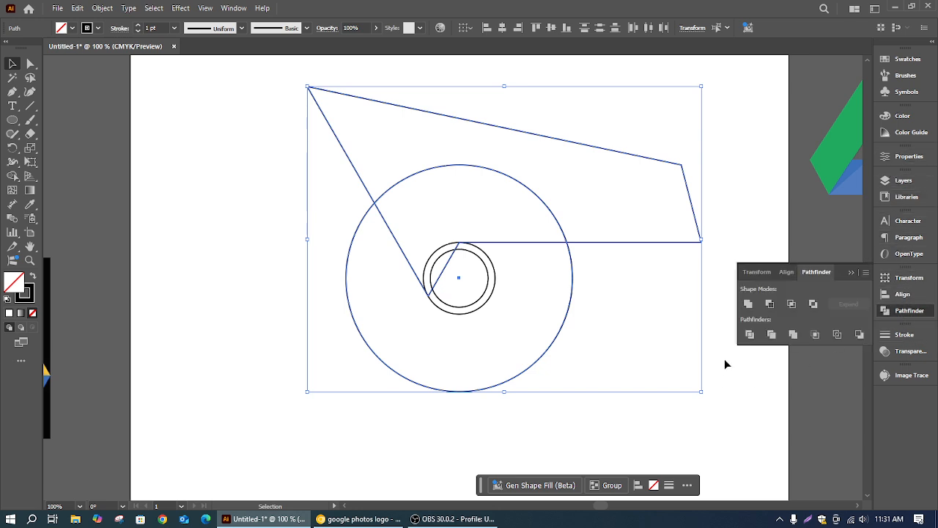
Try Unite, and Divide followed by Minus Front, on the two selected shapes, undoing each attempt
{"action": "left_click", "coordinate": [749, 304]}
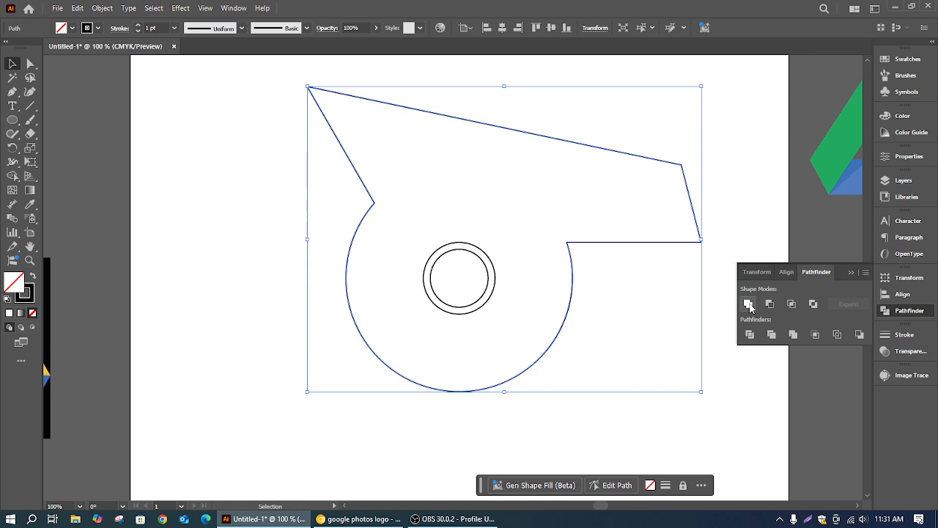
{"action": "key", "text": "ctrl+z"}
{"action": "left_click", "coordinate": [749, 335]}
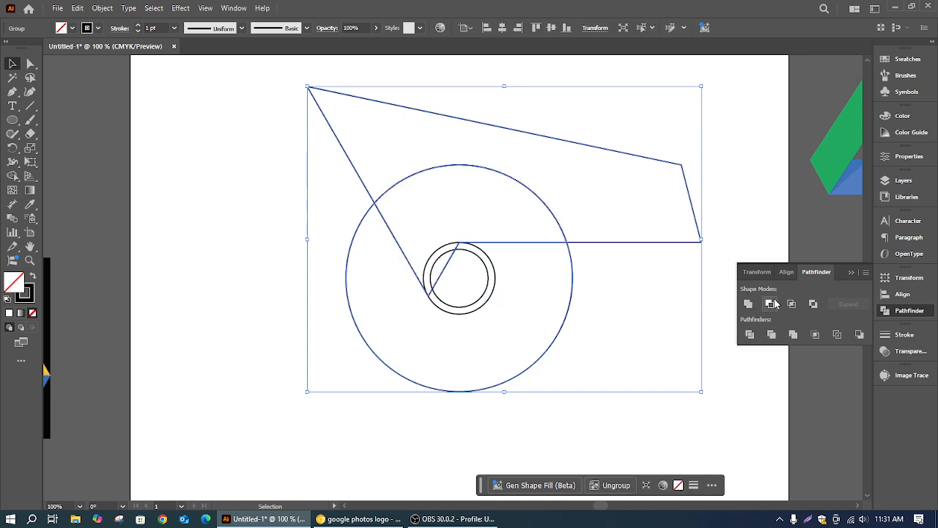
{"action": "left_click", "coordinate": [769, 306]}
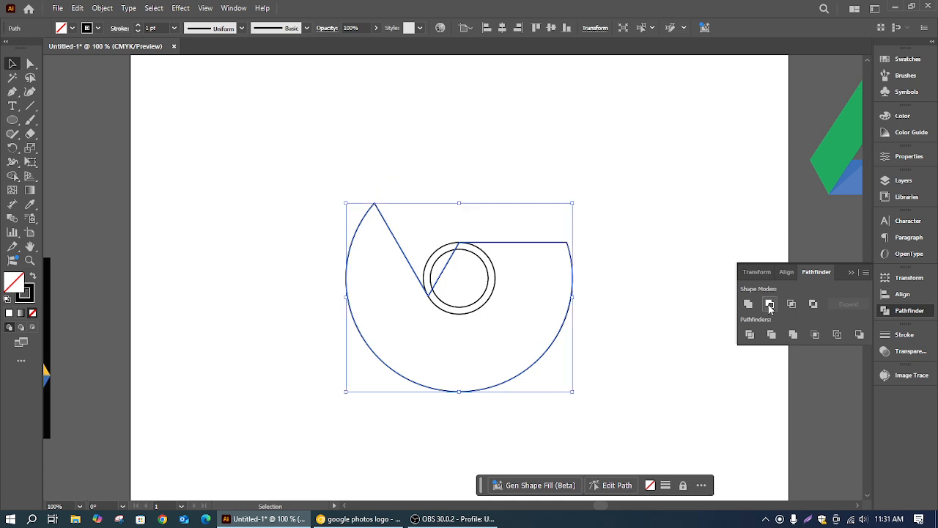
{"action": "key", "text": "ctrl+z"}
{"action": "key", "text": "ctrl+z"}
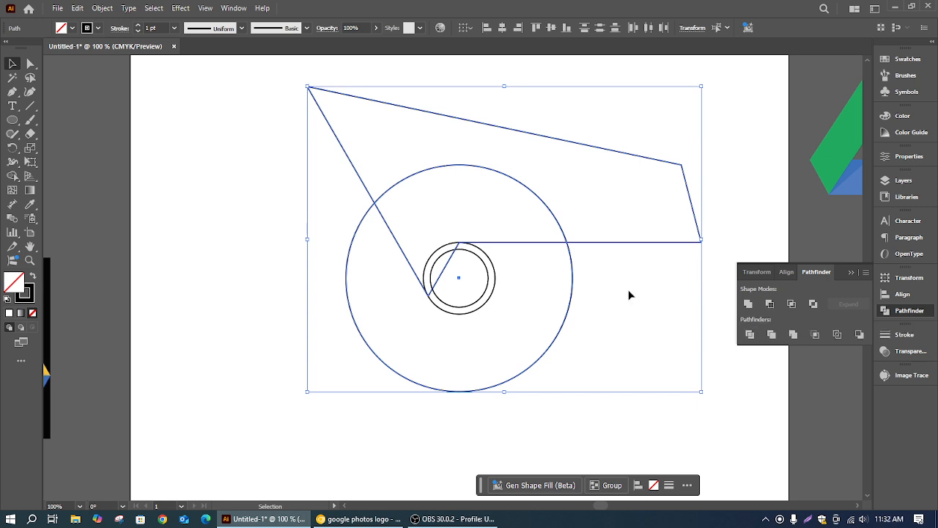
Reselect the closed line shape and large circle, try Minus Front and Unite on them, and undo both
{"action": "left_click", "coordinate": [582, 225]}
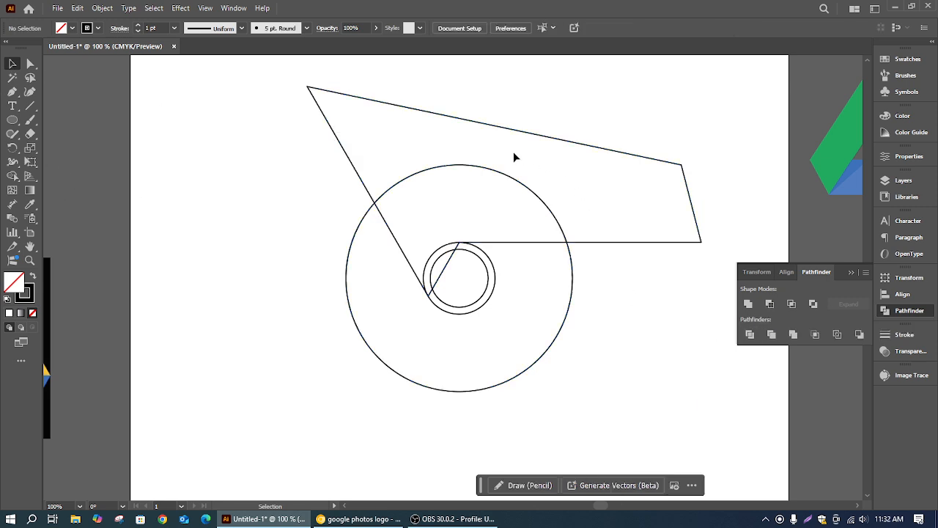
{"action": "left_click_drag", "start_coordinate": [505, 170], "coordinate": [492, 193]}
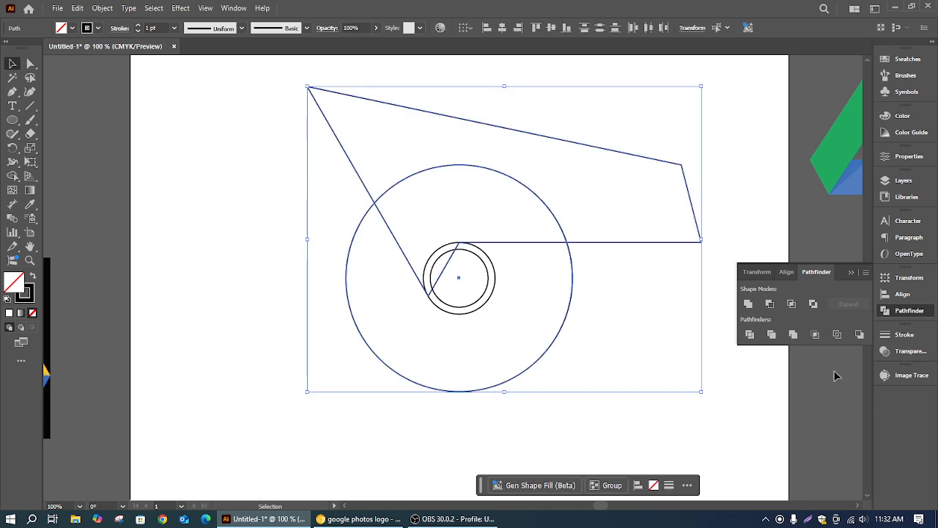
{"action": "left_click", "coordinate": [770, 304]}
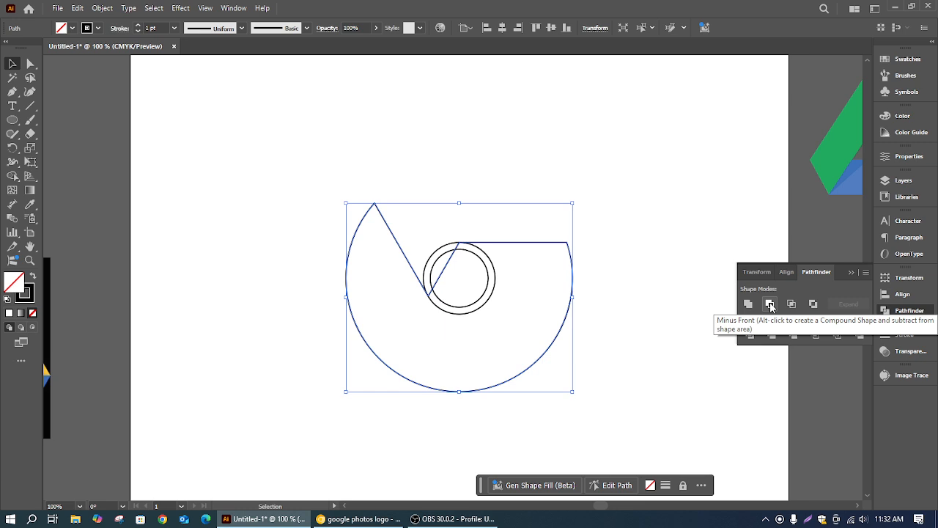
{"action": "key", "text": "ctrl+z"}
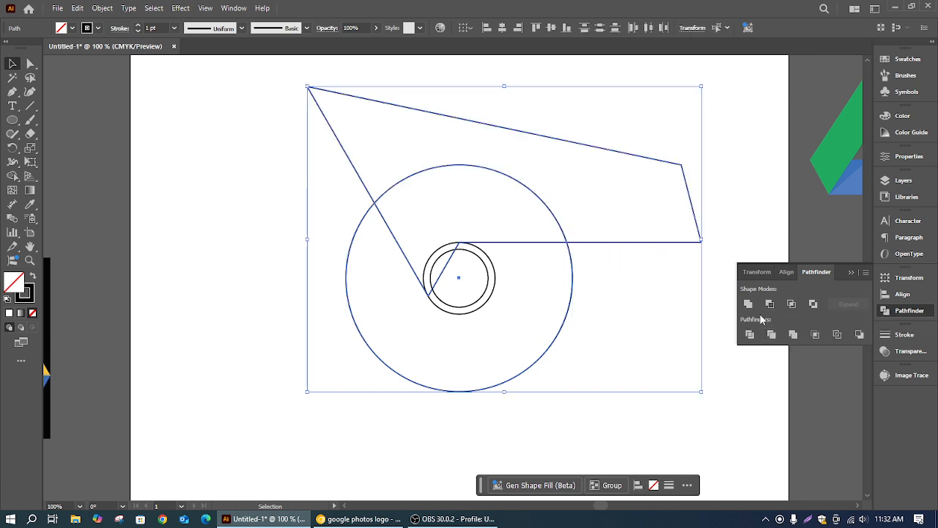
{"action": "left_click", "coordinate": [749, 305]}
{"action": "key", "text": "ctrl+z"}
Divide the closed line shape and large circle, and apply Minus Back to keep only the upper sector where they overlap
{"action": "left_click", "coordinate": [749, 334]}
{"action": "left_click", "coordinate": [771, 335]}
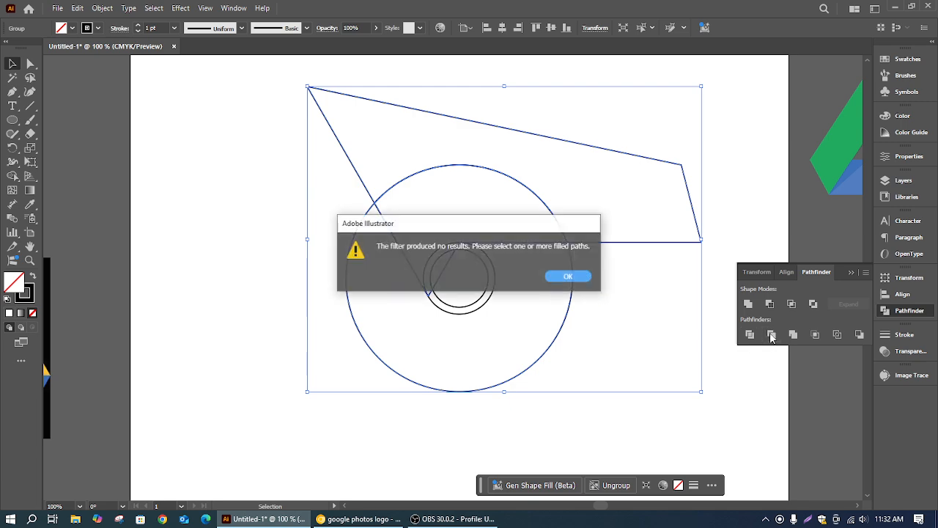
{"action": "key", "text": "Return"}
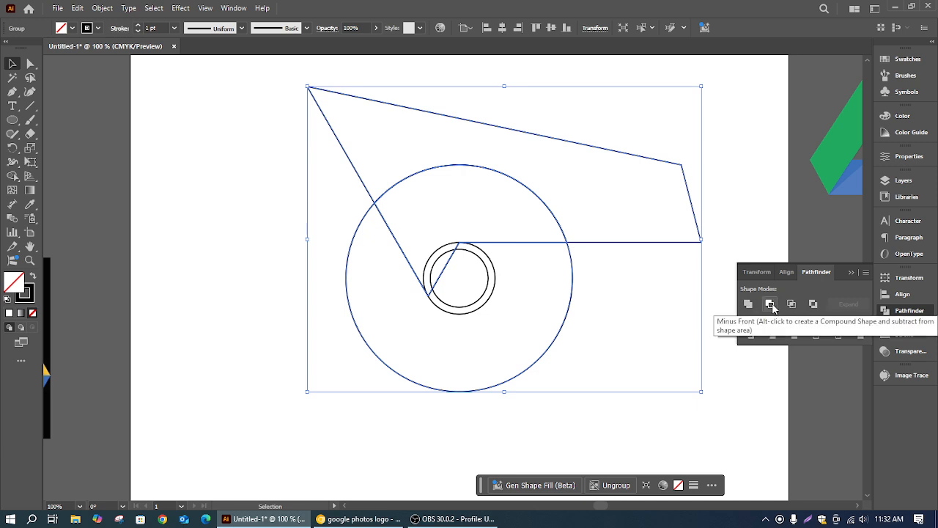
{"action": "left_click", "coordinate": [772, 305]}
{"action": "key", "text": "ctrl+z"}
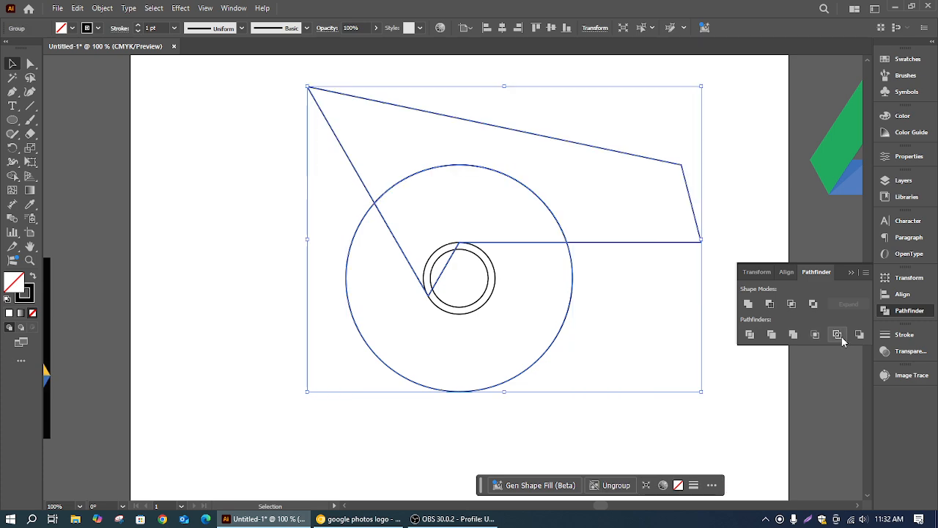
{"action": "left_click", "coordinate": [861, 335]}
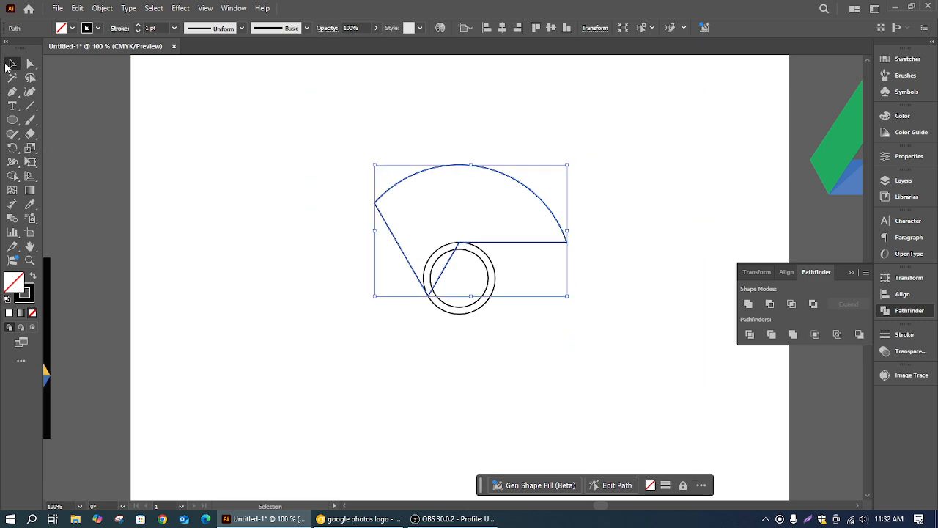
{"action": "left_click", "coordinate": [195, 97]}
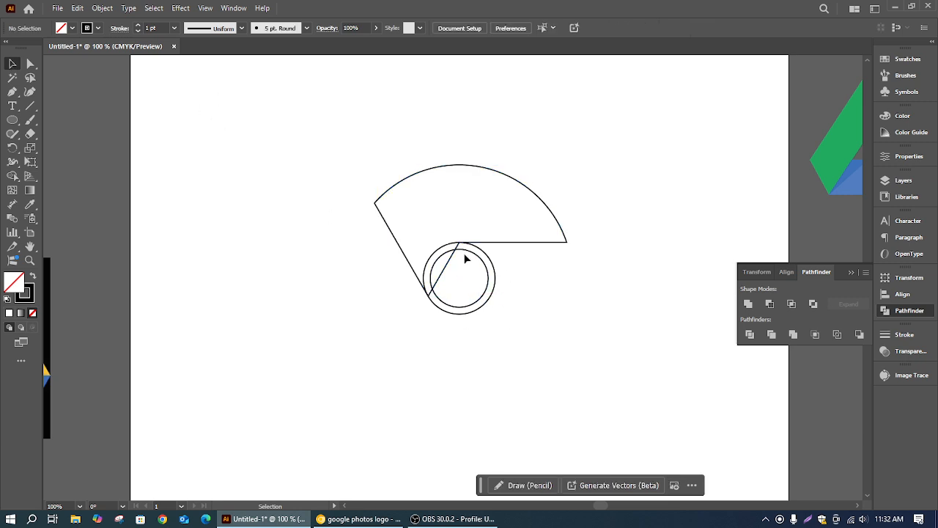
Copy the upper sector twice in 120° rotations around the center of the small circles to complete the ring
{"action": "left_click", "coordinate": [531, 243]}
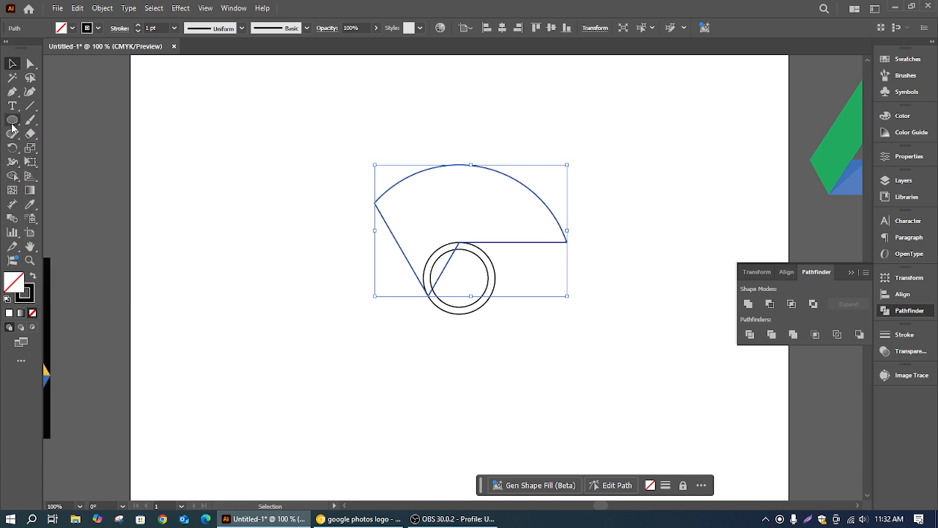
{"action": "left_click", "coordinate": [14, 152]}
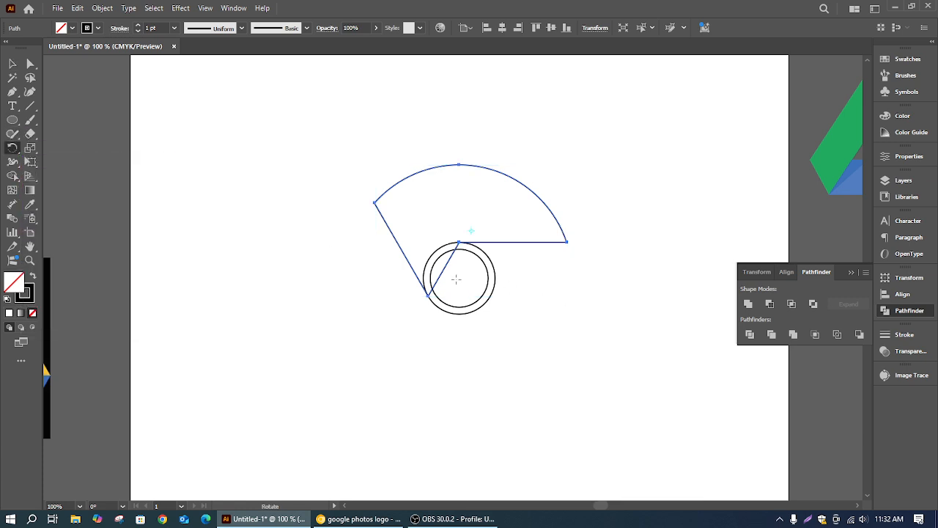
{"action": "left_click", "coordinate": [459, 277], "text": "alt"}
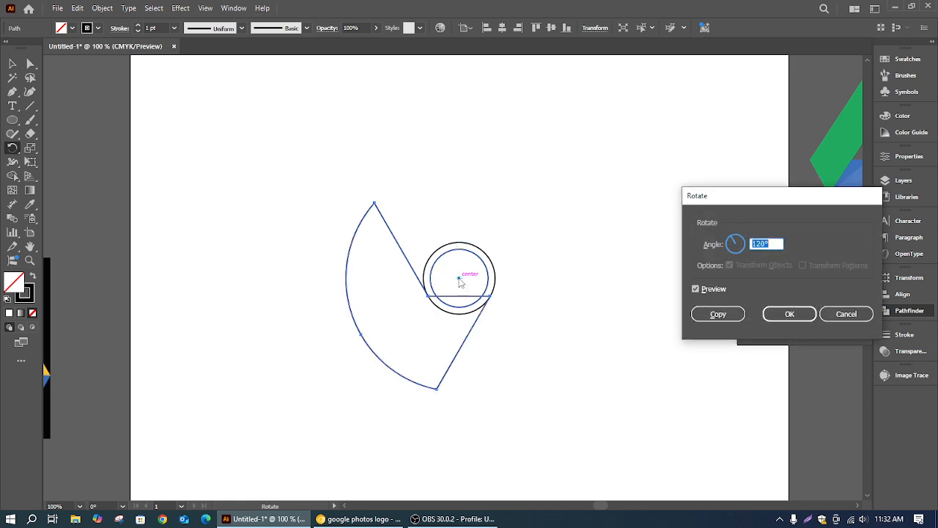
{"action": "left_click", "coordinate": [733, 315]}
{"action": "key", "text": "ctrl+d"}
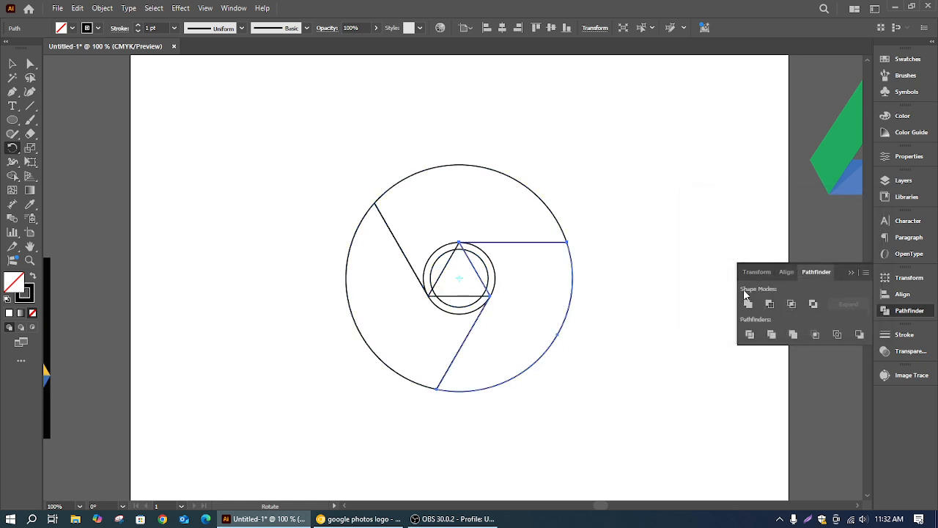
{"action": "left_click", "coordinate": [13, 64]}
{"action": "left_click", "coordinate": [692, 265]}
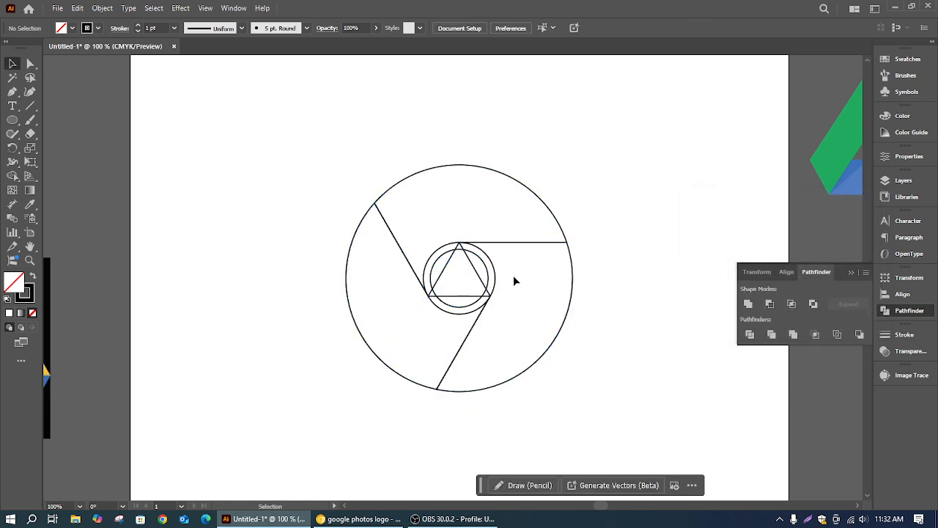
Bring both small center circles to the front of the three segments
{"action": "left_click", "coordinate": [493, 268]}
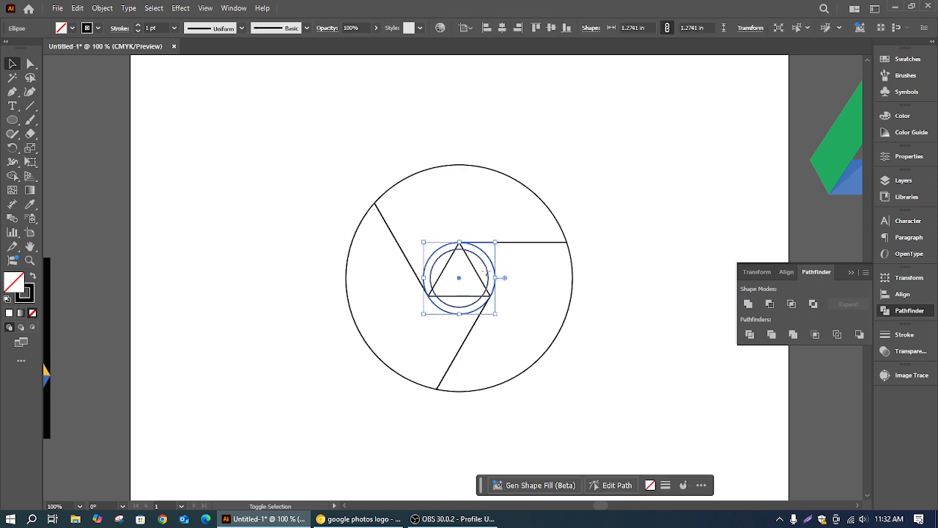
{"action": "left_click", "coordinate": [489, 271], "text": "shift"}
{"action": "right_click", "coordinate": [488, 273]}
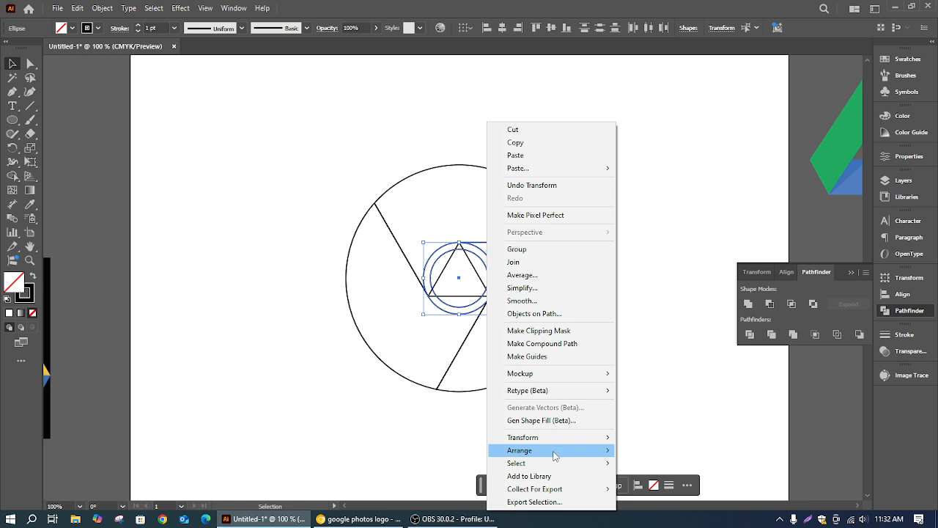
{"action": "mouse_move", "coordinate": [569, 457]}
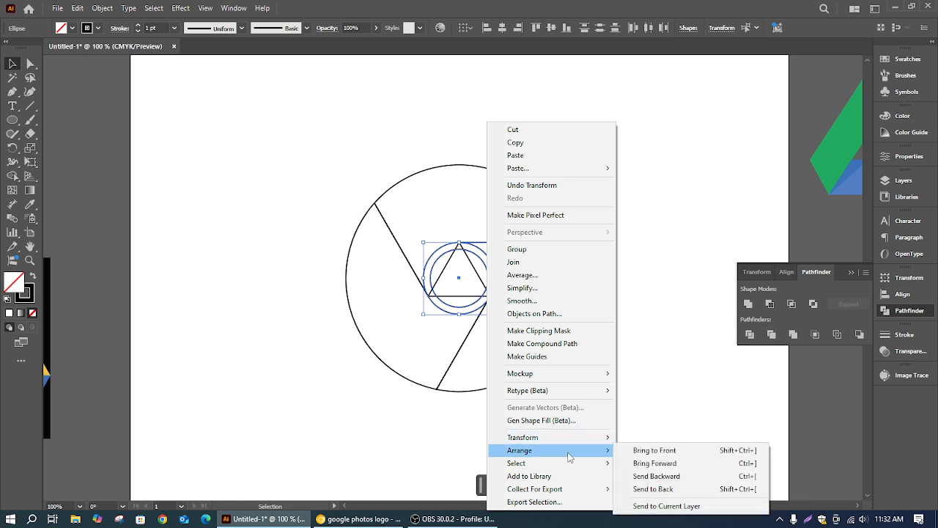
{"action": "left_click", "coordinate": [642, 446]}
{"action": "left_click", "coordinate": [676, 227]}
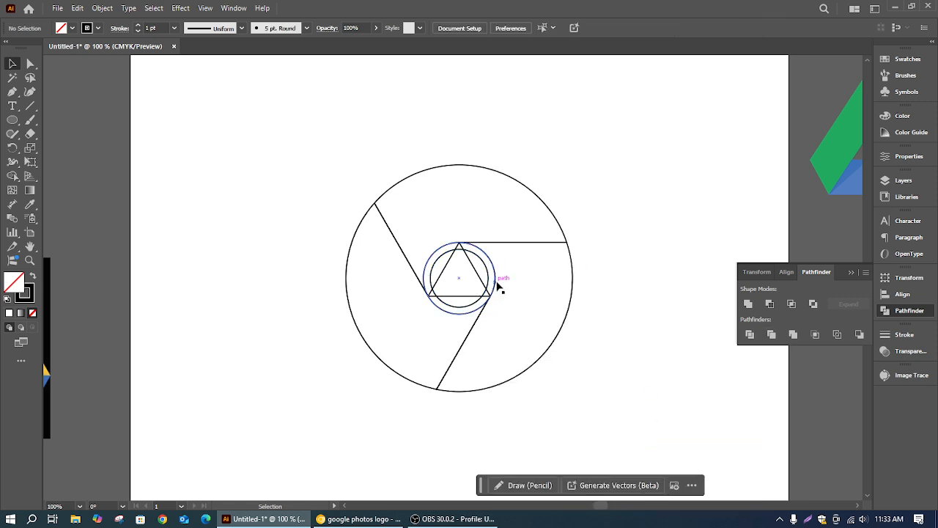
Fill the upper segment with red
{"action": "left_click", "coordinate": [507, 177]}
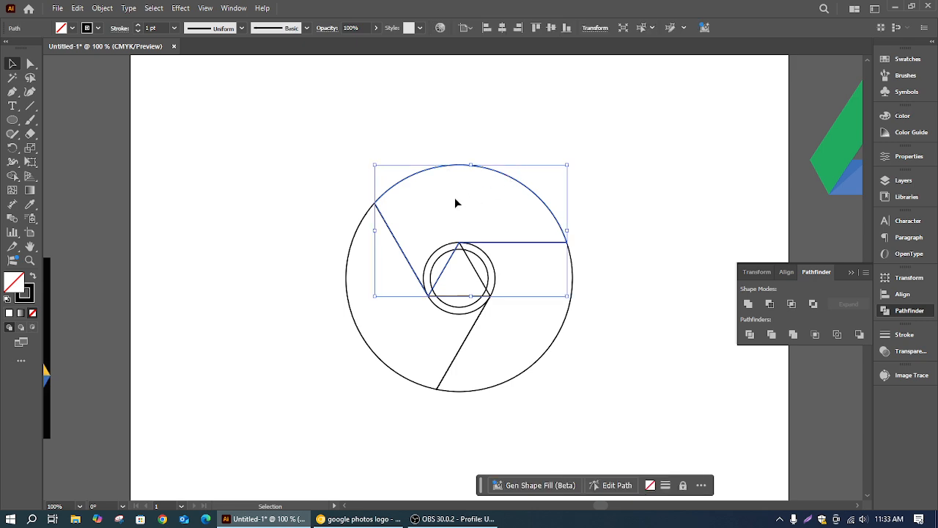
{"action": "left_click", "coordinate": [72, 28]}
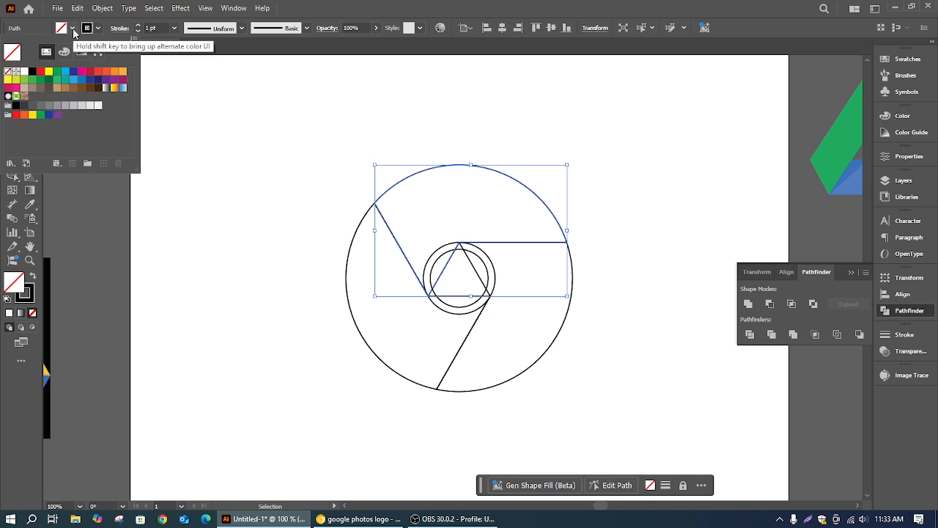
{"action": "left_click", "coordinate": [40, 71]}
{"action": "left_click", "coordinate": [253, 93]}
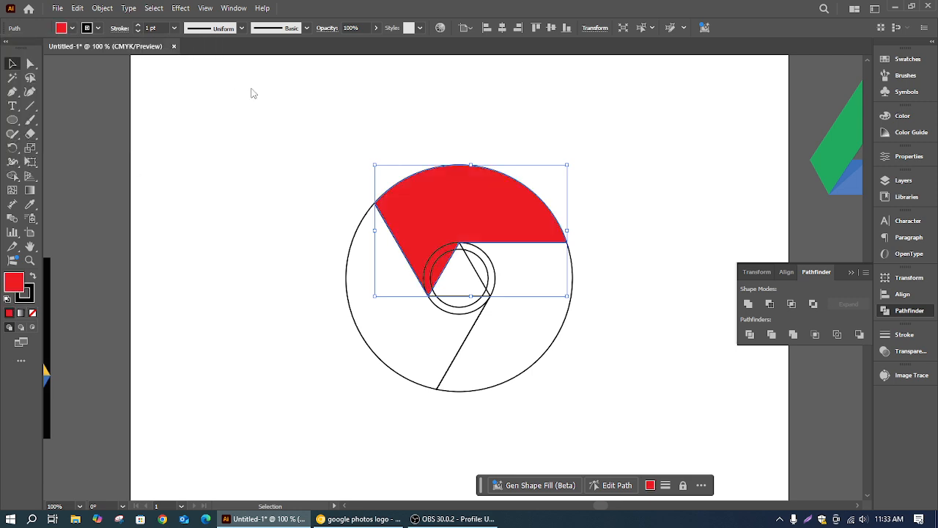
{"action": "left_click", "coordinate": [253, 93]}
Fill the lower-left segment with green
{"action": "left_click", "coordinate": [350, 248]}
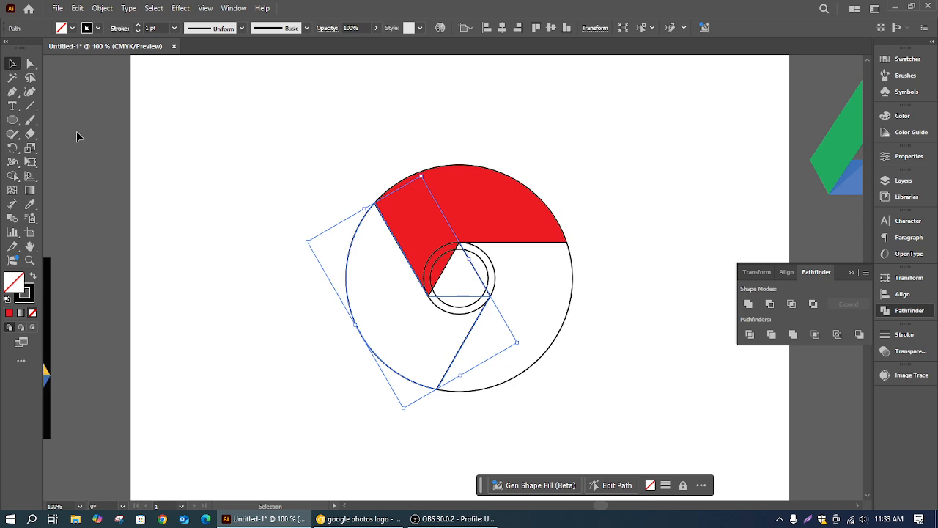
{"action": "left_click", "coordinate": [72, 28]}
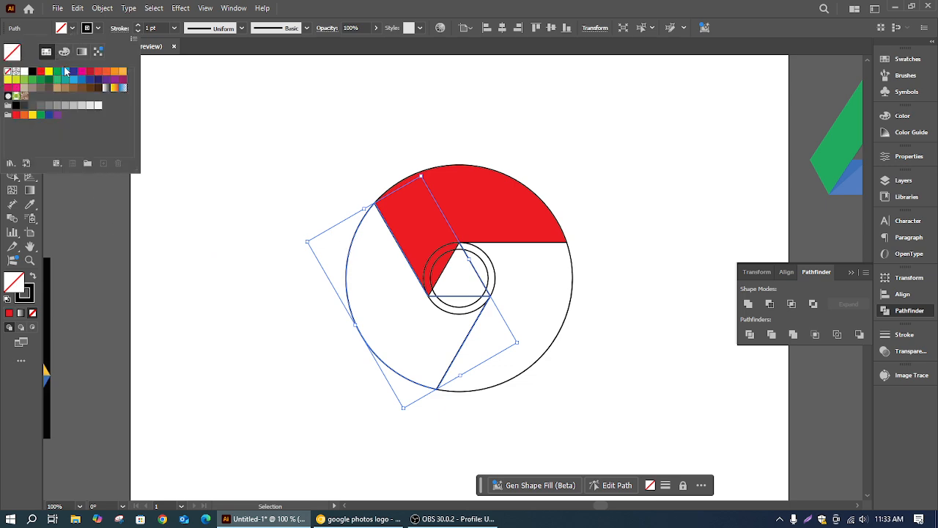
{"action": "left_click", "coordinate": [60, 75]}
{"action": "left_click", "coordinate": [219, 98]}
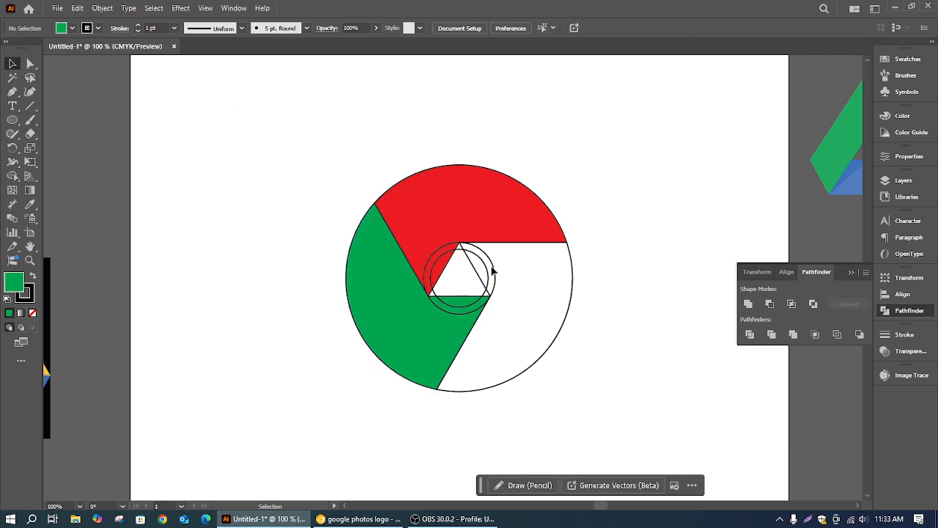
Fill the lower-right segment with yellow
{"action": "left_click", "coordinate": [563, 329]}
{"action": "left_click", "coordinate": [72, 28]}
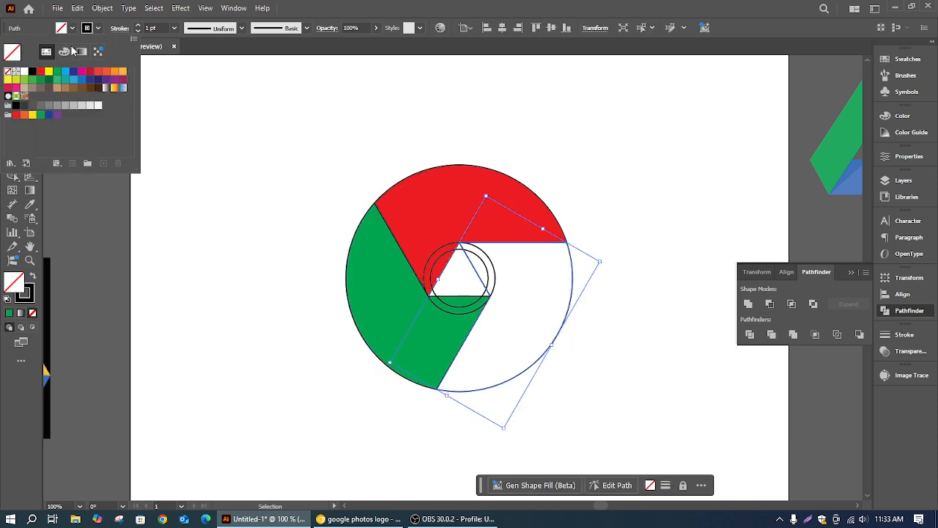
{"action": "left_click", "coordinate": [48, 71]}
{"action": "left_click", "coordinate": [260, 97]}
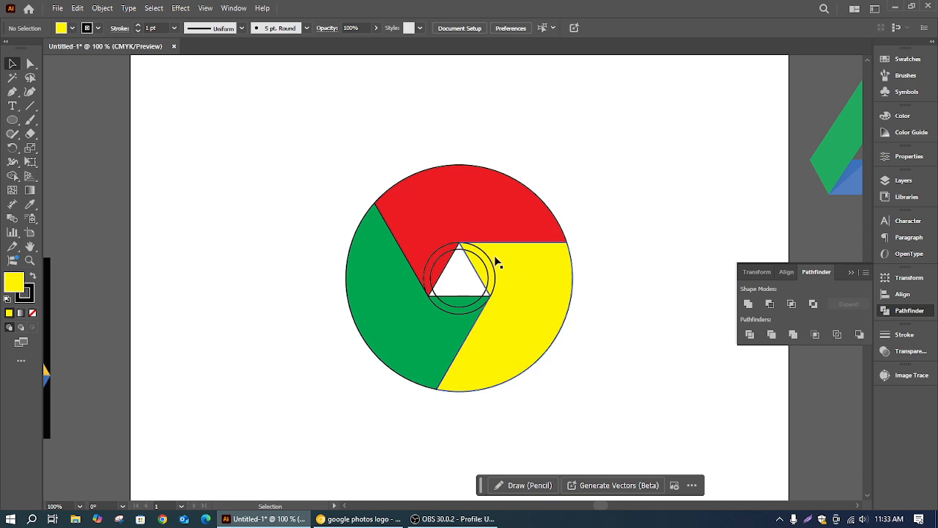
Fill the larger of the two center circles with white
{"action": "left_click", "coordinate": [496, 272]}
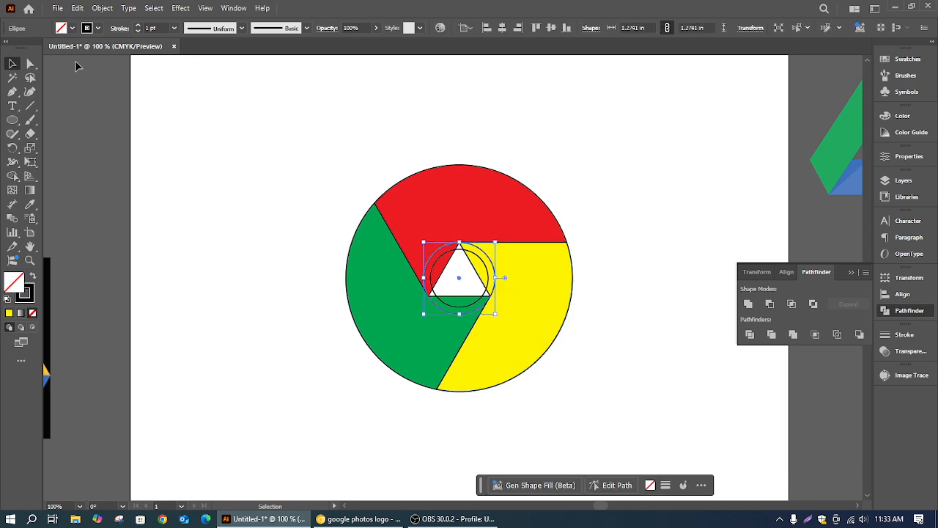
{"action": "left_click", "coordinate": [72, 28]}
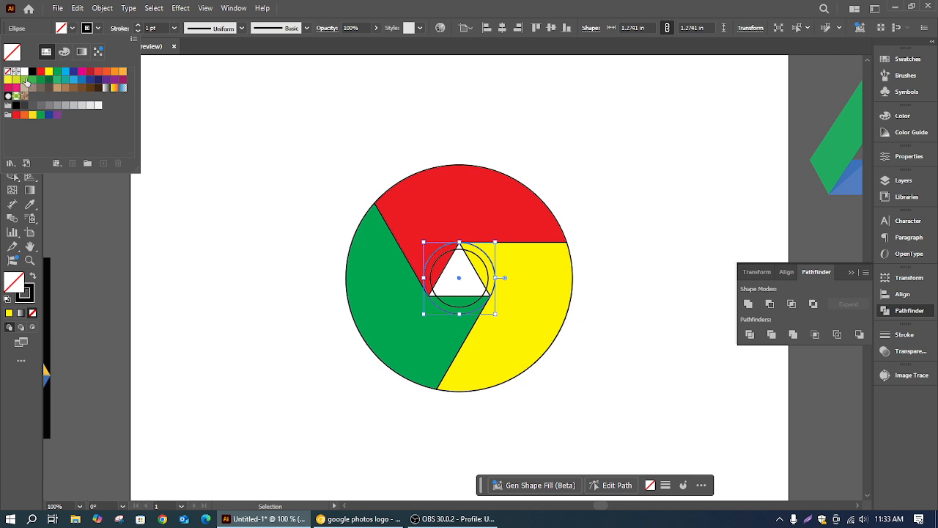
{"action": "left_click", "coordinate": [24, 71]}
{"action": "left_click", "coordinate": [215, 121]}
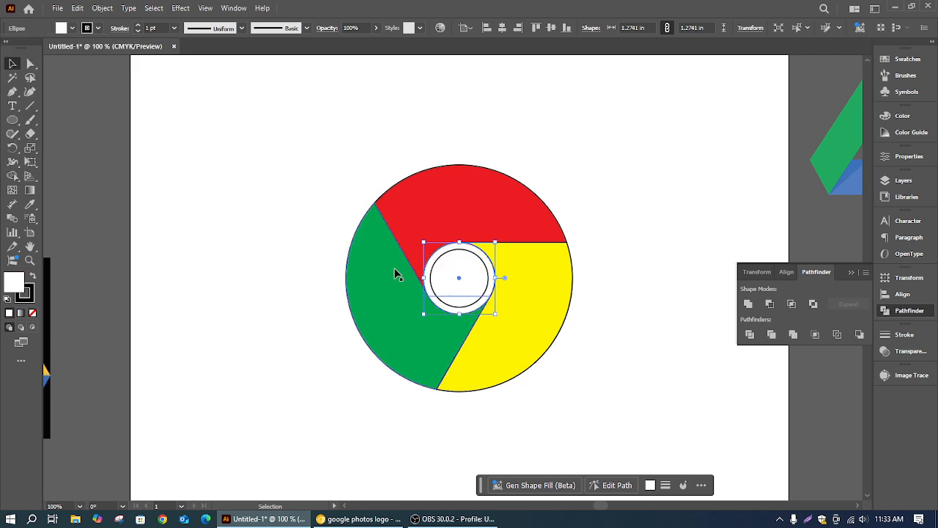
Fill the smaller center circle with the blue swatch C=85 M=50 Y=0 K=0
{"action": "left_click", "coordinate": [469, 251]}
{"action": "left_click", "coordinate": [71, 28]}
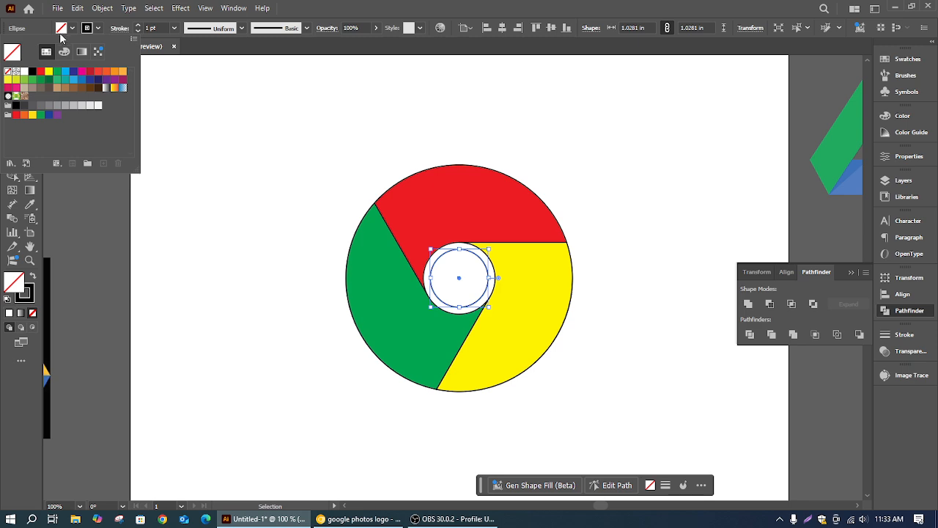
{"action": "left_click", "coordinate": [65, 71]}
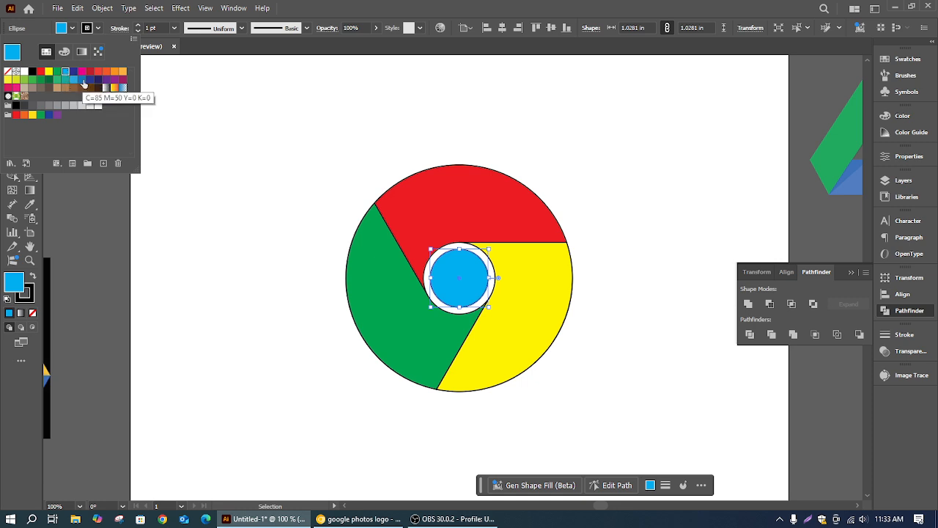
{"action": "left_click", "coordinate": [83, 83]}
{"action": "left_click", "coordinate": [277, 121]}
Remove the black stroke from all shapes of the Chrome logo
{"action": "left_click_drag", "start_coordinate": [283, 116], "coordinate": [558, 332]}
{"action": "left_click", "coordinate": [97, 28]}
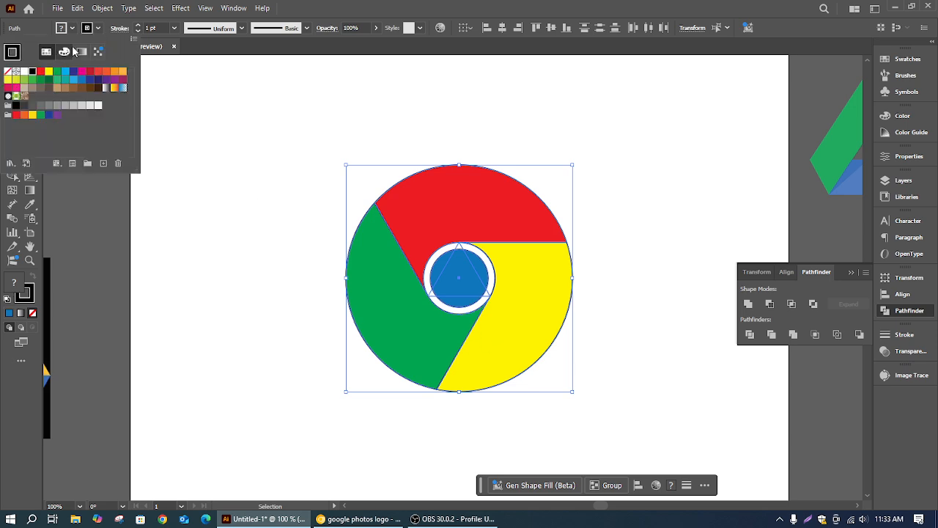
{"action": "left_click", "coordinate": [8, 71]}
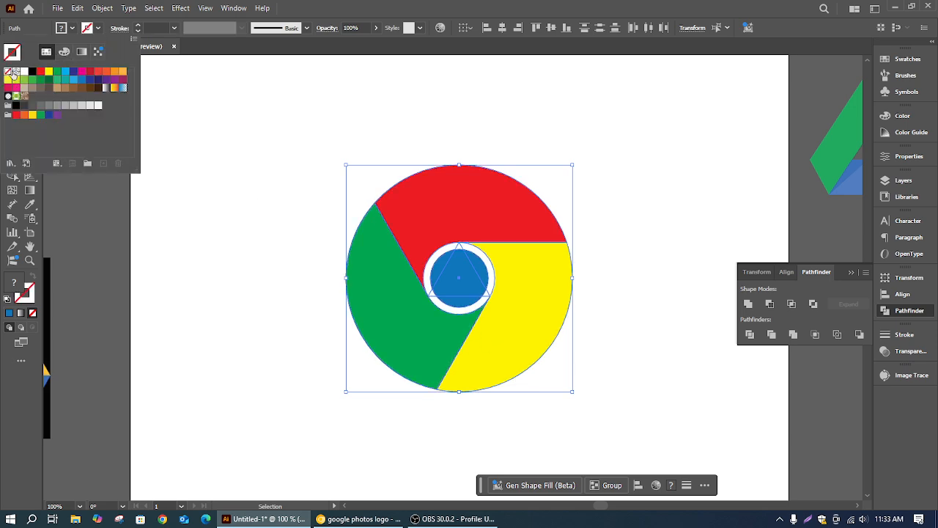
{"action": "left_click", "coordinate": [232, 87]}
Scale the whole Chrome logo down about its center and move it to the artboard's upper-right corner
{"action": "left_click_drag", "start_coordinate": [344, 111], "coordinate": [536, 346]}
{"action": "left_click", "coordinate": [531, 364]}
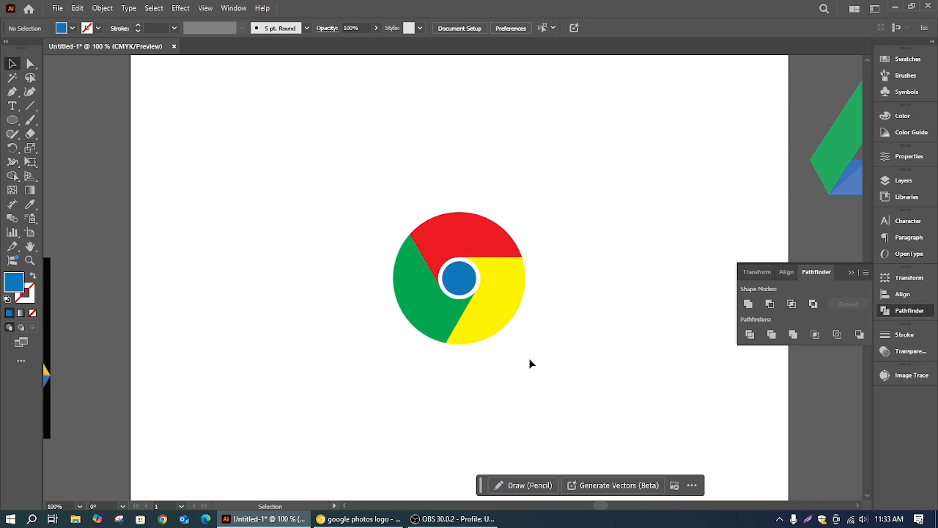
{"action": "left_click_drag", "start_coordinate": [562, 318], "coordinate": [370, 338]}
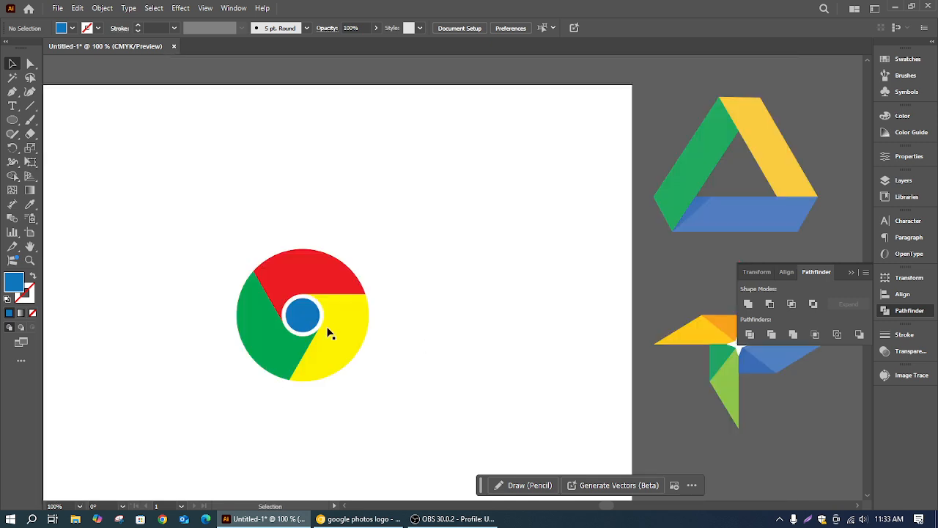
{"action": "left_click_drag", "start_coordinate": [201, 241], "coordinate": [286, 414]}
{"action": "left_click_drag", "start_coordinate": [324, 320], "coordinate": [541, 213]}
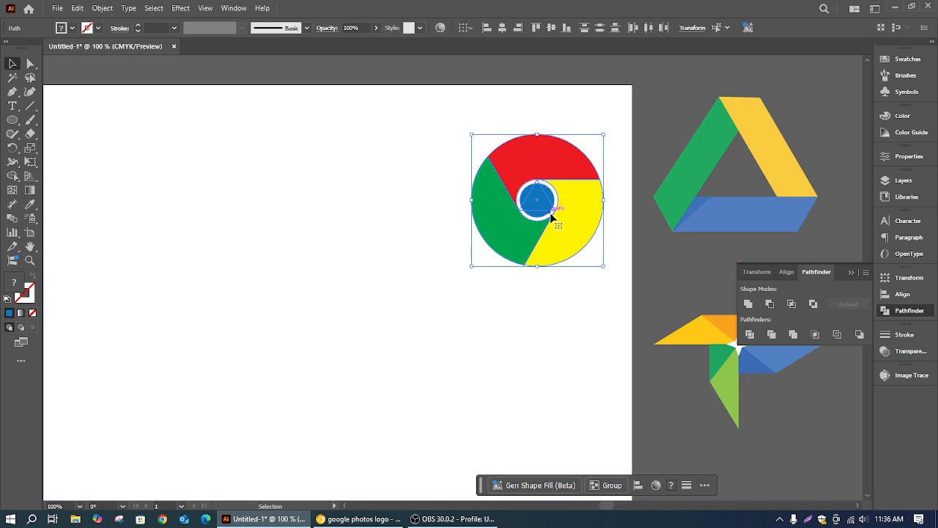
Switch to Chrome and search Google for "type of logo" in place of the Nodepay login page
{"action": "left_click", "coordinate": [358, 518]}
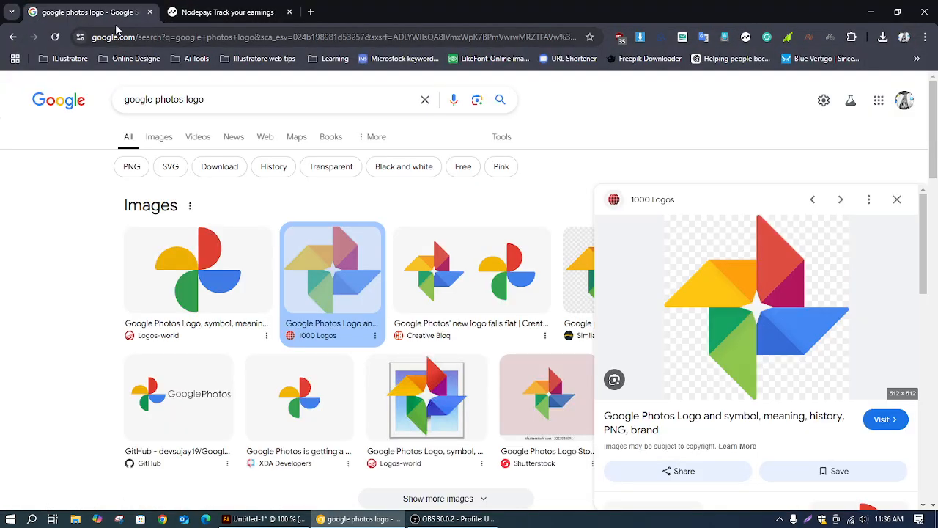
{"action": "left_click", "coordinate": [245, 13]}
{"action": "left_click", "coordinate": [200, 37]}
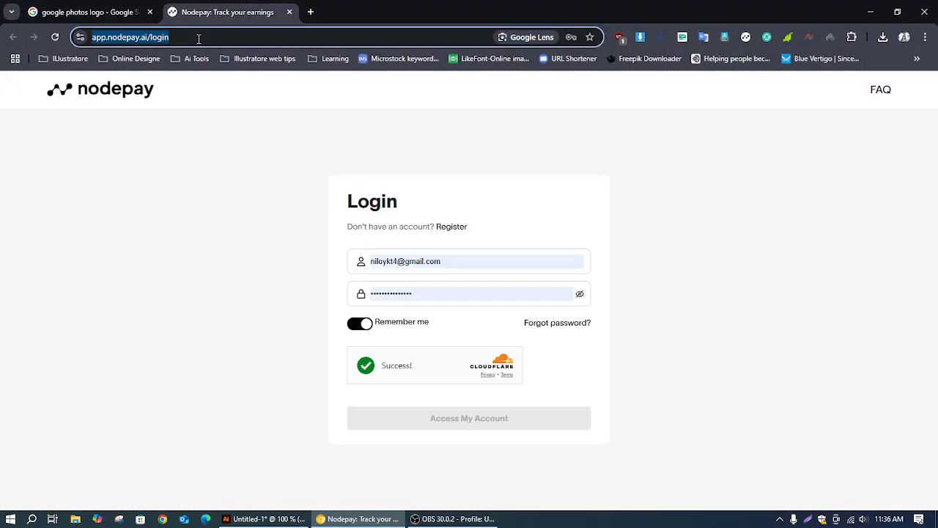
{"action": "type", "text": "type m"}
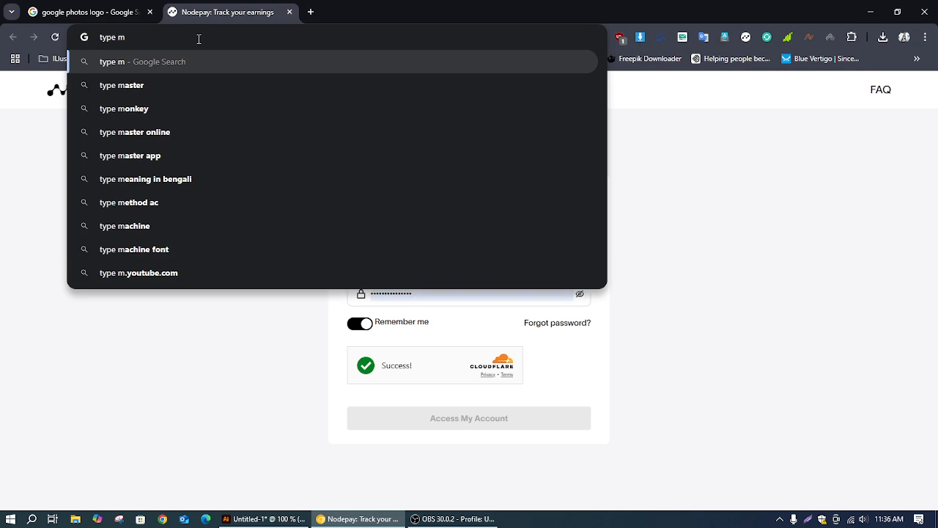
{"action": "key", "text": "BackSpace"}
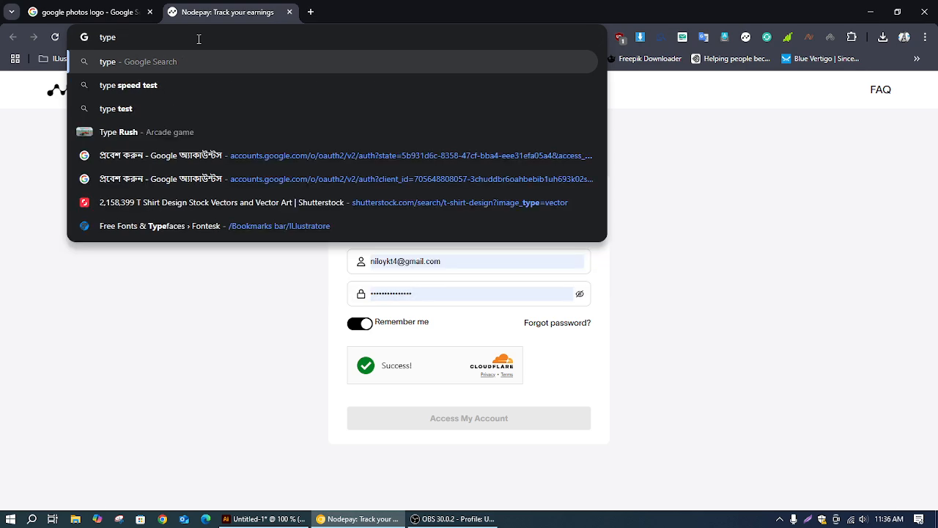
{"action": "type", "text": "of logo"}
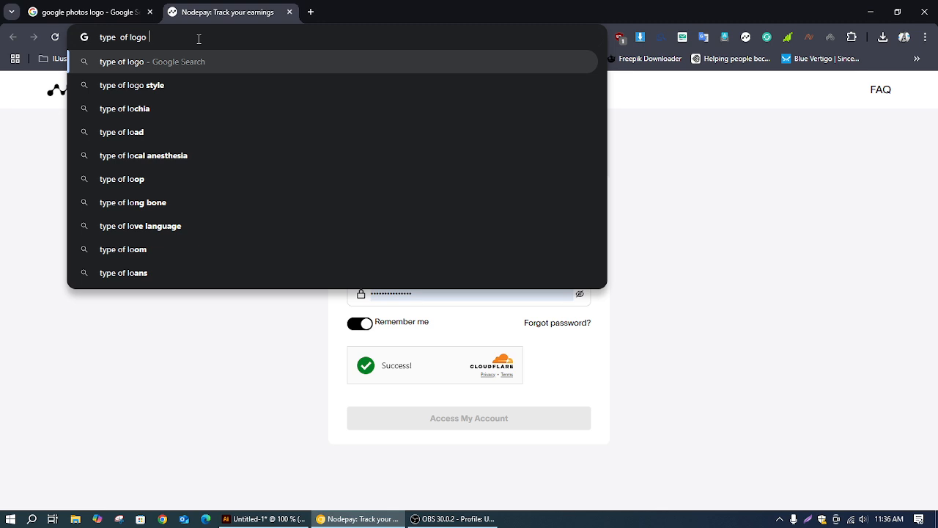
{"action": "key", "text": "Return"}
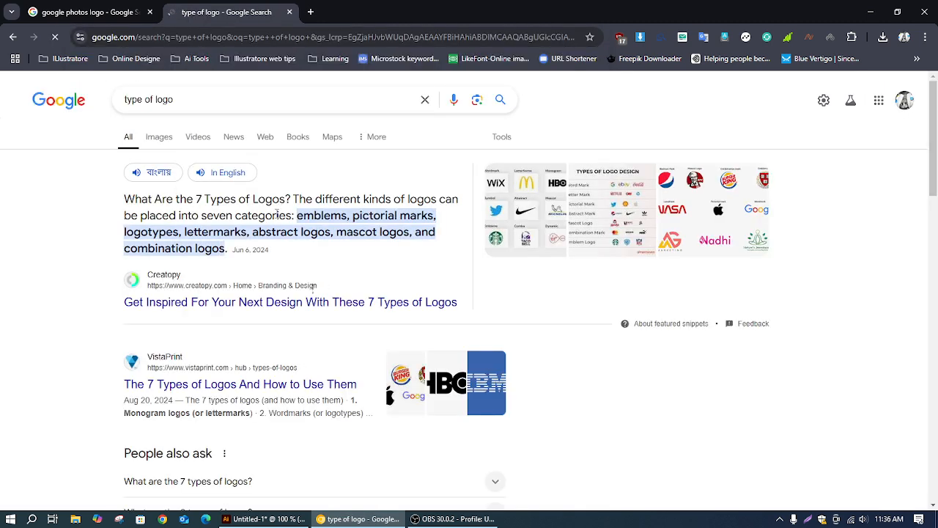
Copy "emblems" from the list of logo categories and search for "emblem logo" images in a new tab
{"action": "left_click_drag", "start_coordinate": [295, 217], "coordinate": [348, 211]}
{"action": "key", "text": "ctrl+c"}
{"action": "left_click", "coordinate": [310, 12]}
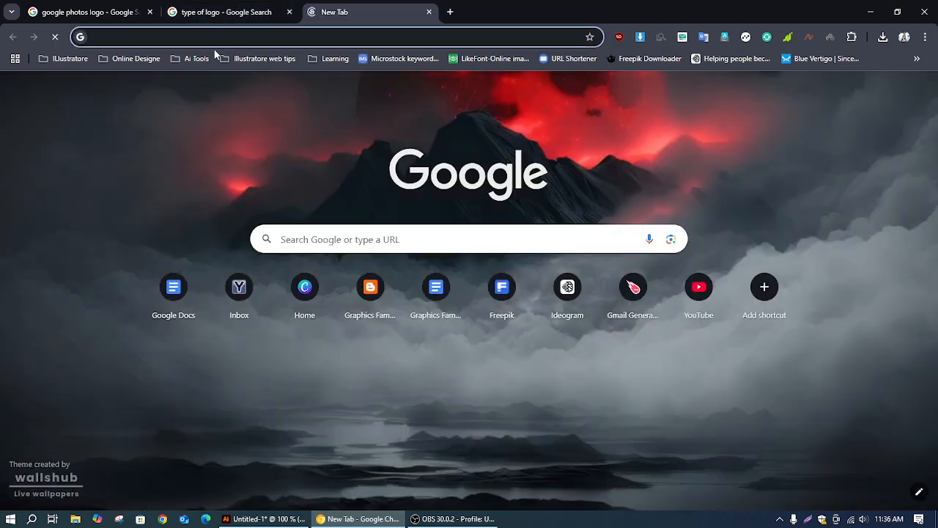
{"action": "key", "text": "ctrl+v"}
{"action": "key", "text": "BackSpace"}
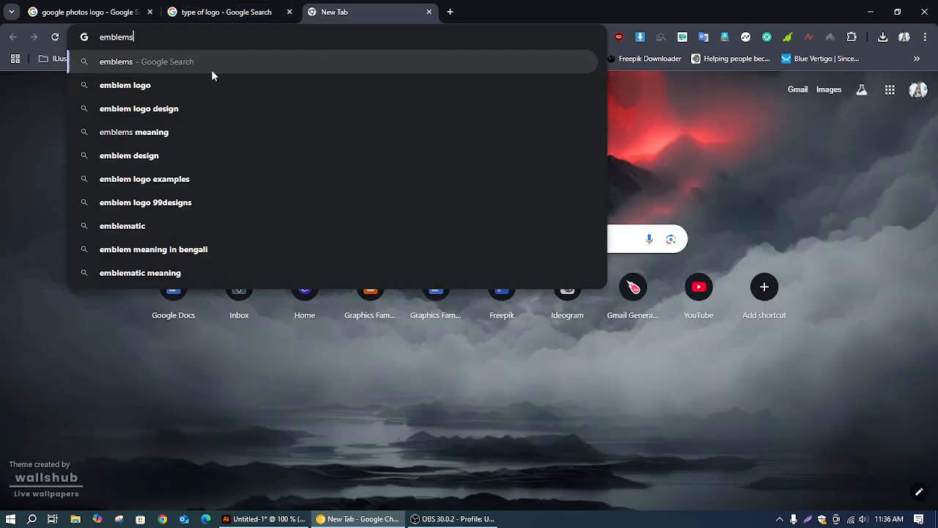
{"action": "left_click", "coordinate": [207, 82]}
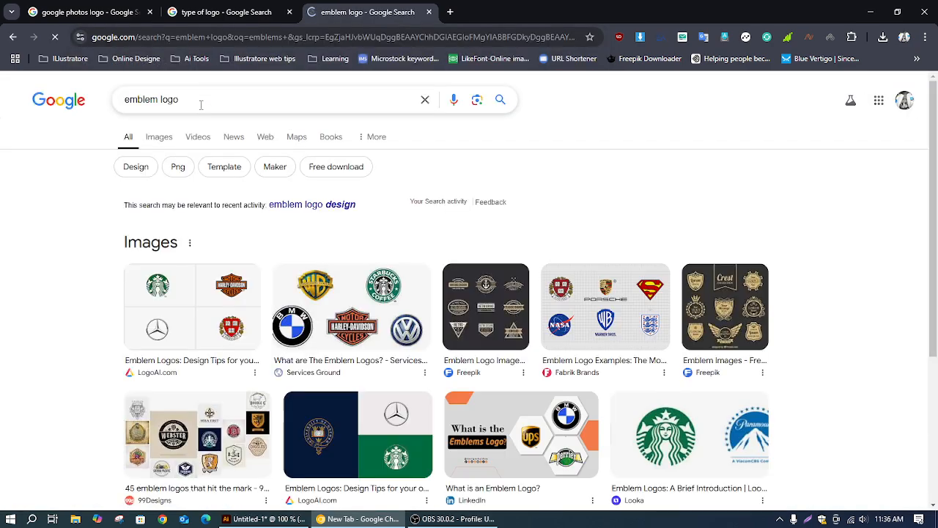
{"action": "left_click", "coordinate": [159, 140]}
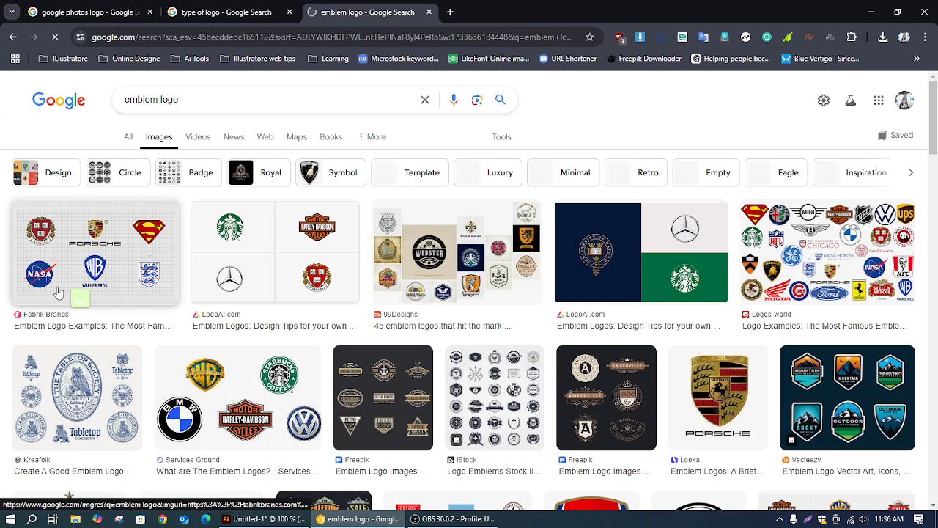
Examine the emblem logo image results, enlarging the Fabrik Brands, Vecteezy mountain badge and GraphicMama examples
{"action": "mouse_move", "coordinate": [62, 290]}
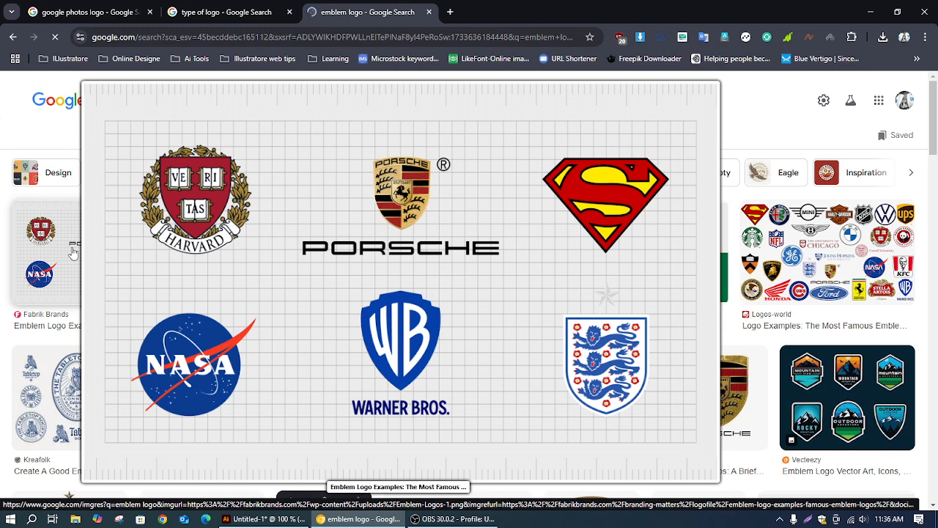
{"action": "scroll", "coordinate": [702, 342], "scroll_direction": "down", "scroll_amount": 1}
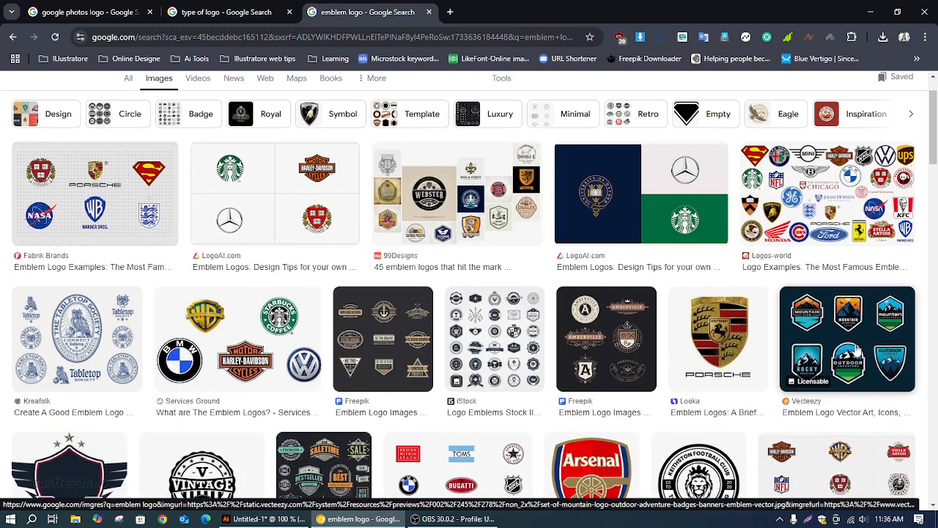
{"action": "left_click", "coordinate": [851, 348]}
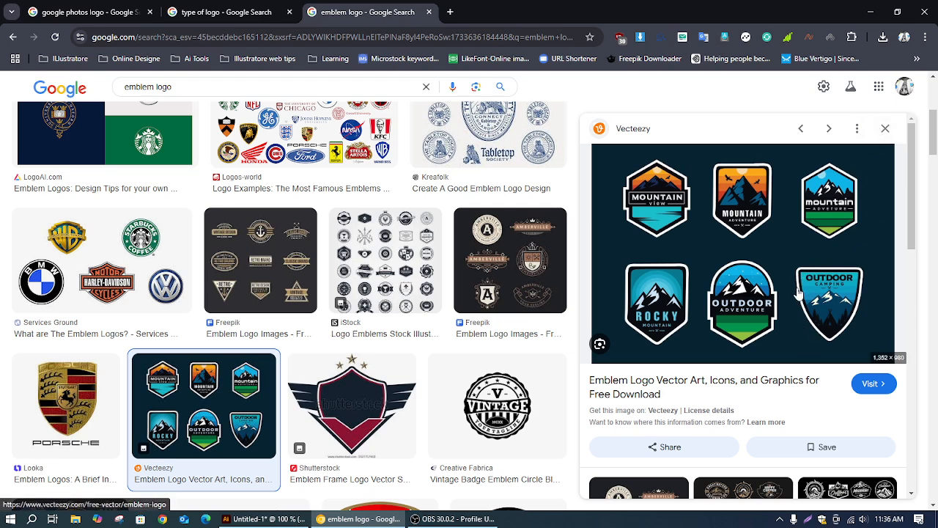
{"action": "left_click", "coordinate": [885, 129]}
{"action": "mouse_move", "coordinate": [575, 345]}
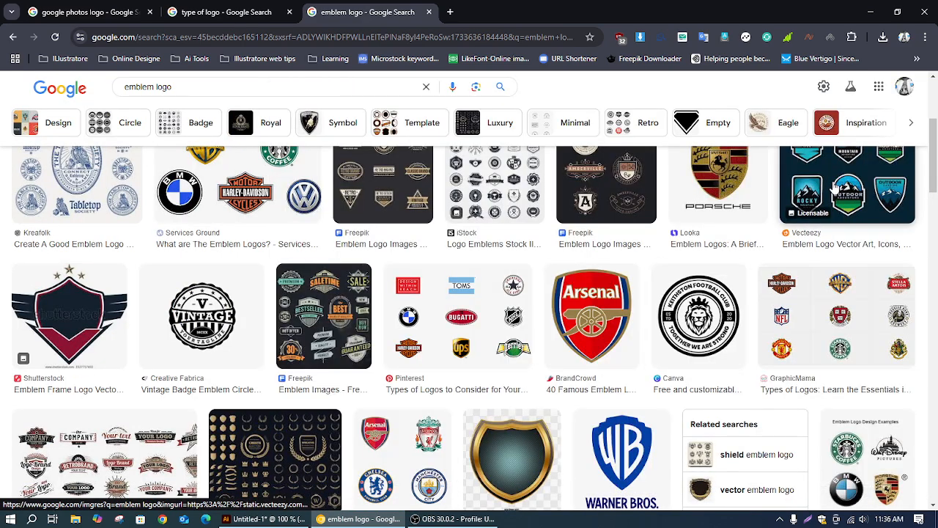
{"action": "mouse_move", "coordinate": [835, 189]}
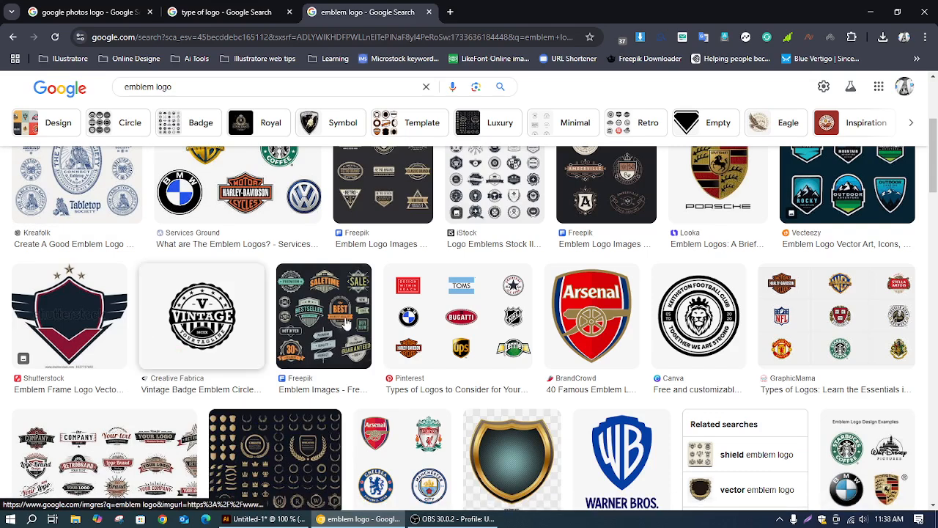
{"action": "mouse_move", "coordinate": [875, 364]}
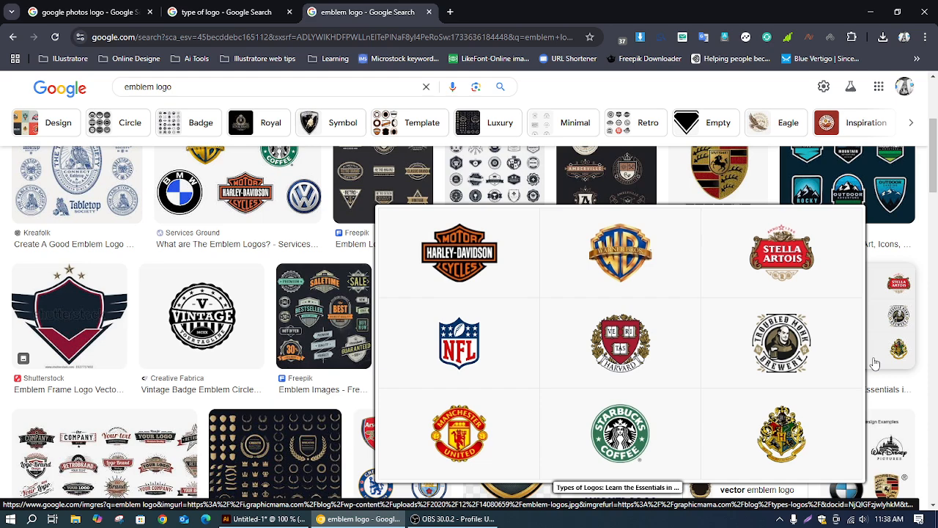
{"action": "scroll", "coordinate": [565, 339], "scroll_direction": "down", "scroll_amount": 2}
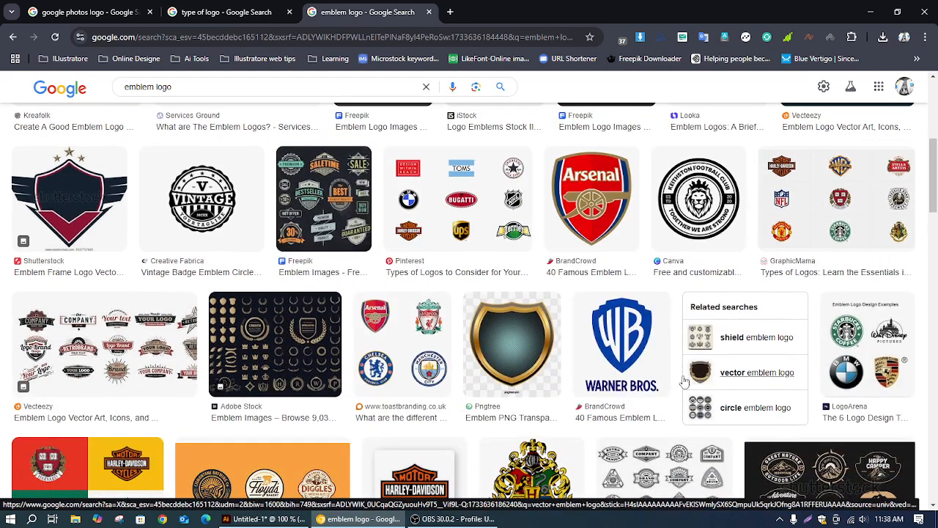
{"action": "scroll", "coordinate": [564, 339], "scroll_direction": "down", "scroll_amount": 1}
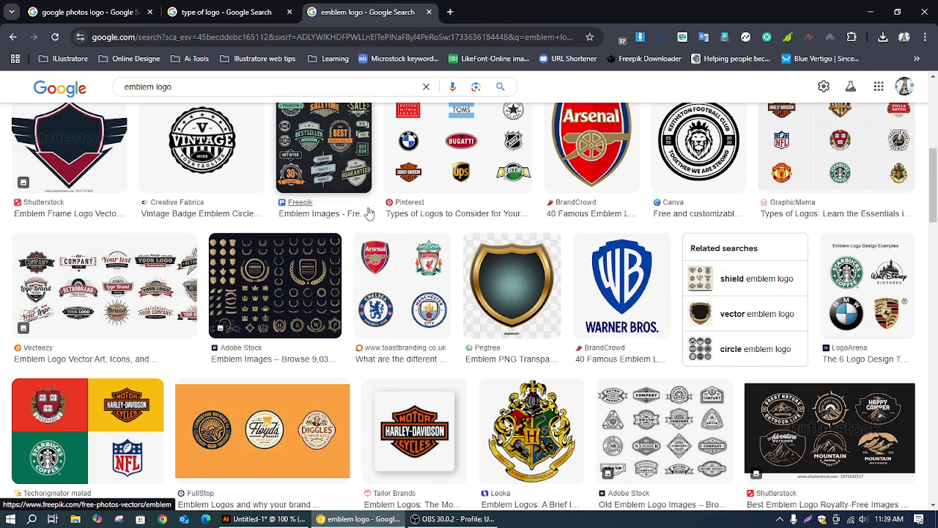
Copy "pictorial marks" from the logo categories and run the image search with it replacing "emblem"
{"action": "left_click", "coordinate": [227, 12]}
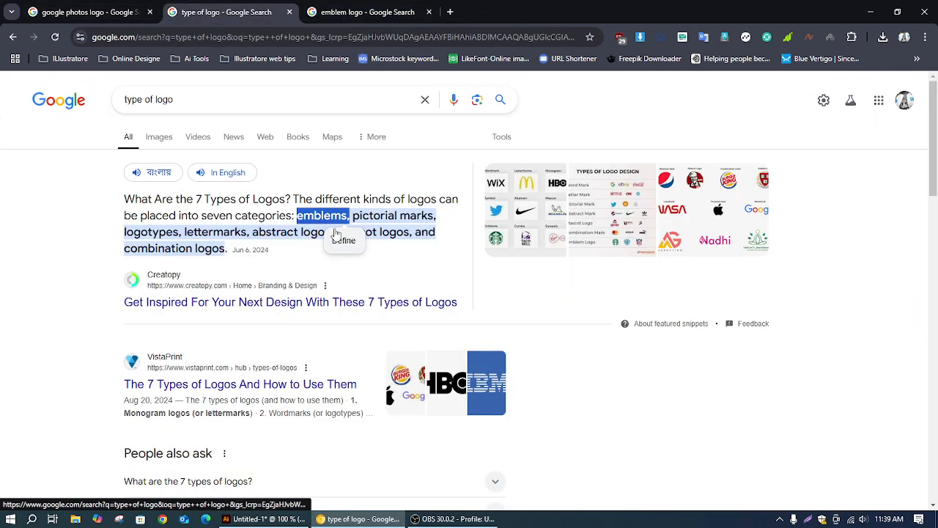
{"action": "left_click_drag", "start_coordinate": [353, 216], "coordinate": [434, 216]}
{"action": "key", "text": "ctrl+c"}
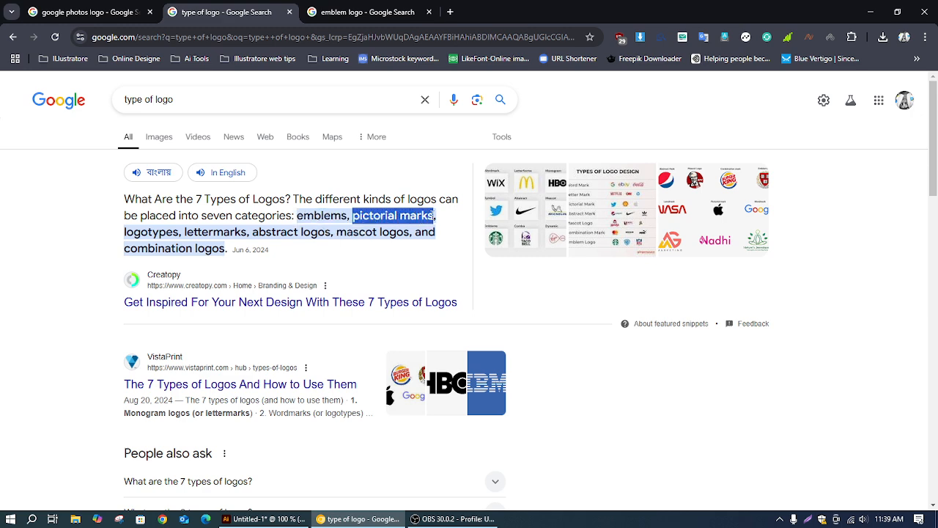
{"action": "left_click", "coordinate": [338, 11]}
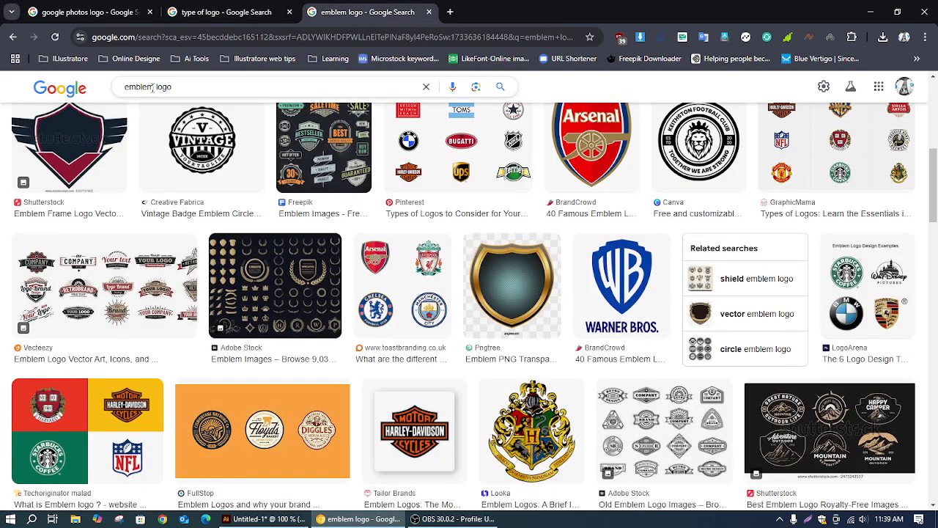
{"action": "double_click", "coordinate": [151, 87]}
{"action": "key", "text": "ctrl+v"}
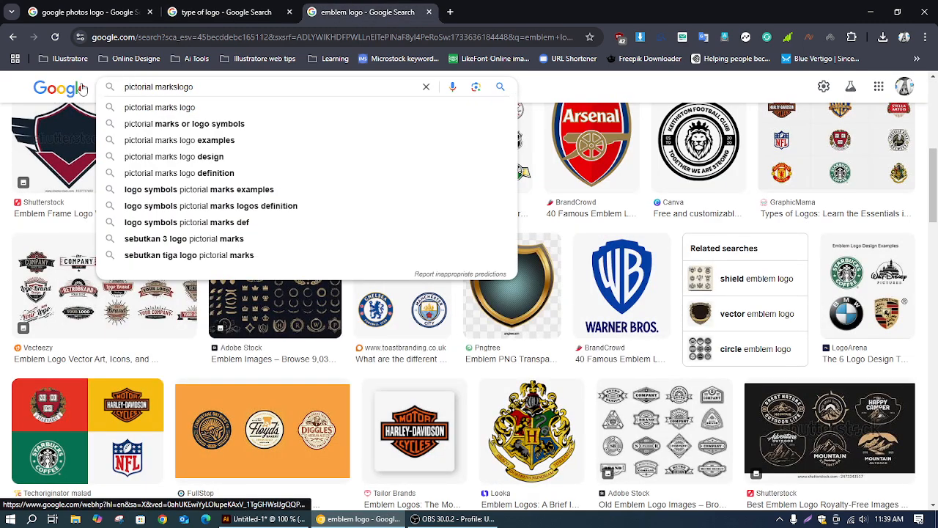
{"action": "key", "text": "Return"}
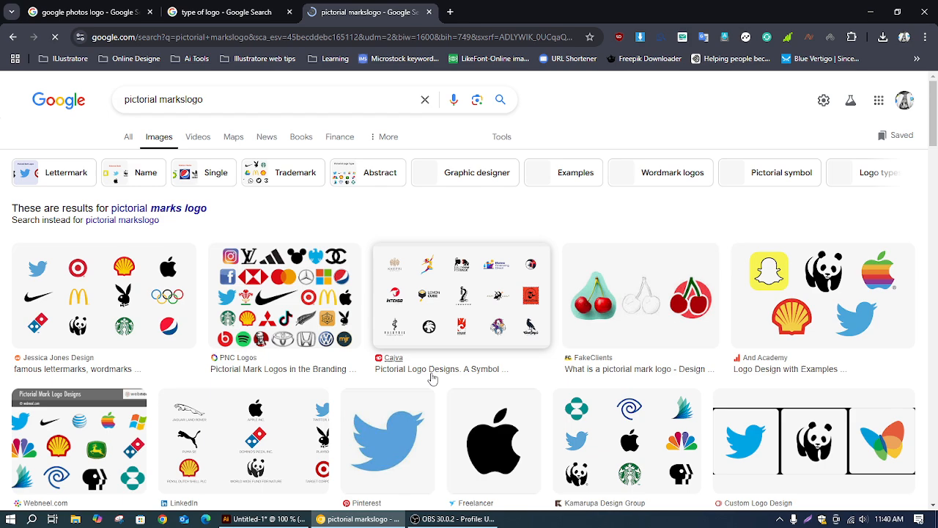
Examine the pictorial mark logo image results, enlarging the Creatopy example with Apple, Twitter and Target
{"action": "scroll", "coordinate": [352, 381], "scroll_direction": "down", "scroll_amount": 2}
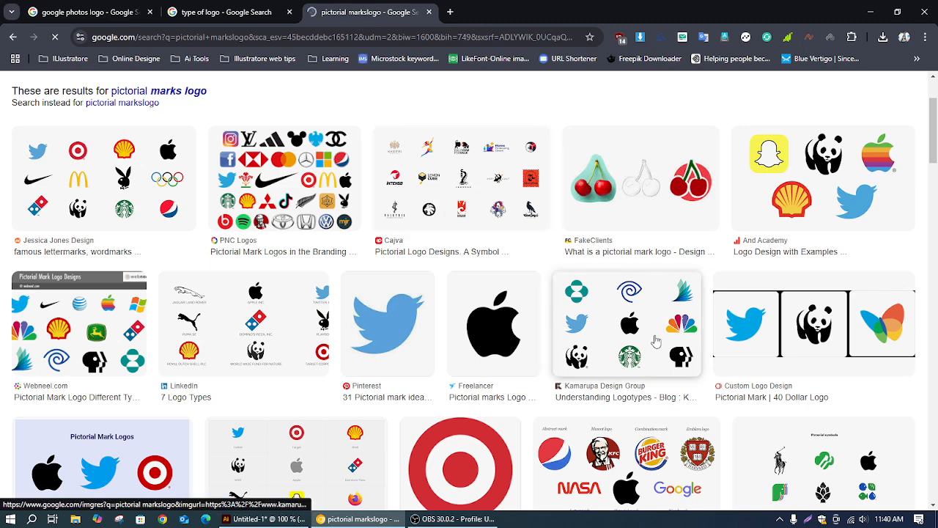
{"action": "scroll", "coordinate": [638, 339], "scroll_direction": "down", "scroll_amount": 2}
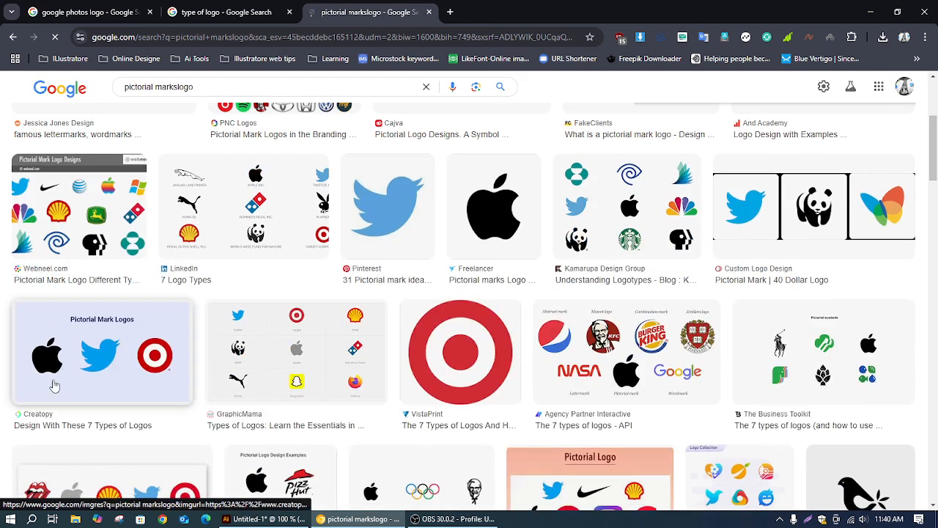
{"action": "mouse_move", "coordinate": [53, 385]}
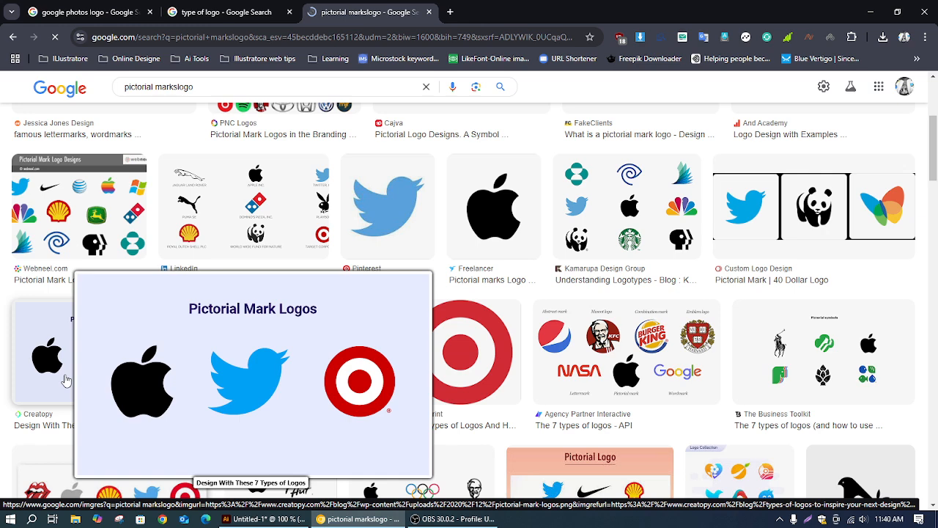
{"action": "scroll", "coordinate": [382, 365], "scroll_direction": "down", "scroll_amount": 3}
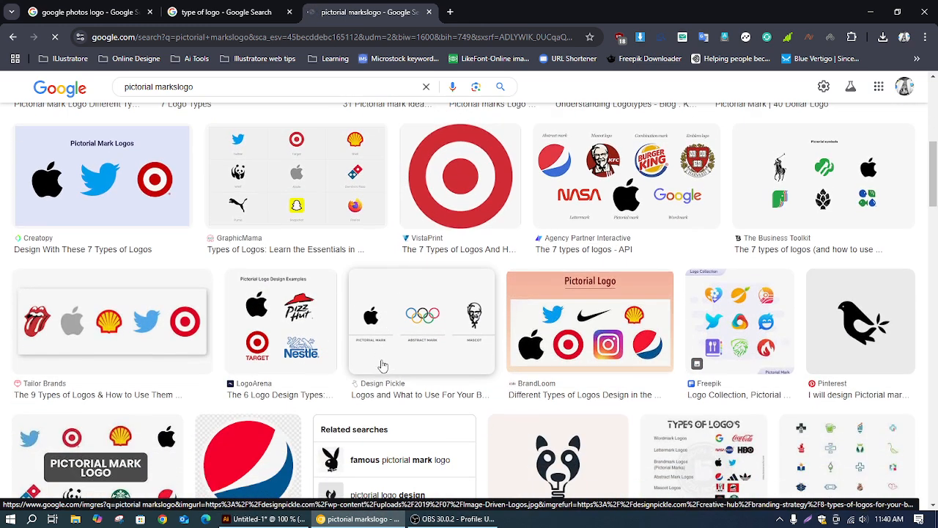
{"action": "scroll", "coordinate": [382, 365], "scroll_direction": "down", "scroll_amount": 1}
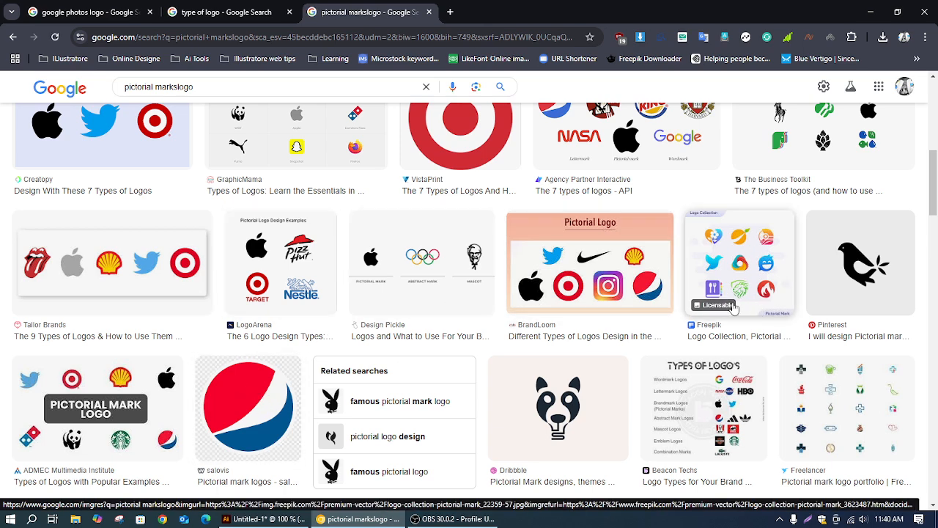
Compare further pictorial mark examples, including the Freepik logo collection, the LogoArena sheet and the Pinterest bird logo
{"action": "mouse_move", "coordinate": [647, 314]}
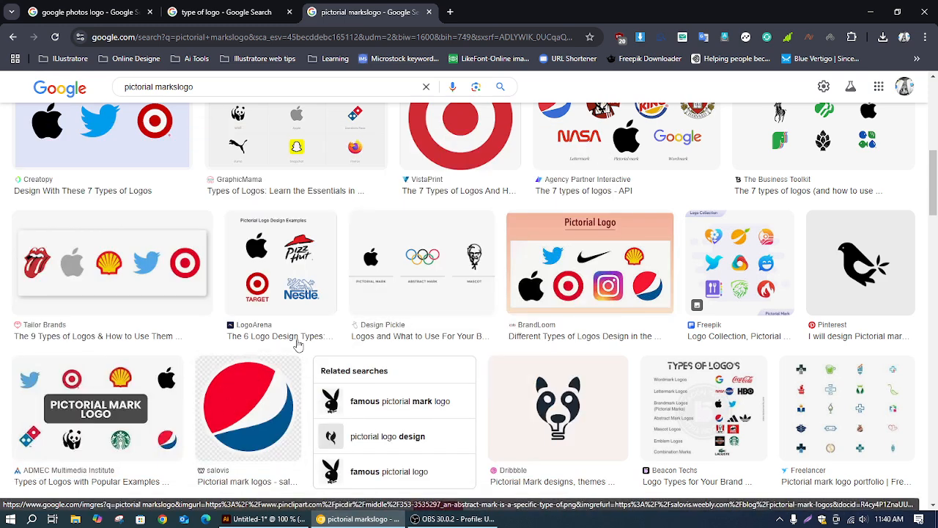
{"action": "mouse_move", "coordinate": [279, 283]}
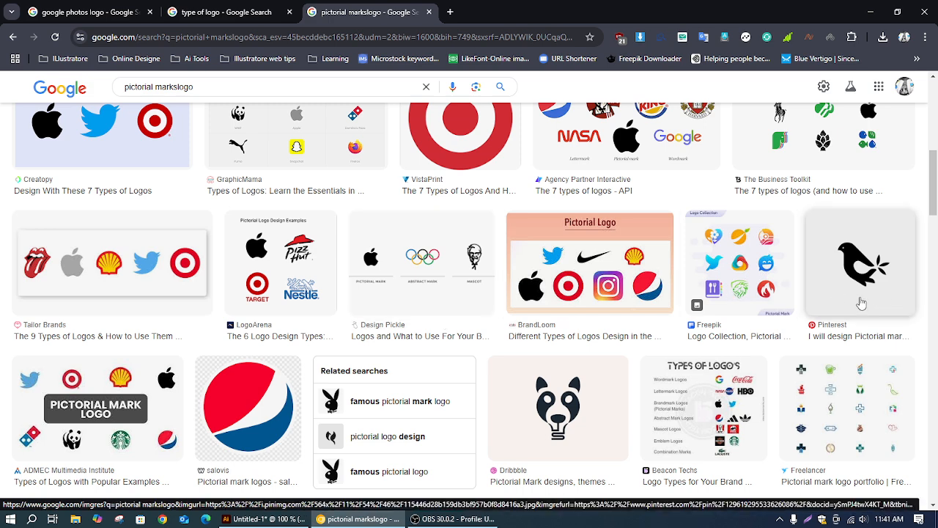
{"action": "mouse_move", "coordinate": [861, 303]}
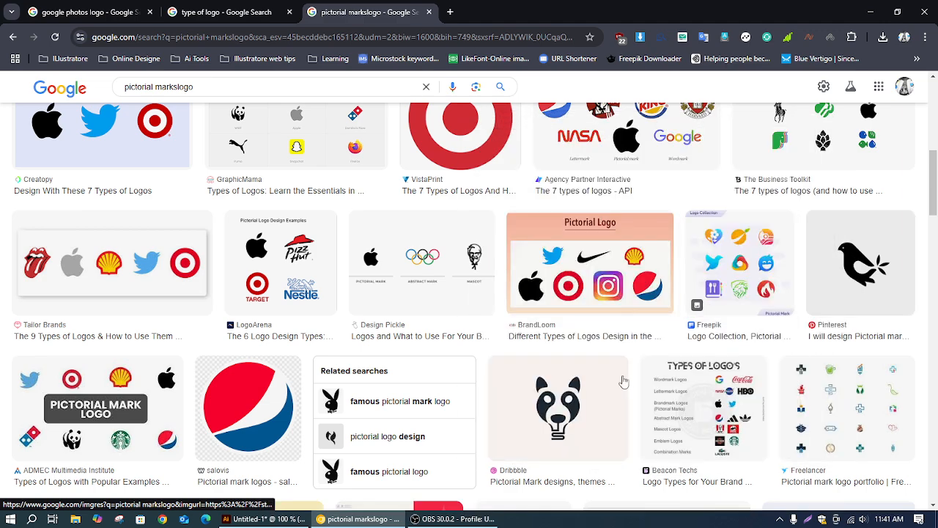
{"action": "scroll", "coordinate": [628, 394], "scroll_direction": "down", "scroll_amount": 3}
Copy "mascot logos" from the list of logo categories and run the image search with it replacing the pictorial marks query
{"action": "left_click", "coordinate": [226, 11]}
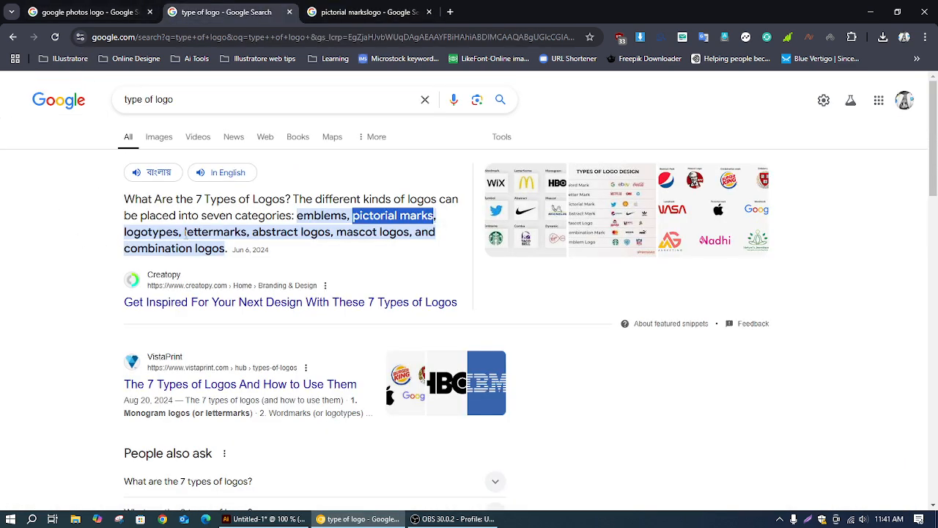
{"action": "left_click_drag", "start_coordinate": [185, 234], "coordinate": [247, 235]}
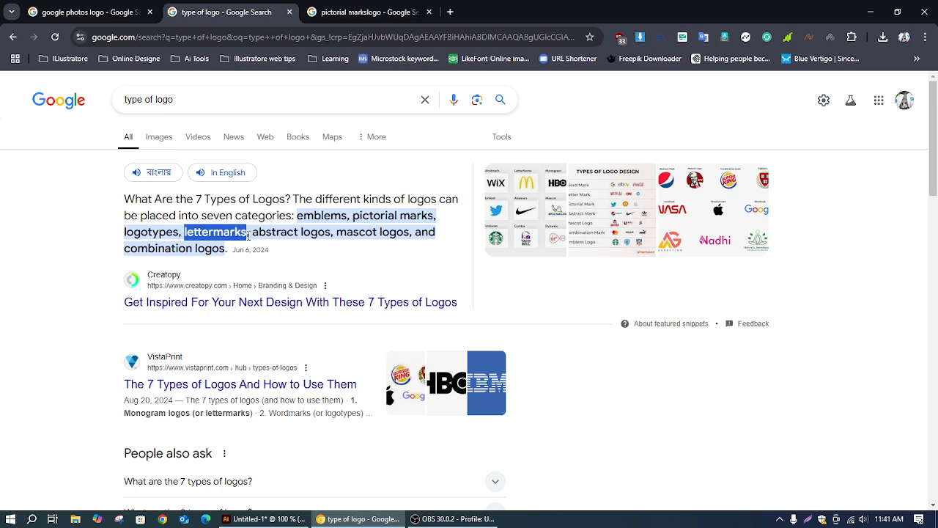
{"action": "left_click_drag", "start_coordinate": [336, 234], "coordinate": [409, 233]}
{"action": "key", "text": "ctrl+c"}
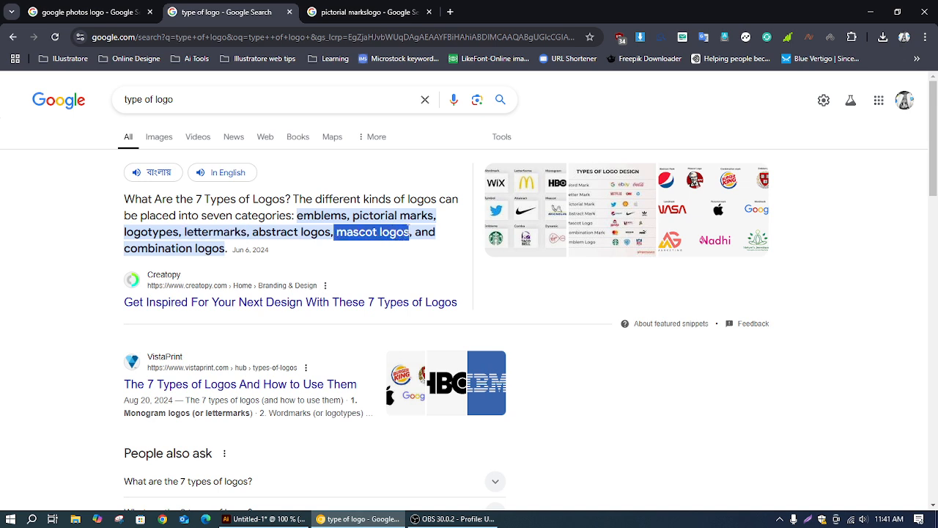
{"action": "left_click", "coordinate": [367, 12]}
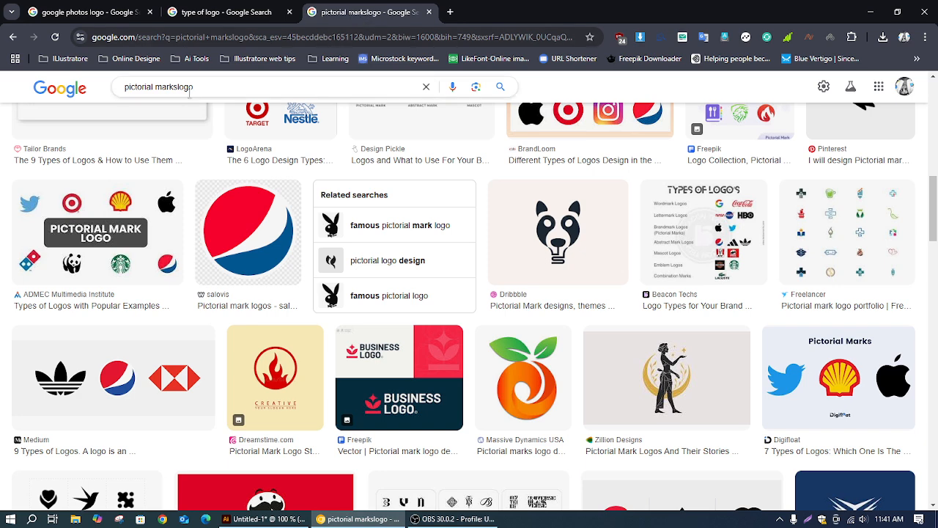
{"action": "triple_click", "coordinate": [206, 86]}
{"action": "key", "text": "ctrl+v"}
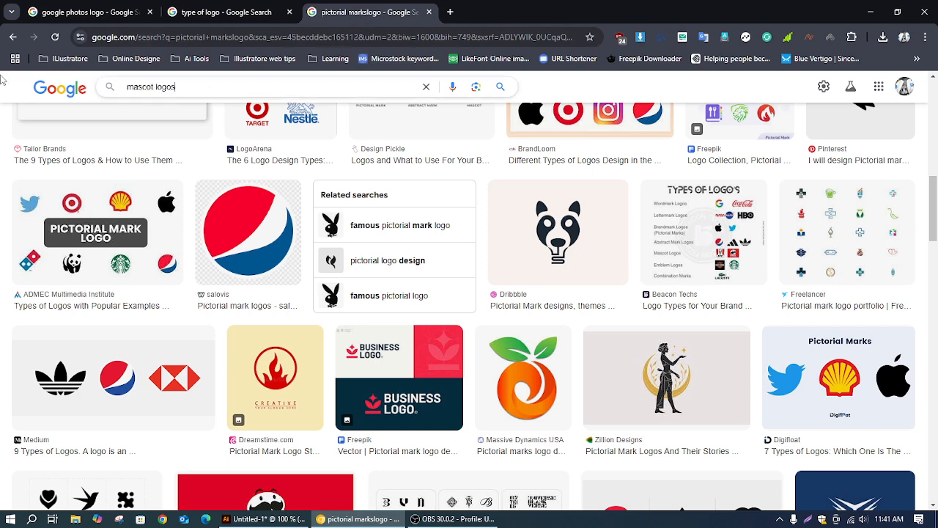
{"action": "key", "text": "Return"}
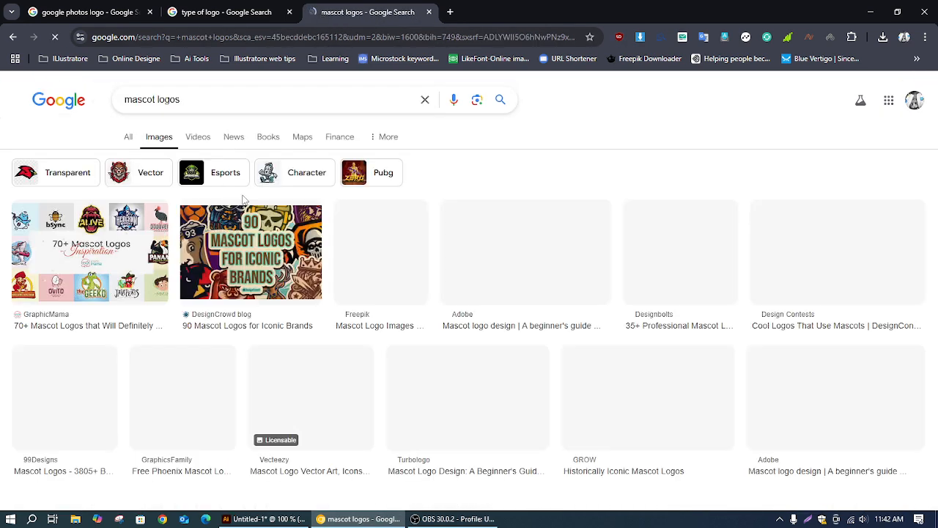
Examine the mascot logo images, and read the answer to "What is a mascot in a logo?" in the all-results view
{"action": "scroll", "coordinate": [308, 381], "scroll_direction": "down", "scroll_amount": 2}
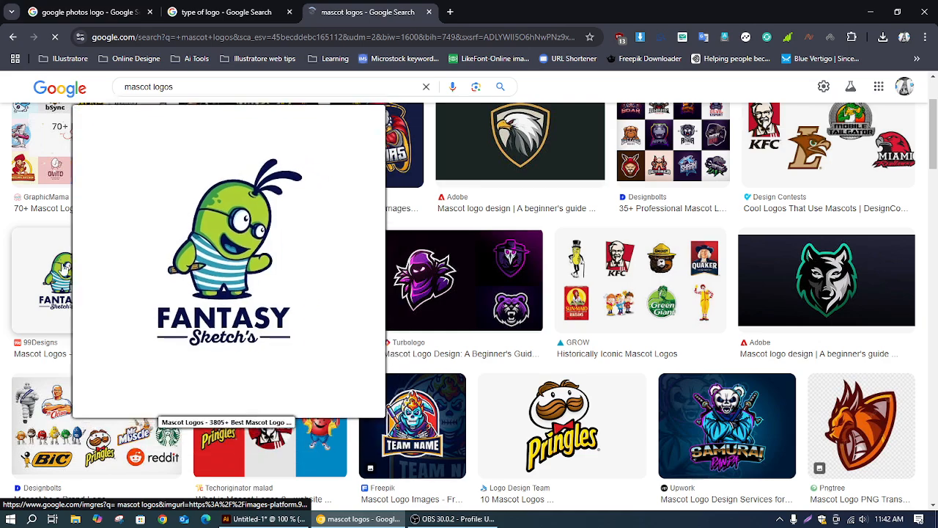
{"action": "scroll", "coordinate": [509, 415], "scroll_direction": "down", "scroll_amount": 5}
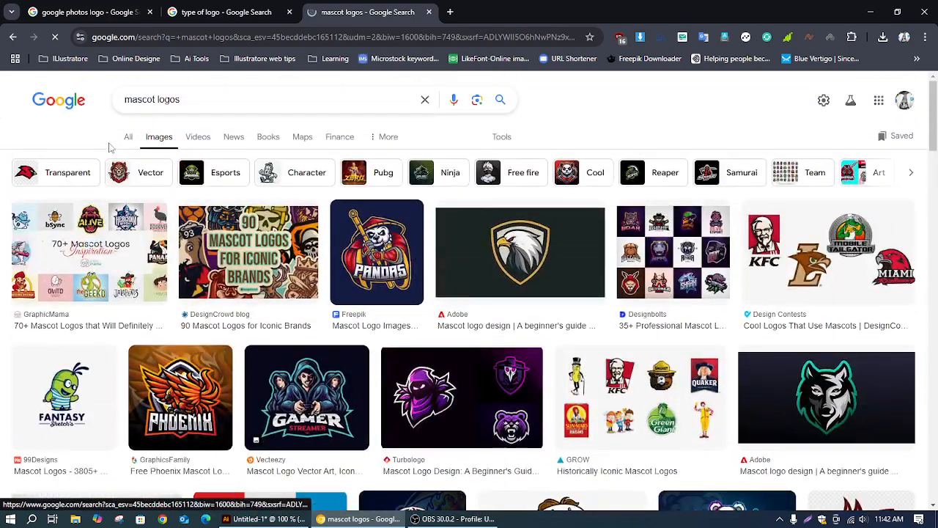
{"action": "left_click", "coordinate": [126, 140]}
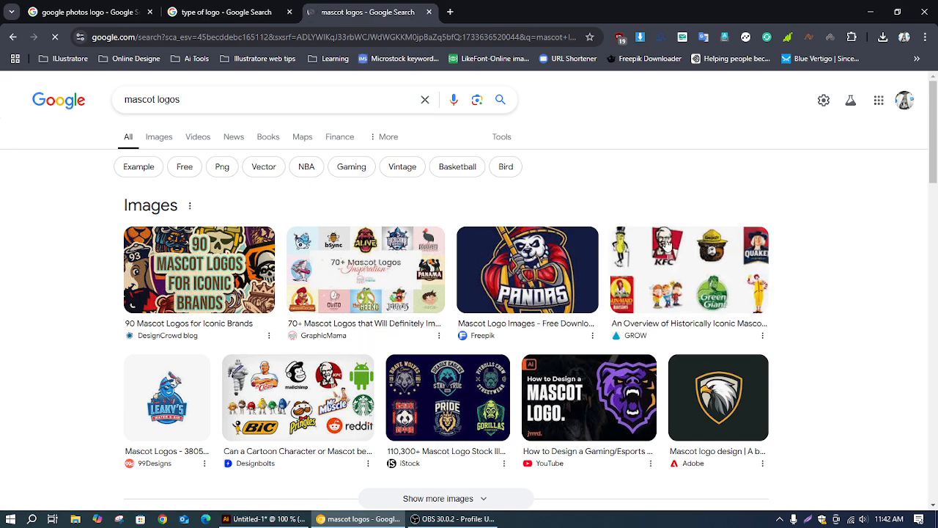
{"action": "scroll", "coordinate": [245, 390], "scroll_direction": "down", "scroll_amount": 3}
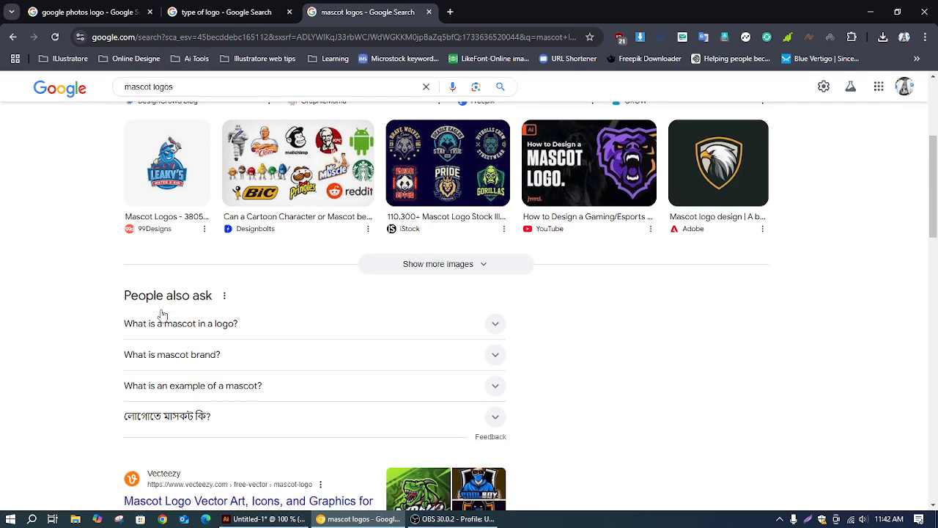
{"action": "left_click", "coordinate": [204, 322]}
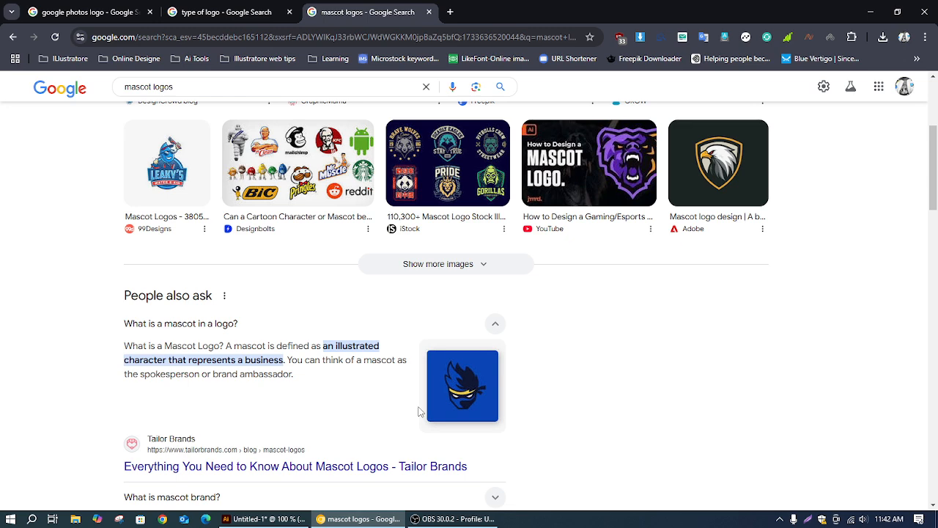
{"action": "scroll", "coordinate": [188, 486], "scroll_direction": "up", "scroll_amount": 5}
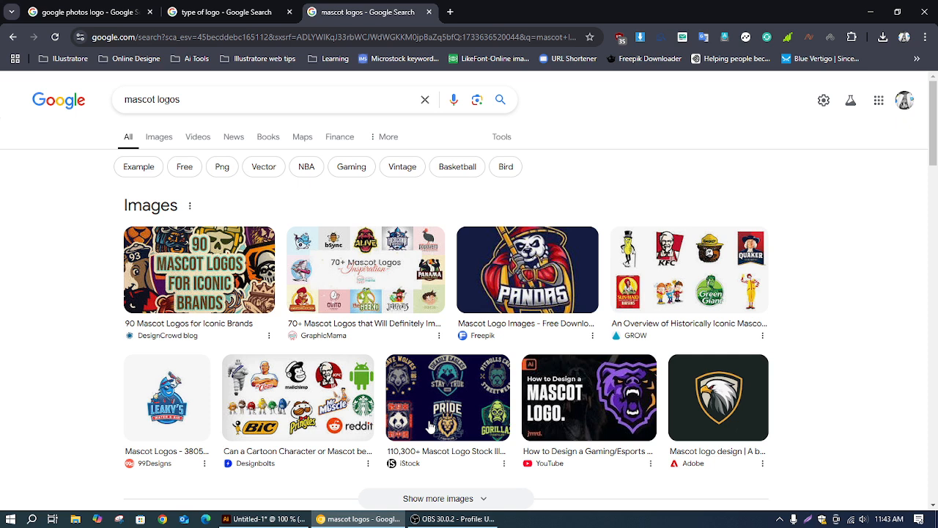
Switch to Illustrator, scale down the Chrome logo and move it off the artboard, below the pinwheel logo
{"action": "left_click", "coordinate": [237, 13]}
{"action": "left_click", "coordinate": [107, 13]}
{"action": "left_click", "coordinate": [264, 518]}
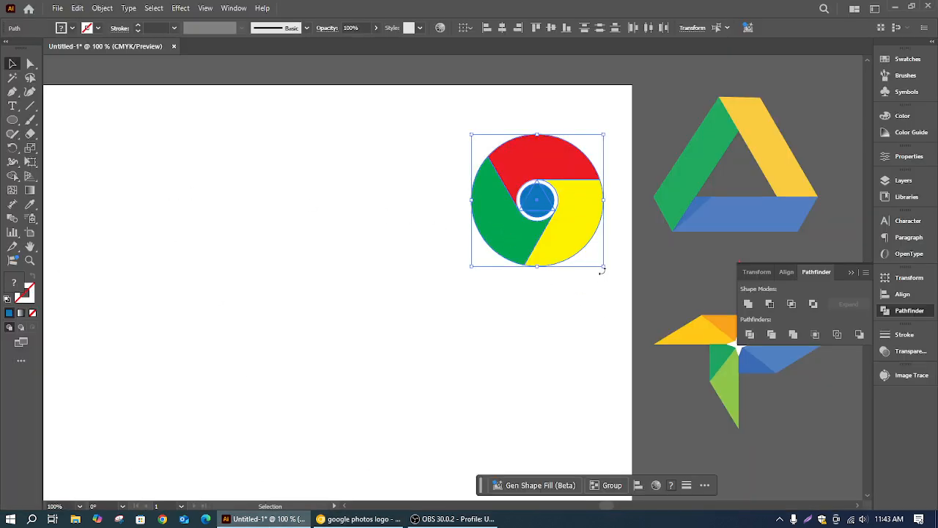
{"action": "left_click_drag", "start_coordinate": [603, 266], "coordinate": [600, 243]}
{"action": "left_click_drag", "start_coordinate": [543, 206], "coordinate": [835, 503]}
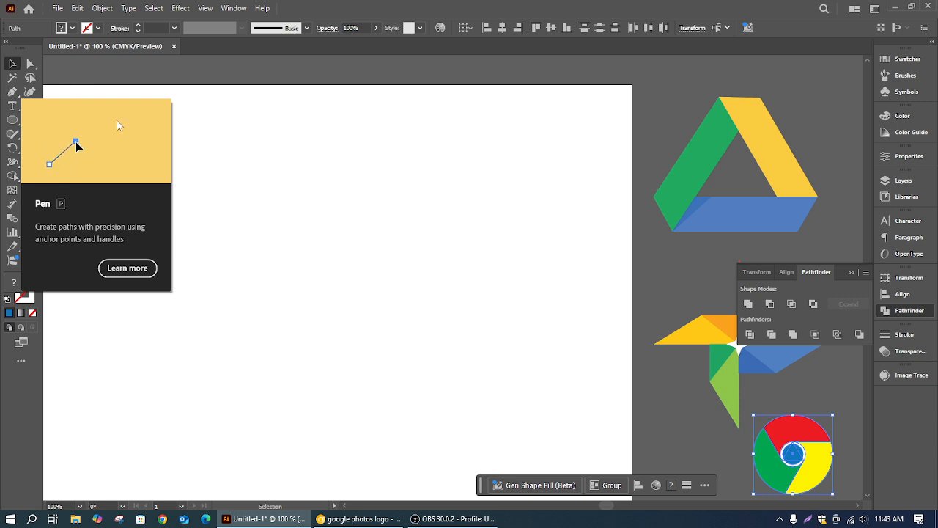
{"action": "key", "text": "space"}
{"action": "left_click_drag", "start_coordinate": [238, 163], "coordinate": [364, 139]}
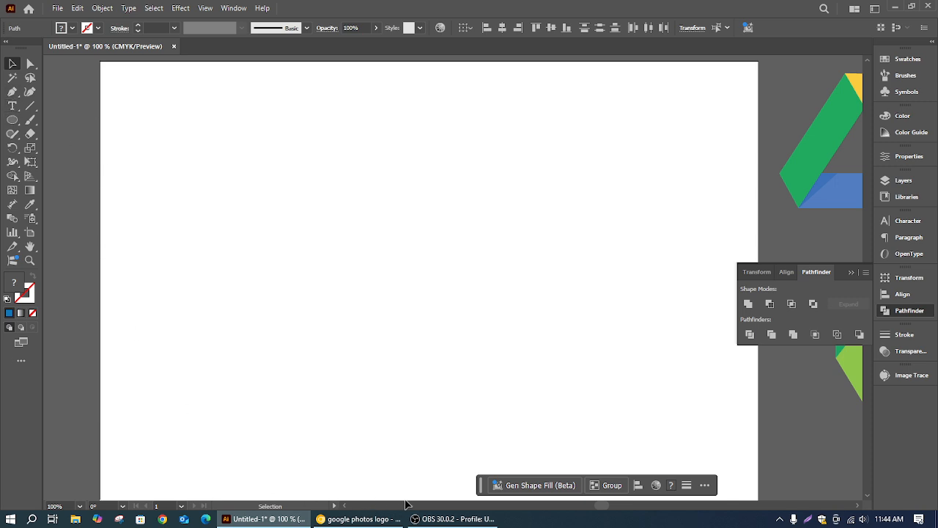
Return to Google in Chrome, search for "line art logo" and shorten the query to an image search for "line art"
{"action": "left_click", "coordinate": [359, 518]}
{"action": "left_click_drag", "start_coordinate": [204, 99], "coordinate": [69, 101]}
{"action": "type", "text": "l"}
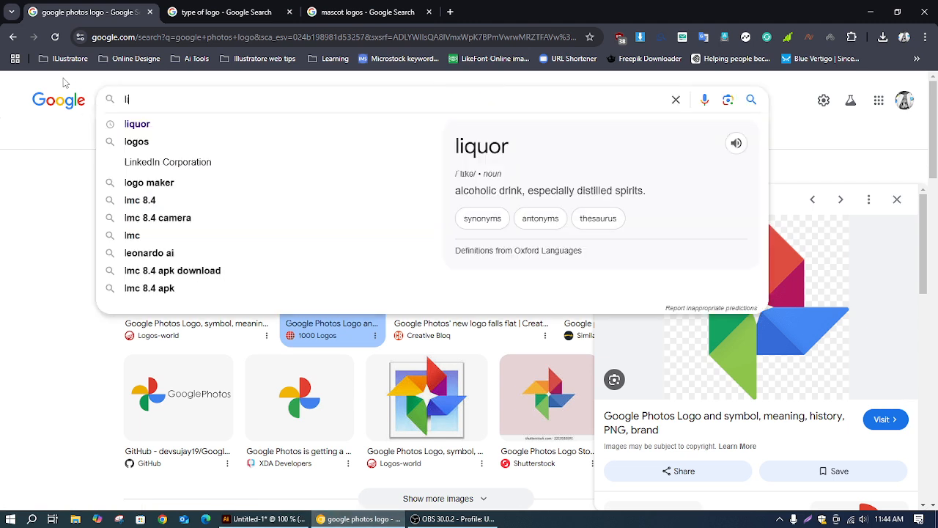
{"action": "type", "text": "ine art"}
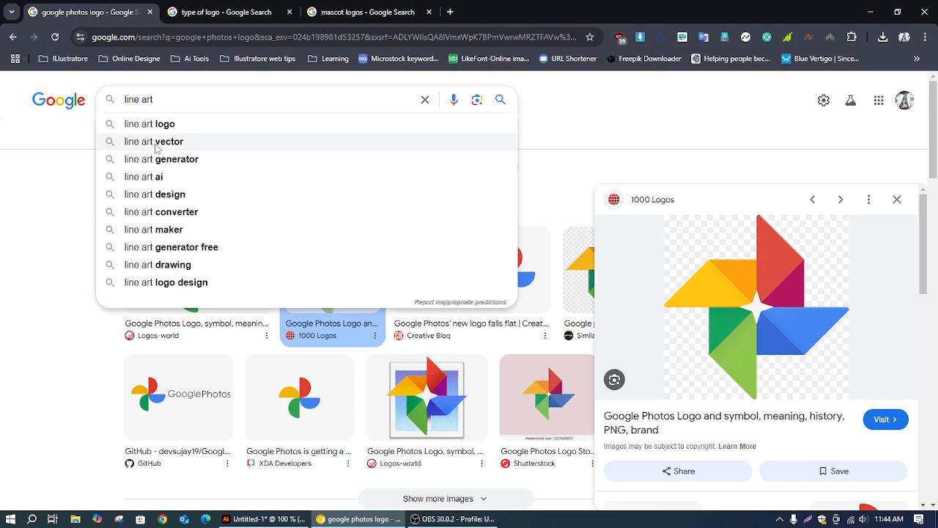
{"action": "left_click", "coordinate": [178, 124]}
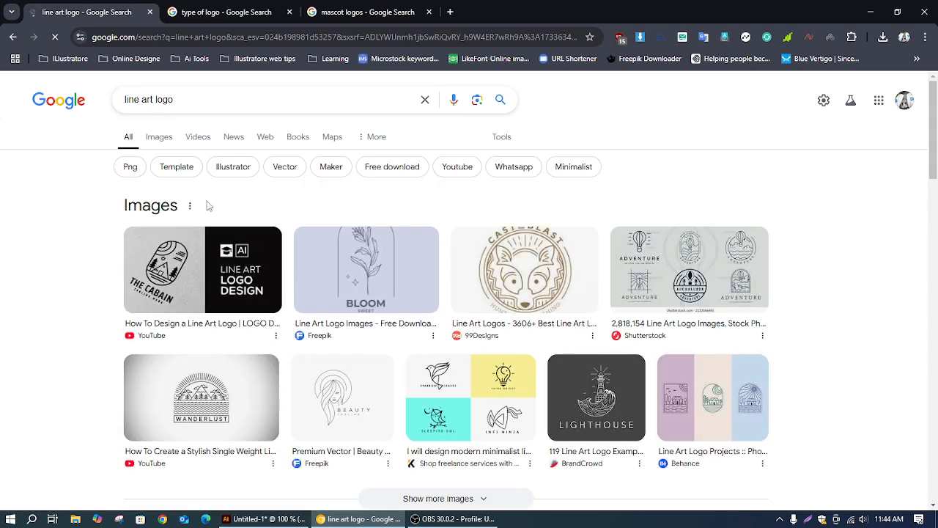
{"action": "left_click_drag", "start_coordinate": [175, 103], "coordinate": [156, 107]}
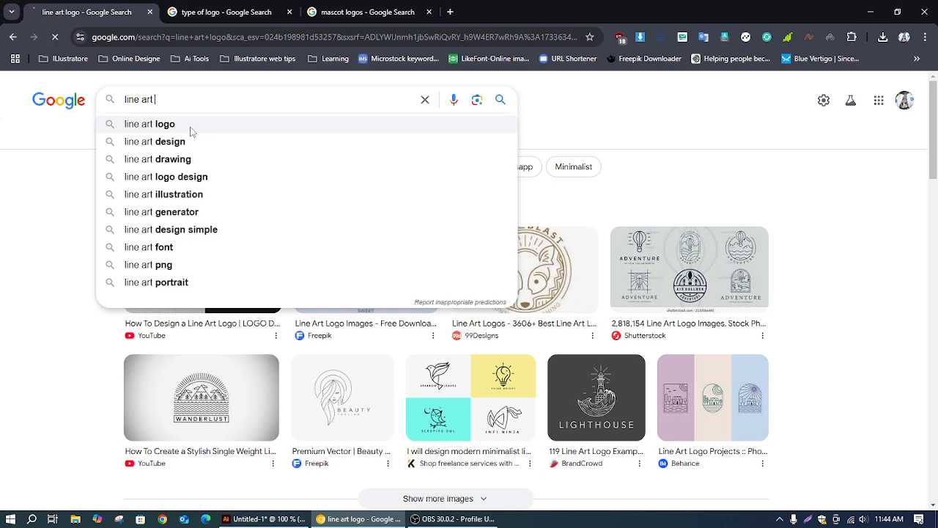
{"action": "key", "text": "Return"}
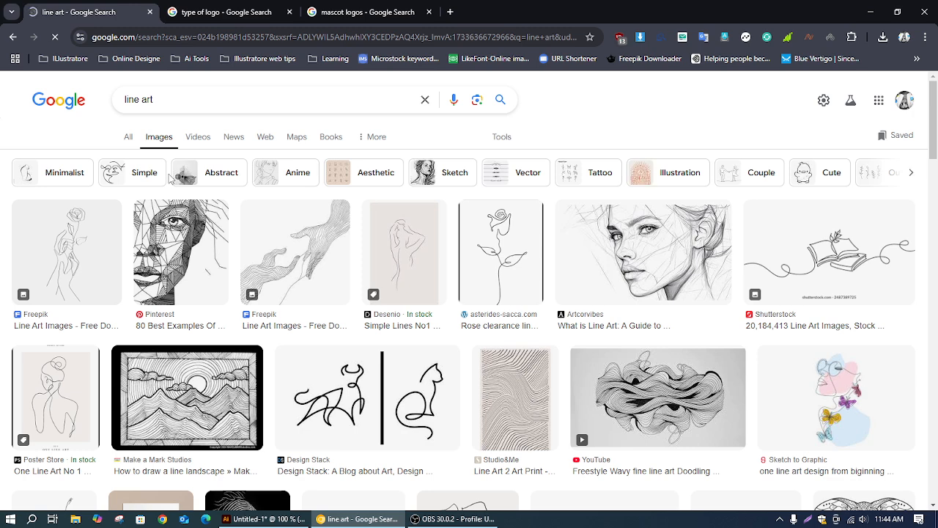
Browse the line art images and save the "Rose clearance line art" picture as a JPG on the Desktop
{"action": "mouse_move", "coordinate": [536, 215]}
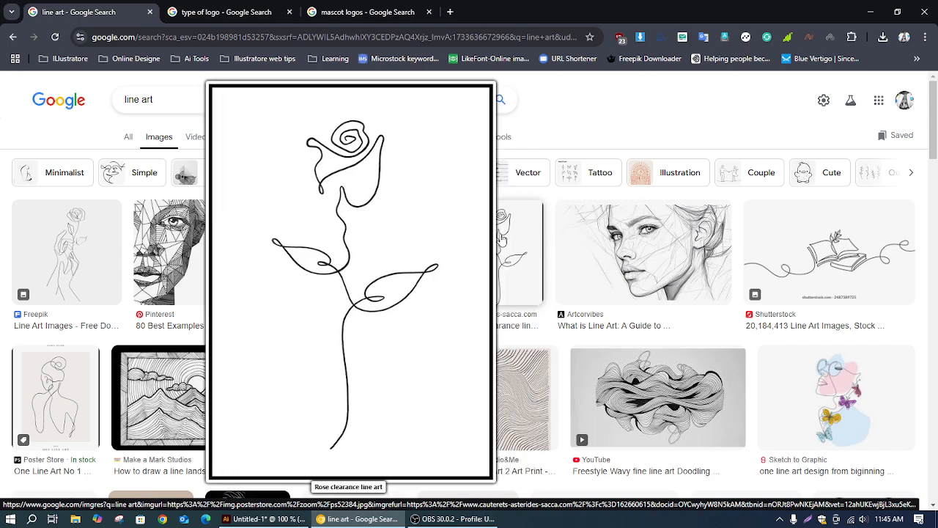
{"action": "scroll", "coordinate": [540, 279], "scroll_direction": "down", "scroll_amount": 3}
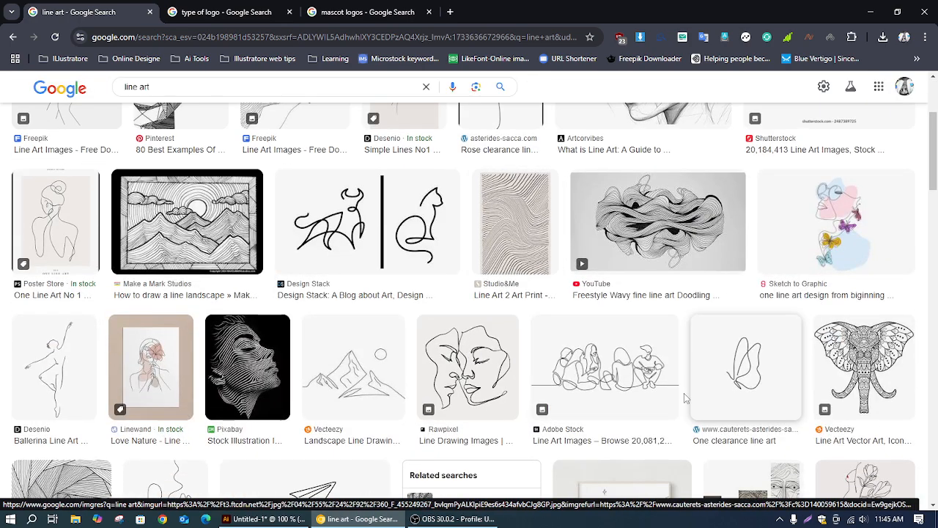
{"action": "scroll", "coordinate": [462, 381], "scroll_direction": "down", "scroll_amount": 5}
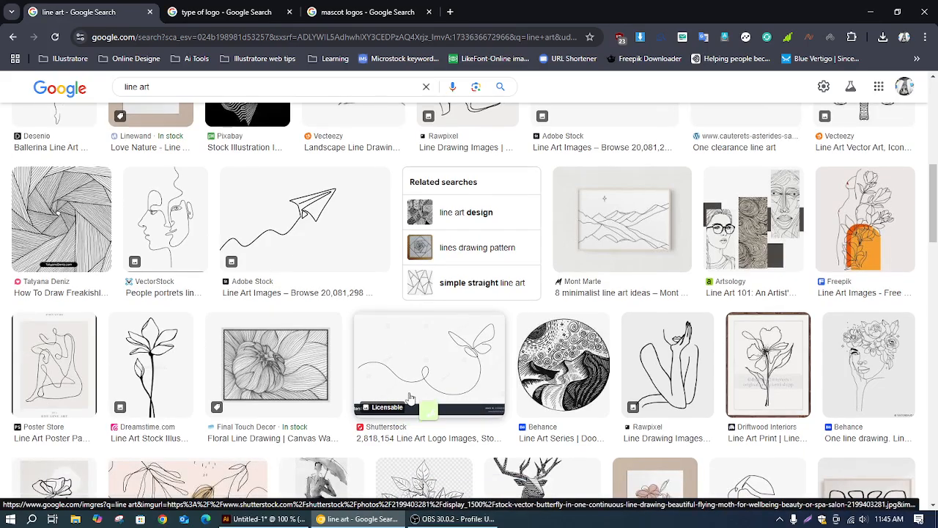
{"action": "scroll", "coordinate": [588, 426], "scroll_direction": "down", "scroll_amount": 5}
{"action": "scroll", "coordinate": [588, 426], "scroll_direction": "up", "scroll_amount": 15}
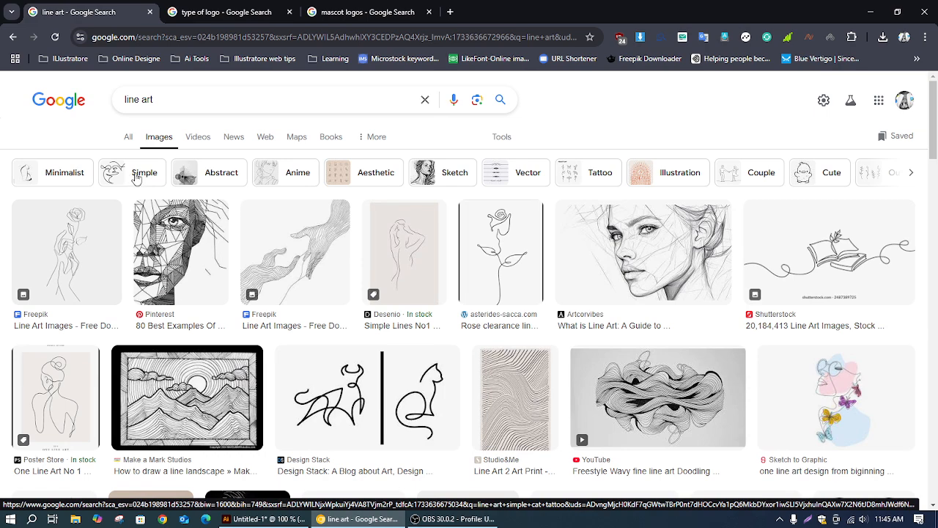
{"action": "mouse_move", "coordinate": [45, 273]}
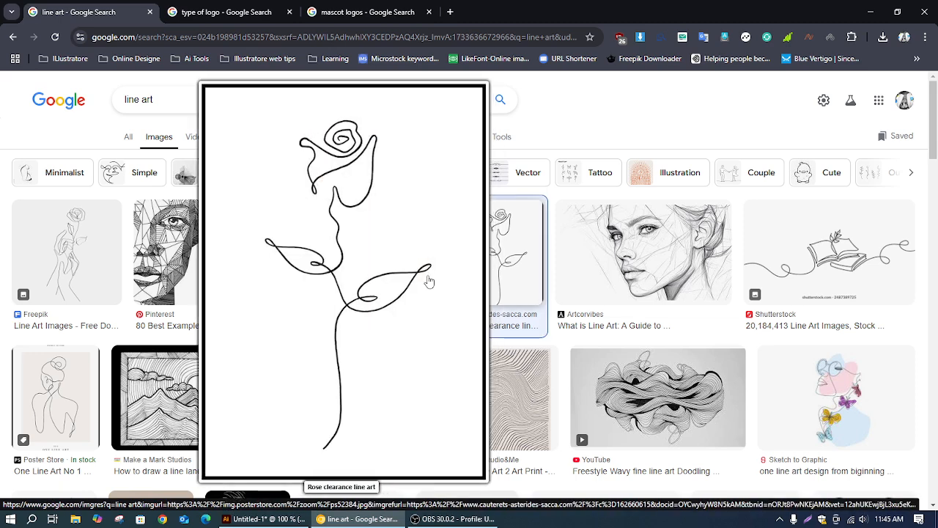
{"action": "left_click", "coordinate": [457, 279]}
{"action": "right_click", "coordinate": [737, 324]}
{"action": "mouse_move", "coordinate": [818, 273]}
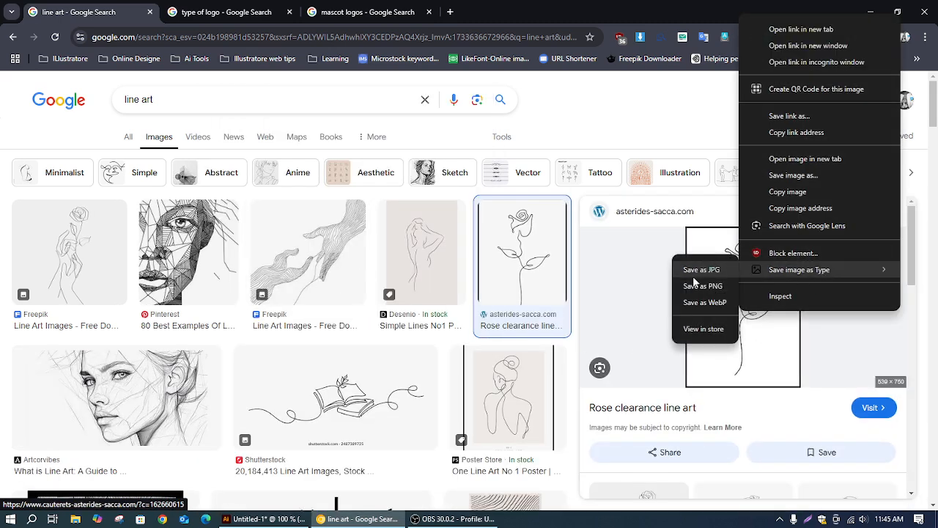
{"action": "left_click", "coordinate": [696, 273]}
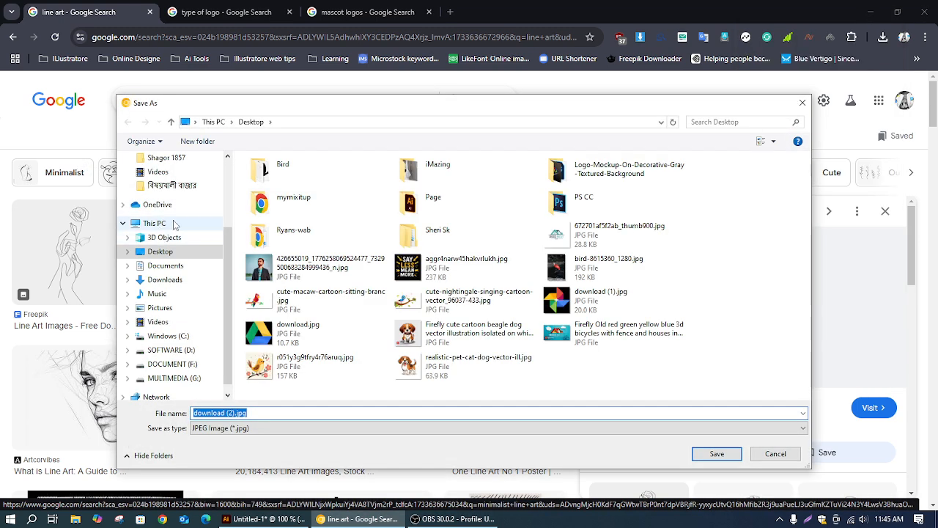
{"action": "left_click", "coordinate": [165, 251]}
{"action": "left_click", "coordinate": [717, 454]}
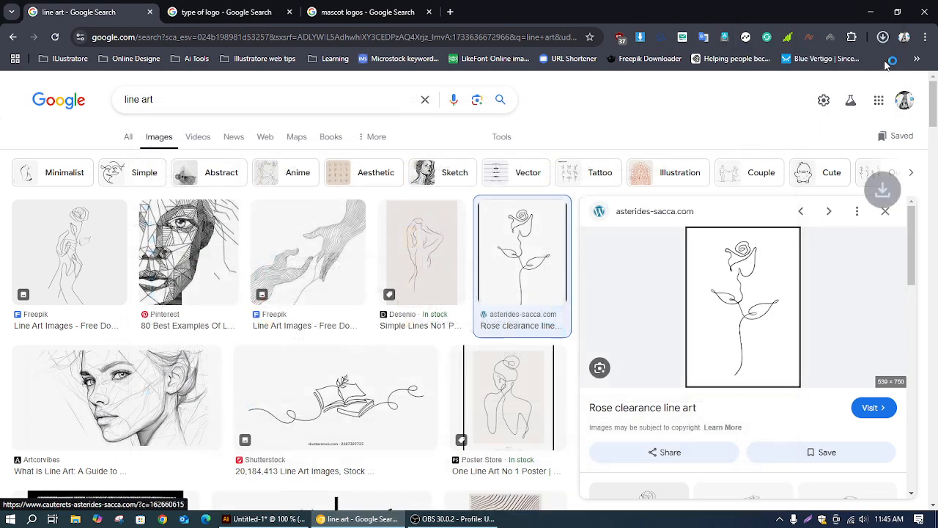
Switch to Illustrator, start placing a file from the Desktop, and show the folder's contents as larger thumbnails
{"action": "key", "text": "alt+Tab"}
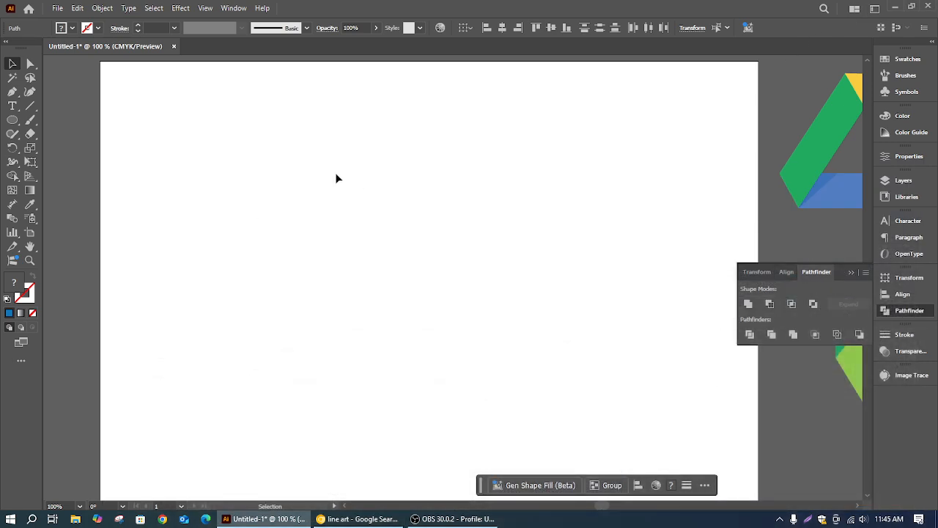
{"action": "left_click", "coordinate": [59, 8]}
{"action": "left_click", "coordinate": [95, 223]}
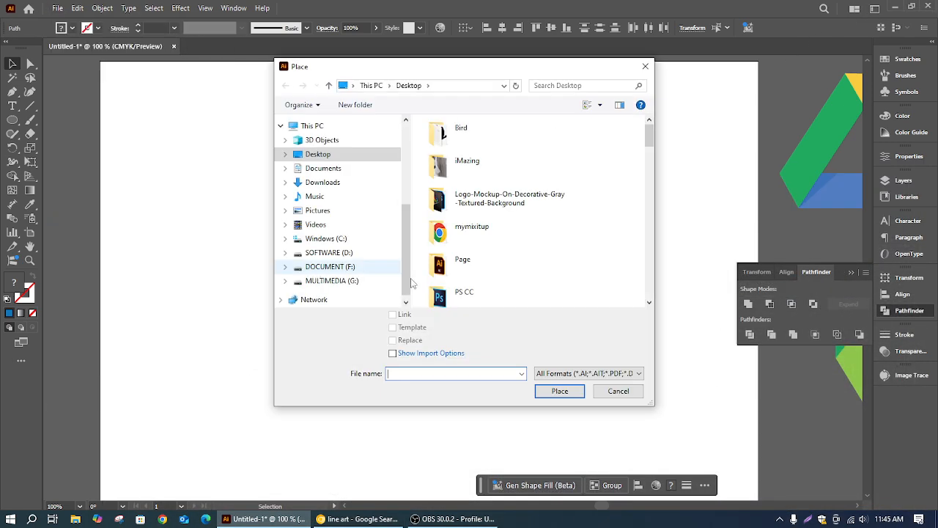
{"action": "scroll", "coordinate": [528, 220], "scroll_direction": "down", "scroll_amount": 5}
{"action": "left_click_drag", "start_coordinate": [648, 190], "coordinate": [673, 131]}
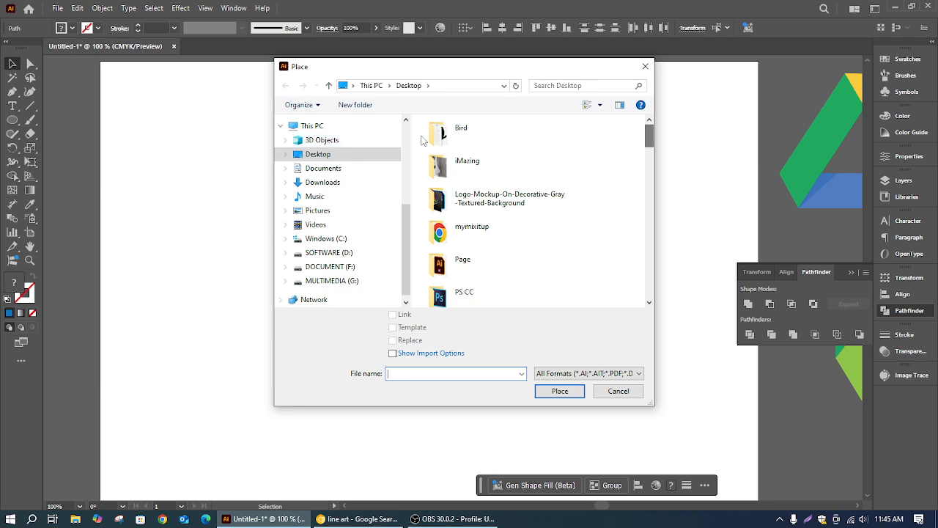
{"action": "left_click", "coordinate": [586, 106]}
{"action": "left_click", "coordinate": [587, 106]}
Place the downloaded rose line art JPG on the artboard, nearly as tall as the visible area, and move it towards the middle
{"action": "scroll", "coordinate": [561, 213], "scroll_direction": "down", "scroll_amount": 6}
{"action": "scroll", "coordinate": [556, 251], "scroll_direction": "down", "scroll_amount": 3}
{"action": "scroll", "coordinate": [557, 251], "scroll_direction": "up", "scroll_amount": 2}
{"action": "scroll", "coordinate": [557, 251], "scroll_direction": "down", "scroll_amount": 2}
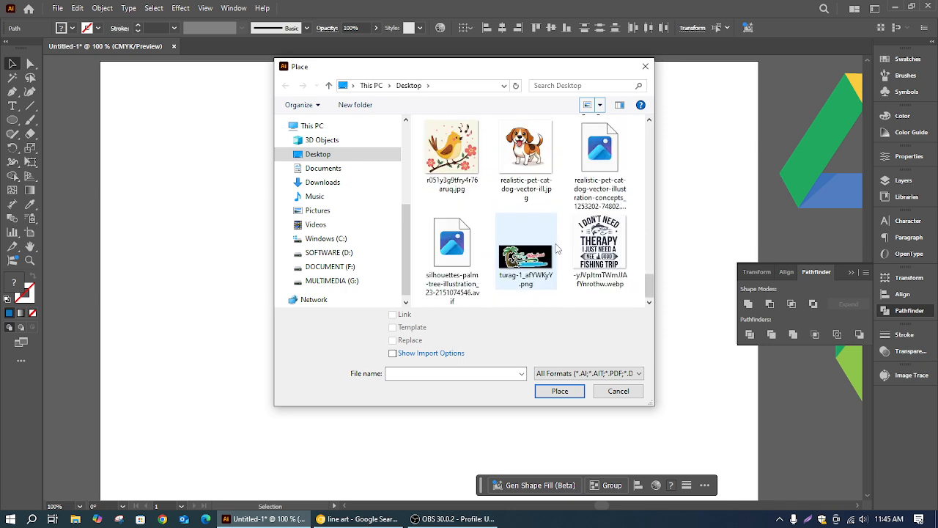
{"action": "scroll", "coordinate": [539, 252], "scroll_direction": "up", "scroll_amount": 8}
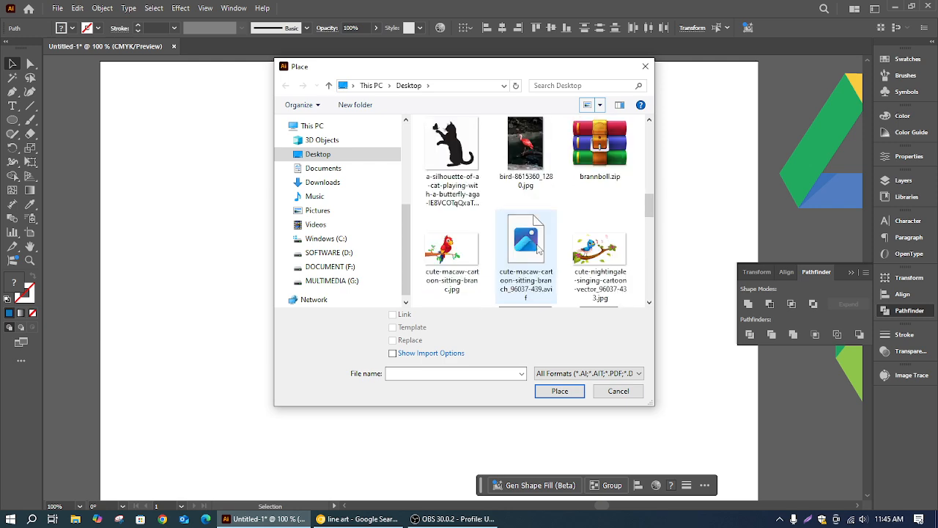
{"action": "scroll", "coordinate": [539, 251], "scroll_direction": "down", "scroll_amount": 1}
{"action": "double_click", "coordinate": [598, 269]}
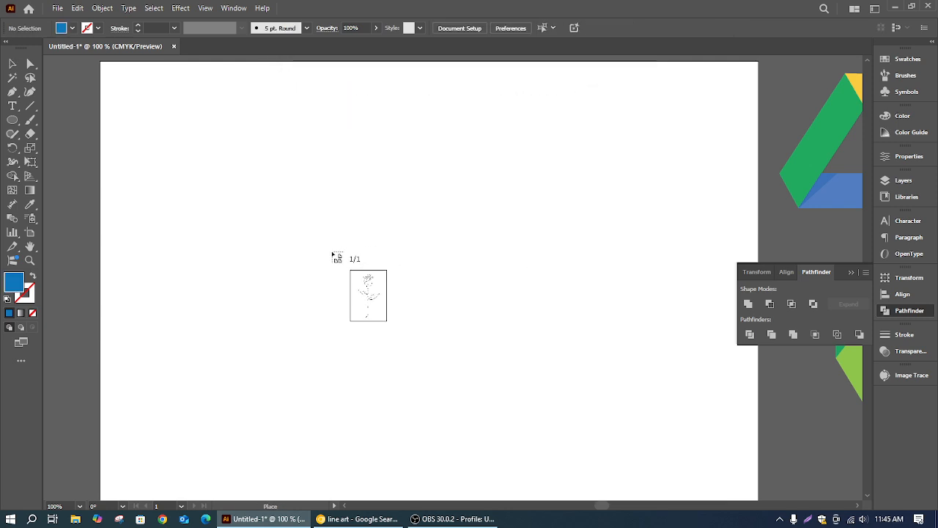
{"action": "left_click_drag", "start_coordinate": [232, 120], "coordinate": [704, 468]}
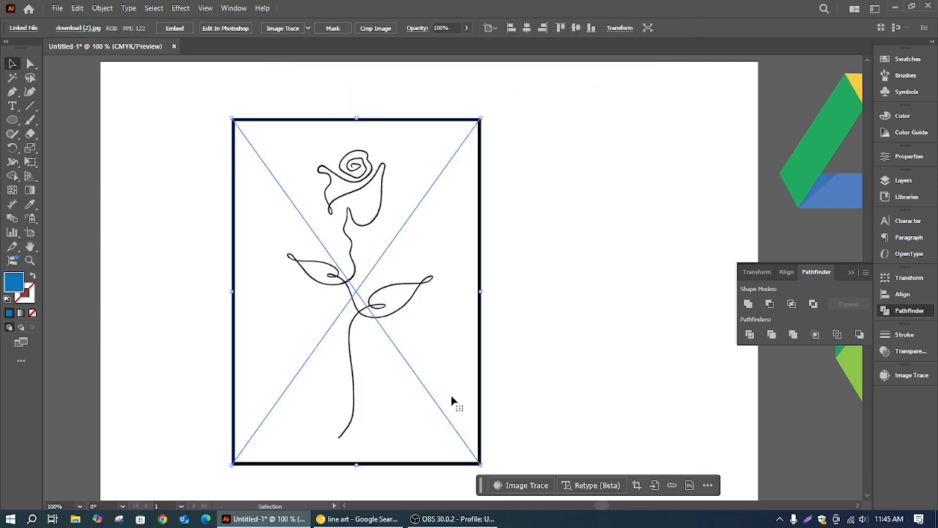
{"action": "left_click_drag", "start_coordinate": [408, 306], "coordinate": [516, 297]}
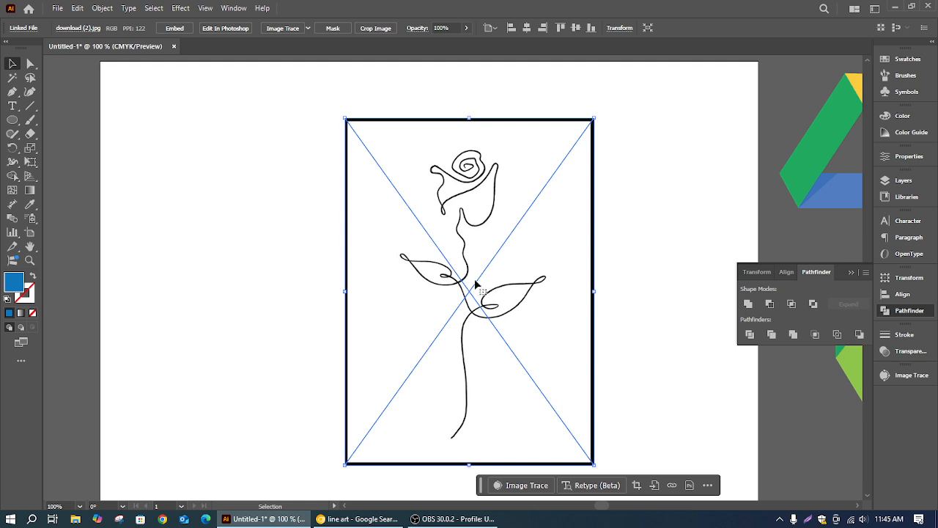
Lock the placed rose picture so it stays fixed as a tracing reference
{"action": "left_click", "coordinate": [101, 8]}
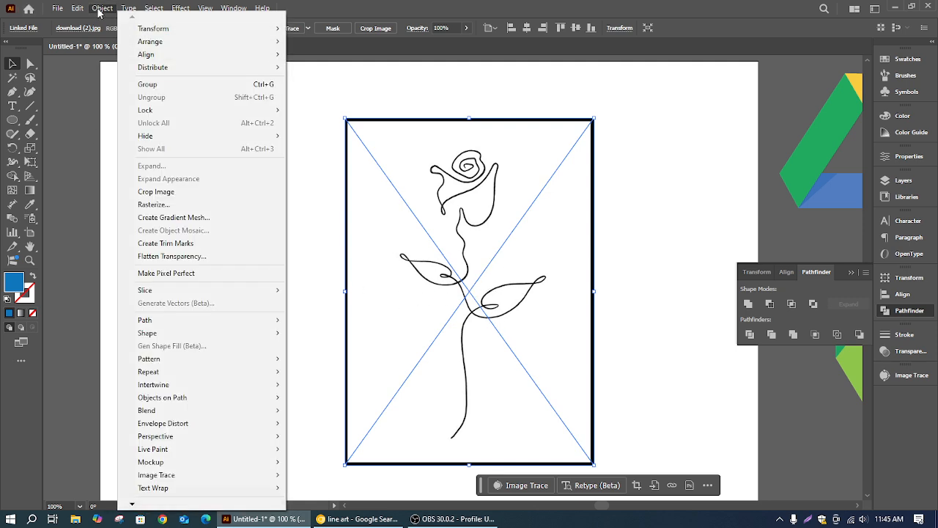
{"action": "mouse_move", "coordinate": [160, 112]}
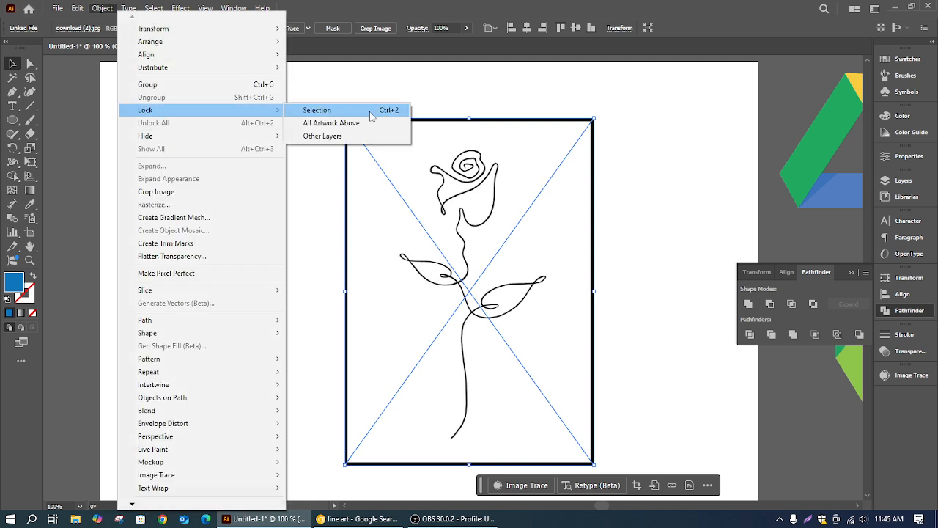
{"action": "left_click", "coordinate": [372, 116]}
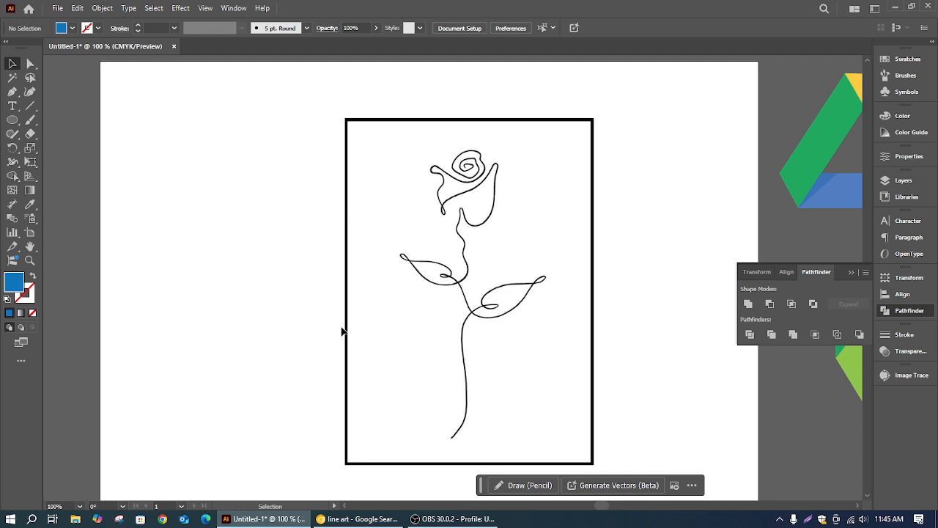
Choose the Pen tool and turn off Use Precise Cursors in the General preferences
{"action": "scroll", "coordinate": [494, 354], "scroll_direction": "up", "scroll_amount": 1}
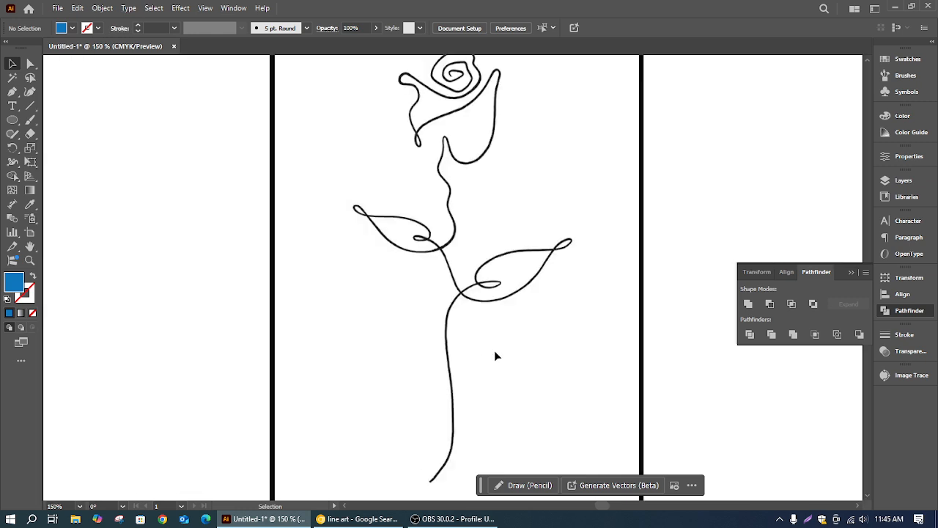
{"action": "left_click_drag", "start_coordinate": [476, 291], "coordinate": [450, 201]}
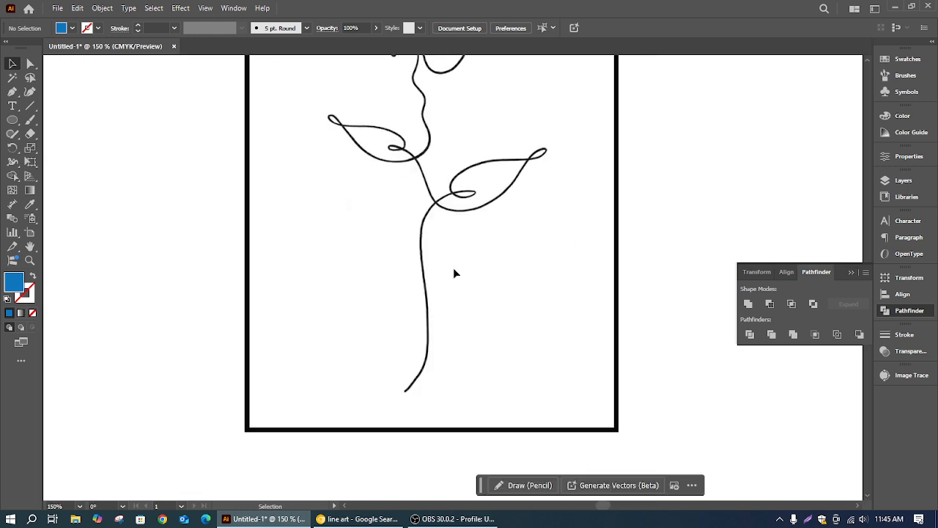
{"action": "left_click", "coordinate": [12, 93]}
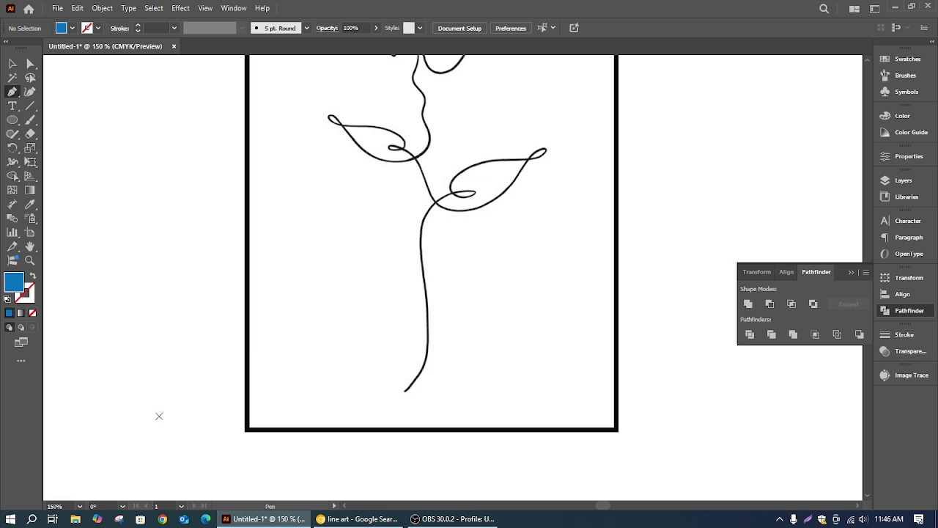
{"action": "key", "text": "ctrl+k"}
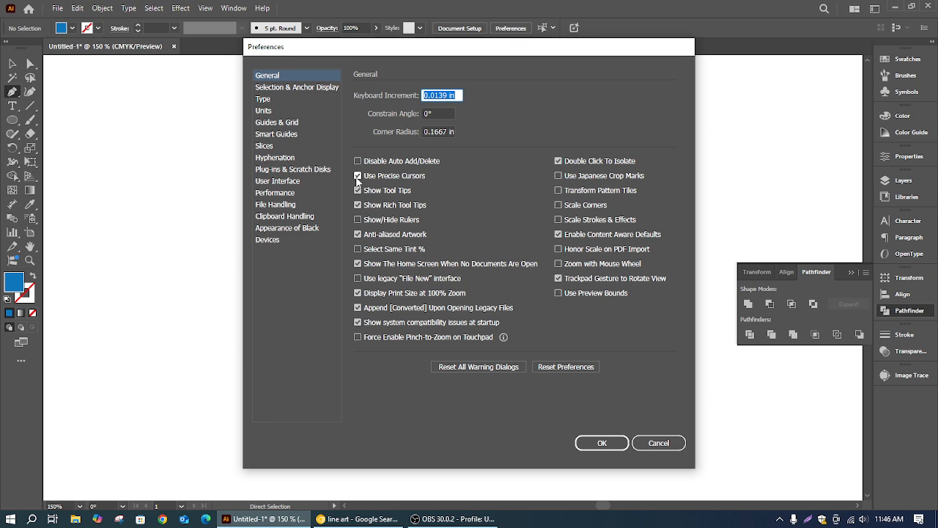
{"action": "left_click", "coordinate": [357, 177]}
{"action": "left_click", "coordinate": [598, 442]}
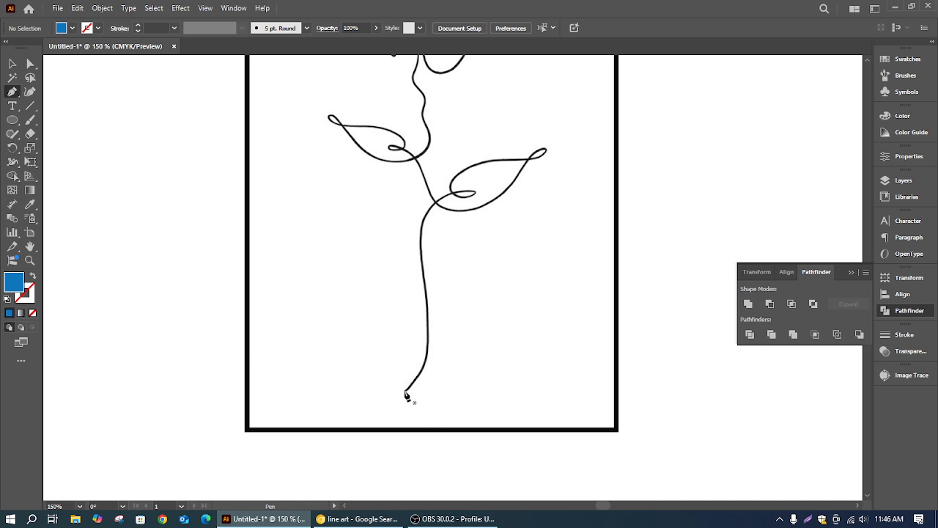
Trace the stem's lowest curve with the Pen tool, give the path a blue stroke without fill, and retract its last outgoing handle
{"action": "left_click_drag", "start_coordinate": [405, 394], "coordinate": [431, 352]}
{"action": "scroll", "coordinate": [430, 352], "scroll_direction": "up", "scroll_amount": 2}
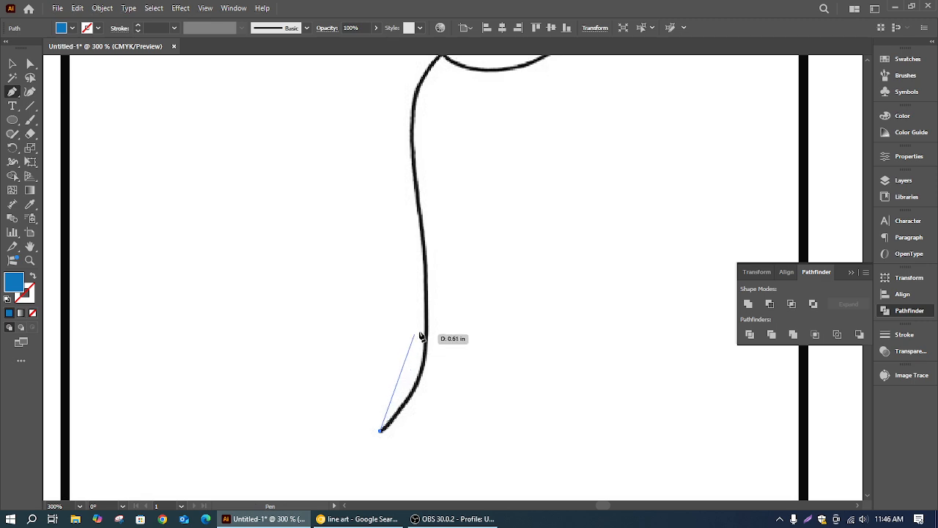
{"action": "left_click_drag", "start_coordinate": [426, 344], "coordinate": [437, 294]}
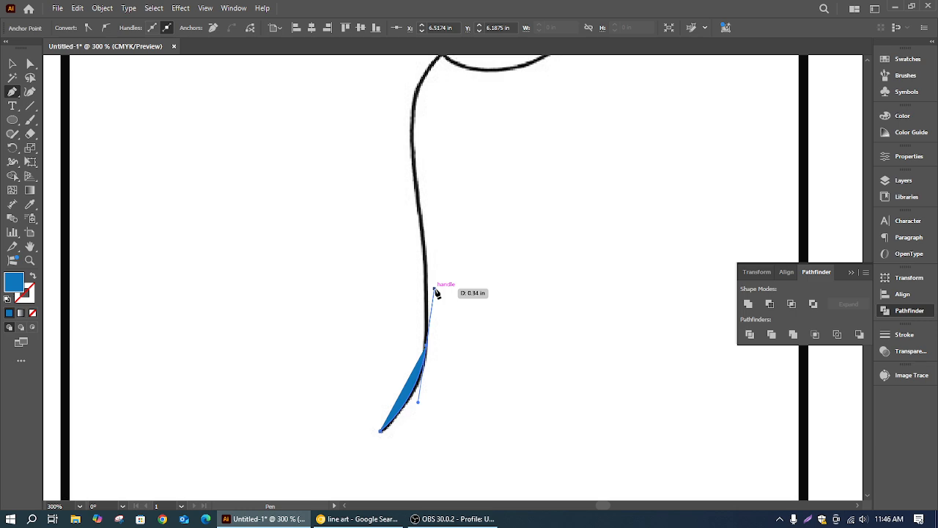
{"action": "left_click_drag", "start_coordinate": [436, 291], "coordinate": [434, 290]}
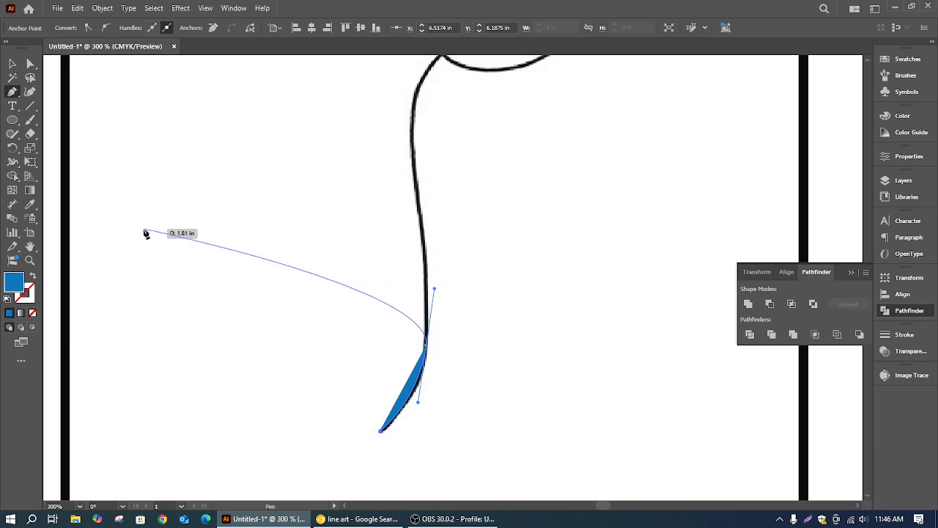
{"action": "left_click", "coordinate": [32, 278]}
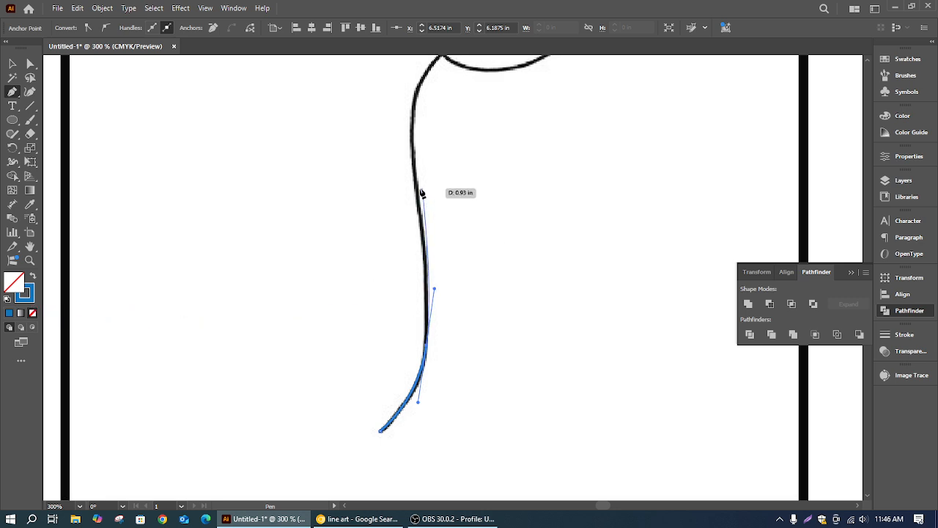
{"action": "left_click", "coordinate": [427, 342]}
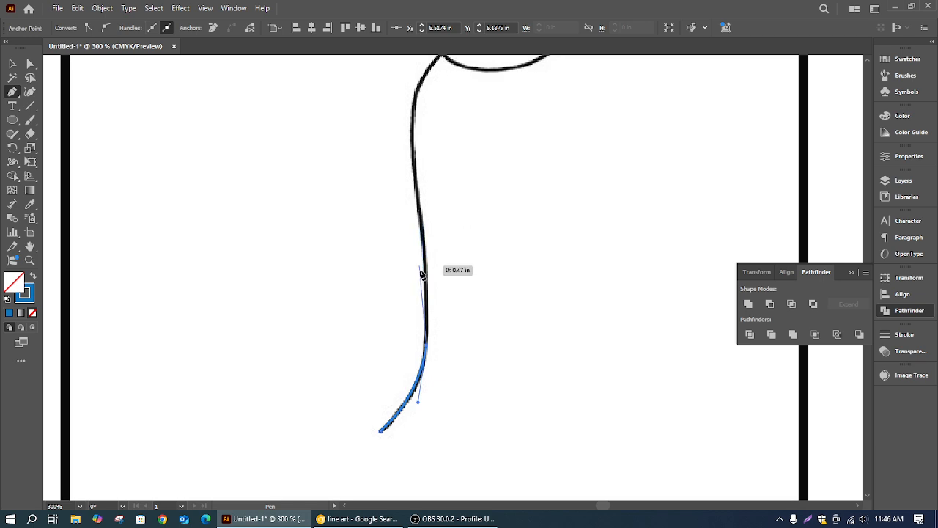
Continue the pen path up the stem to the bend below the right leaf, and retract the last anchor's outgoing handle
{"action": "scroll", "coordinate": [428, 261], "scroll_direction": "up", "scroll_amount": 3}
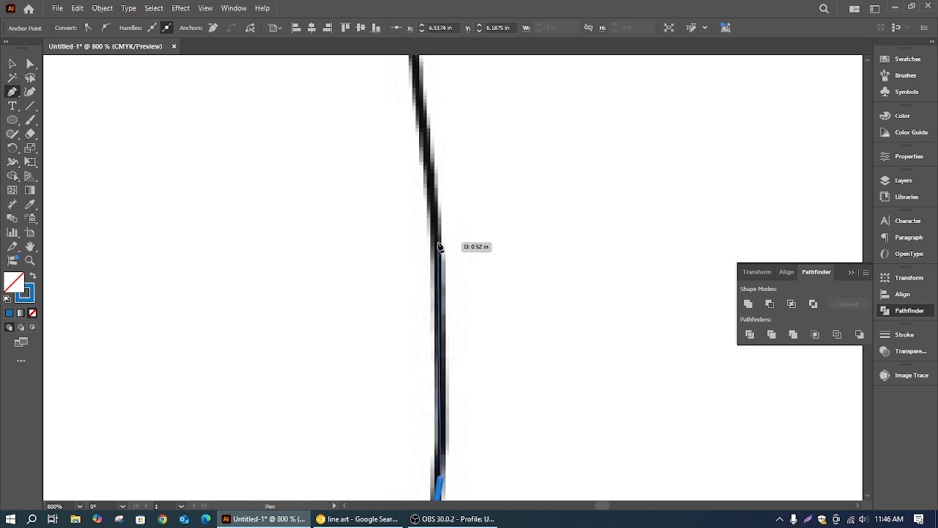
{"action": "left_click_drag", "start_coordinate": [435, 234], "coordinate": [434, 216]}
{"action": "scroll", "coordinate": [433, 230], "scroll_direction": "up", "scroll_amount": 5}
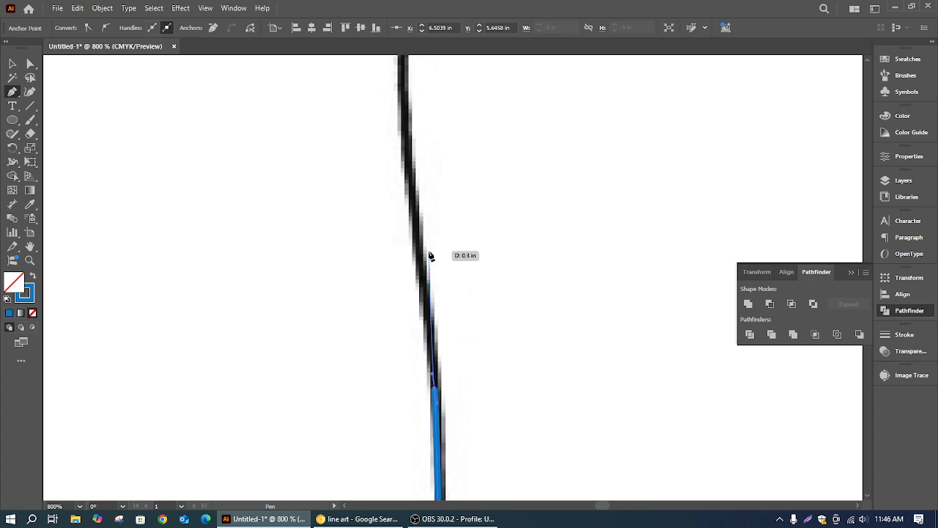
{"action": "scroll", "coordinate": [405, 293], "scroll_direction": "up", "scroll_amount": 3}
{"action": "mouse_move", "coordinate": [416, 159]}
{"action": "left_mouse_down"}
{"action": "mouse_move", "coordinate": [452, 132]}
{"action": "mouse_move", "coordinate": [457, 105]}
{"action": "left_mouse_up"}
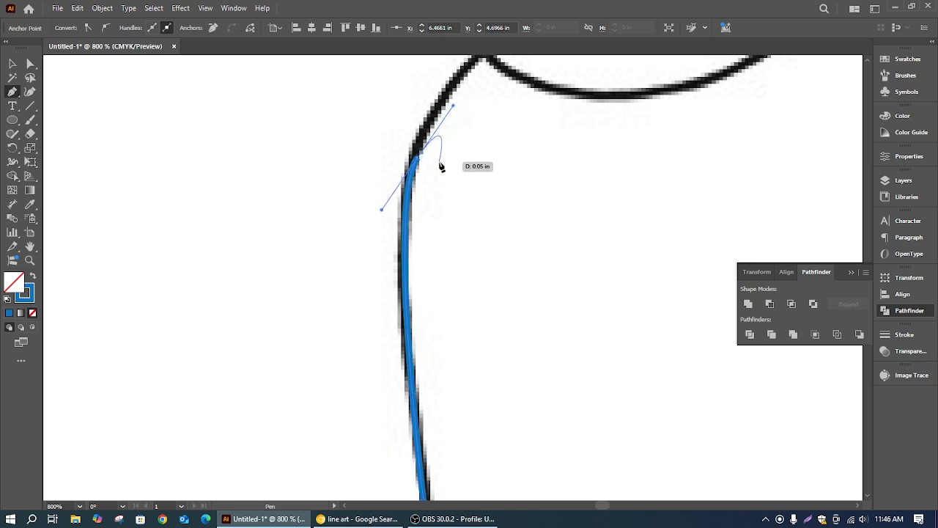
{"action": "scroll", "coordinate": [422, 226], "scroll_direction": "up", "scroll_amount": 3}
{"action": "left_click", "coordinate": [419, 243]}
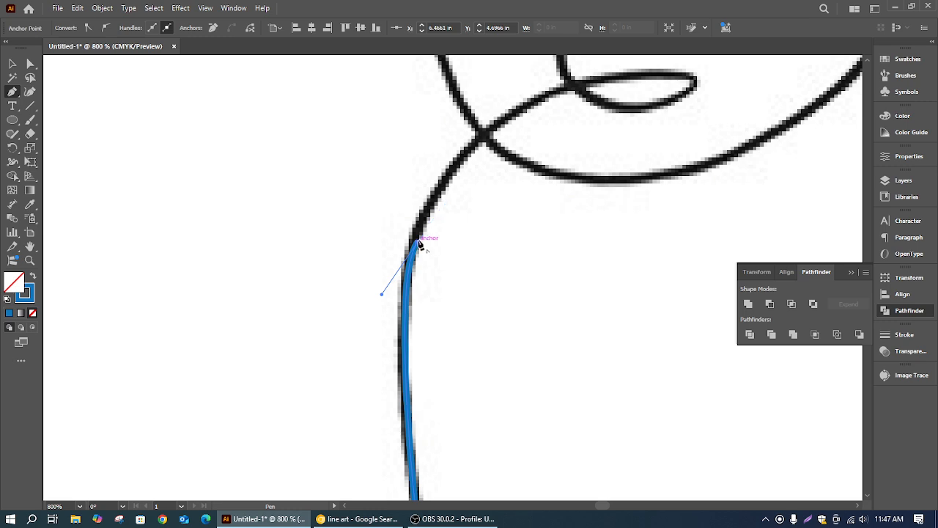
Extend the pen path as a curve from the stem's bend to the tip of the right leaf's small inner loop
{"action": "scroll", "coordinate": [500, 148], "scroll_direction": "up", "scroll_amount": 1}
{"action": "scroll", "coordinate": [501, 149], "scroll_direction": "up", "scroll_amount": 1}
{"action": "left_click_drag", "start_coordinate": [693, 135], "coordinate": [685, 159]}
{"action": "scroll", "coordinate": [487, 231], "scroll_direction": "down", "scroll_amount": 4}
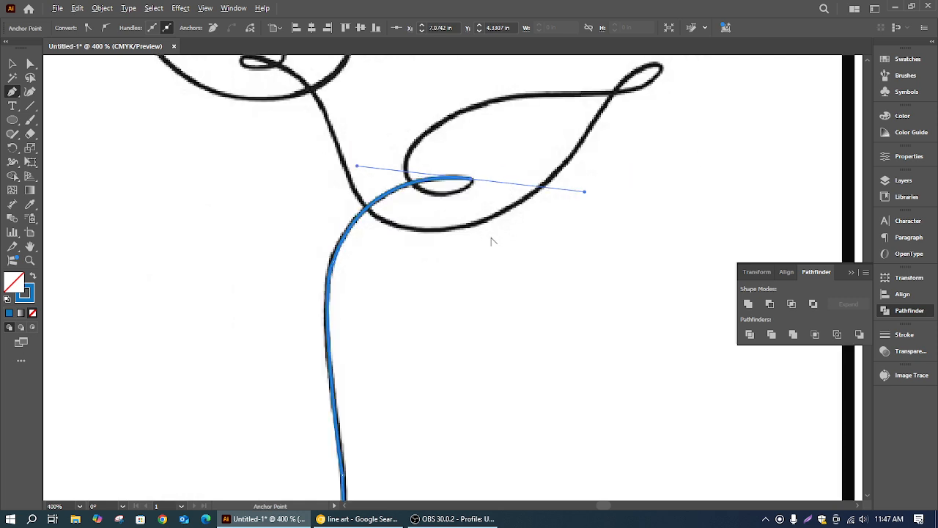
Move the traced stem path to the blank area right of the rose picture's frame and inspect the kink in its upper bend
{"action": "left_click", "coordinate": [12, 64]}
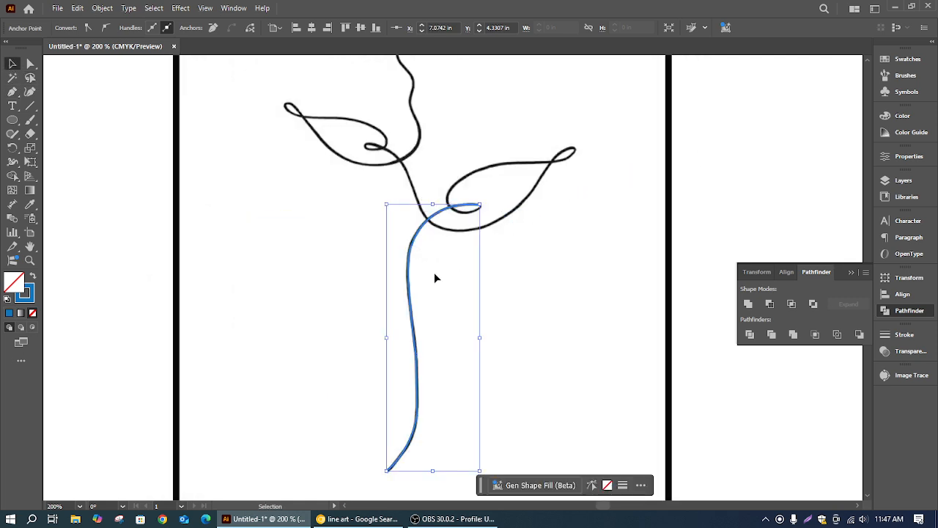
{"action": "left_click_drag", "start_coordinate": [408, 286], "coordinate": [726, 169]}
{"action": "key", "text": "super"}
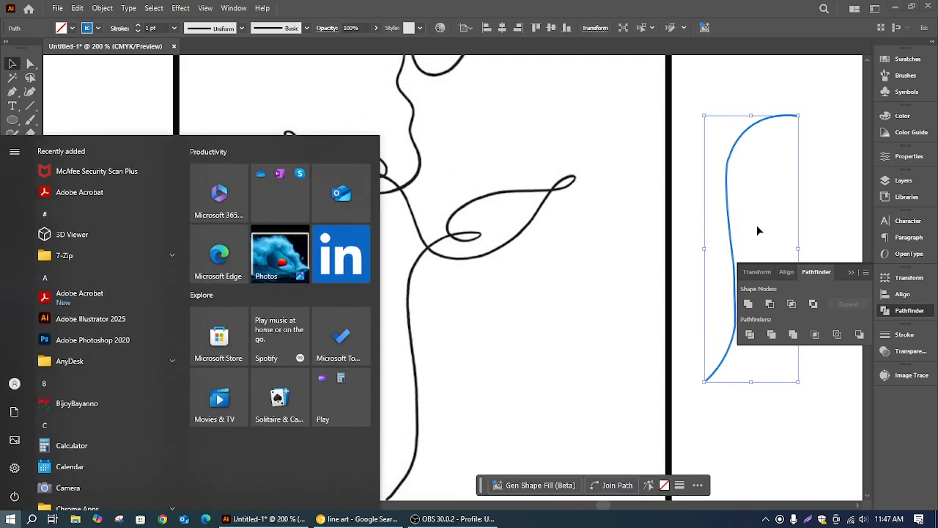
{"action": "scroll", "coordinate": [757, 226], "scroll_direction": "up", "scroll_amount": 3}
{"action": "key", "text": "super"}
{"action": "left_click_drag", "start_coordinate": [724, 151], "coordinate": [543, 306]}
{"action": "left_click", "coordinate": [464, 154]}
{"action": "left_click", "coordinate": [492, 176]}
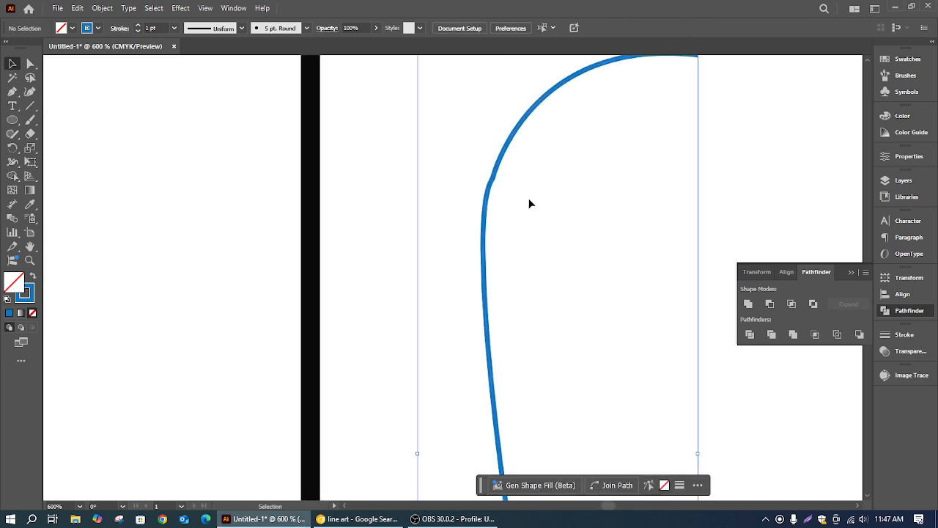
Try to even out the kink in the stem path's upper bend with the Smooth tool
{"action": "left_click", "coordinate": [13, 136]}
{"action": "left_click", "coordinate": [63, 163]}
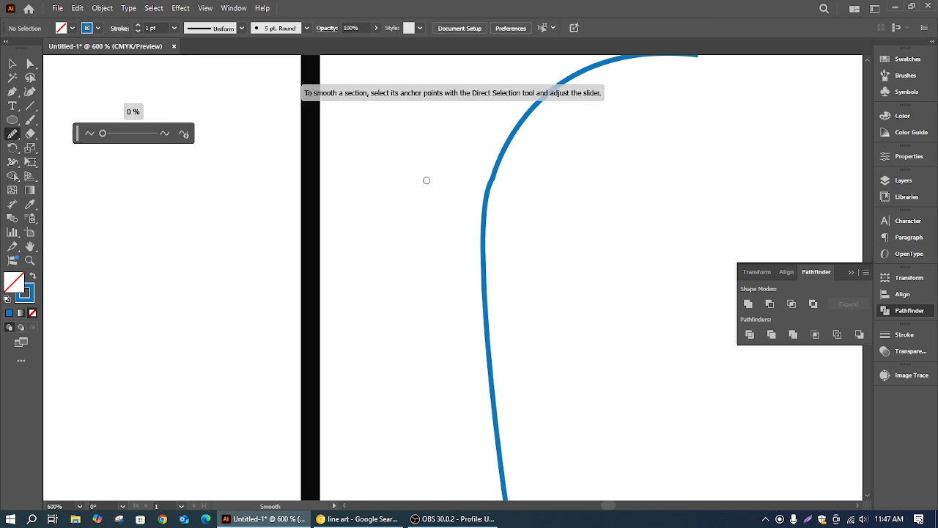
{"action": "left_click_drag", "start_coordinate": [494, 180], "coordinate": [475, 206]}
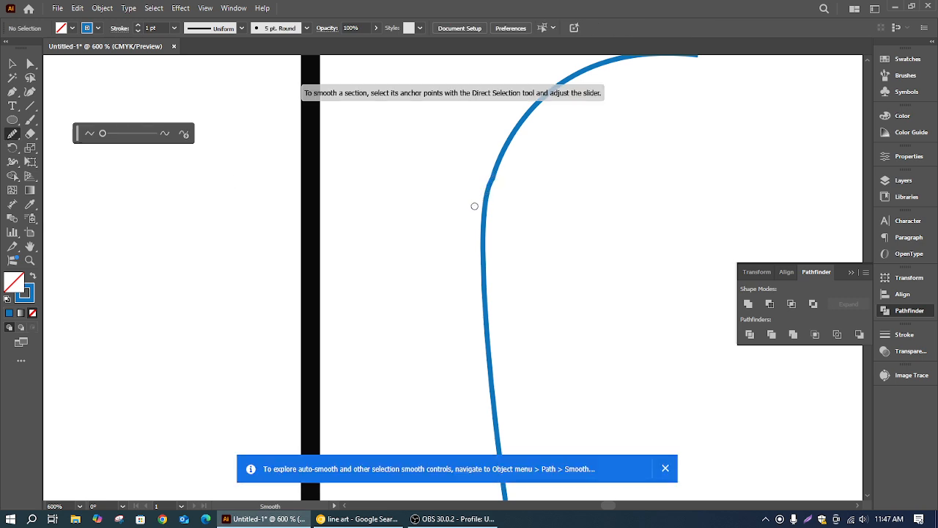
Smooth the kink in the selected stem path's upper bend with the path Smooth command, setting the smoothing amount to 26%
{"action": "left_click", "coordinate": [11, 64]}
{"action": "left_click_drag", "start_coordinate": [412, 129], "coordinate": [574, 239]}
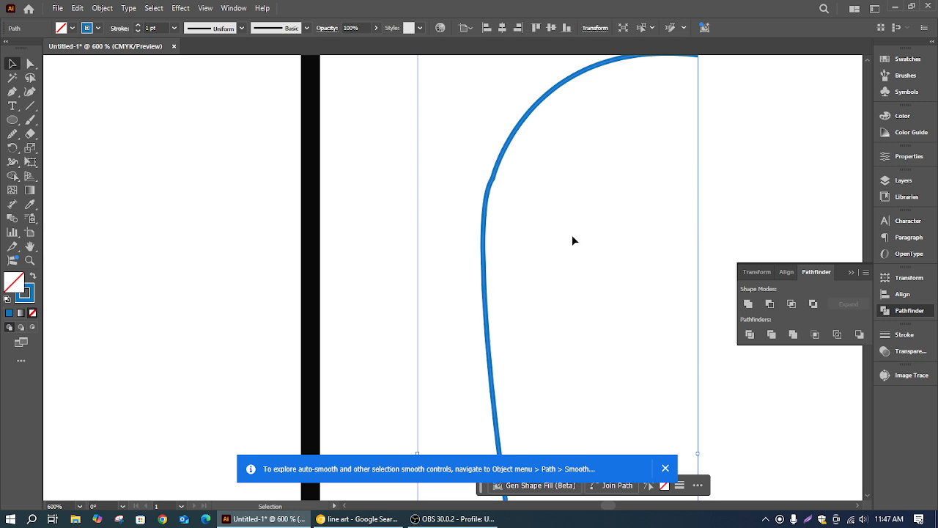
{"action": "left_click", "coordinate": [102, 8]}
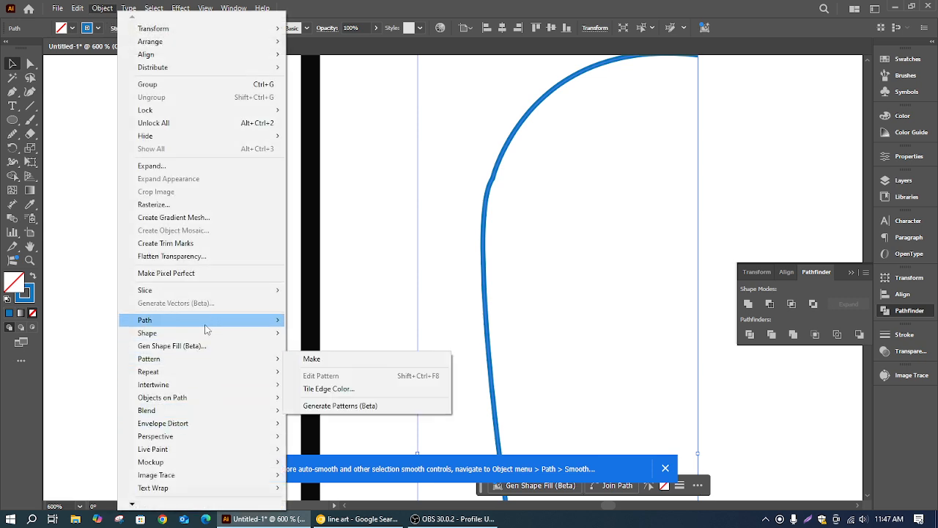
{"action": "mouse_move", "coordinate": [208, 326]}
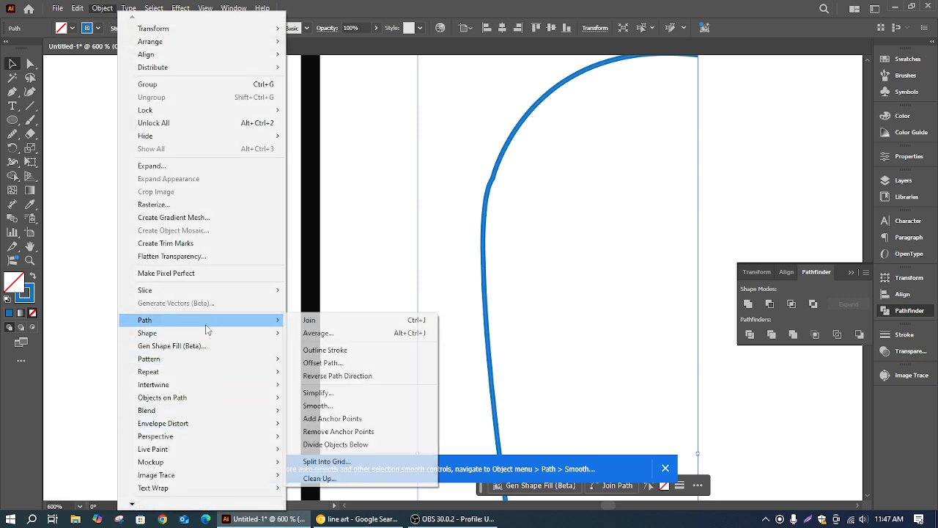
{"action": "left_click", "coordinate": [345, 406]}
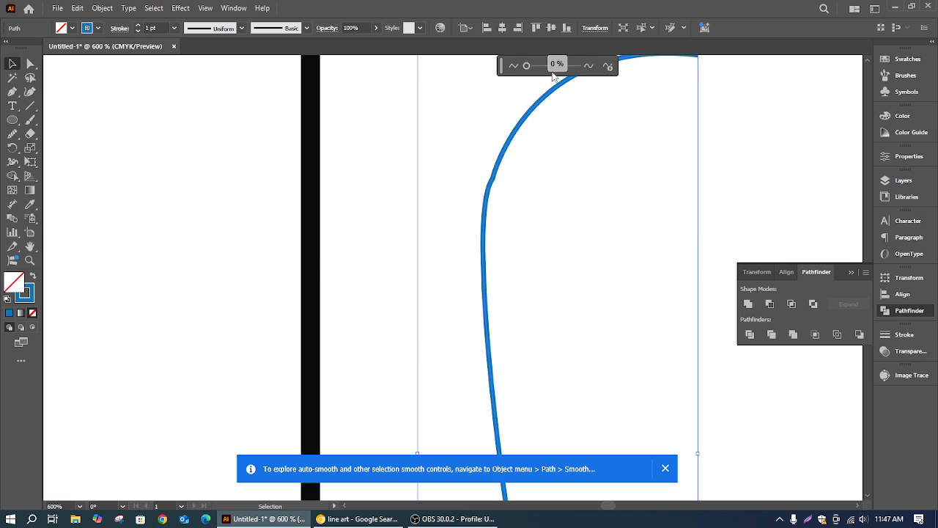
{"action": "left_click", "coordinate": [527, 67]}
{"action": "left_click_drag", "start_coordinate": [526, 67], "coordinate": [532, 67]}
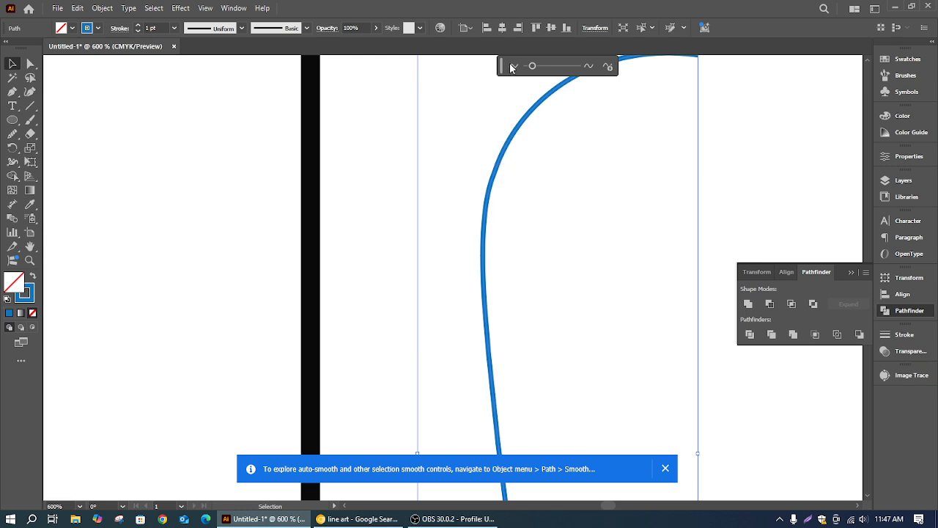
{"action": "left_click_drag", "start_coordinate": [532, 67], "coordinate": [541, 67]}
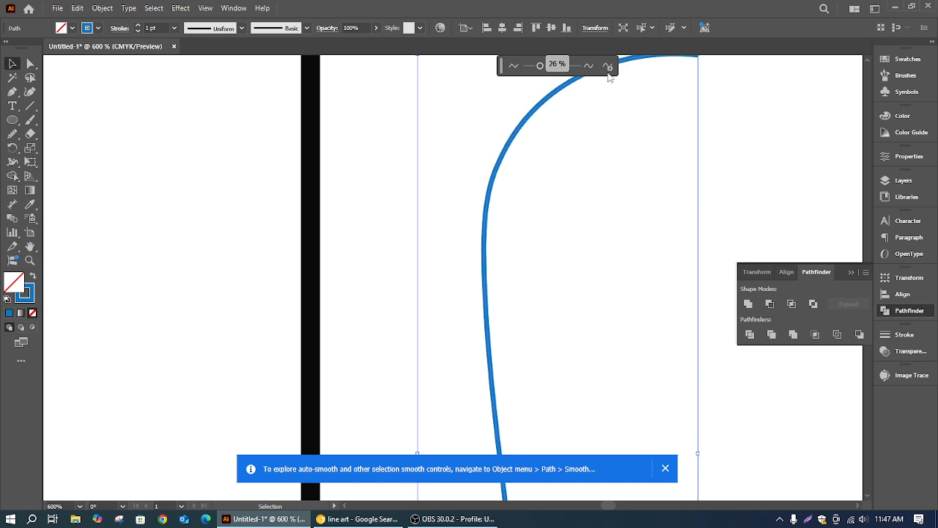
{"action": "left_click", "coordinate": [632, 114]}
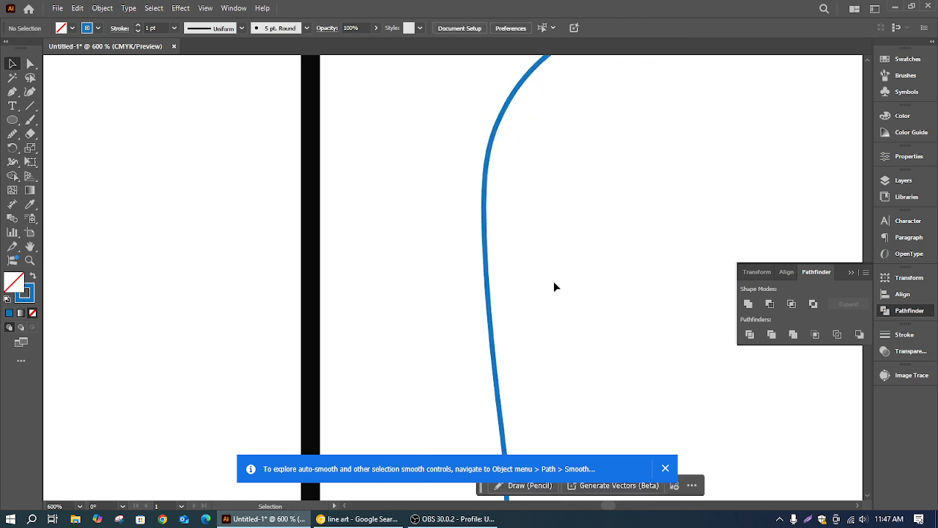
Delete the traced stem path from the blank area beside the rose picture's frame
{"action": "scroll", "coordinate": [550, 301], "scroll_direction": "down", "scroll_amount": 3}
{"action": "left_click_drag", "start_coordinate": [641, 291], "coordinate": [630, 191]}
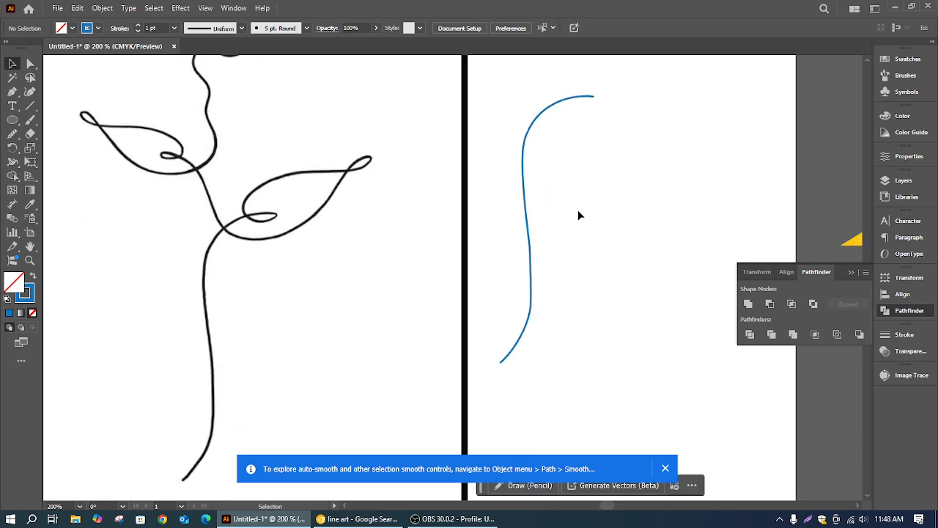
{"action": "left_click_drag", "start_coordinate": [496, 90], "coordinate": [589, 387]}
{"action": "key", "text": "Delete"}
{"action": "scroll", "coordinate": [153, 304], "scroll_direction": "up", "scroll_amount": 3}
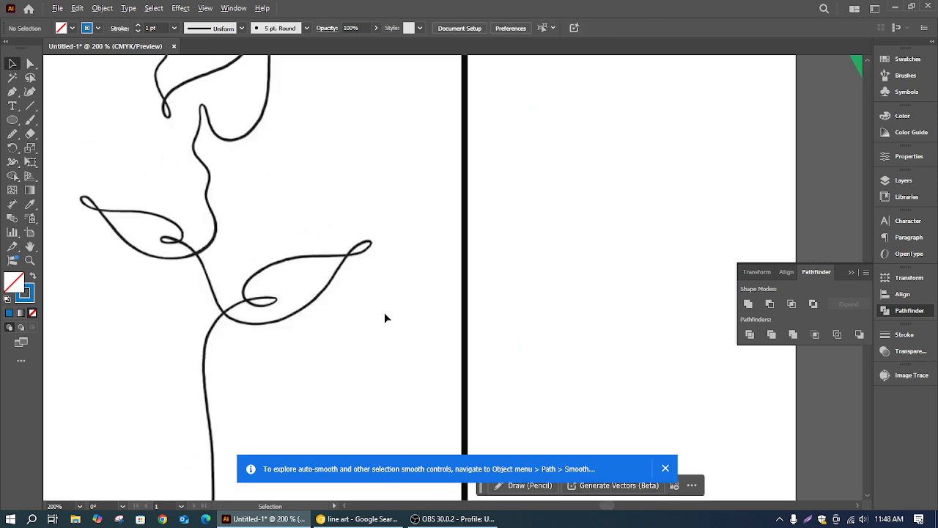
{"action": "scroll", "coordinate": [385, 317], "scroll_direction": "down", "scroll_amount": 3}
{"action": "scroll", "coordinate": [379, 323], "scroll_direction": "up", "scroll_amount": 1}
{"action": "left_click_drag", "start_coordinate": [361, 321], "coordinate": [420, 265]}
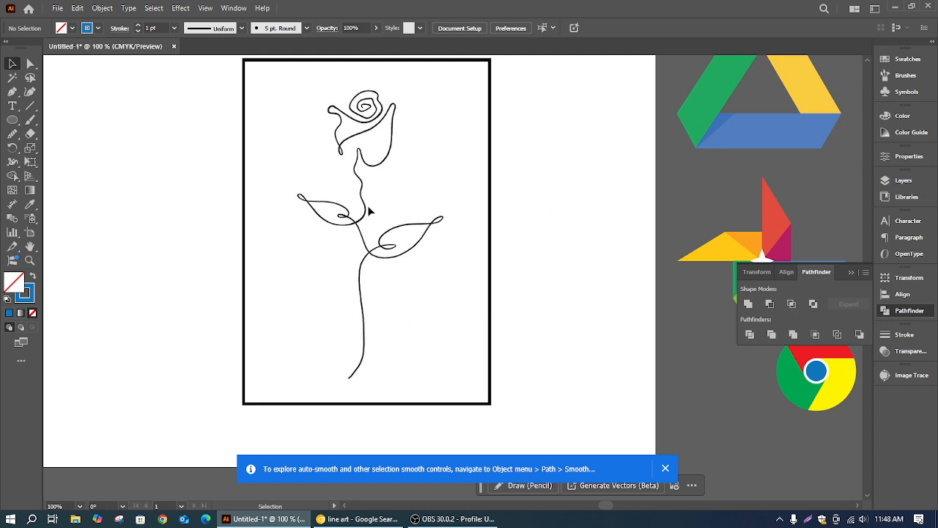
{"action": "left_click", "coordinate": [433, 242]}
{"action": "left_click", "coordinate": [102, 8]}
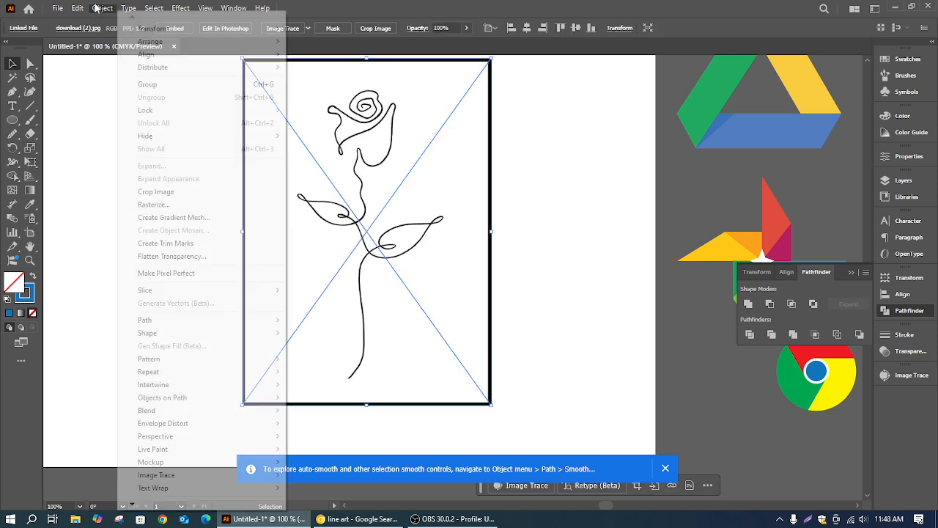
{"action": "mouse_move", "coordinate": [201, 110]}
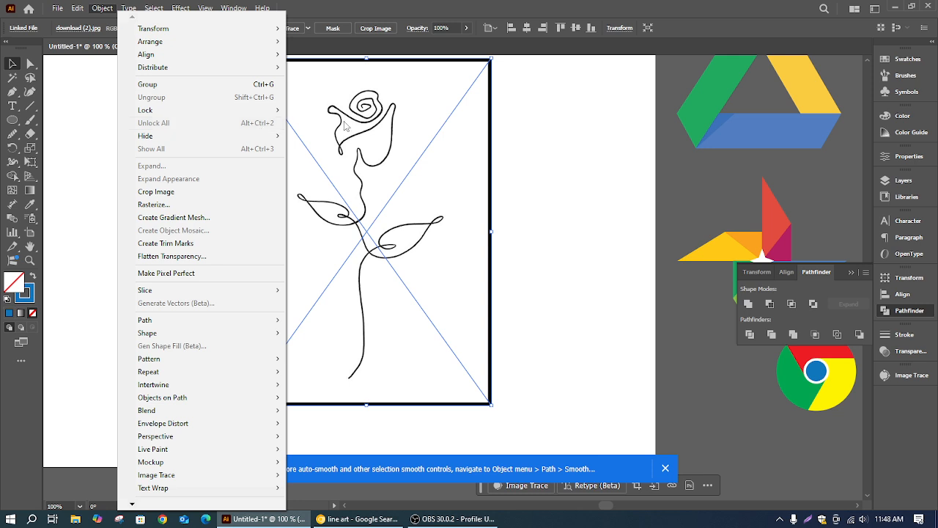
{"action": "left_click", "coordinate": [511, 217]}
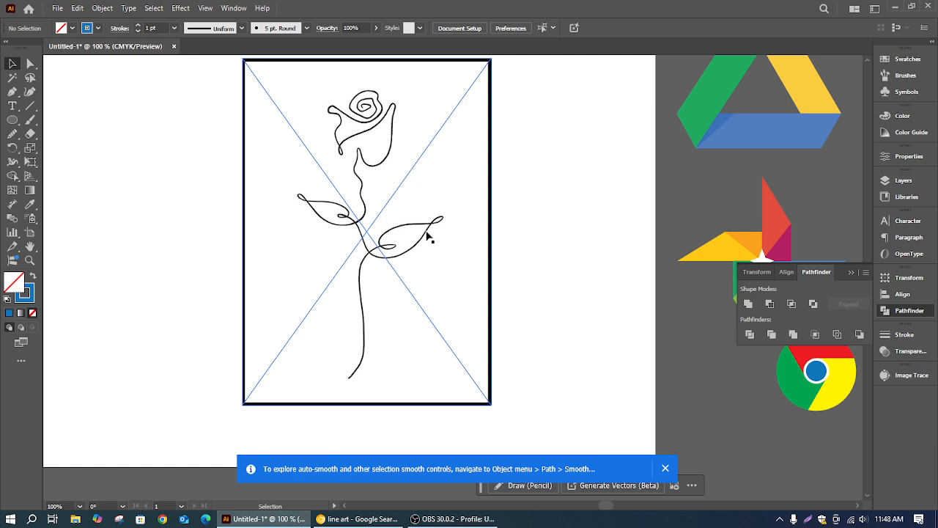
{"action": "left_click", "coordinate": [382, 243]}
{"action": "key", "text": "ctrl+shift+a"}
Trace the small loop at the right leaf's outer tip with the Pen tool and continue the path along the leaf's upper edge
{"action": "scroll", "coordinate": [494, 235], "scroll_direction": "up", "scroll_amount": 4}
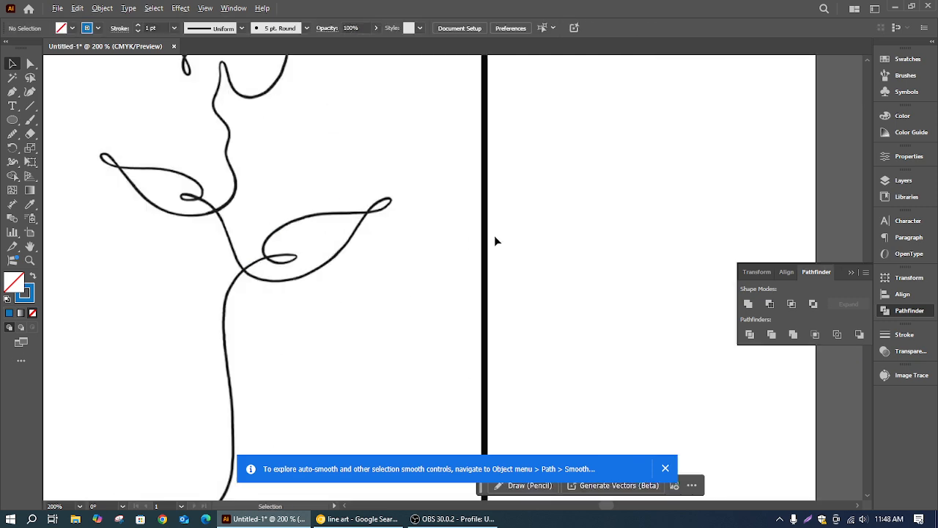
{"action": "left_click_drag", "start_coordinate": [353, 206], "coordinate": [477, 262]}
{"action": "scroll", "coordinate": [478, 260], "scroll_direction": "up", "scroll_amount": 1}
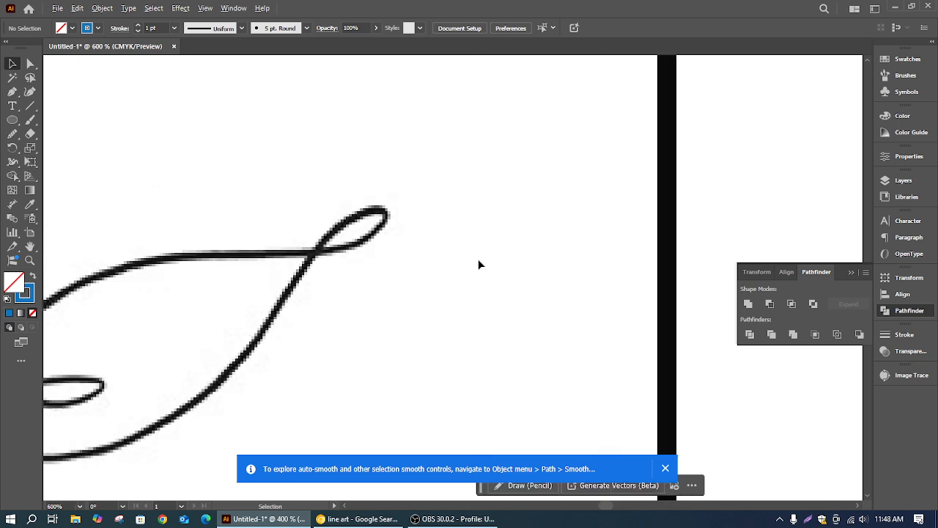
{"action": "left_click", "coordinate": [11, 92]}
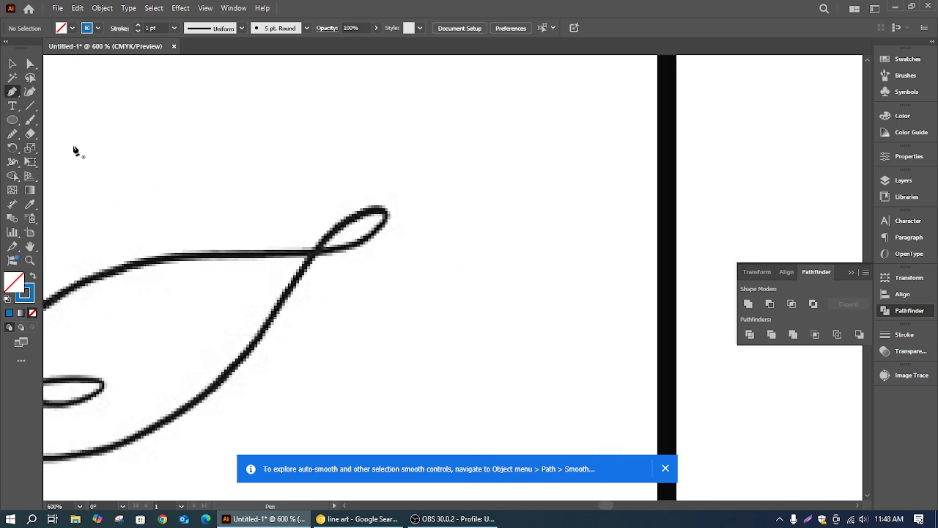
{"action": "left_click", "coordinate": [285, 299]}
{"action": "left_click_drag", "start_coordinate": [385, 213], "coordinate": [445, 216]}
{"action": "left_click", "coordinate": [376, 217]}
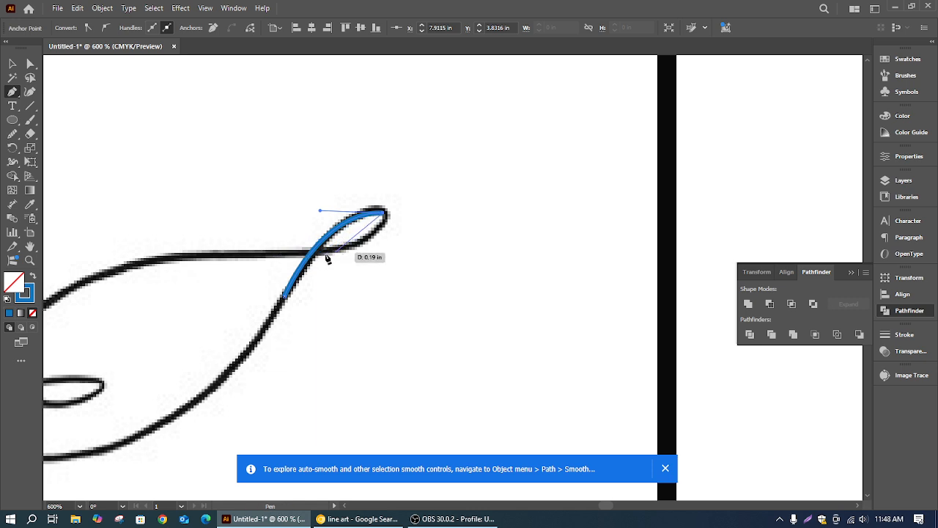
{"action": "left_click_drag", "start_coordinate": [325, 249], "coordinate": [140, 230]}
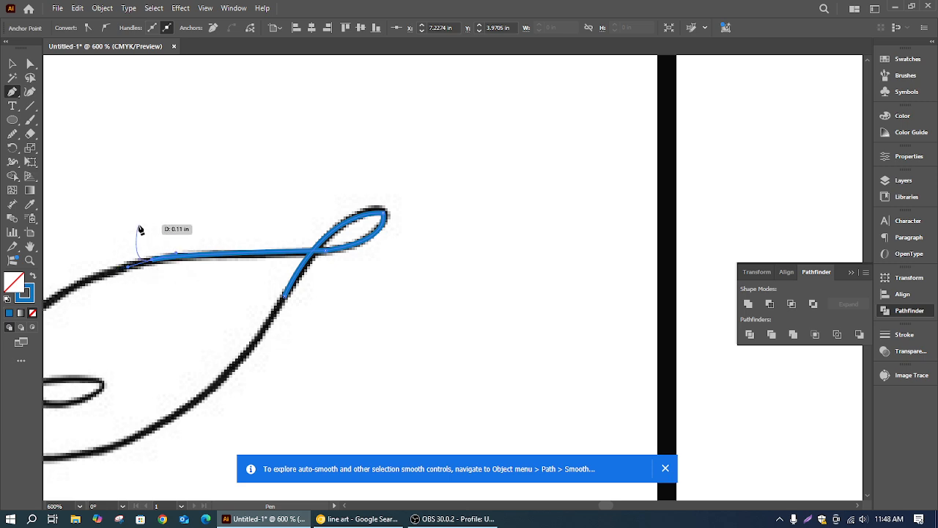
Move the traced leaf-tip path to the blank area right of the rose picture's frame and keep it selected
{"action": "left_click", "coordinate": [11, 64]}
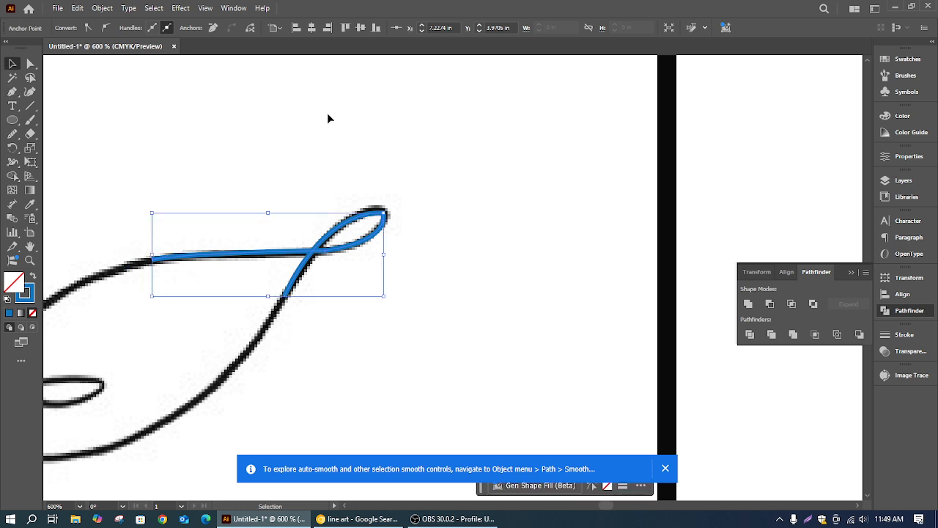
{"action": "scroll", "coordinate": [373, 158], "scroll_direction": "down", "scroll_amount": 2}
{"action": "left_click_drag", "start_coordinate": [358, 219], "coordinate": [680, 233]}
{"action": "scroll", "coordinate": [686, 231], "scroll_direction": "up", "scroll_amount": 2}
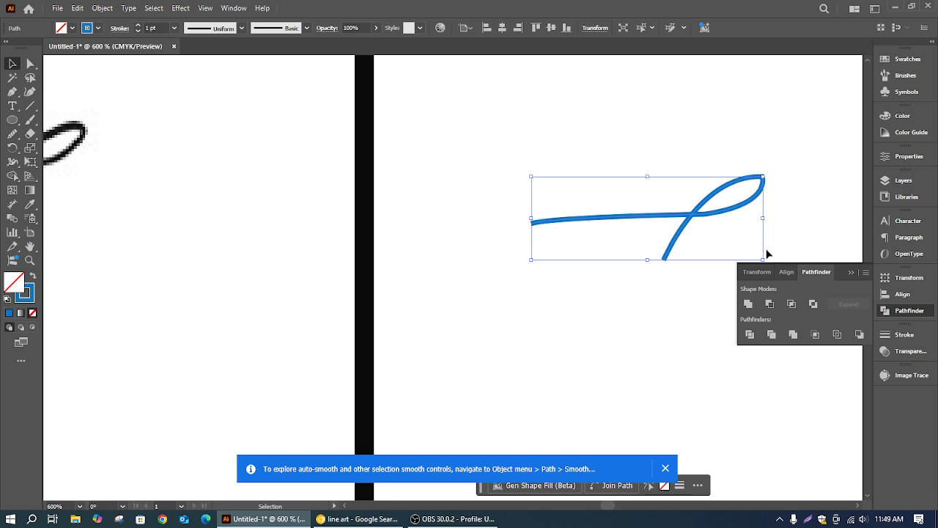
{"action": "left_click", "coordinate": [708, 110]}
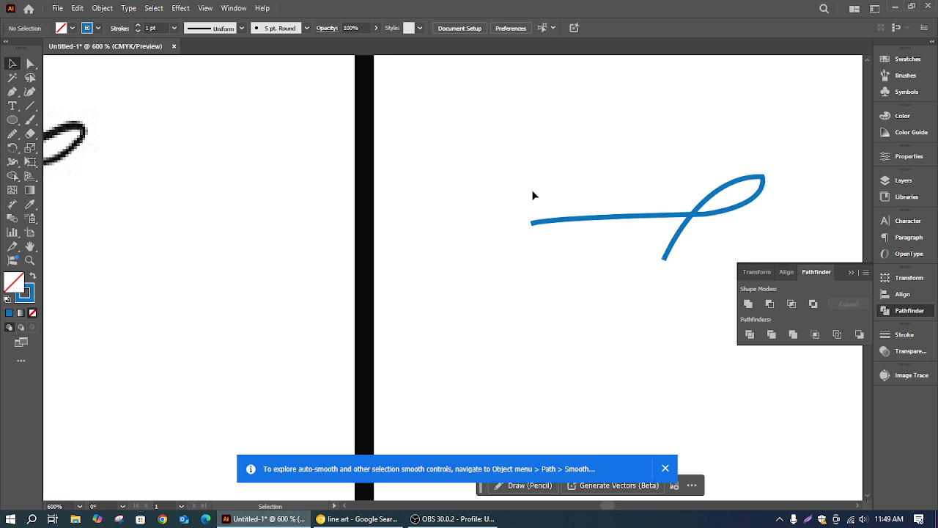
{"action": "left_click_drag", "start_coordinate": [650, 149], "coordinate": [721, 239]}
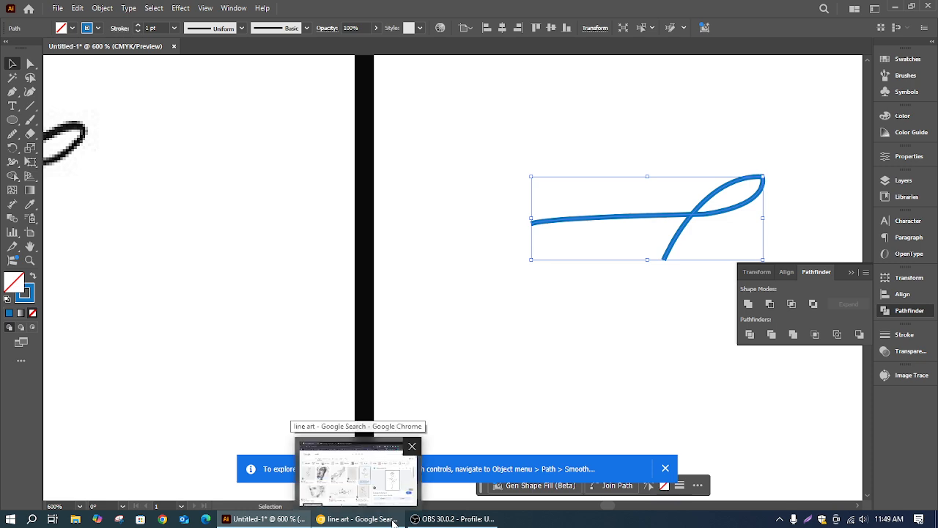
{"action": "scroll", "coordinate": [606, 445], "scroll_direction": "down", "scroll_amount": 2}
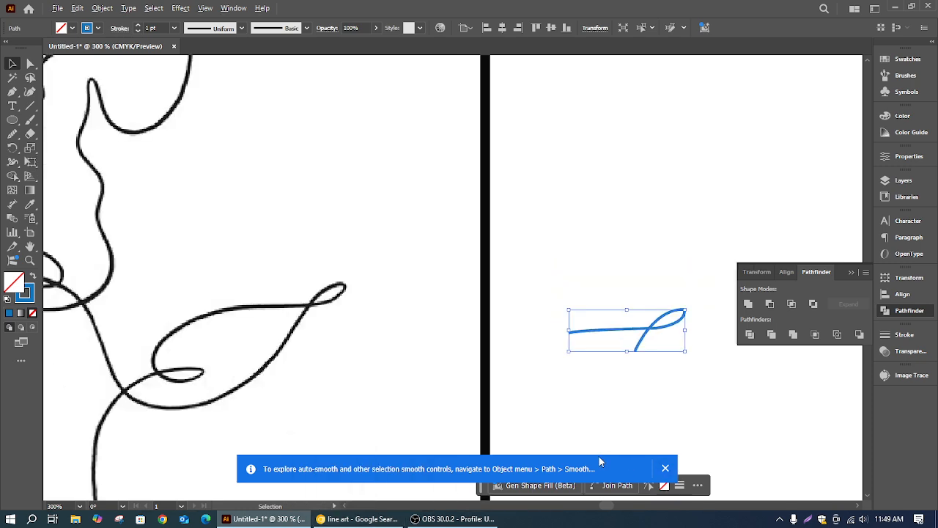
{"action": "scroll", "coordinate": [657, 303], "scroll_direction": "down", "scroll_amount": 2}
{"action": "scroll", "coordinate": [627, 290], "scroll_direction": "down", "scroll_amount": 2}
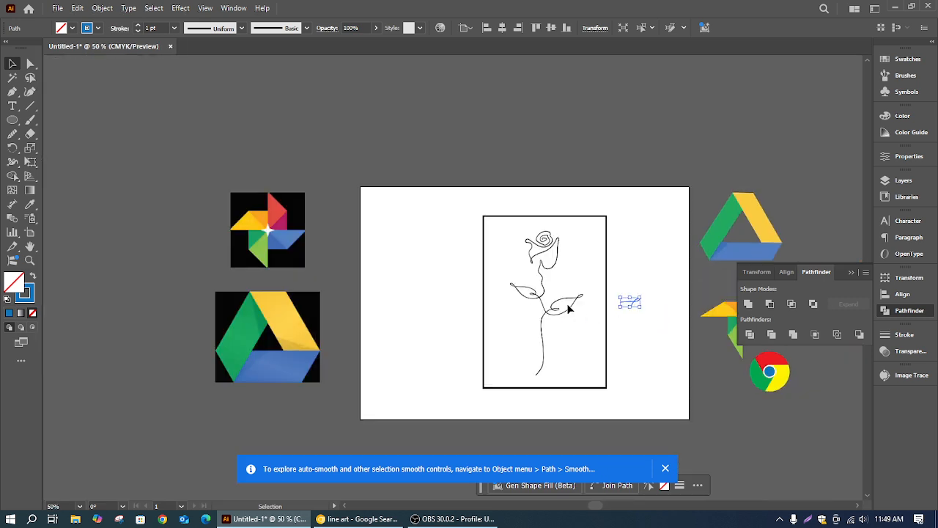
{"action": "left_click", "coordinate": [524, 321]}
{"action": "left_click_drag", "start_coordinate": [629, 252], "coordinate": [663, 373]}
{"action": "left_click", "coordinate": [617, 283]}
{"action": "left_click_drag", "start_coordinate": [617, 264], "coordinate": [672, 347]}
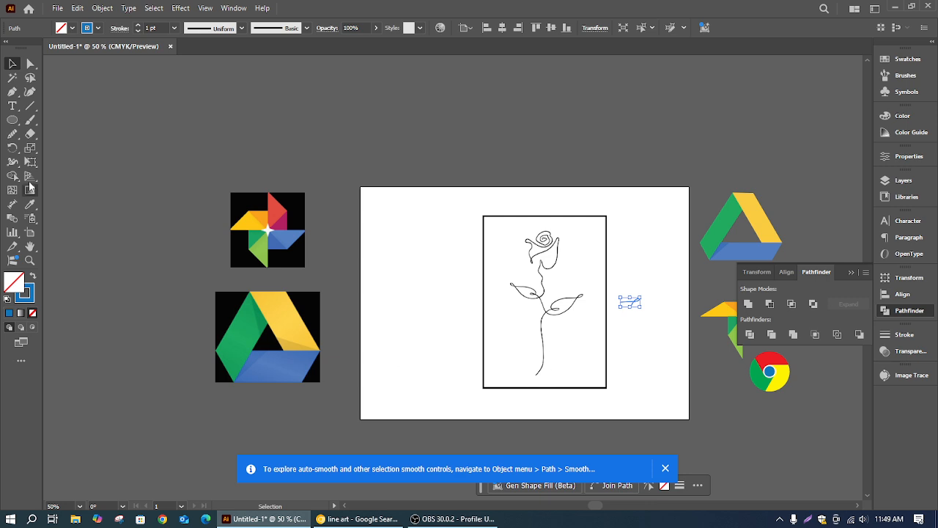
{"action": "left_click", "coordinate": [11, 93]}
{"action": "left_click", "coordinate": [12, 93]}
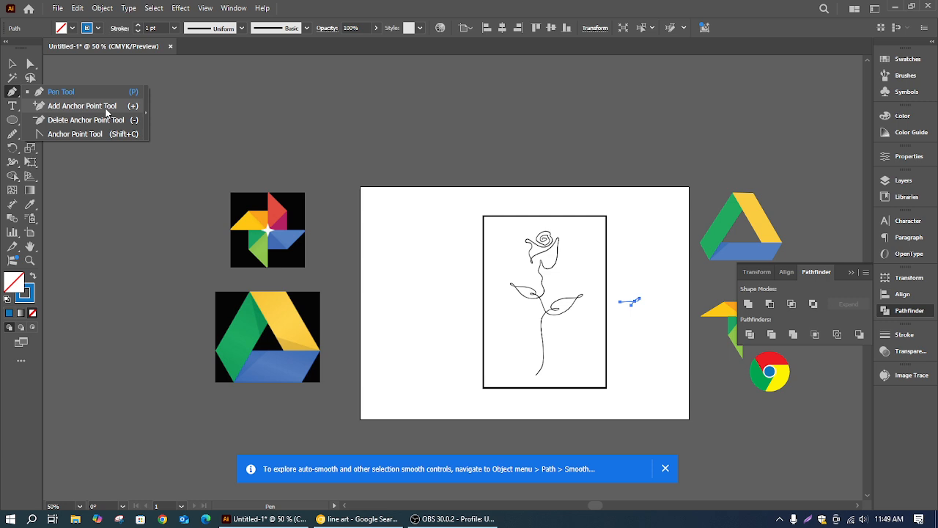
{"action": "left_click", "coordinate": [173, 110]}
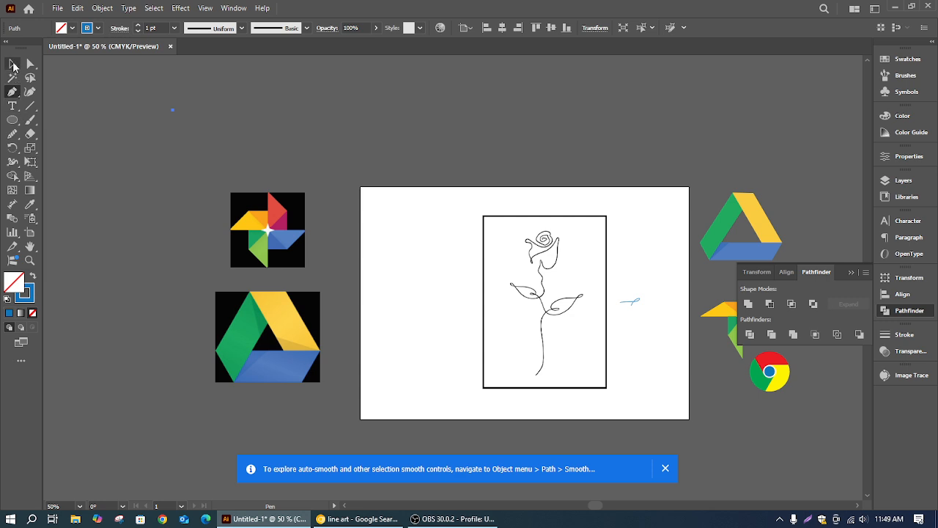
Select the traced leaf-tip path beside the rose picture and delete it
{"action": "left_click", "coordinate": [13, 66]}
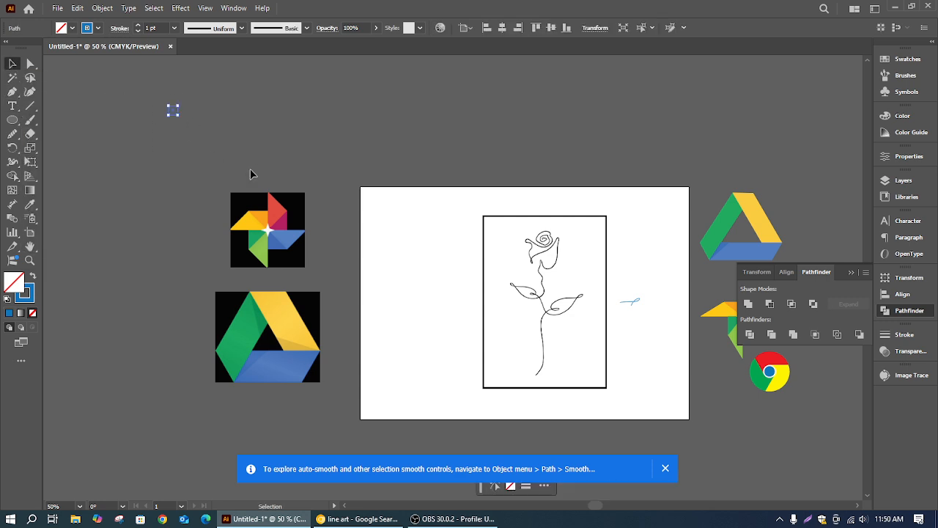
{"action": "left_click", "coordinate": [209, 153]}
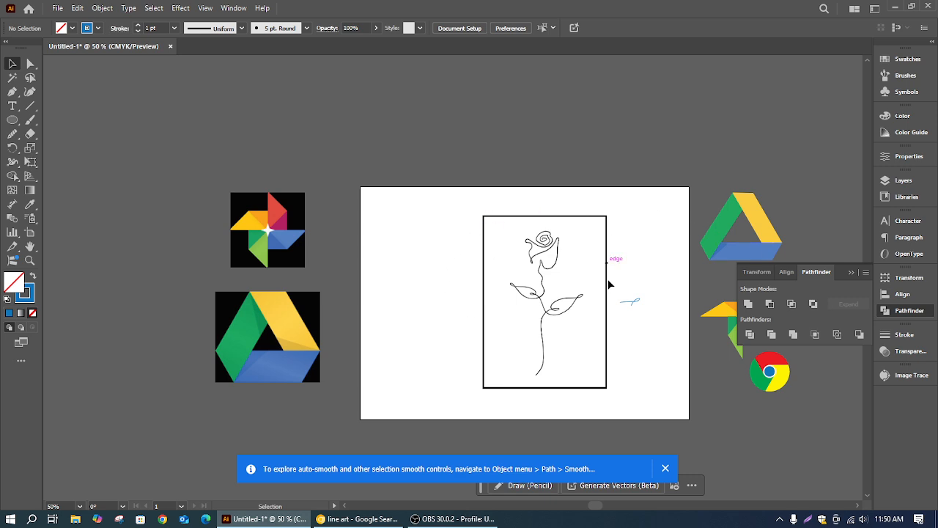
{"action": "left_click_drag", "start_coordinate": [607, 275], "coordinate": [673, 341]}
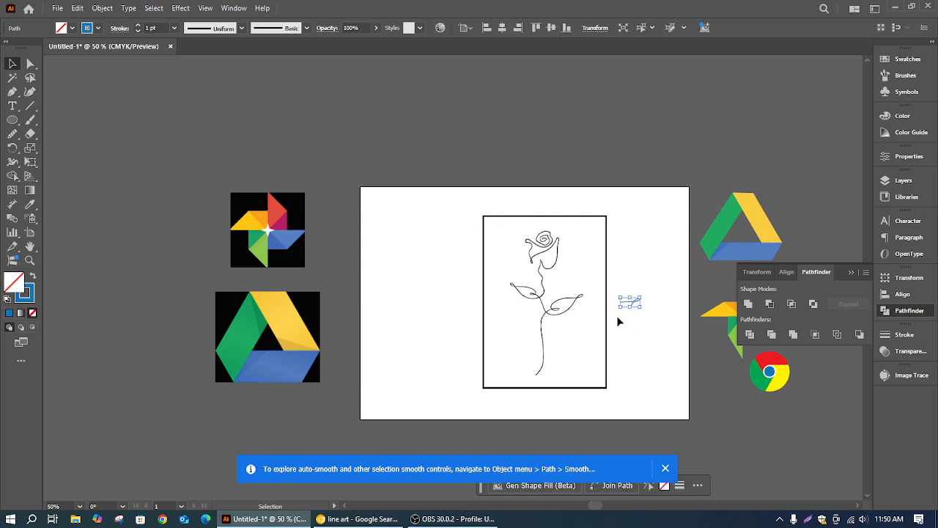
{"action": "key", "text": "Delete"}
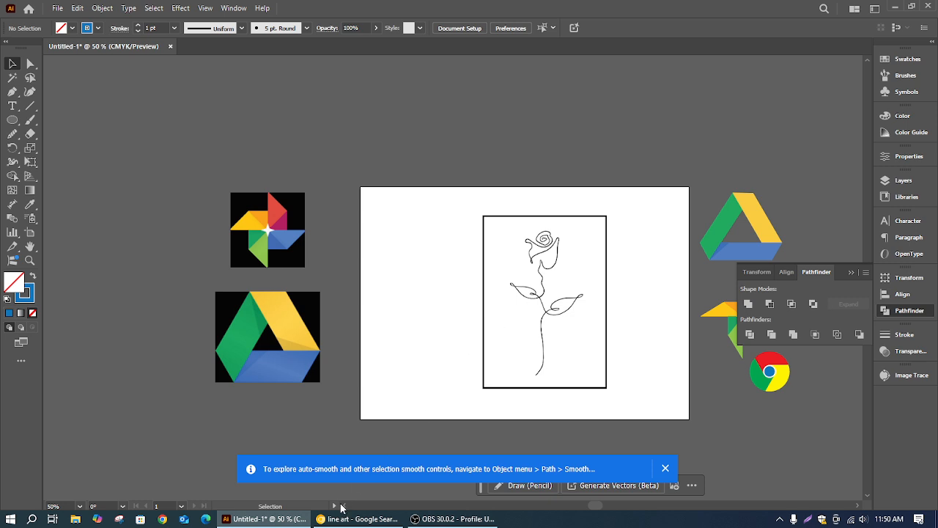
Switch to Chrome to review the line art image search results, and return to Illustrator
{"action": "left_click", "coordinate": [358, 518]}
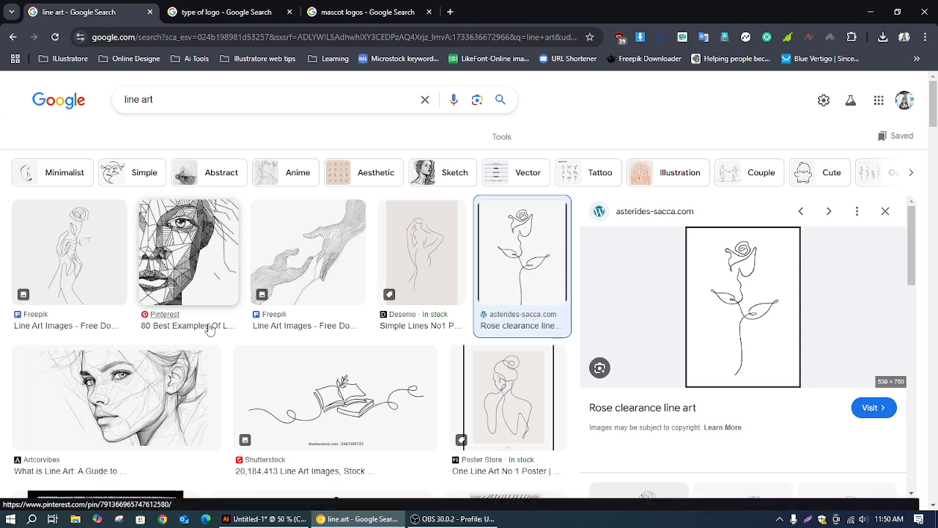
{"action": "left_click", "coordinate": [871, 12]}
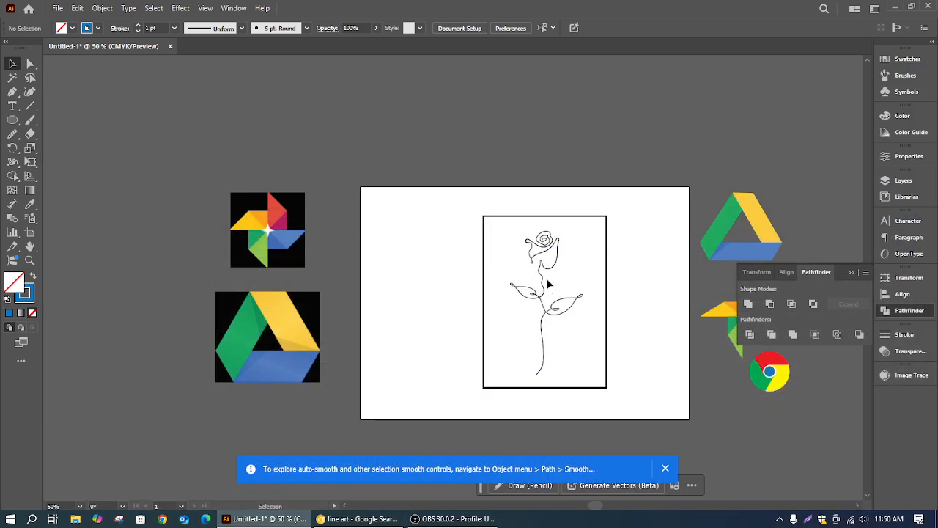
Dismiss the notice about auto-smooth controls and switch to OBS
{"action": "left_click_drag", "start_coordinate": [456, 211], "coordinate": [650, 417]}
{"action": "left_click", "coordinate": [665, 468]}
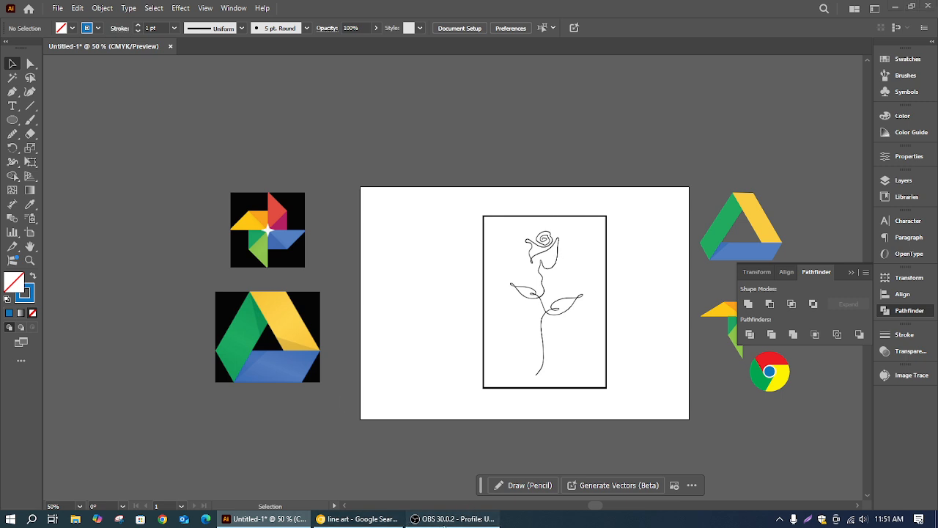
{"action": "left_click", "coordinate": [450, 518]}
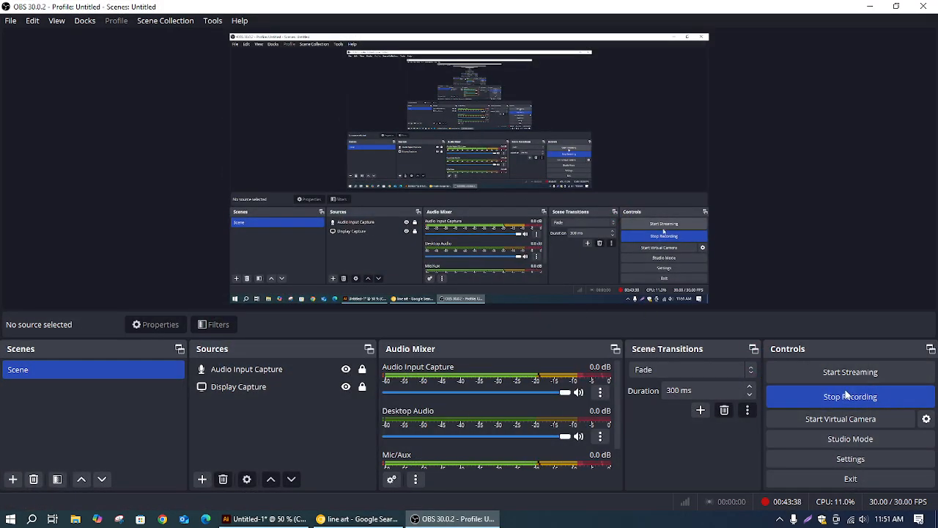